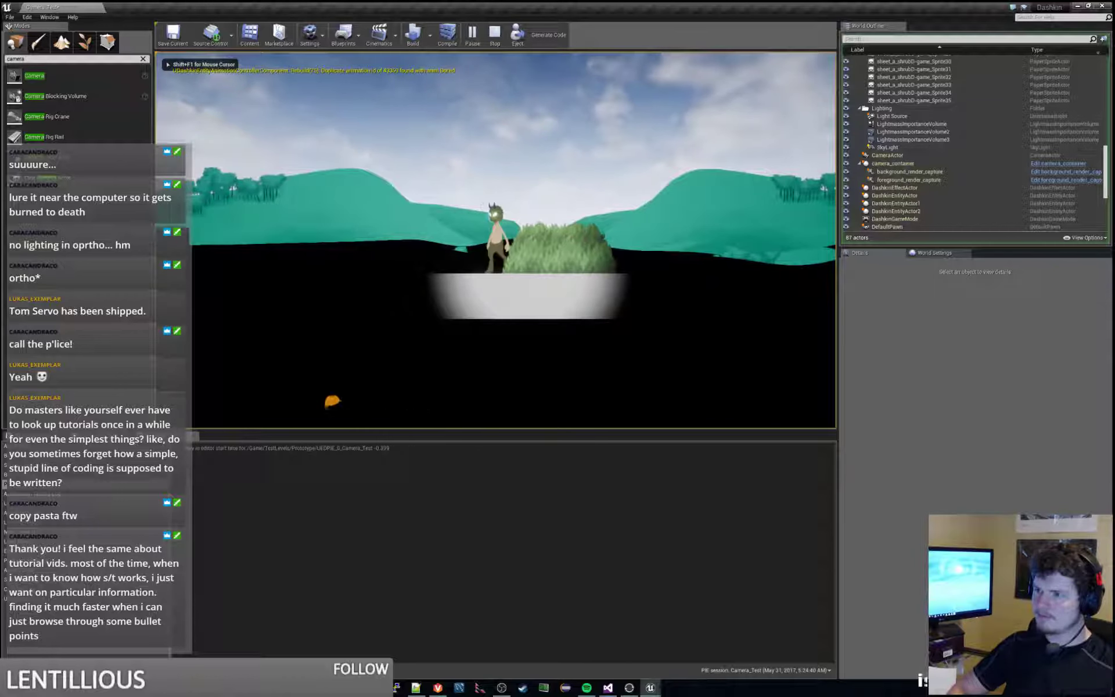
Step: Stop the running game and move the lit_shrub2 sprite along the X axis, farther behind the lit_shrub sprite
key("Escape")
right_click_drag(496, 240, 633, 244)
left_click(558, 197)
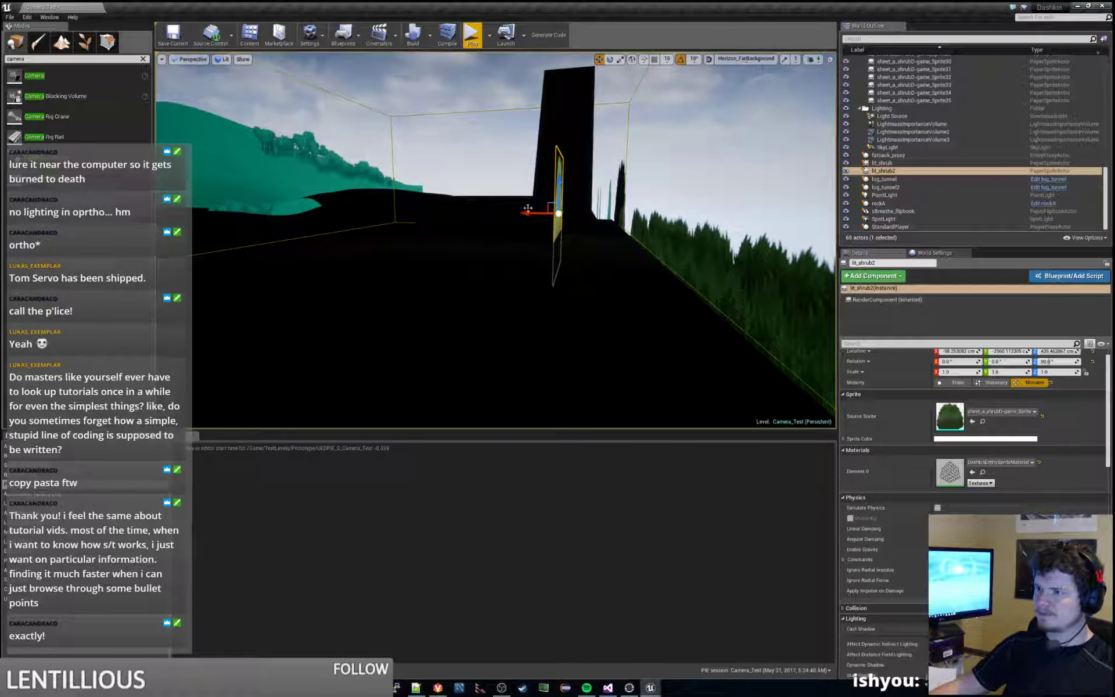
left_click_drag(528, 209, 376, 216)
right_click_drag(376, 217, 247, 225)
key("d")
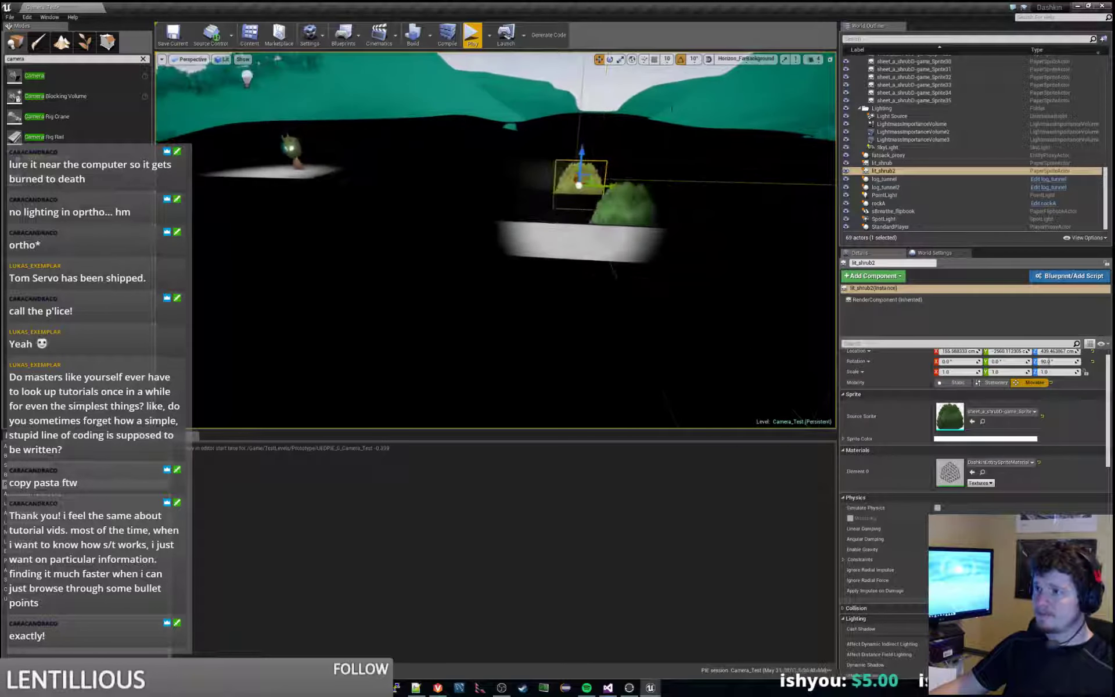
Step: Playtest the level, walking the character back and forth past the two shrubs to check their lighting
left_click(473, 36)
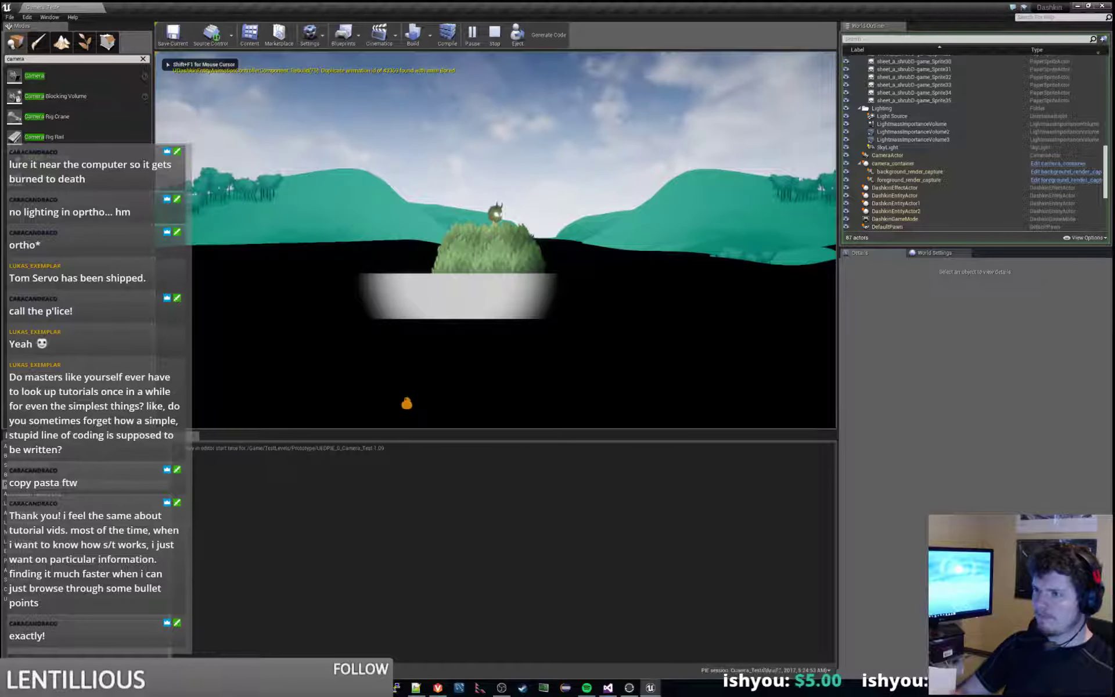
key("a")
key("d")
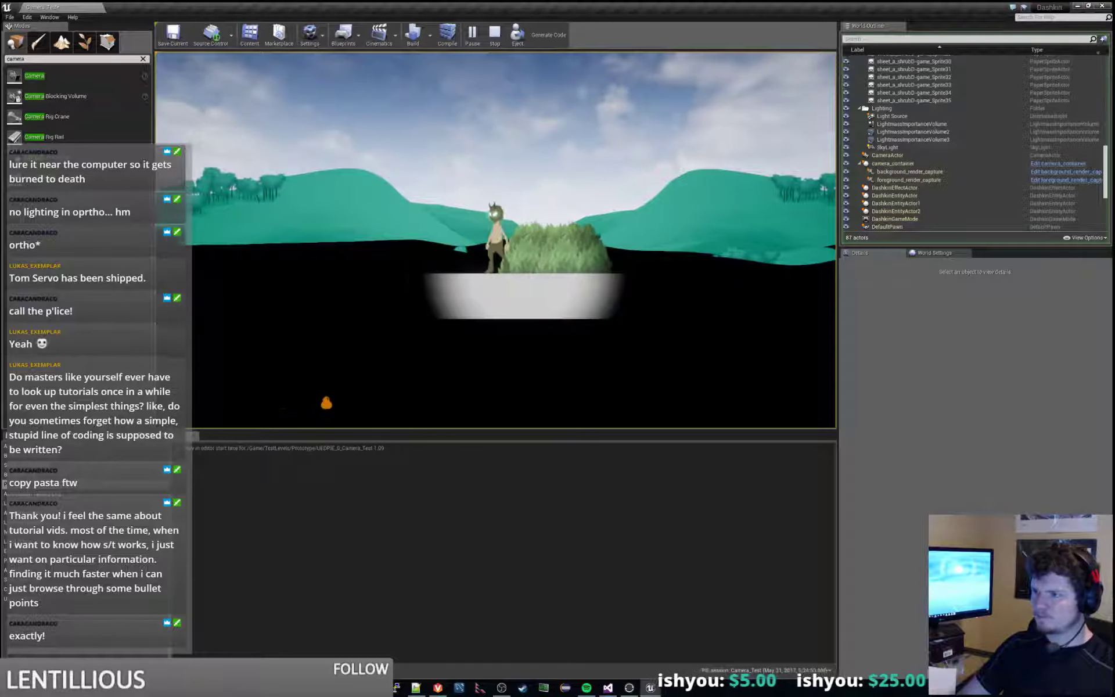
key("d")
key("a")
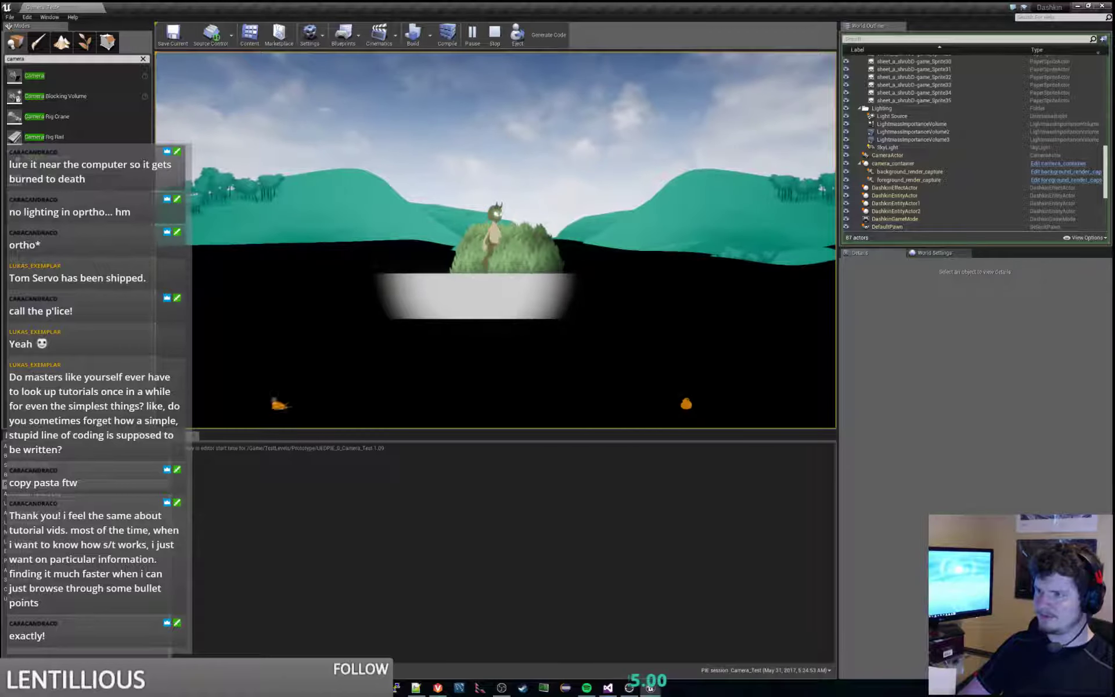
key("Escape")
Step: Examine the two shrubs and the lit floor strip from several angles in the level viewport
key("w")
right_click_drag(543, 231, 618, 291)
key("s")
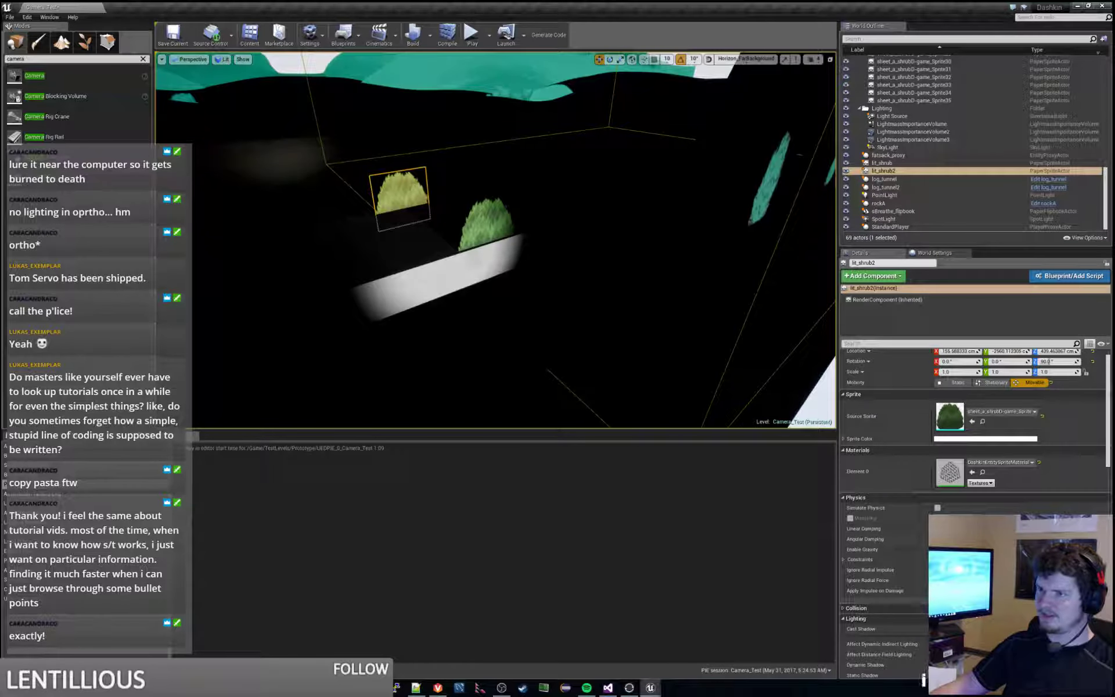
key("d")
right_click_drag(503, 228, 459, 247)
key("w")
key("s")
key("a")
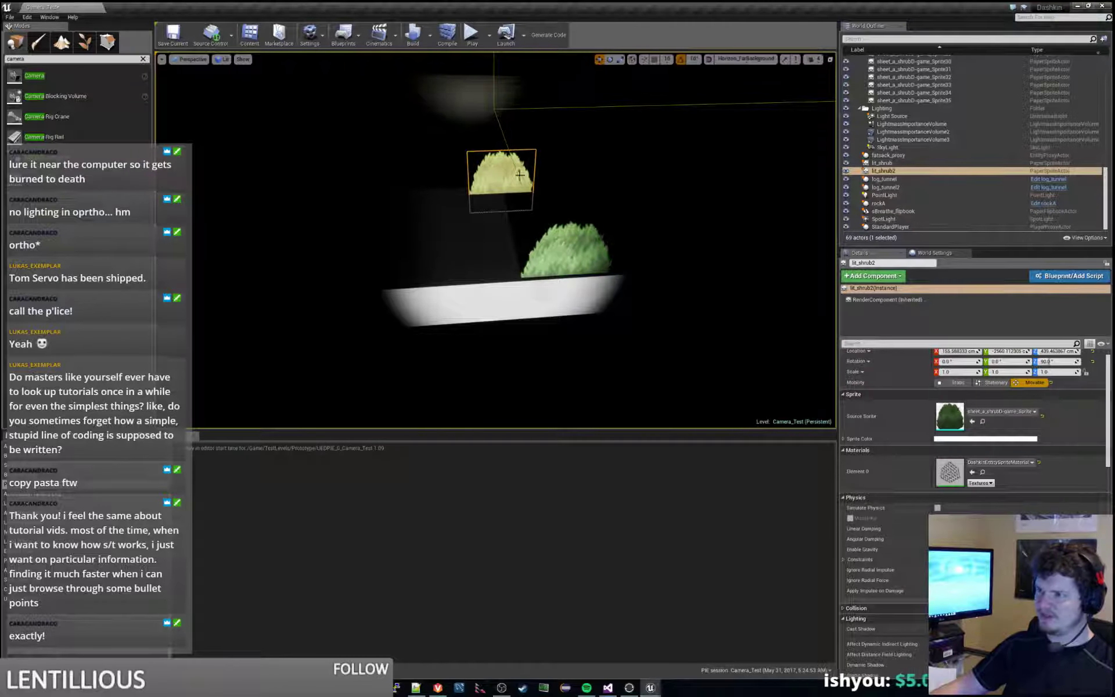
key("d")
right_click_drag(520, 175, 616, 186)
key("a")
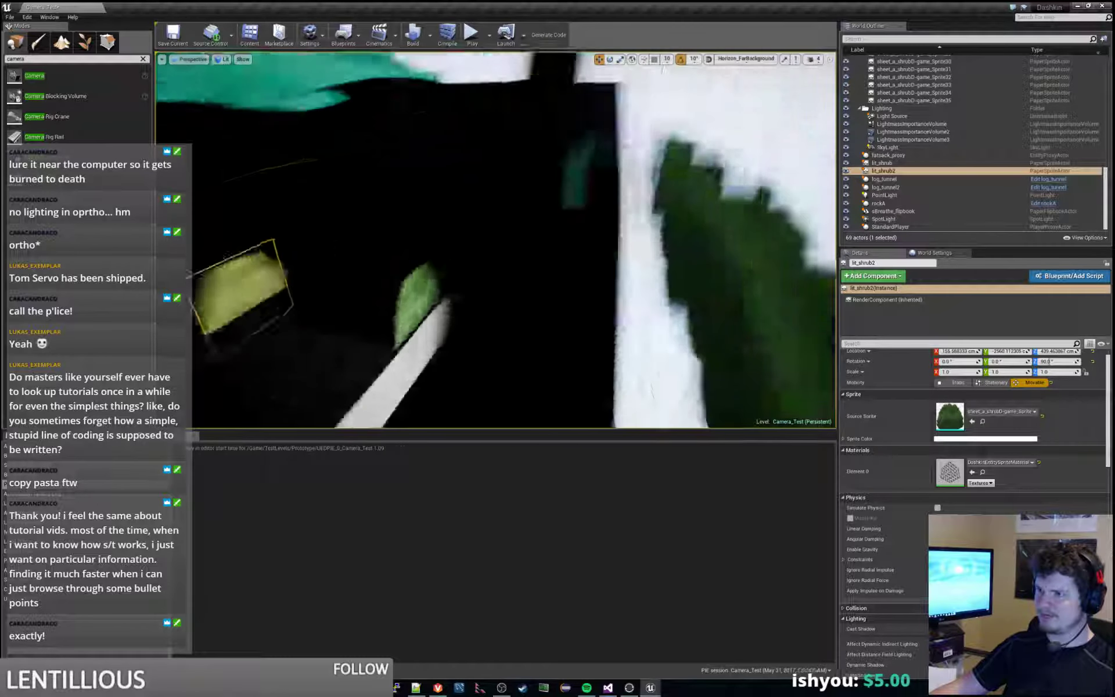
mouse_move(453, 238)
right_mouse_down()
mouse_move(471, 232)
mouse_move(436, 247)
right_mouse_up()
key("d")
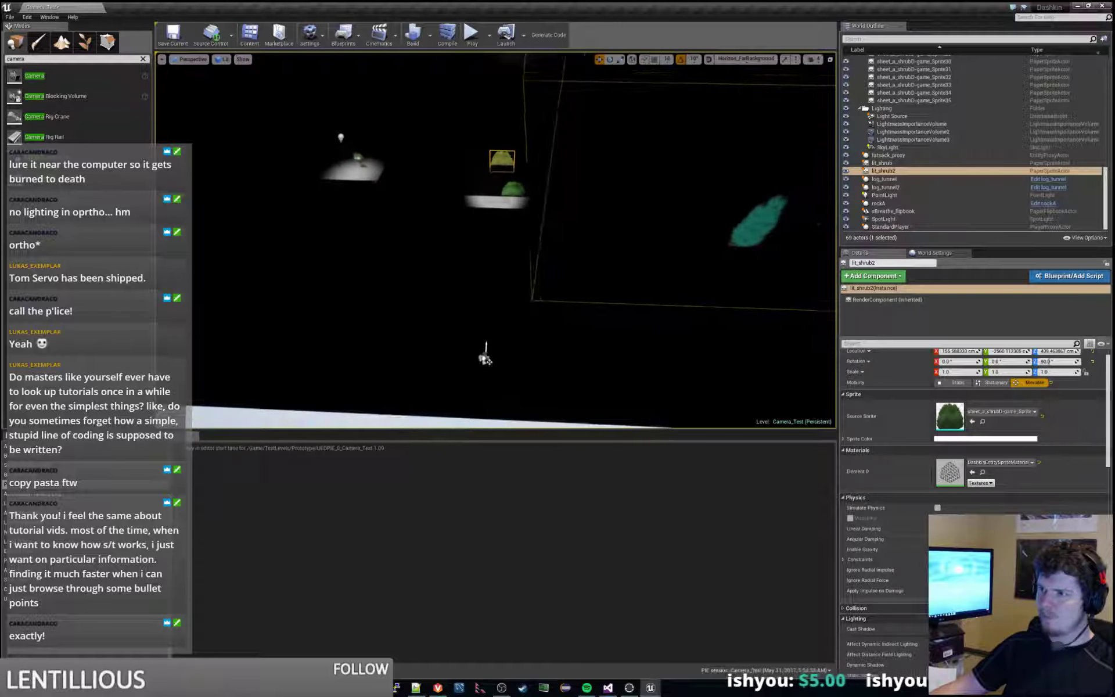
Step: Move the spotlight sideways and rotate it so its beam shines diagonally across both shrubs
left_click(486, 359)
left_click_drag(485, 356, 586, 370)
left_click(609, 59)
left_click(569, 370)
key("w")
right_click_drag(570, 370, 611, 329)
key("w")
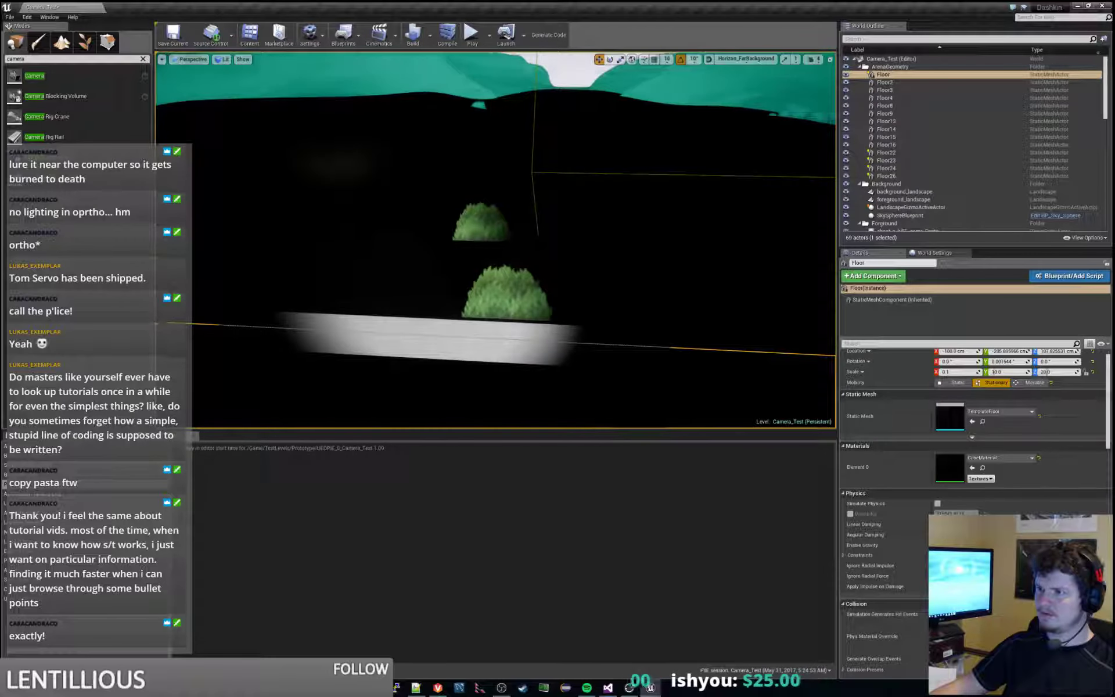
Step: Playtest the level with the repositioned spotlight, walking the character around the shrubs
key("alt+p")
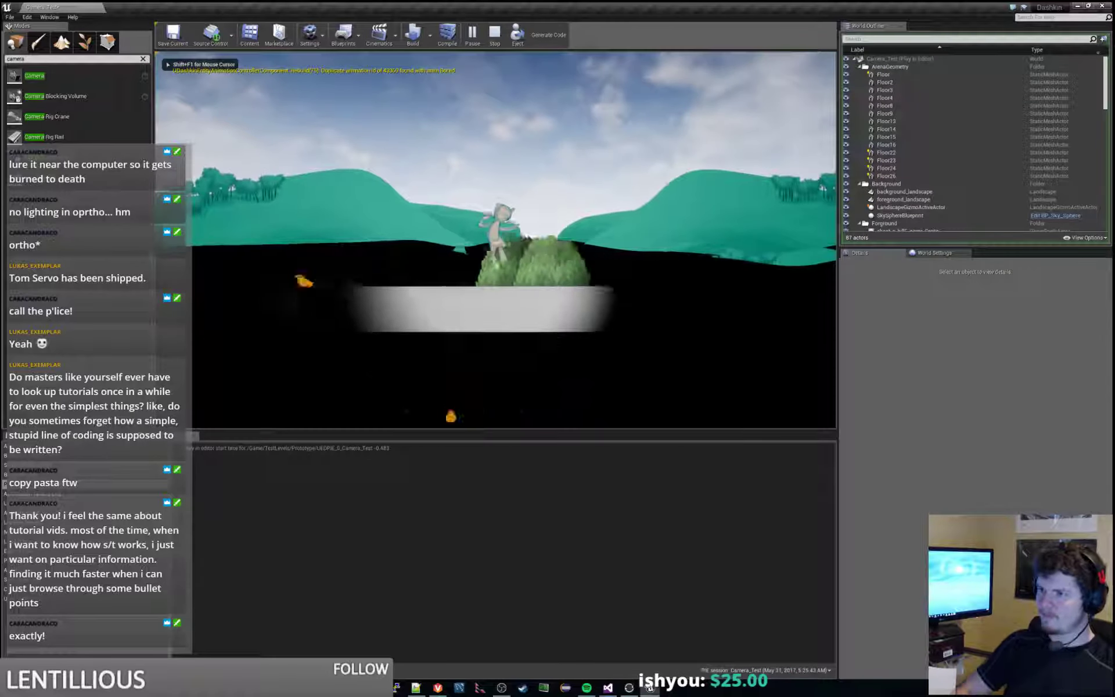
key("a")
key("d")
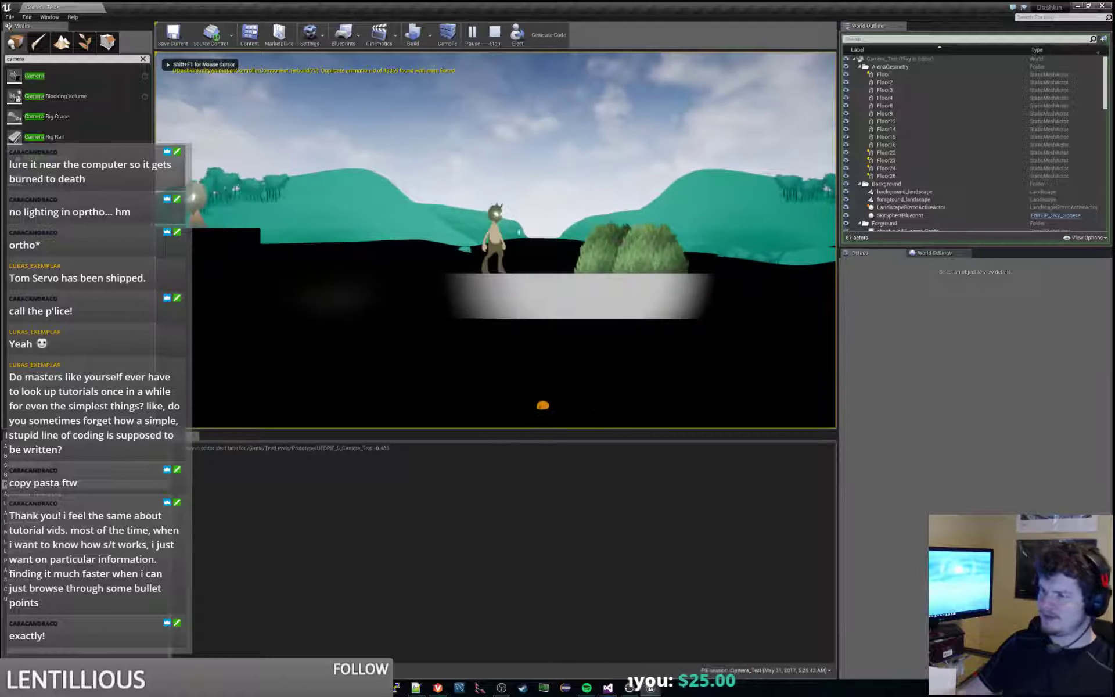
key("Escape")
Step: Disable Volumetric Translucent Shadow in the lighting settings of the lit_shrub sprite
key("w")
right_click_drag(538, 229, 587, 236)
left_click(686, 258)
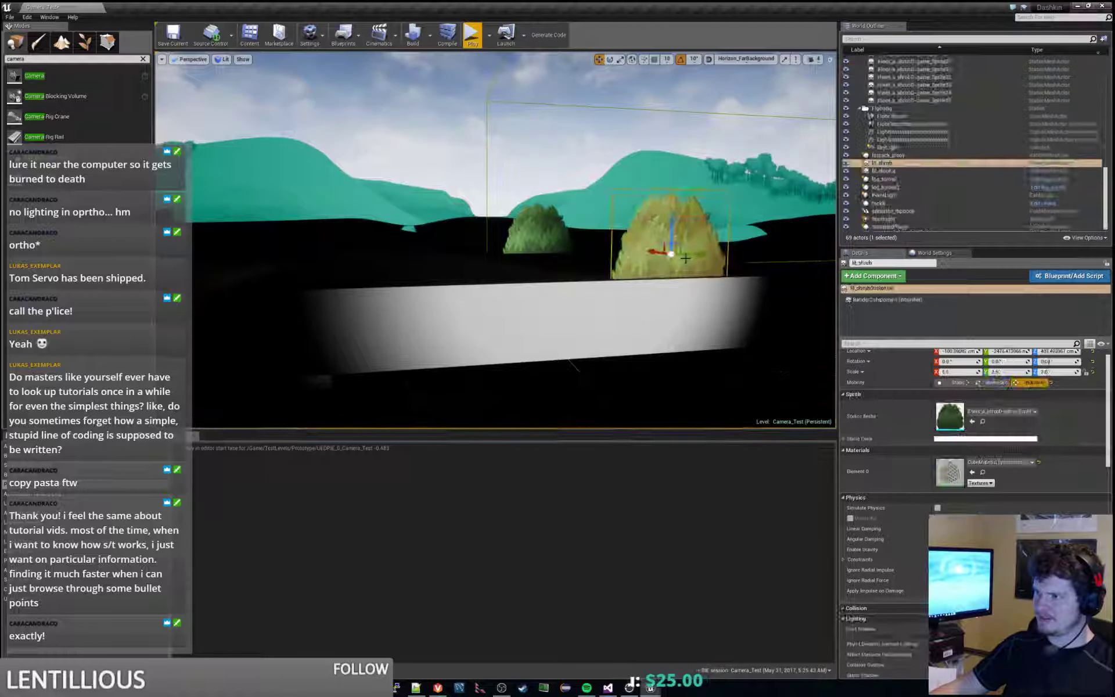
key("w")
right_click_drag(685, 258, 679, 287)
key("d")
key("s")
key("a")
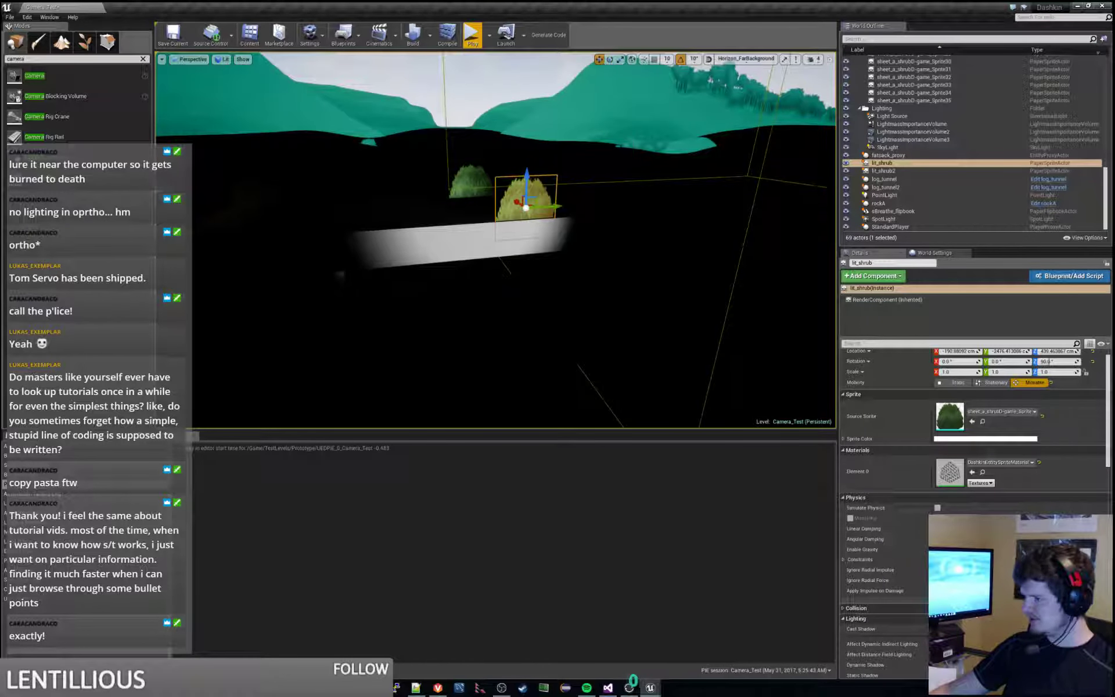
scroll(886, 436, "down", 6)
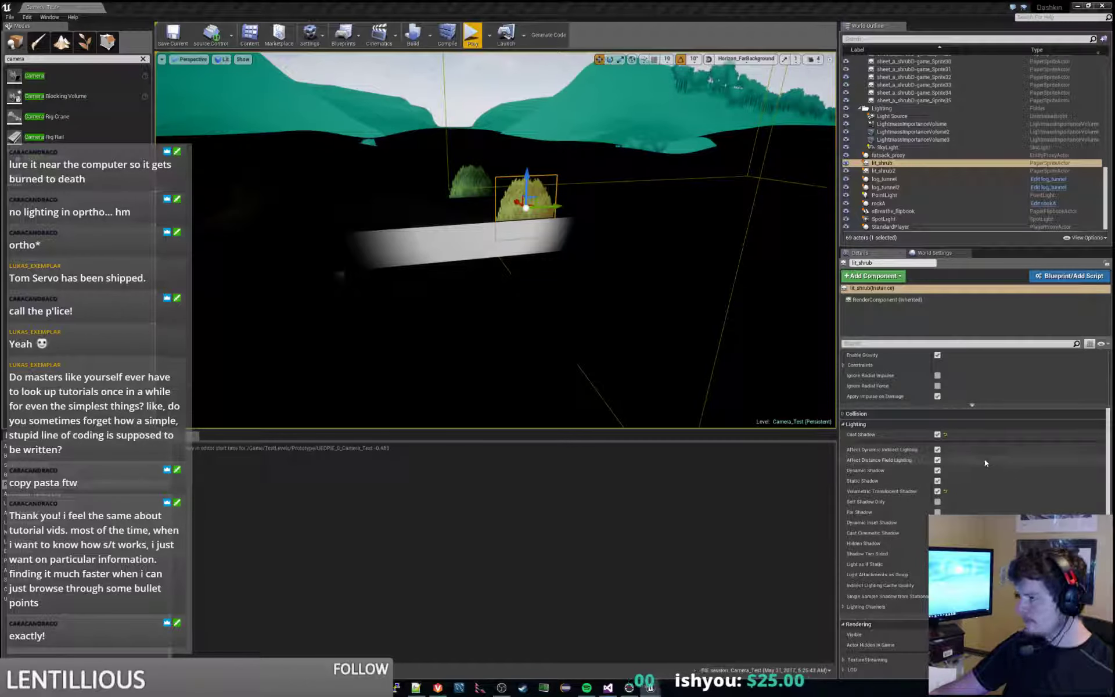
scroll(992, 467, "down", 2)
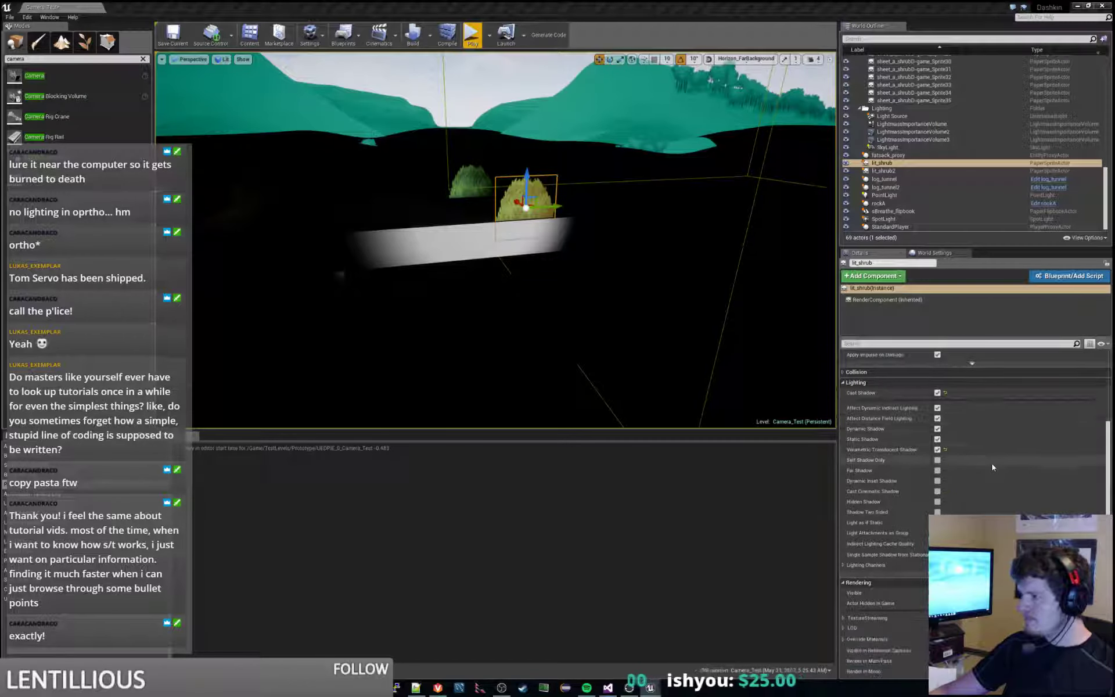
left_click(938, 450)
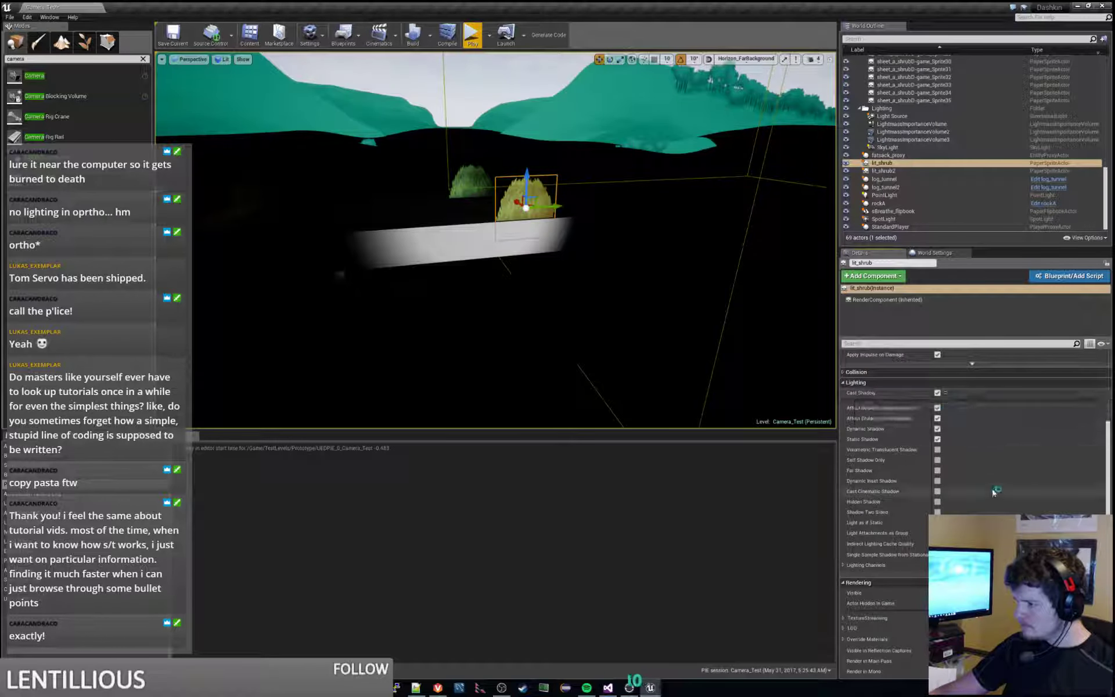
Step: Examine the remaining lighting, rendering and material settings of lit_shrub, including its Indirect Lighting Cache Quality options
scroll(941, 407, "down", 3)
left_click(976, 461)
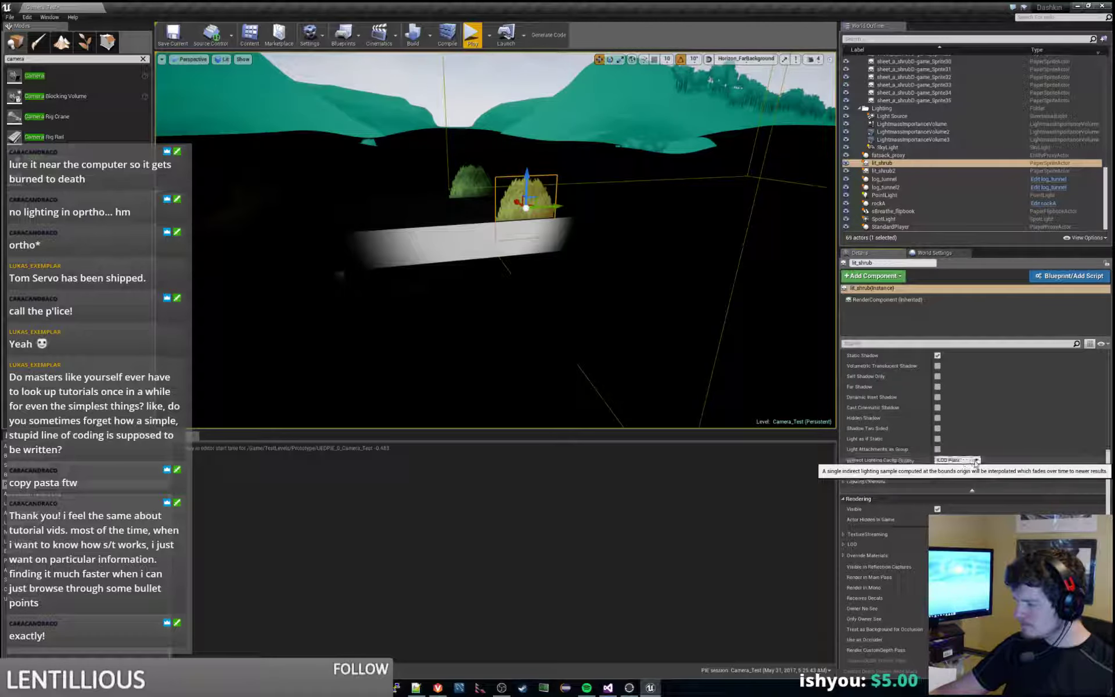
left_click(958, 473)
scroll(1052, 469, "down", 2)
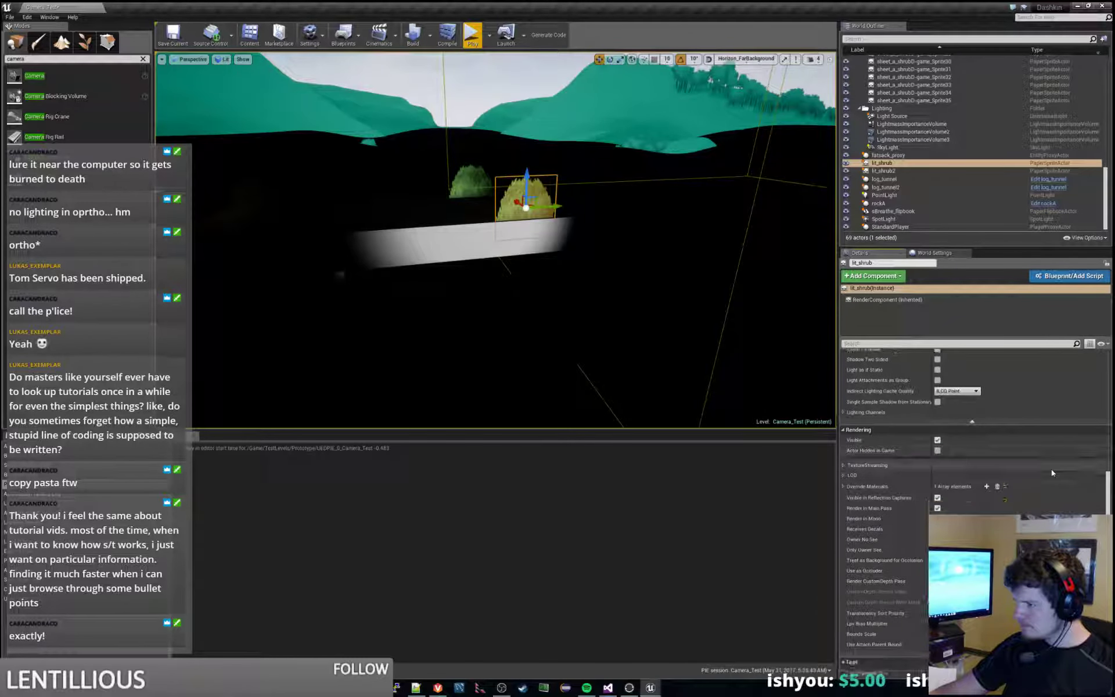
scroll(1051, 469, "down", 2)
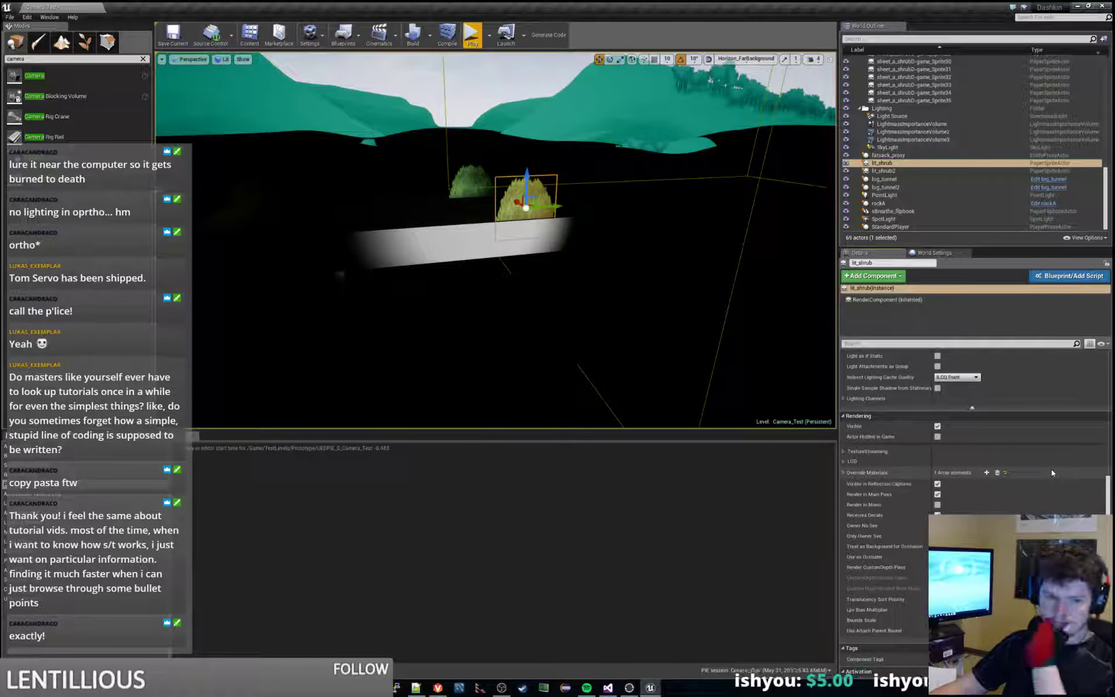
scroll(1053, 473, "down", 4)
scroll(1053, 472, "down", 3)
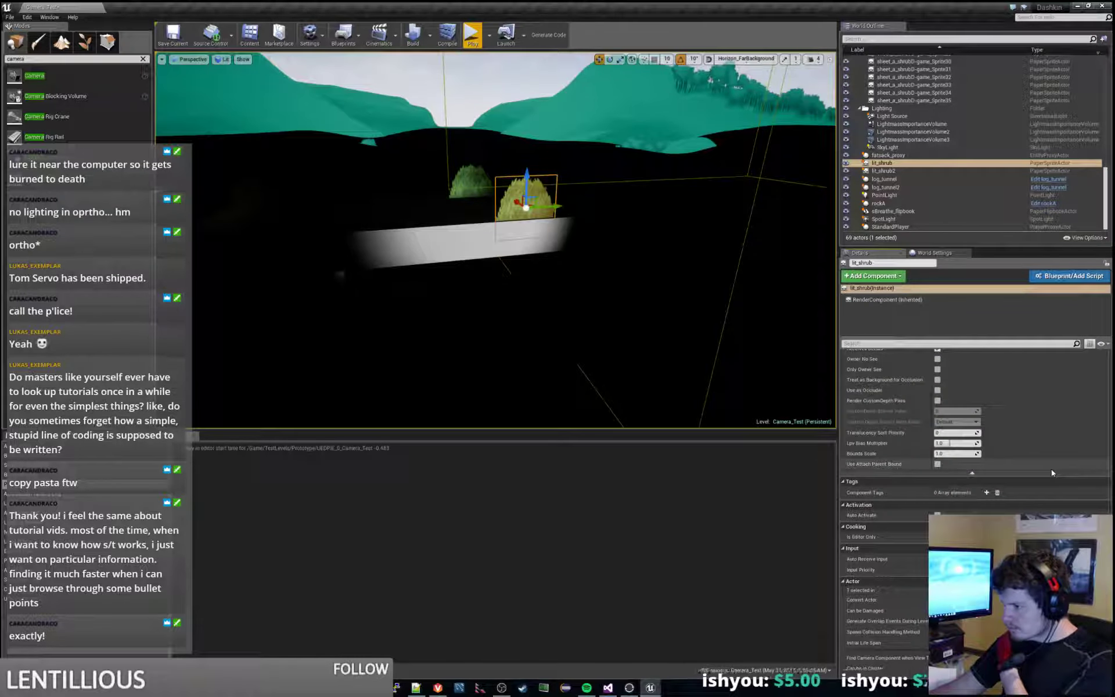
scroll(1052, 472, "up", 10)
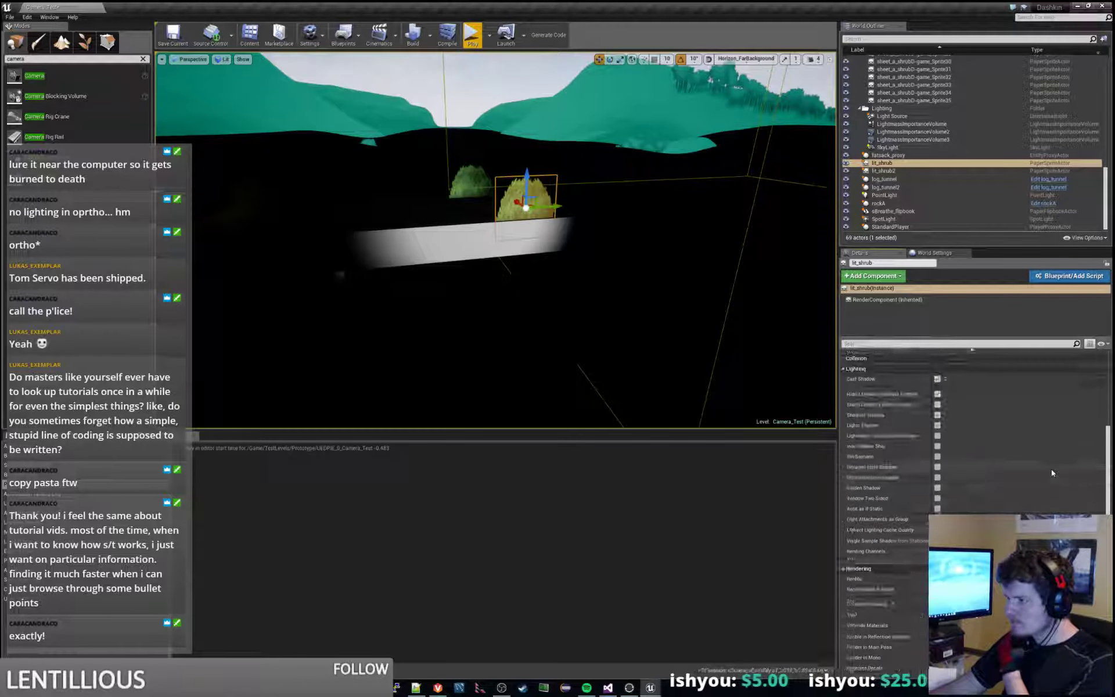
scroll(1052, 472, "up", 2)
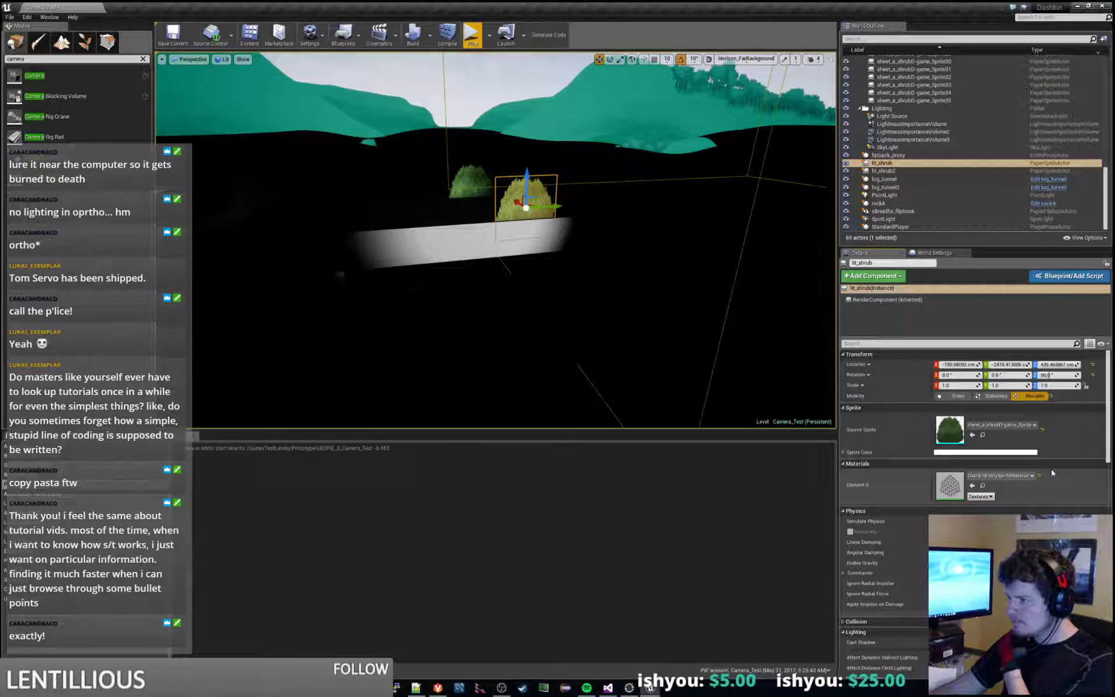
Step: Delete the spotlight that shines on the shrubs
right_click_drag(651, 244, 622, 237)
left_click(624, 236)
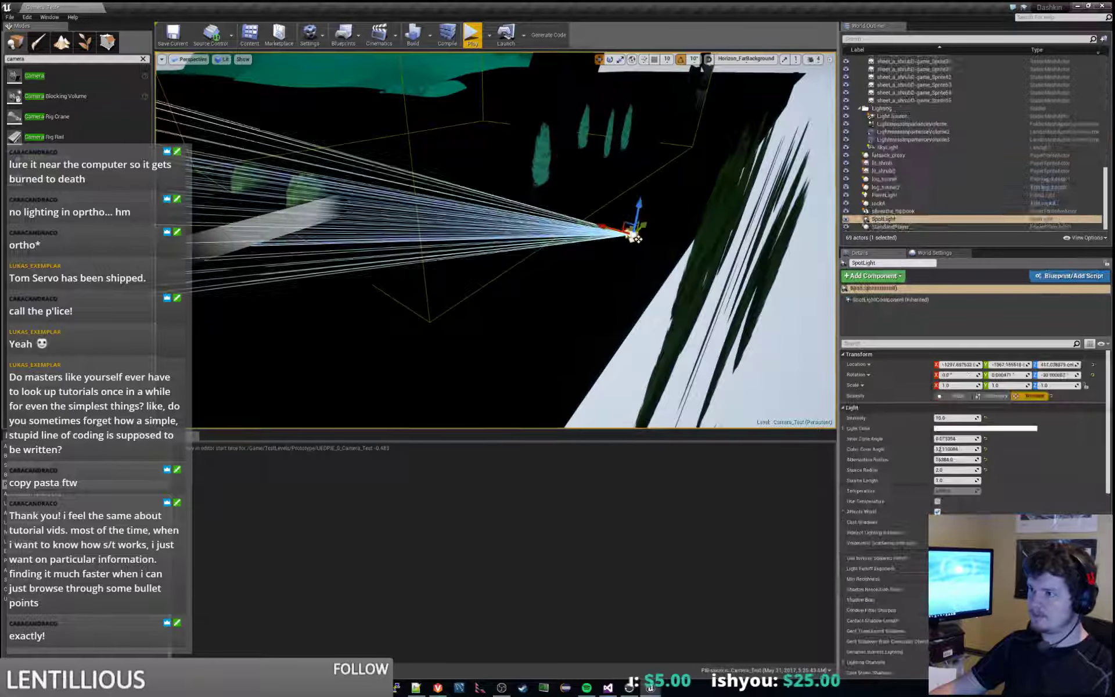
key("Delete")
right_click_drag(637, 238, 505, 201)
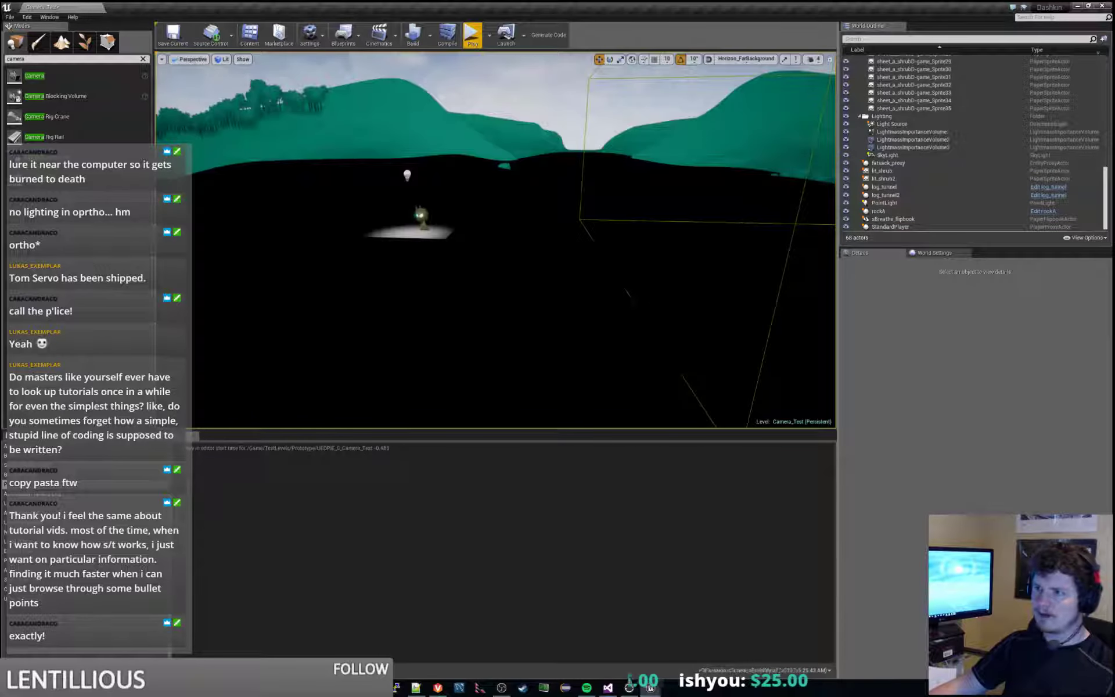
Step: Duplicate the point light above the character and place the copy beside the two shrubs
left_click(407, 175)
key("ctrl+w")
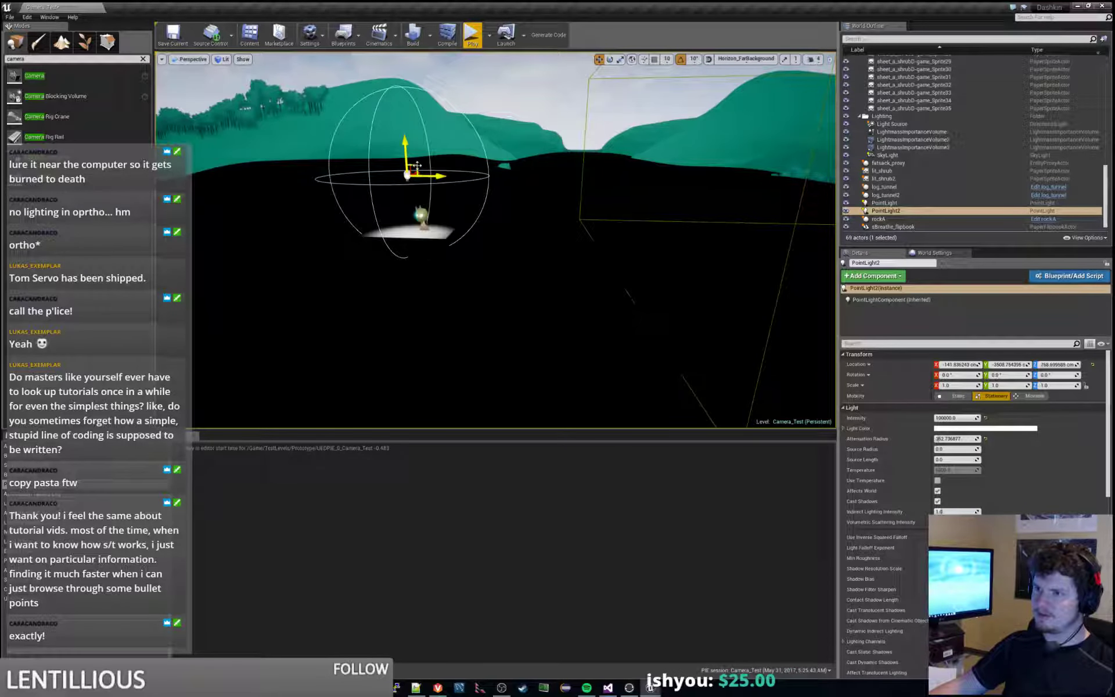
left_click_drag(417, 165, 654, 228)
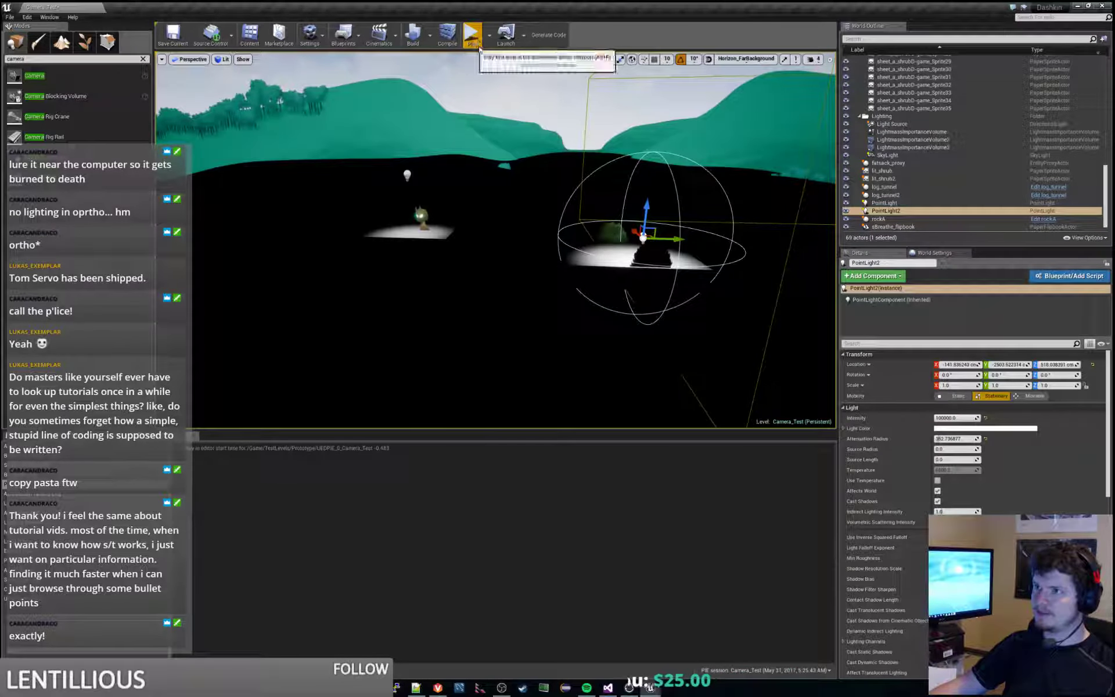
Step: Playtest the level to check how the duplicated point light illuminates the shrubs
left_click(472, 35)
key("a")
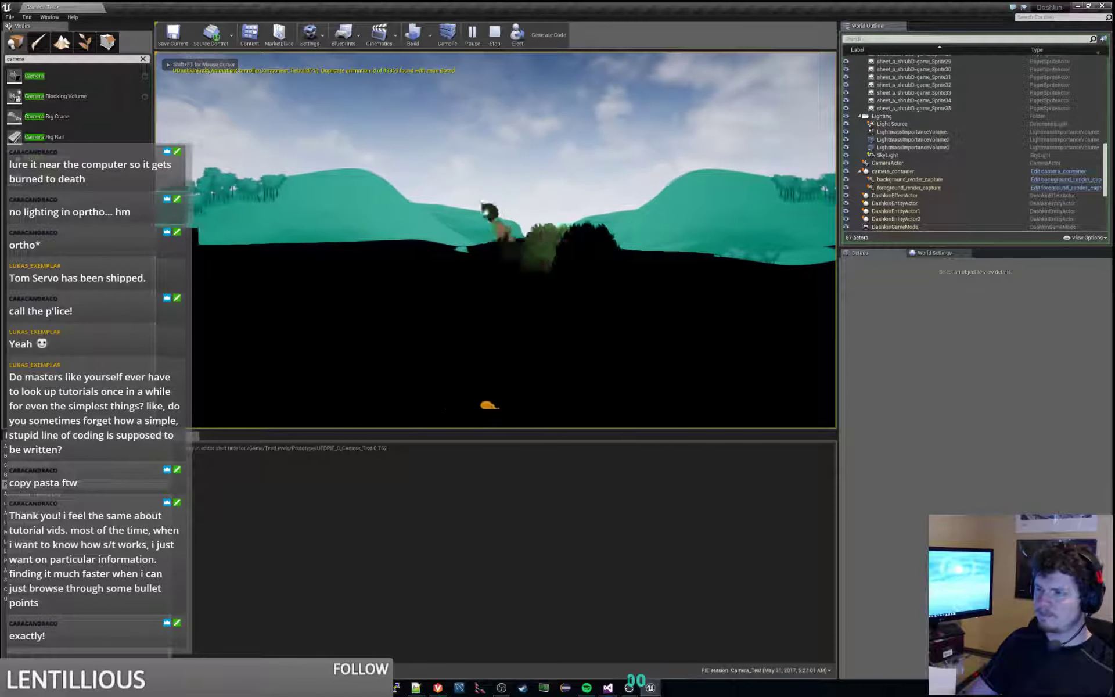
key("Escape")
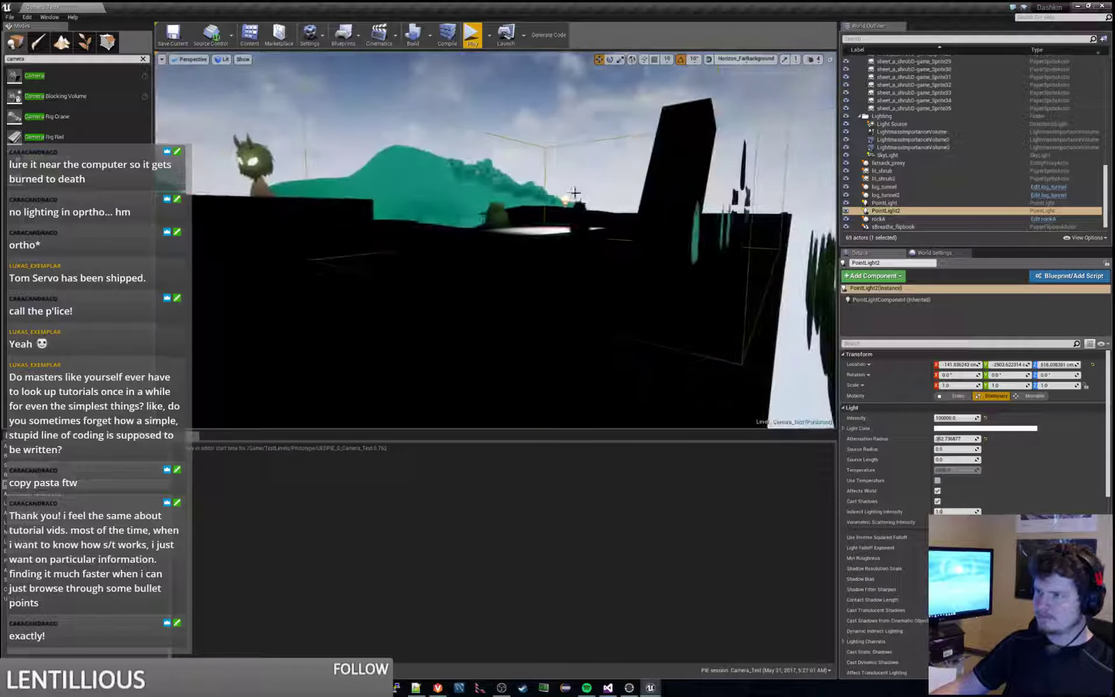
Step: Move the duplicated point light in front of lit_shrub and playtest the level, walking the character near it
left_click_drag(537, 201, 570, 201)
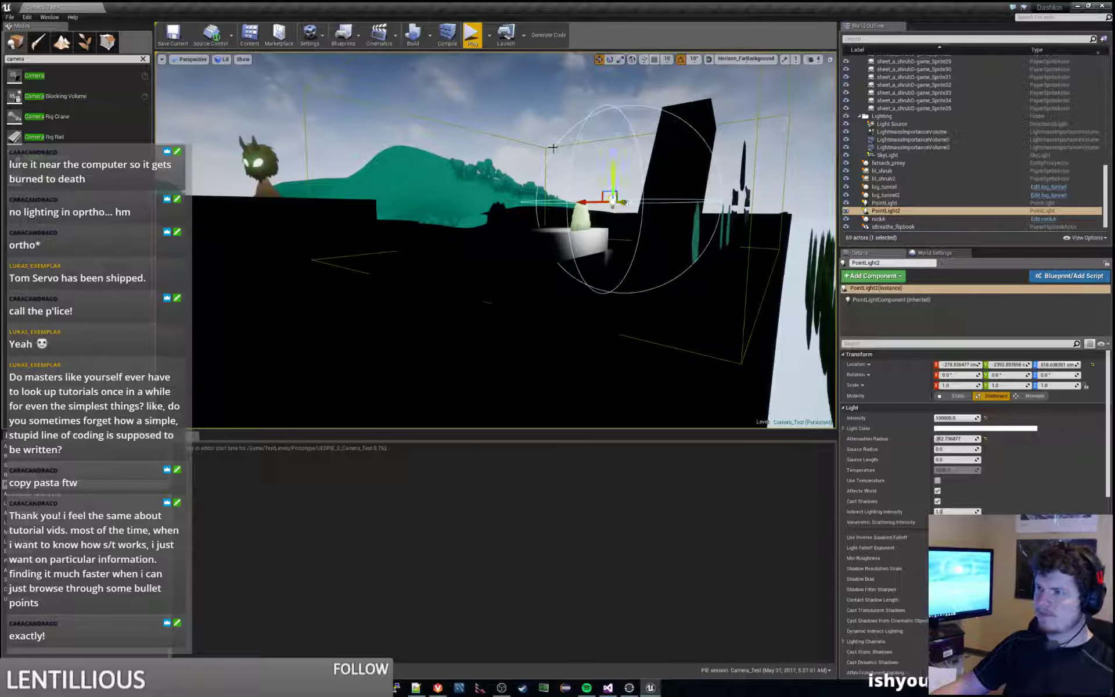
left_click(472, 35)
key("a")
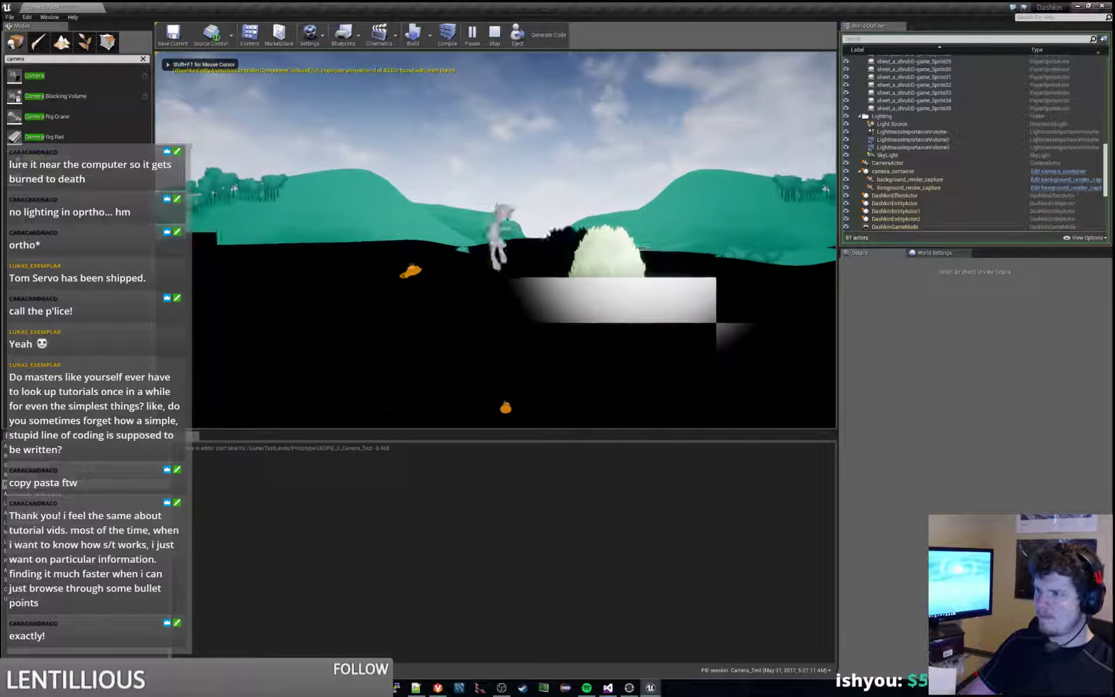
key("d")
key("a")
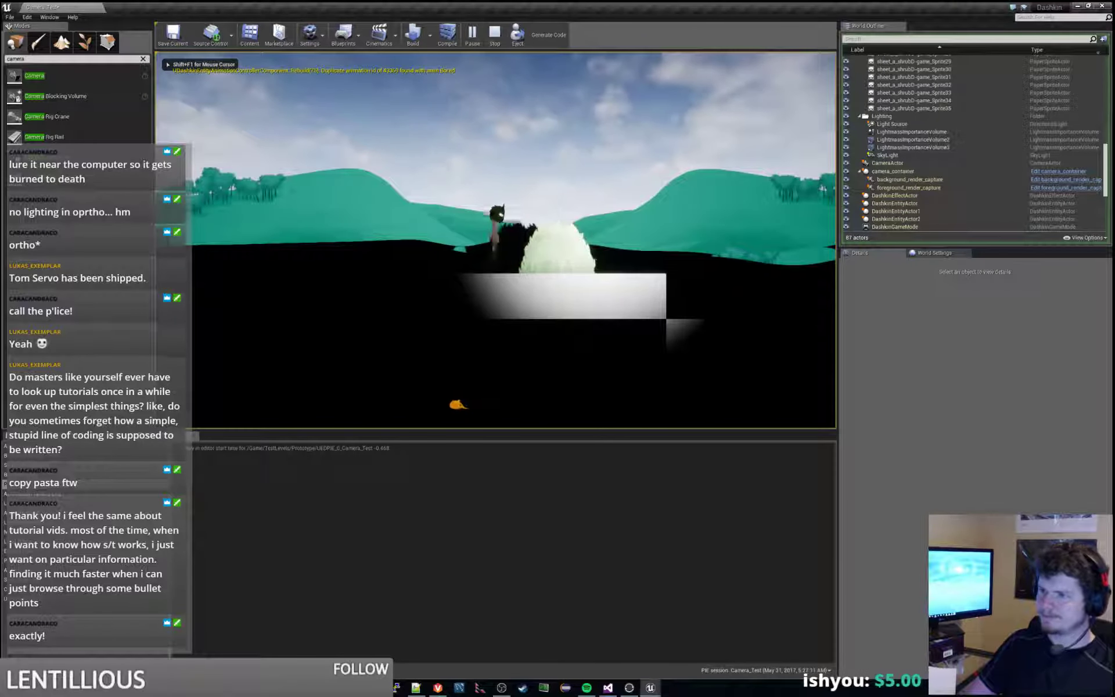
key("a")
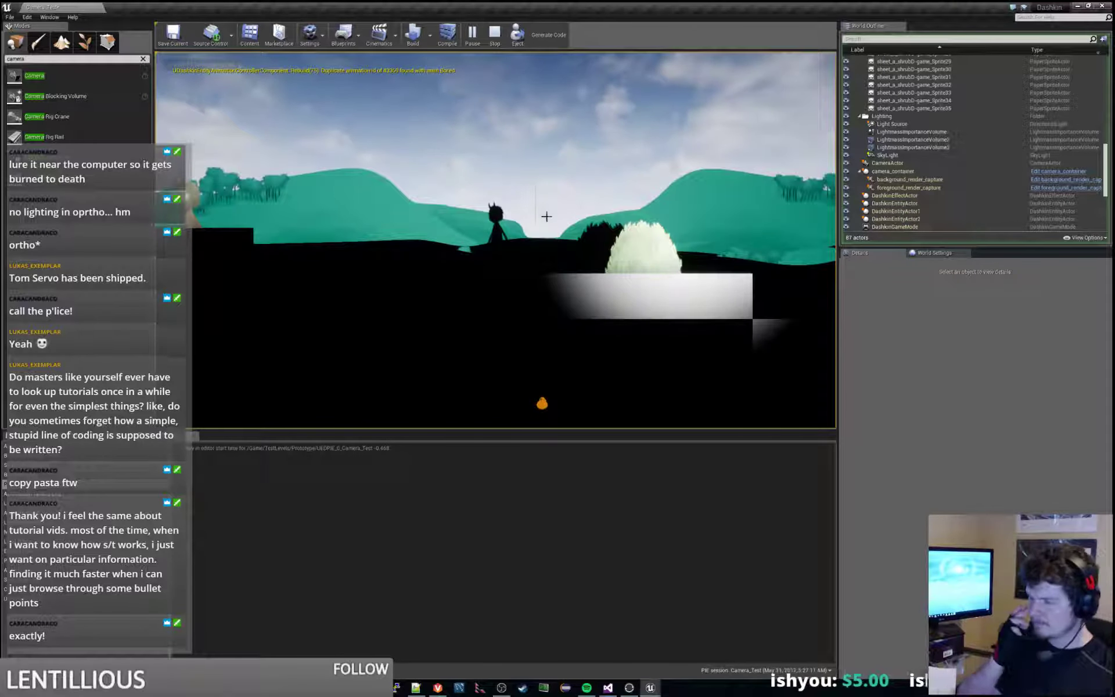
key("Escape")
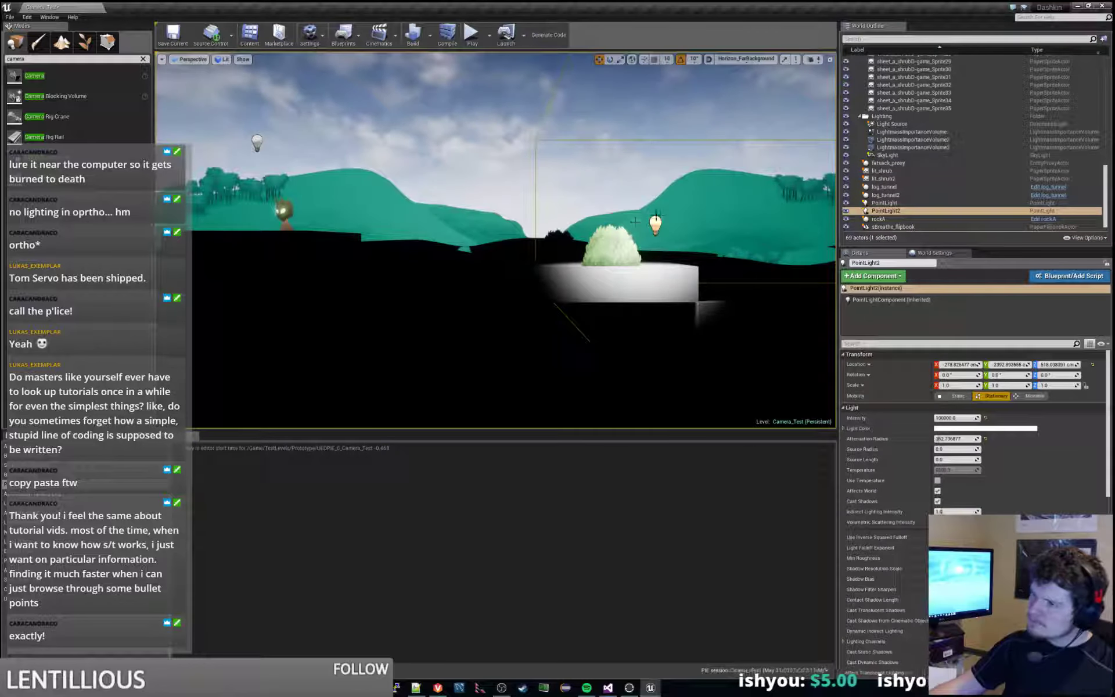
Step: Try an intensity of 10 on PointLight2, and reset the intensity to its default of 5000
left_click(658, 219)
right_click_drag(657, 219, 609, 236)
left_click(961, 418)
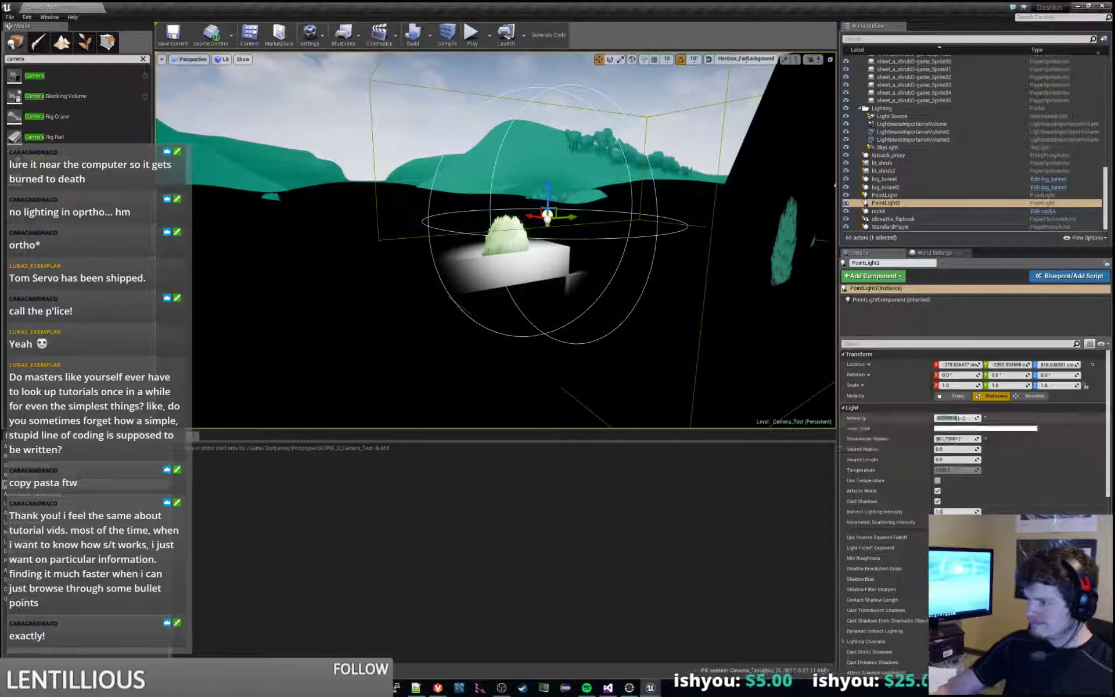
type("10")
key("Return")
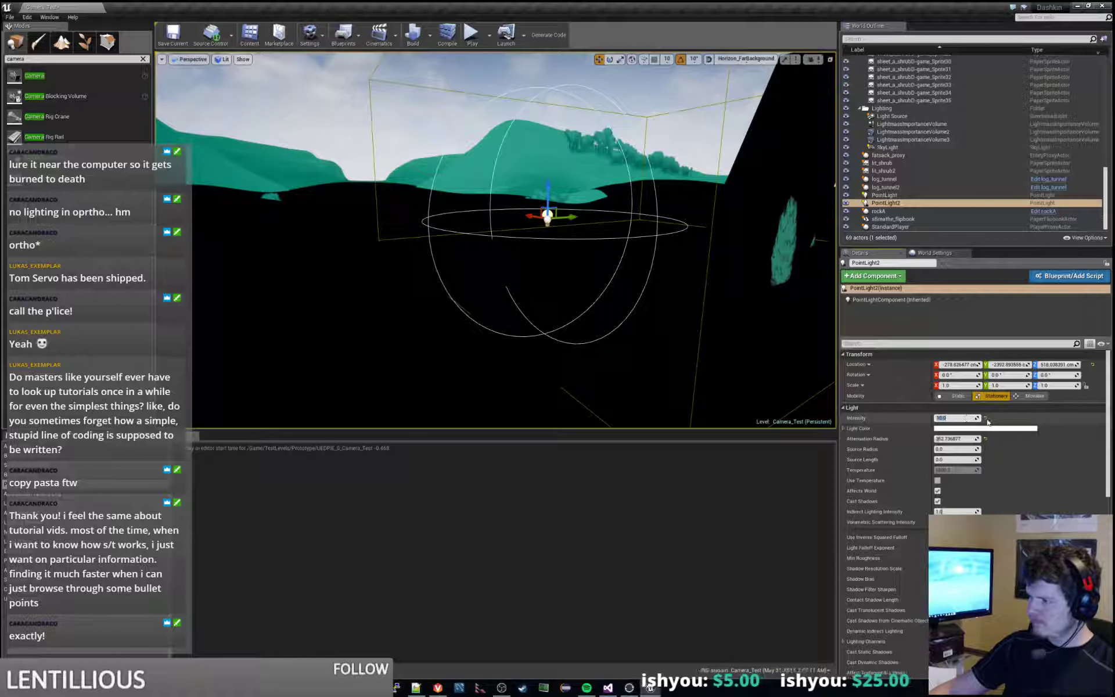
type("10")
key("Return")
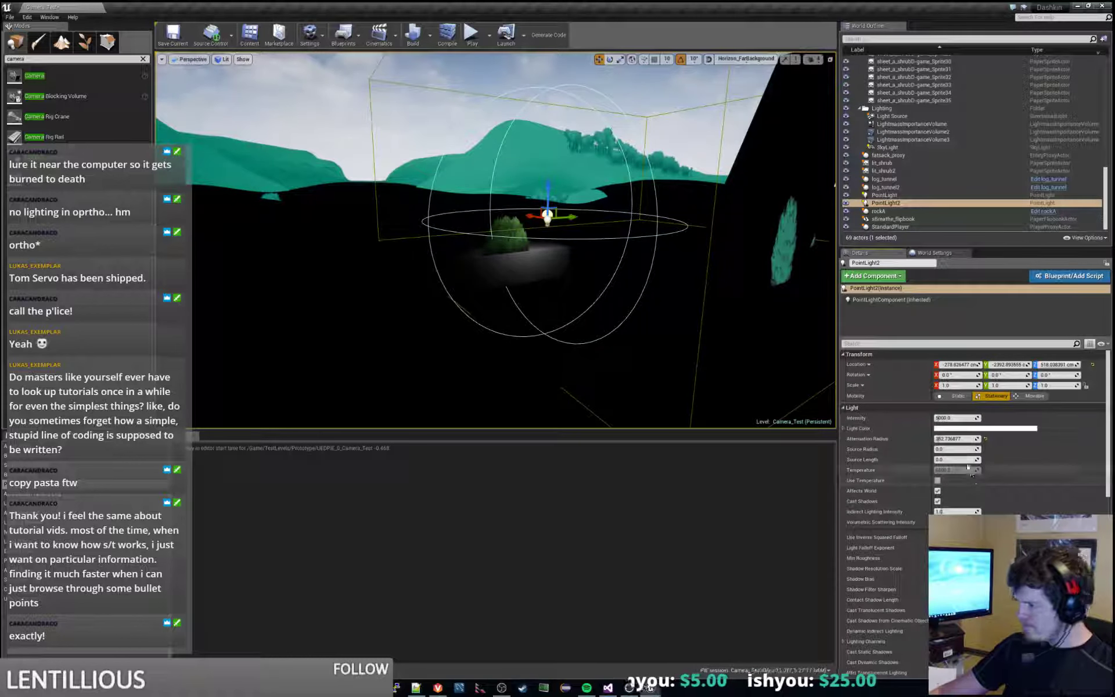
Step: Try a larger attenuation radius and source radius on PointLight2, and reset both to their default values
left_click_drag(950, 437, 956, 440)
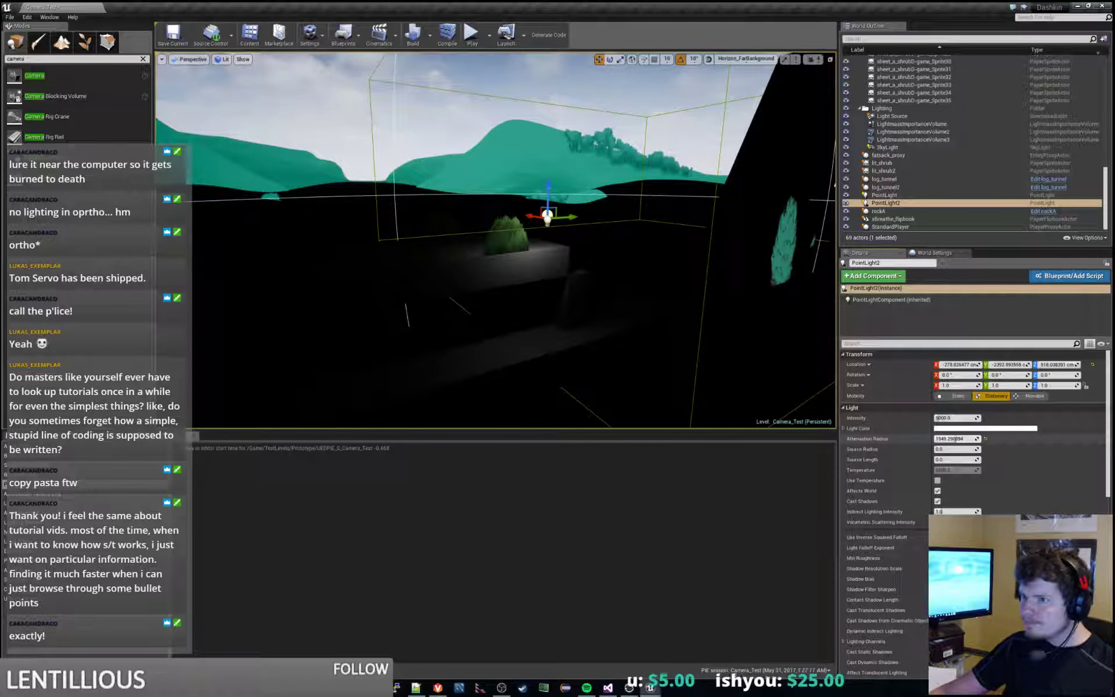
mouse_move(604, 273)
right_mouse_down()
mouse_move(604, 259)
mouse_move(645, 284)
mouse_move(616, 279)
right_mouse_up()
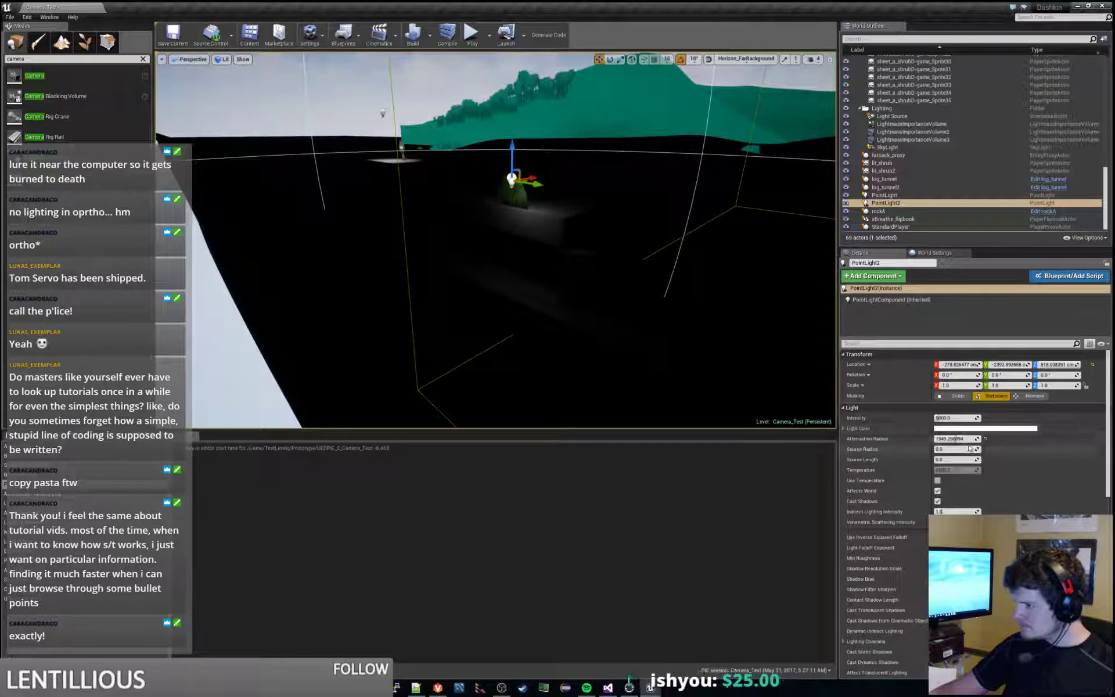
left_click_drag(961, 448, 1068, 448)
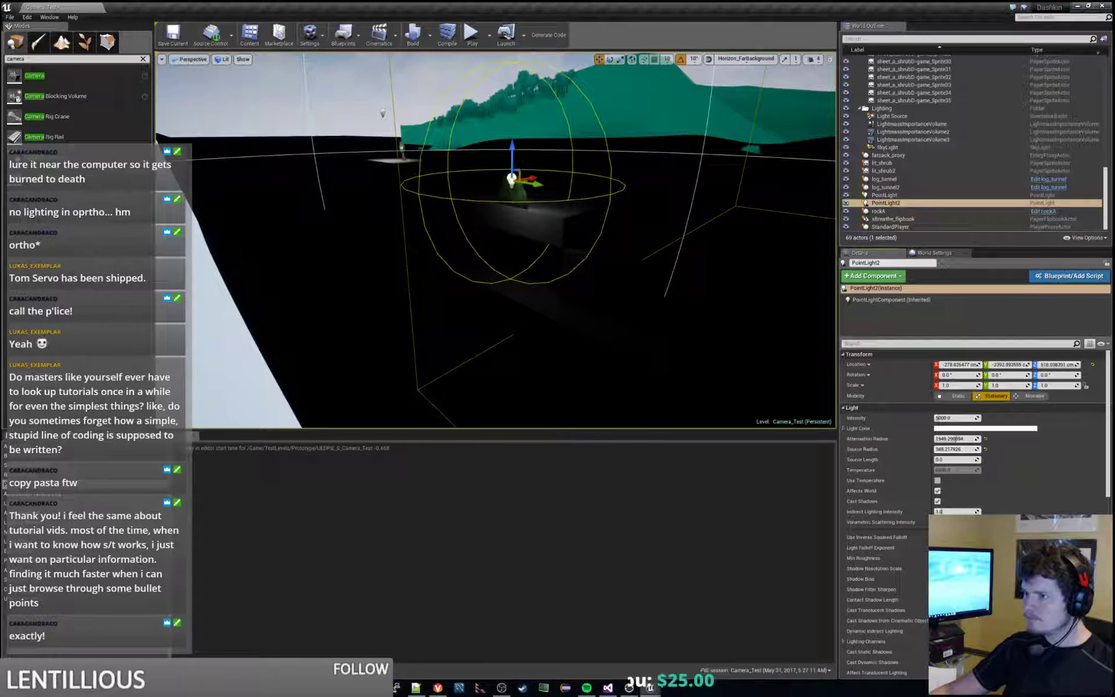
left_click(985, 440)
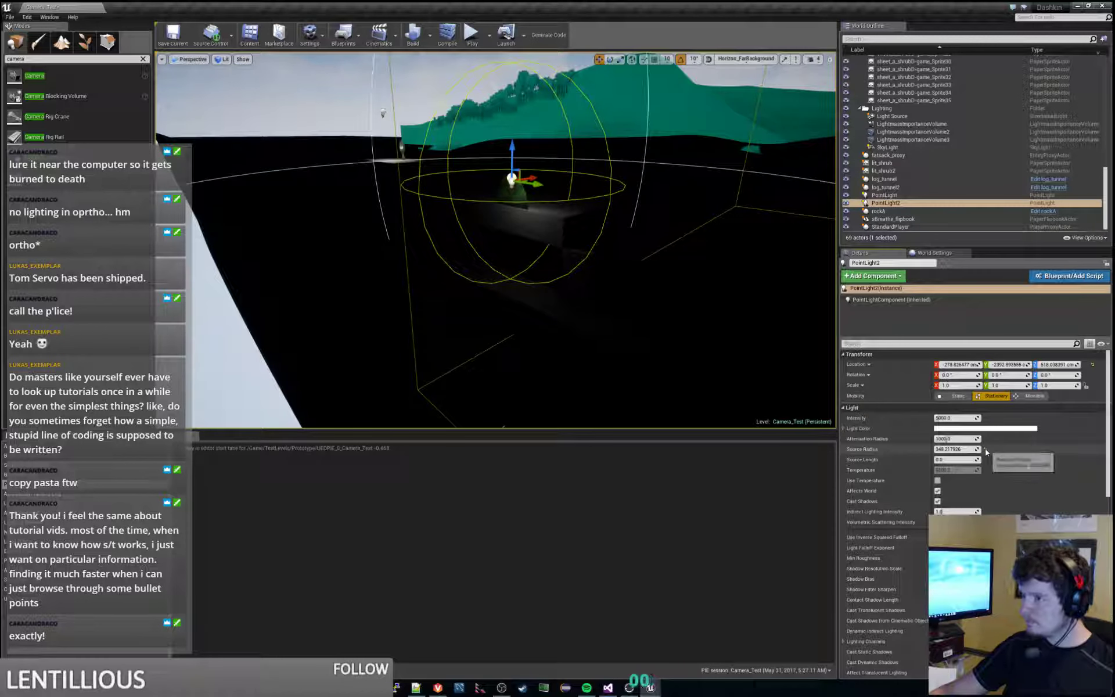
left_click(985, 450)
Step: Try a much higher intensity on PointLight2, and reset it to 5000
right_click_drag(587, 256, 738, 290)
key("a")
key("w")
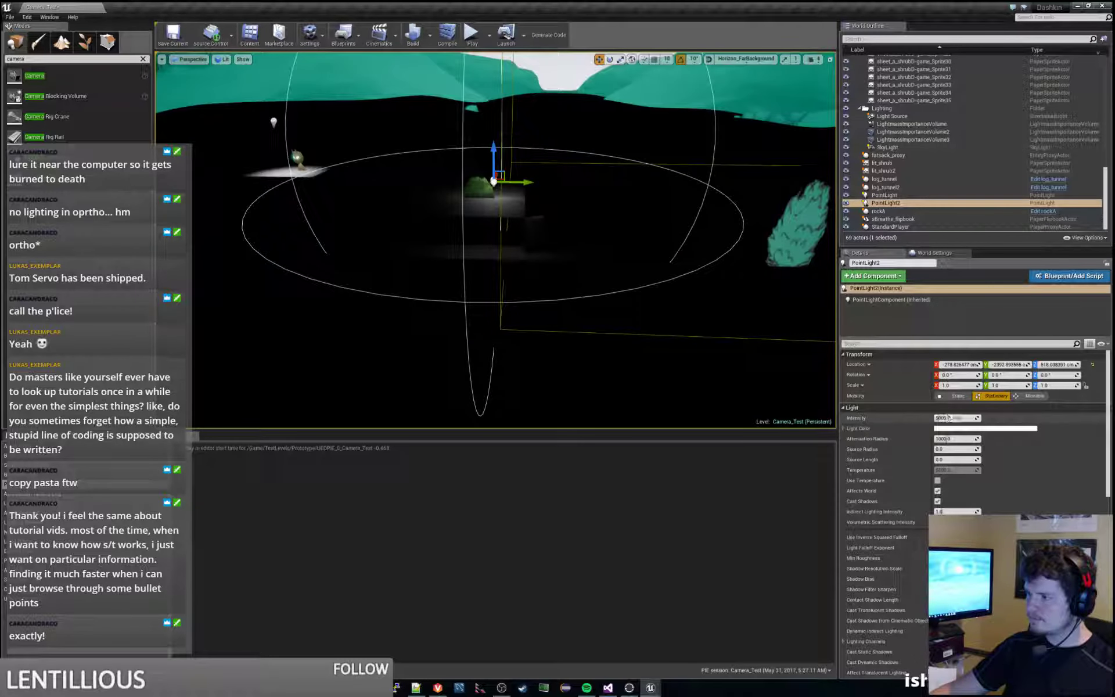
left_click_drag(960, 419, 969, 418)
left_click_drag(1057, 417, 1086, 418)
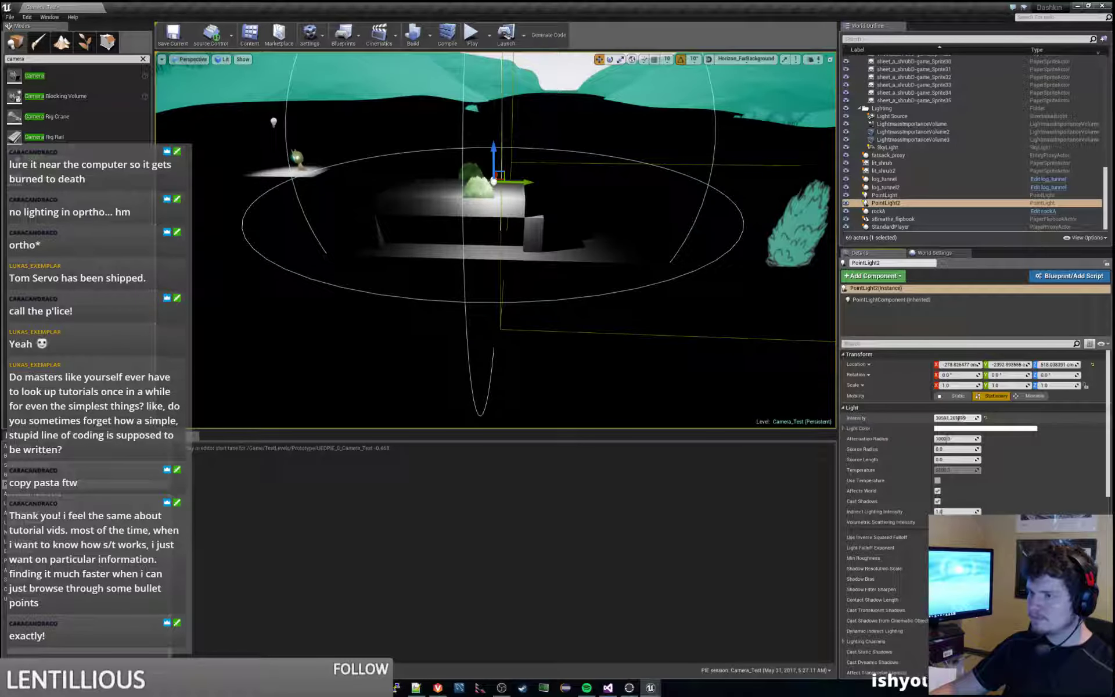
mouse_move(957, 418)
left_mouse_down()
mouse_move(929, 418)
mouse_move(963, 418)
left_mouse_up()
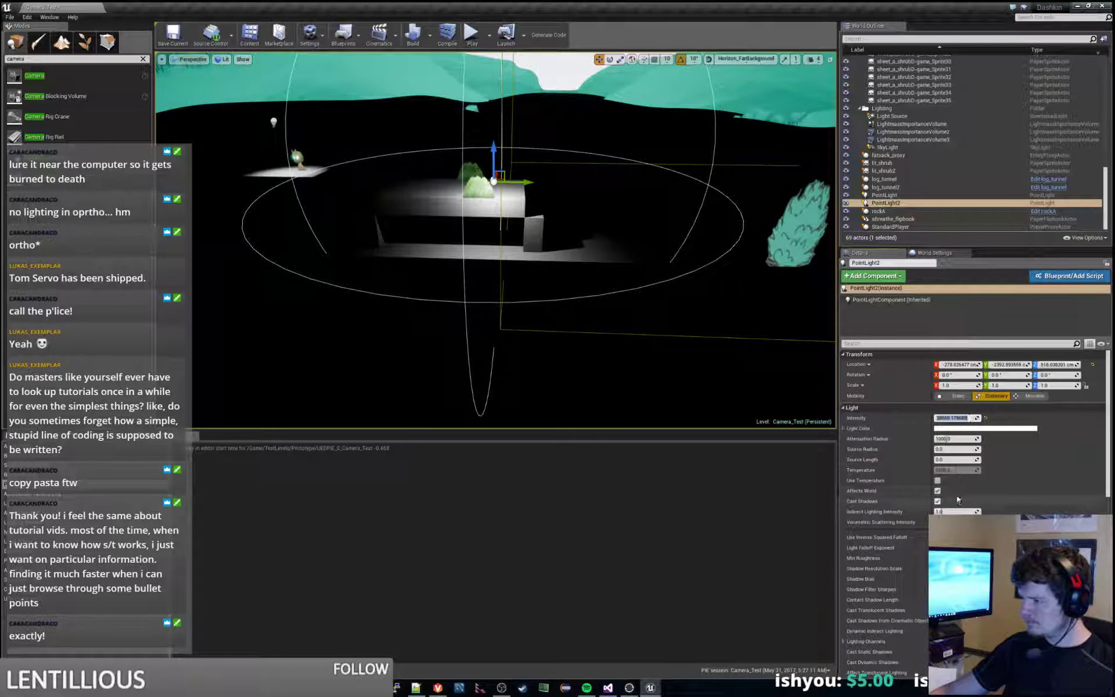
type("5000")
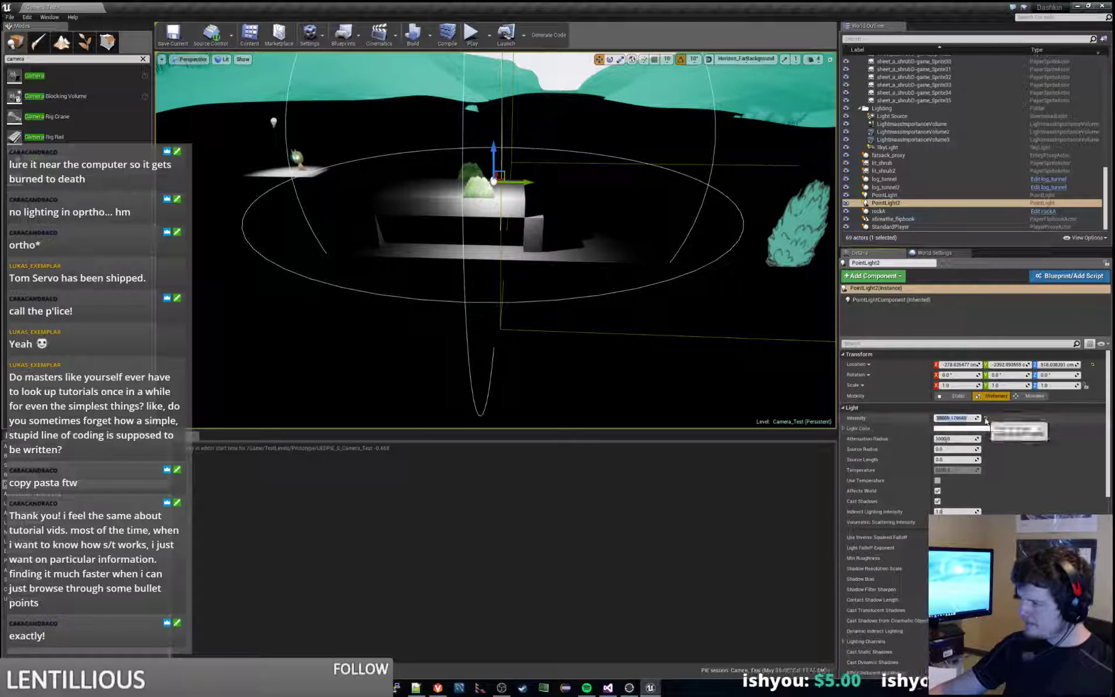
key("Return")
Step: Disable inverse squared falloff on PointLight2 and set its intensity to 10
left_click(938, 537)
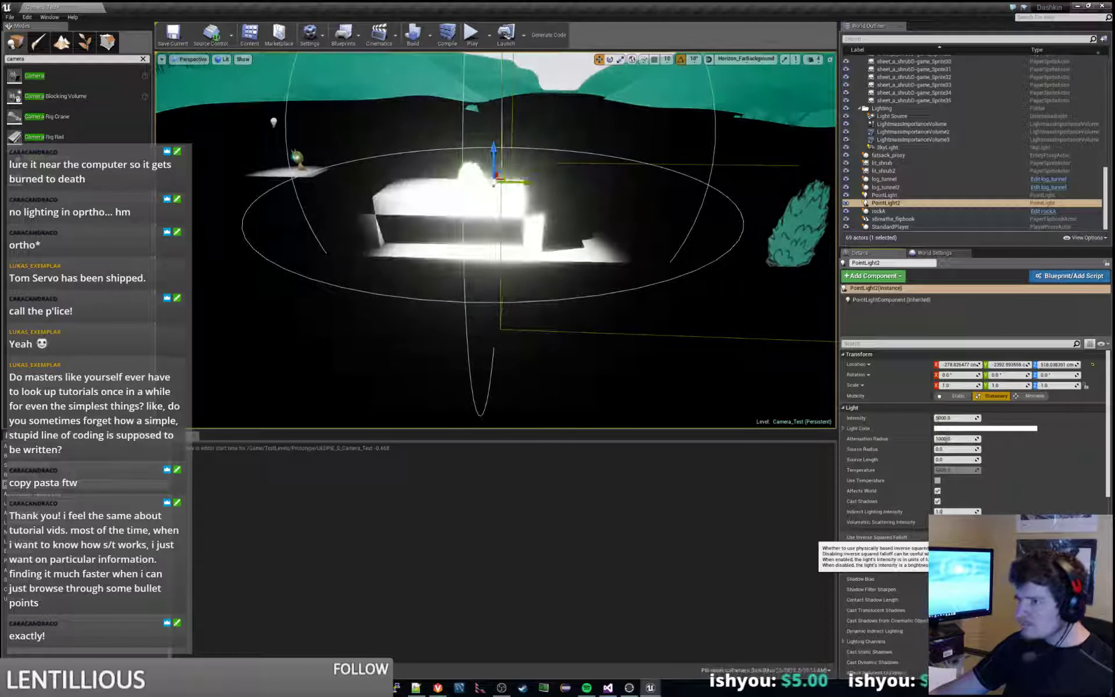
right_click_drag(656, 291, 523, 279)
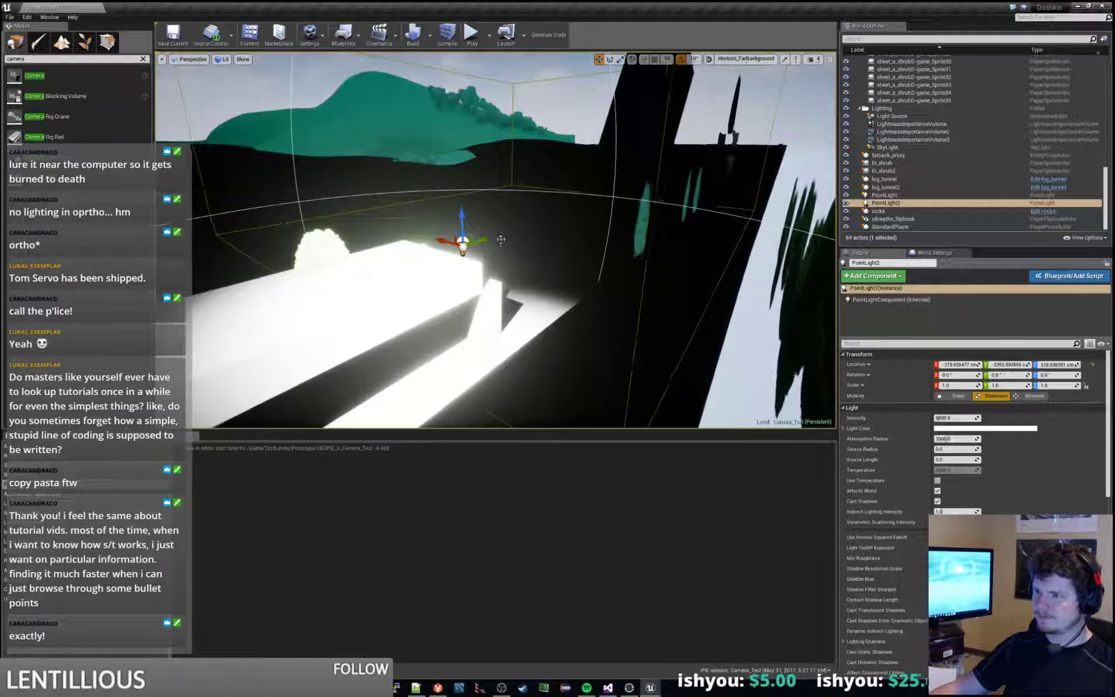
type("10")
key("Return")
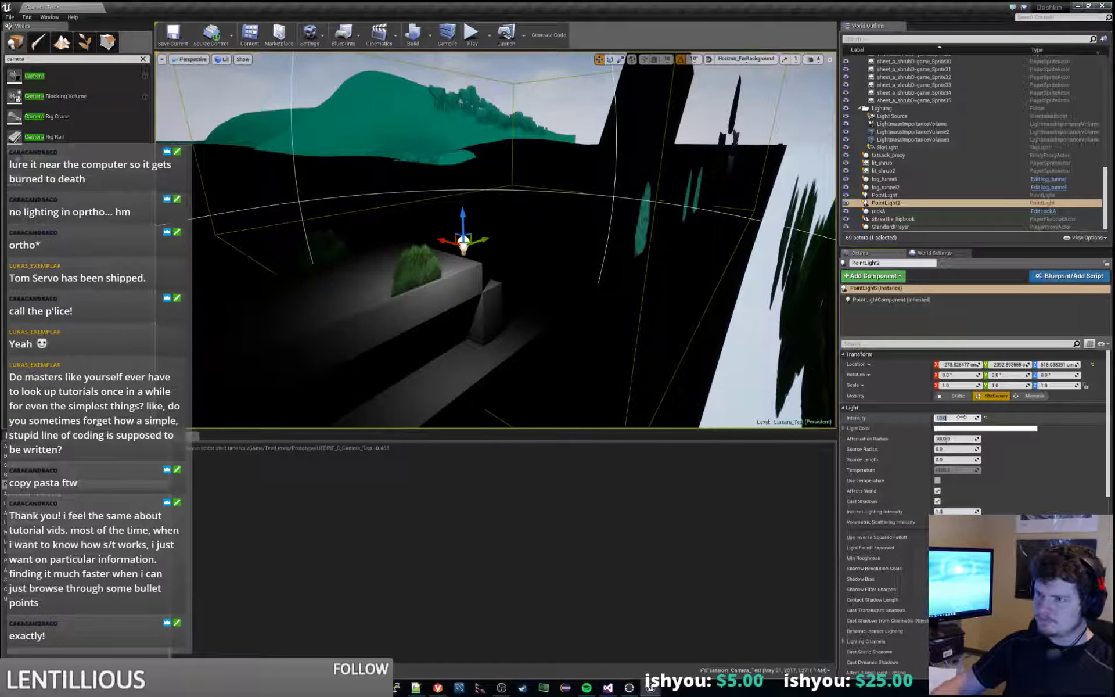
Step: Move PointLight2 slightly along X to about -308 cm and set its intensity to 30
mouse_move(441, 241)
left_mouse_down()
mouse_move(401, 233)
mouse_move(450, 243)
left_mouse_up()
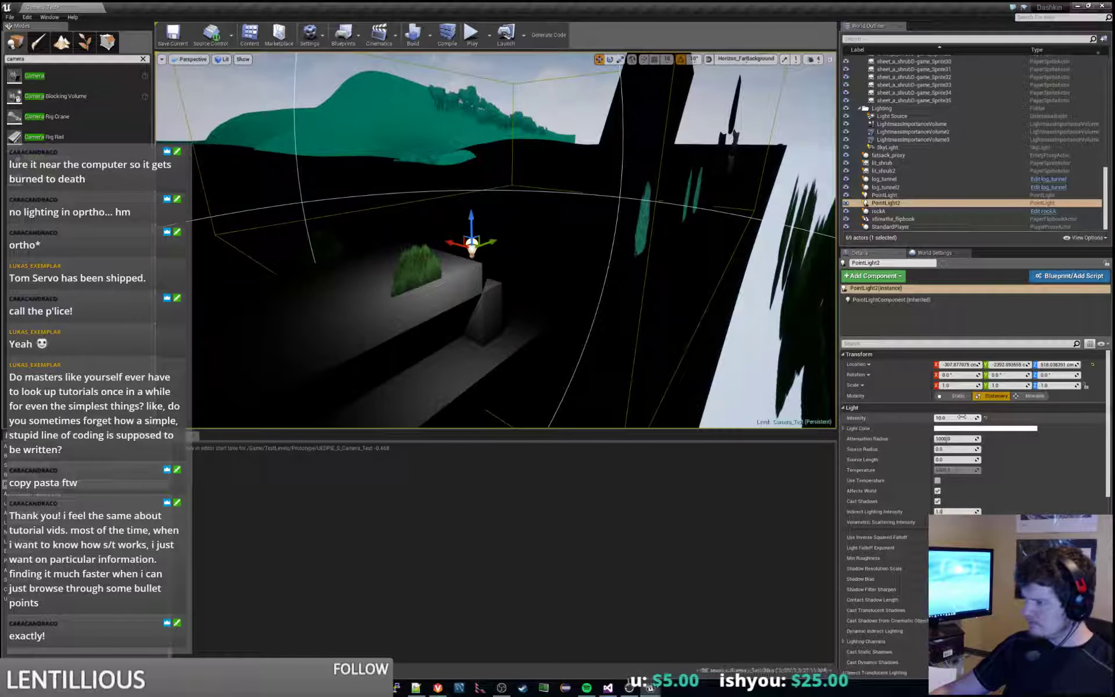
left_click_drag(967, 418, 964, 417)
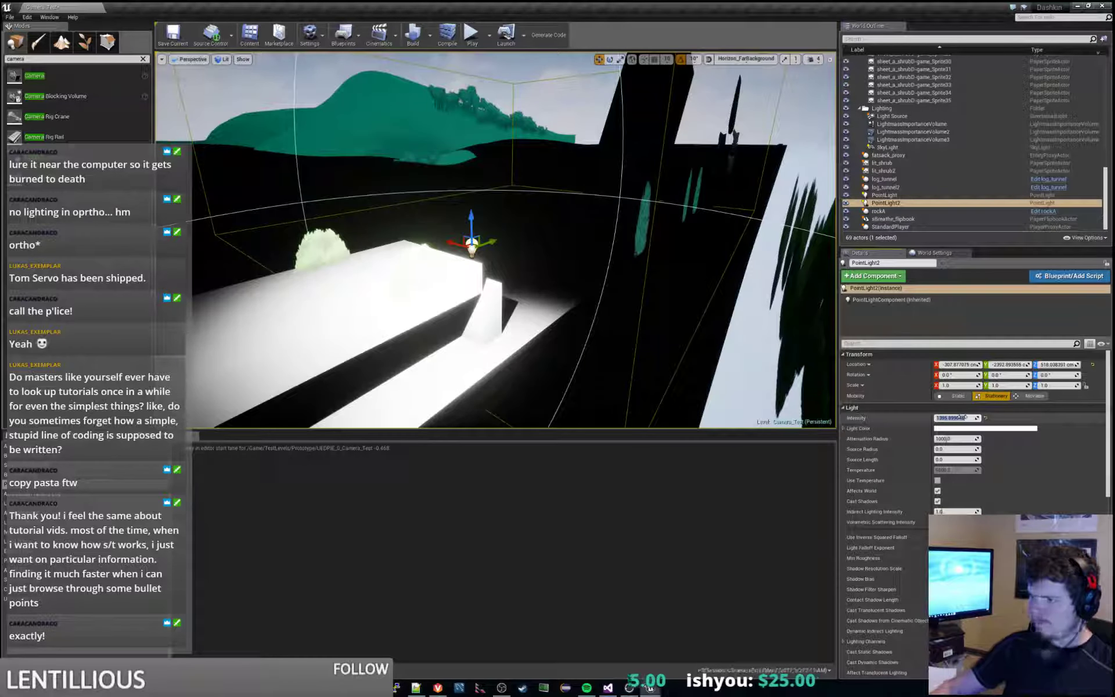
left_click(963, 418)
type("20")
key("Return")
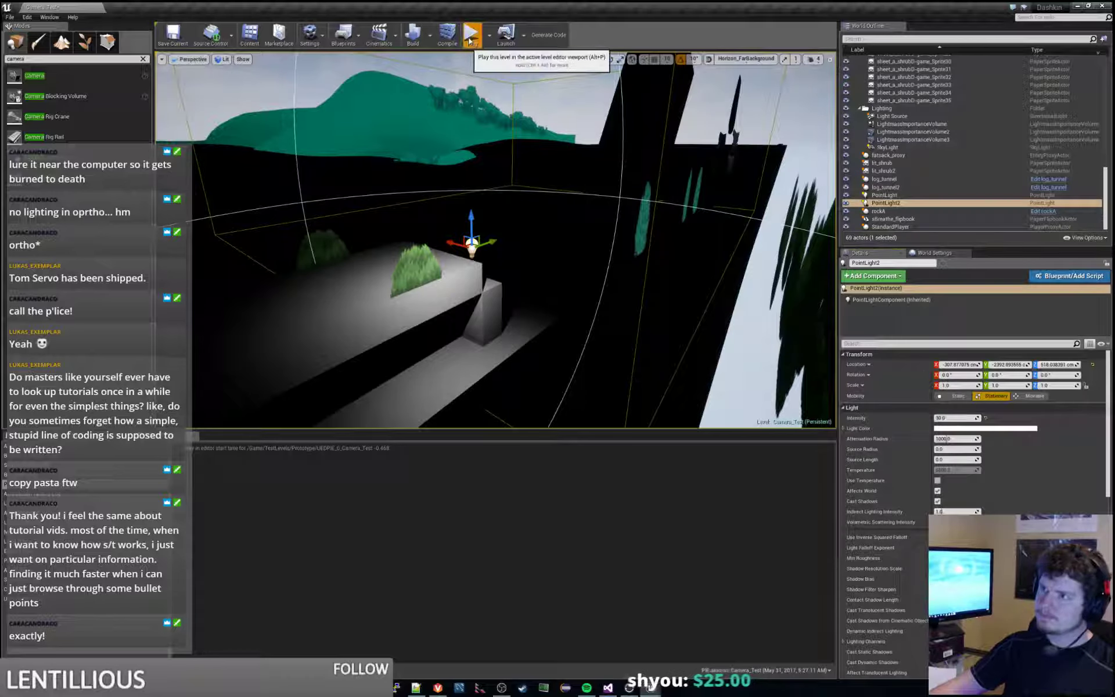
Step: Playtest the level, walking the character back and forth past the two shrubs to check the light falloff
left_click(472, 35)
key("d")
key("a")
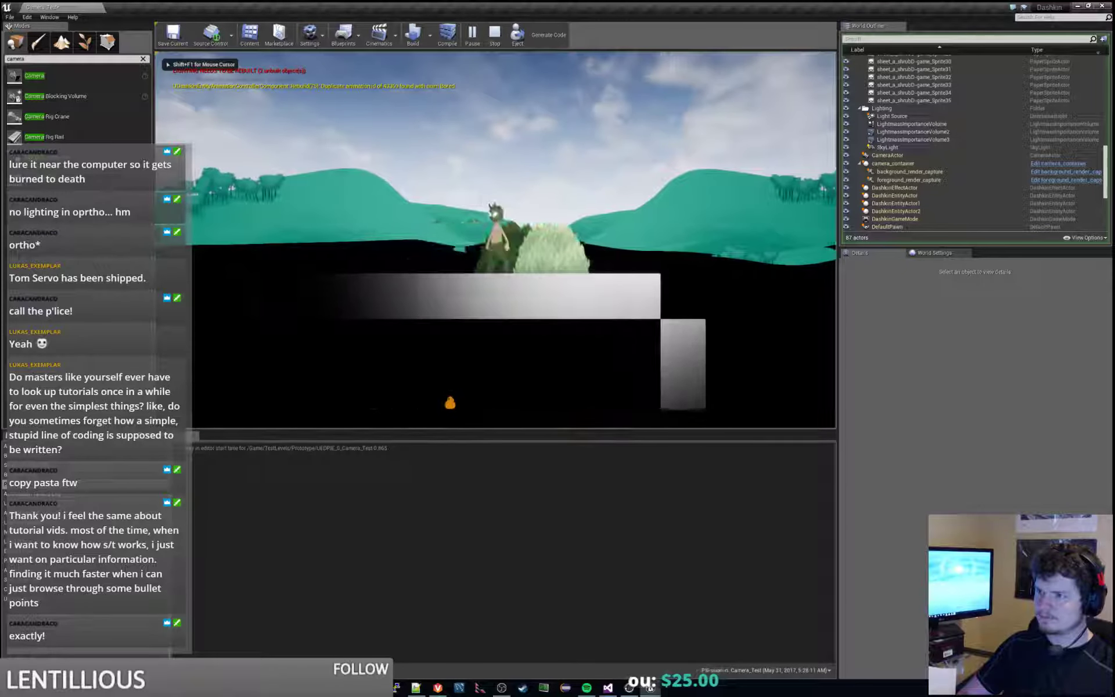
key("d")
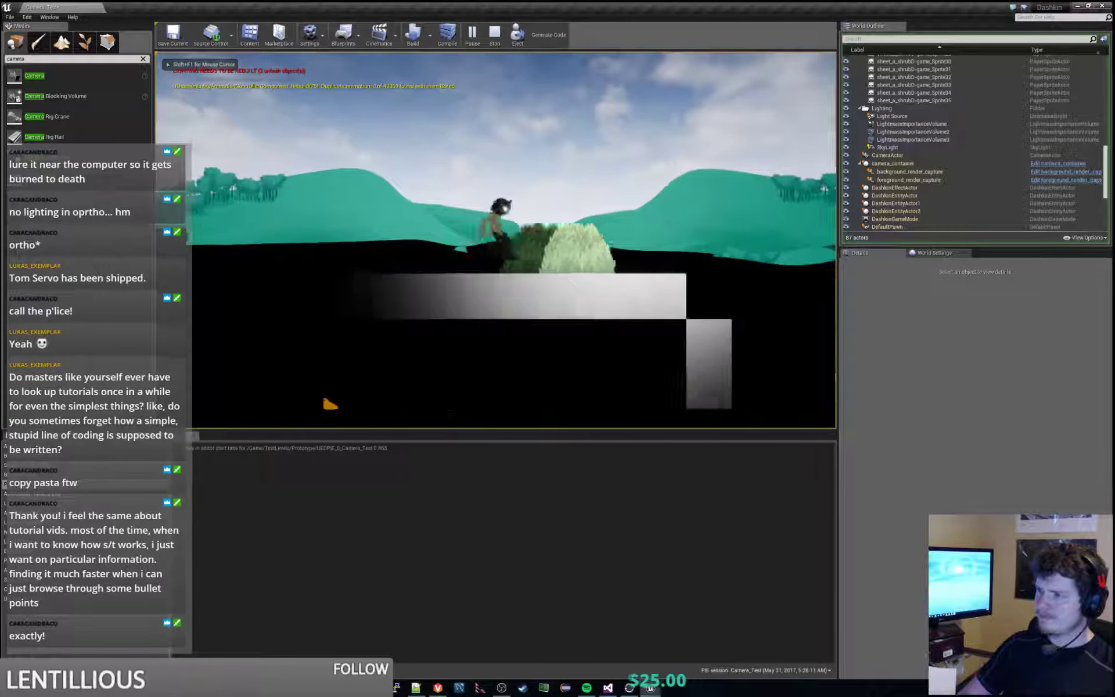
key("a")
key("d")
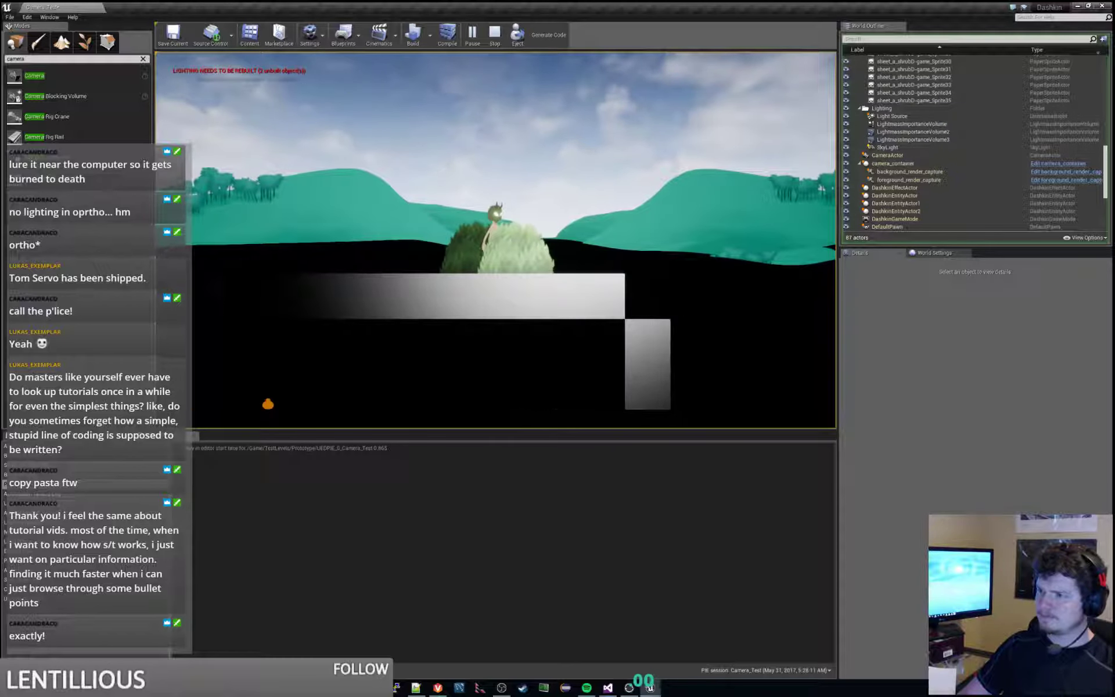
key("Escape")
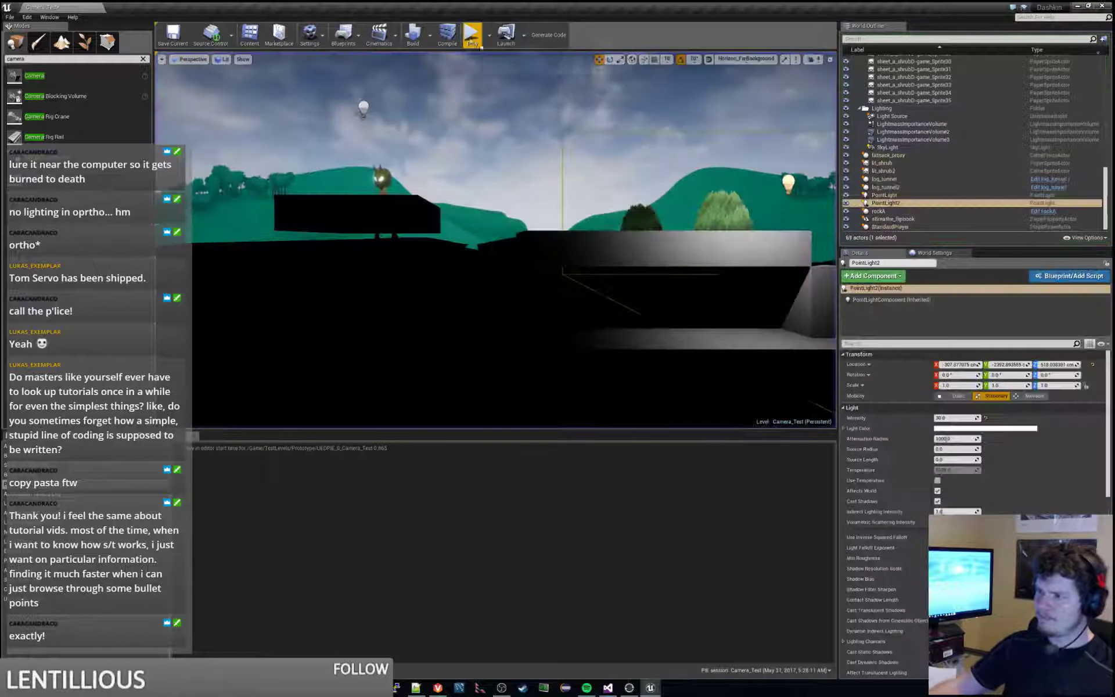
Step: Review PointLight2's falloff and shadow settings, and briefly playtest the lighting on the shrubs again
key("s")
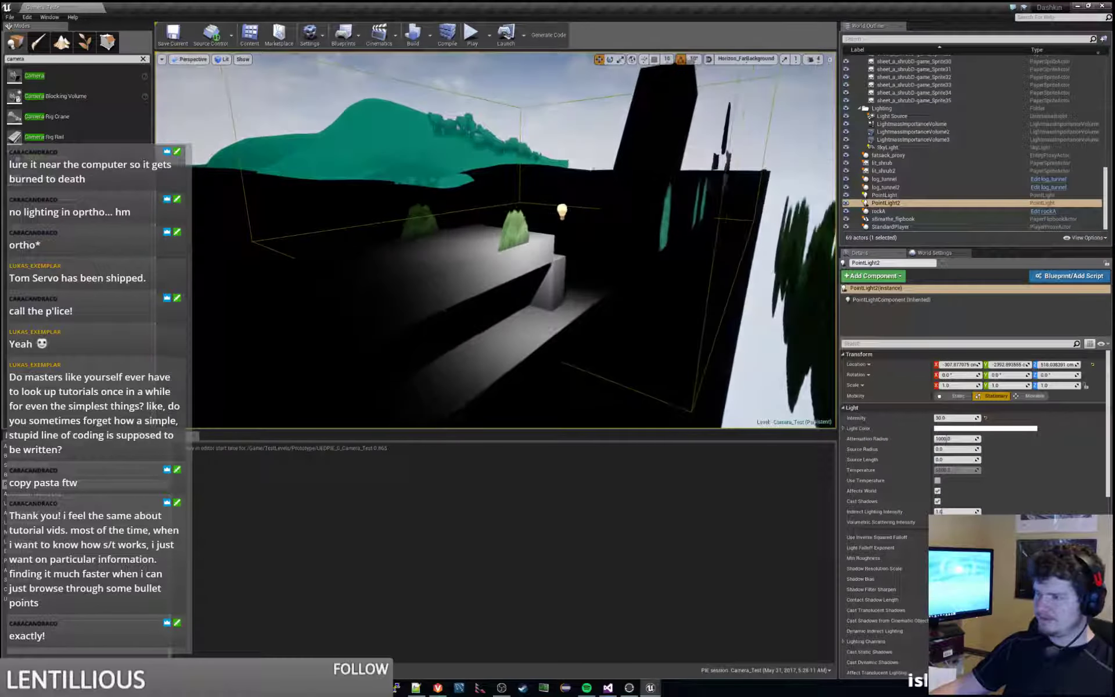
left_click(562, 210)
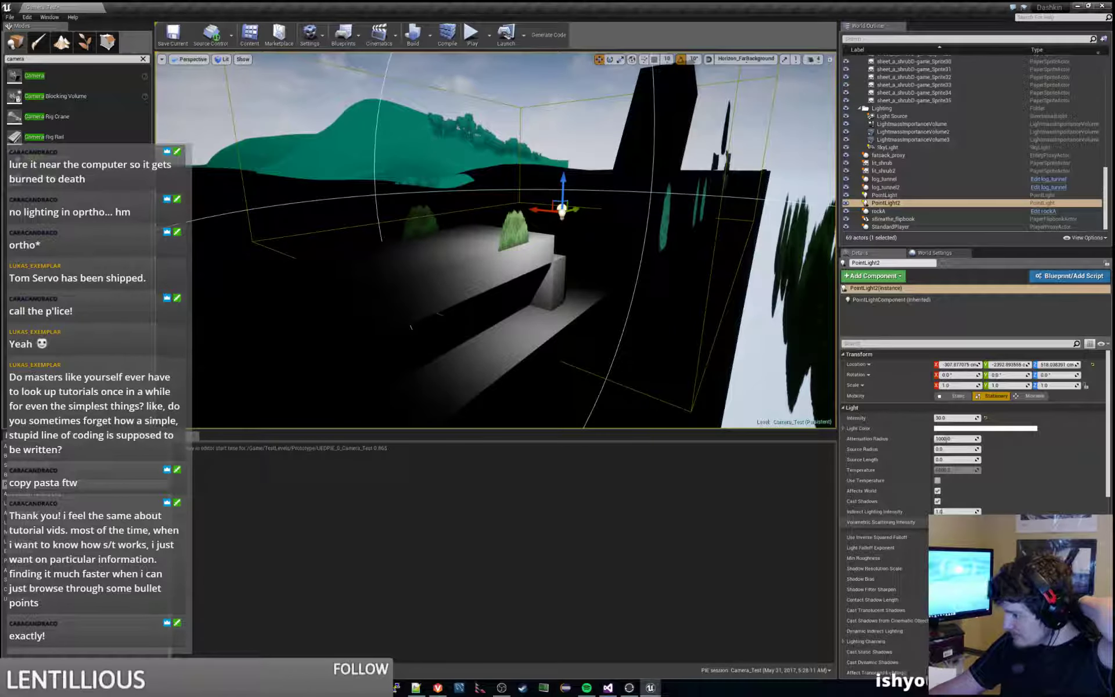
scroll(886, 493, "down", 3)
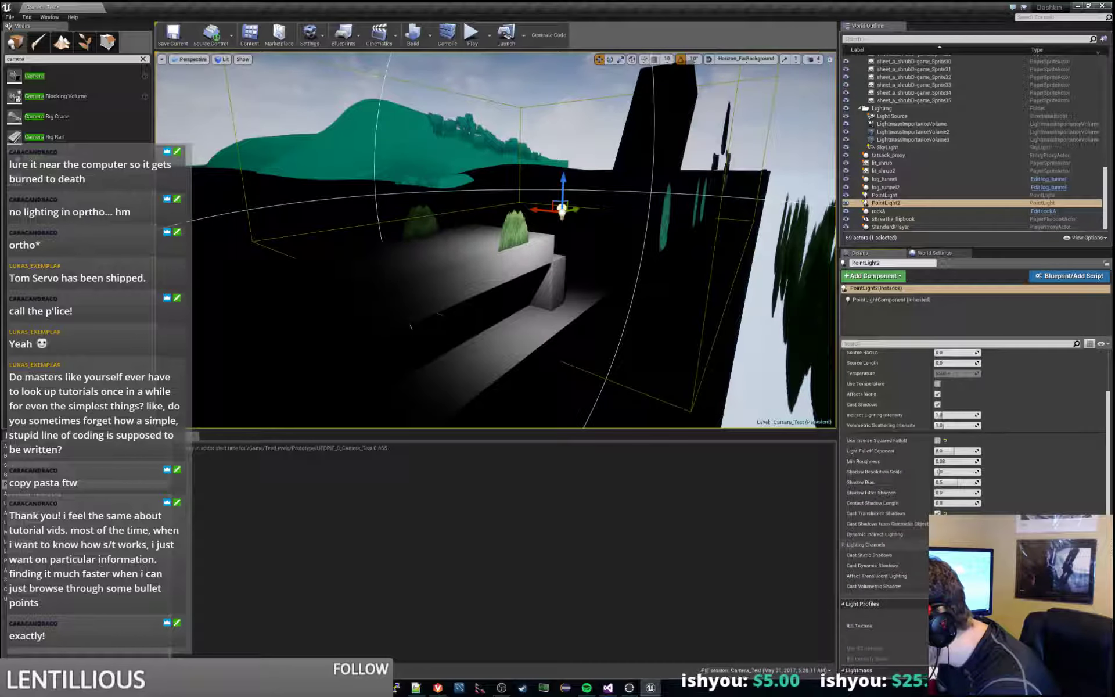
scroll(970, 464, "down", 2)
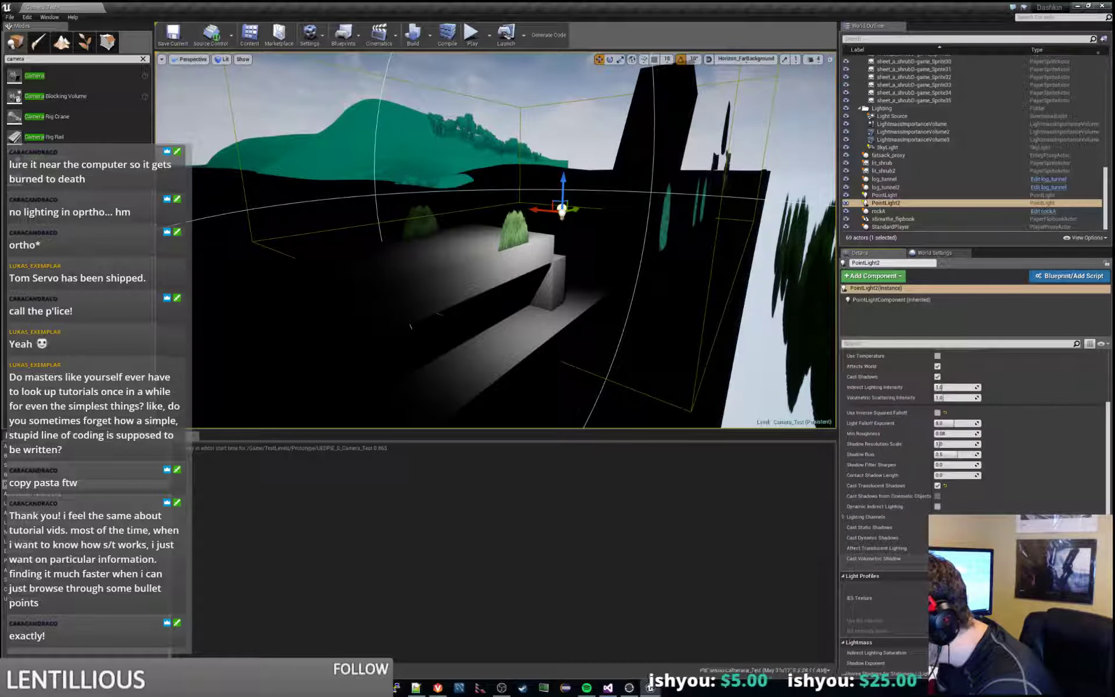
scroll(970, 436, "up", 2)
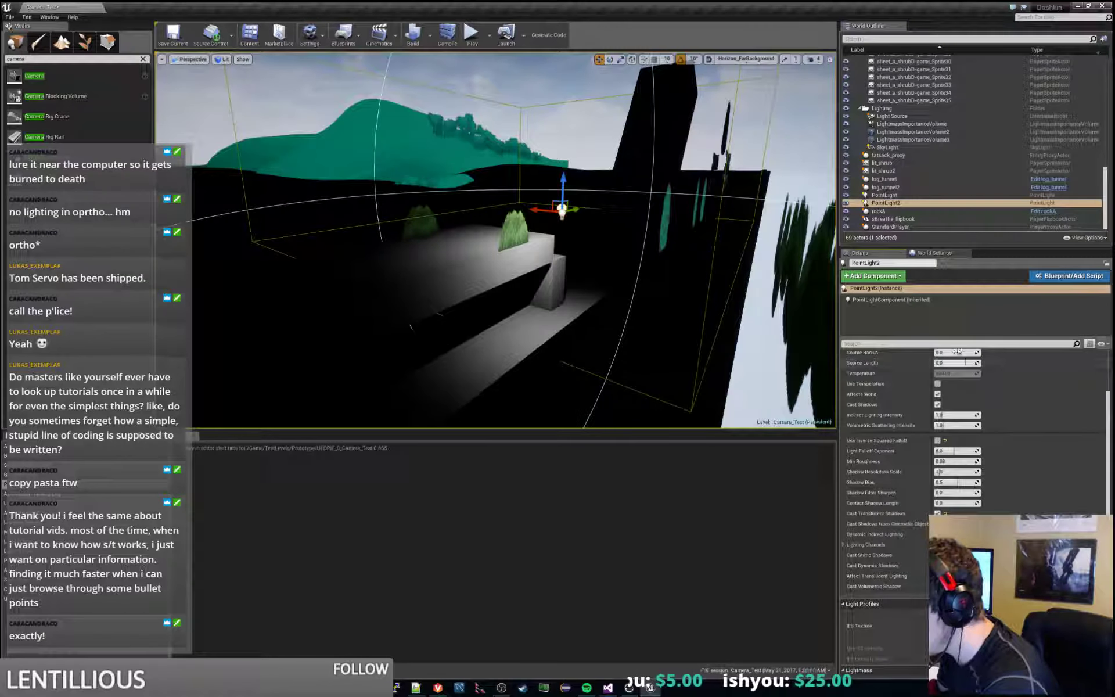
scroll(1058, 396, "up", 5)
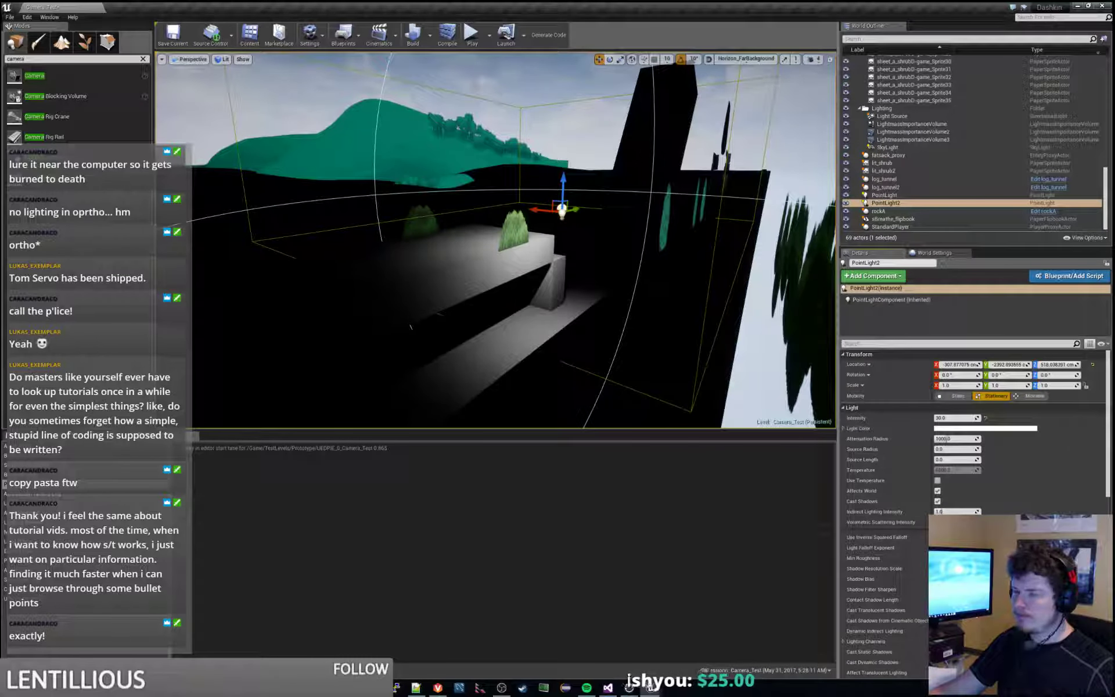
left_click(471, 35)
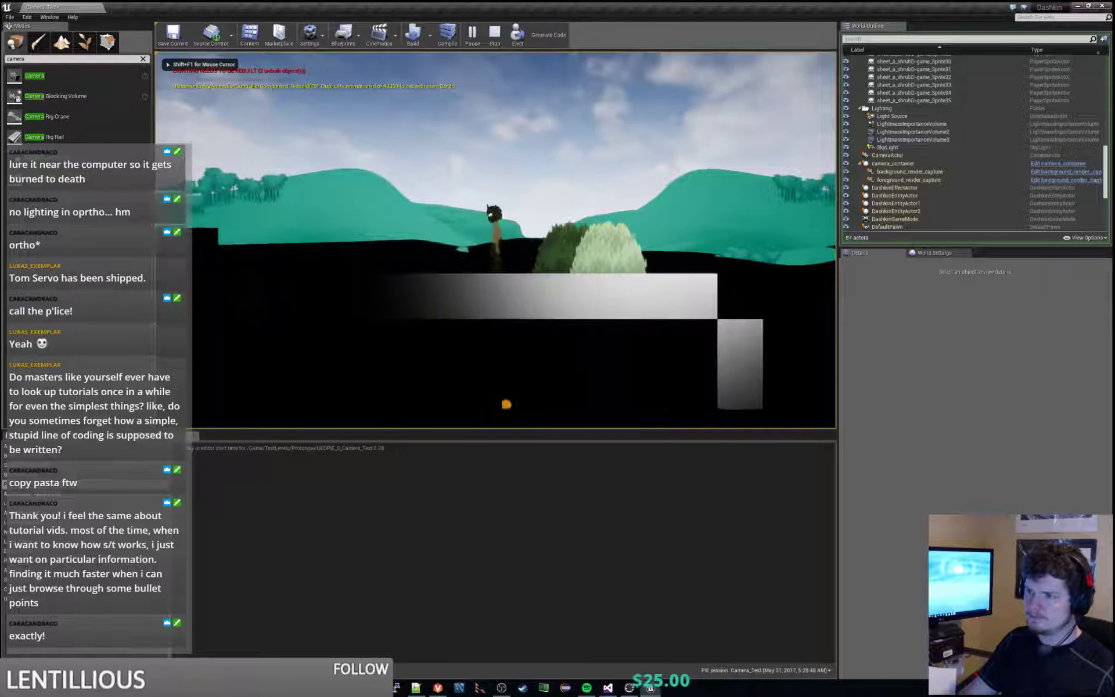
key("Escape")
Step: Enable Volumetric Translucent Shadow in the lighting settings of lit_shrub
right_click_drag(485, 154, 336, 238)
left_click(533, 227)
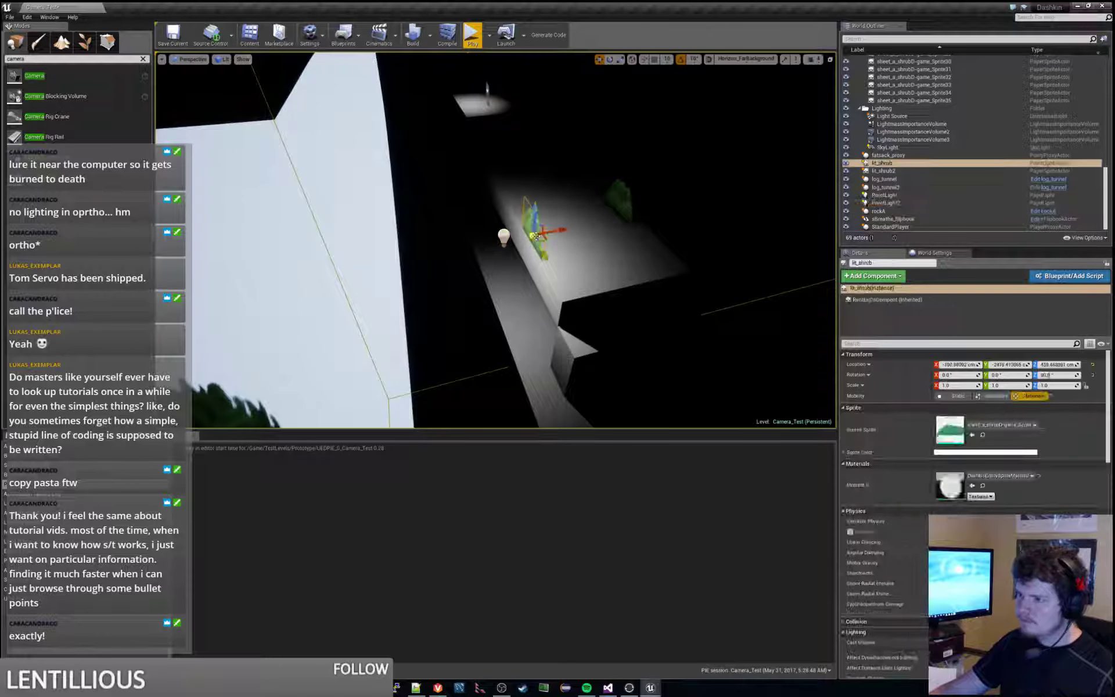
scroll(1051, 456, "down", 1)
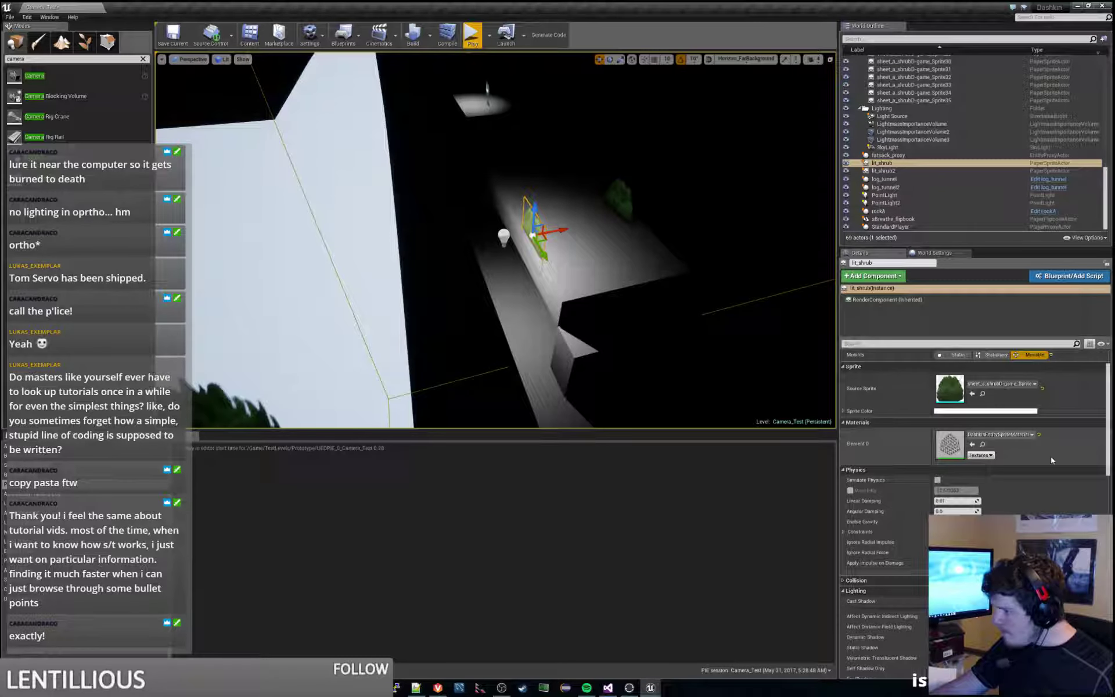
scroll(1043, 459, "down", 2)
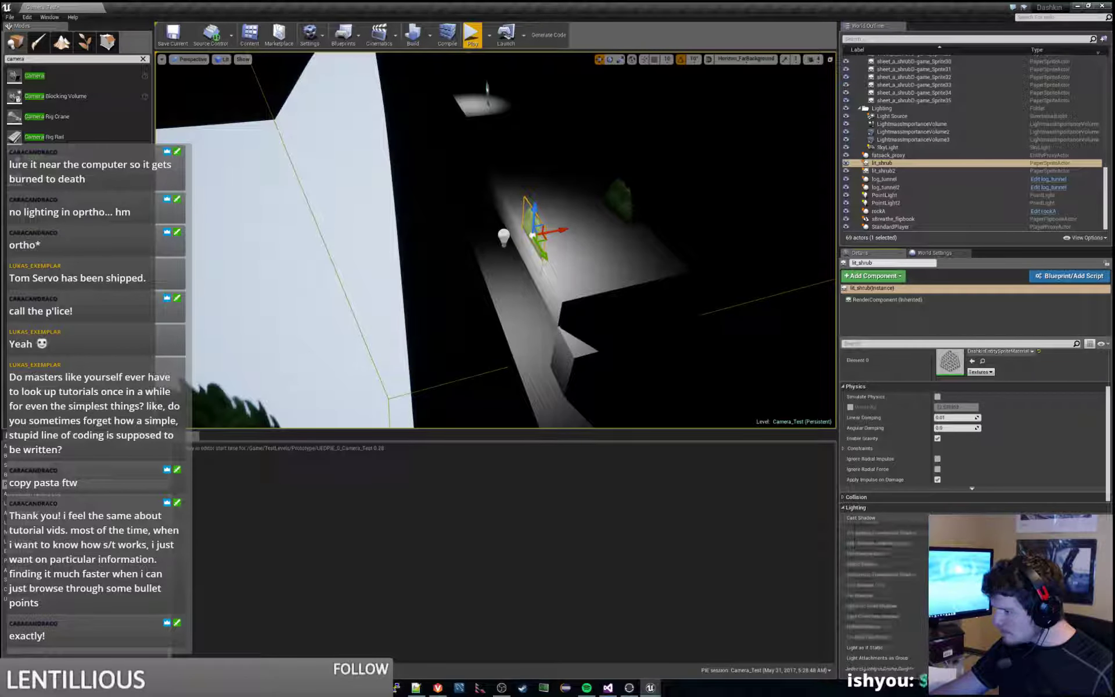
left_click(938, 575)
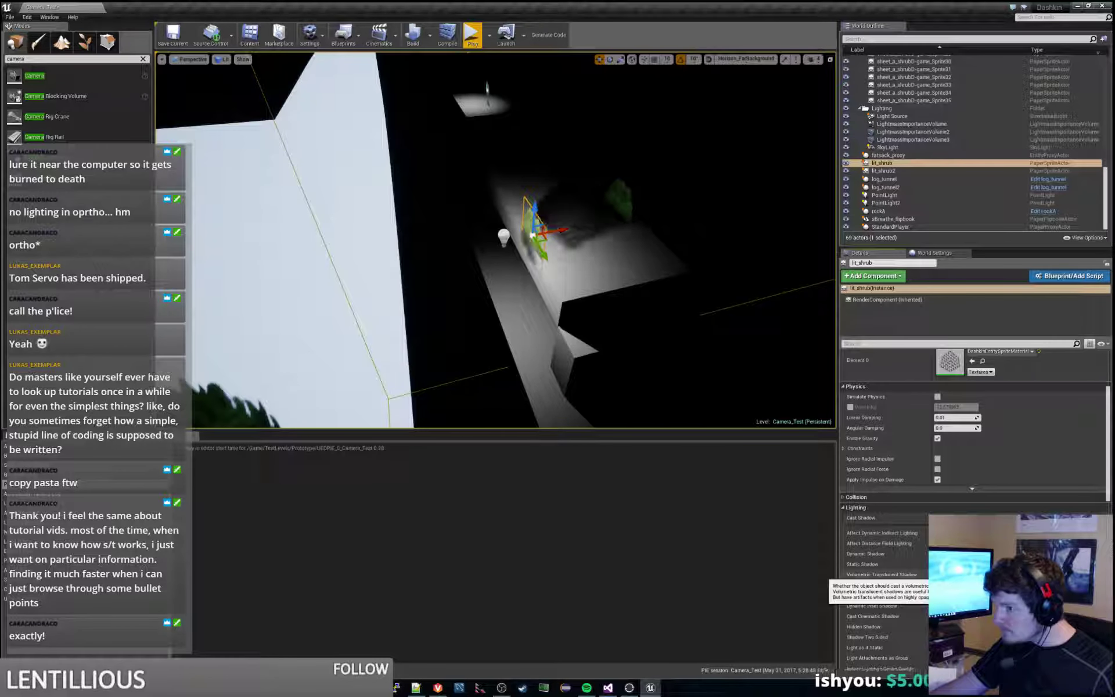
Step: Move lit_shrub slightly along the Y axis toward PointLight2 to test its lighting and shadow
key("f")
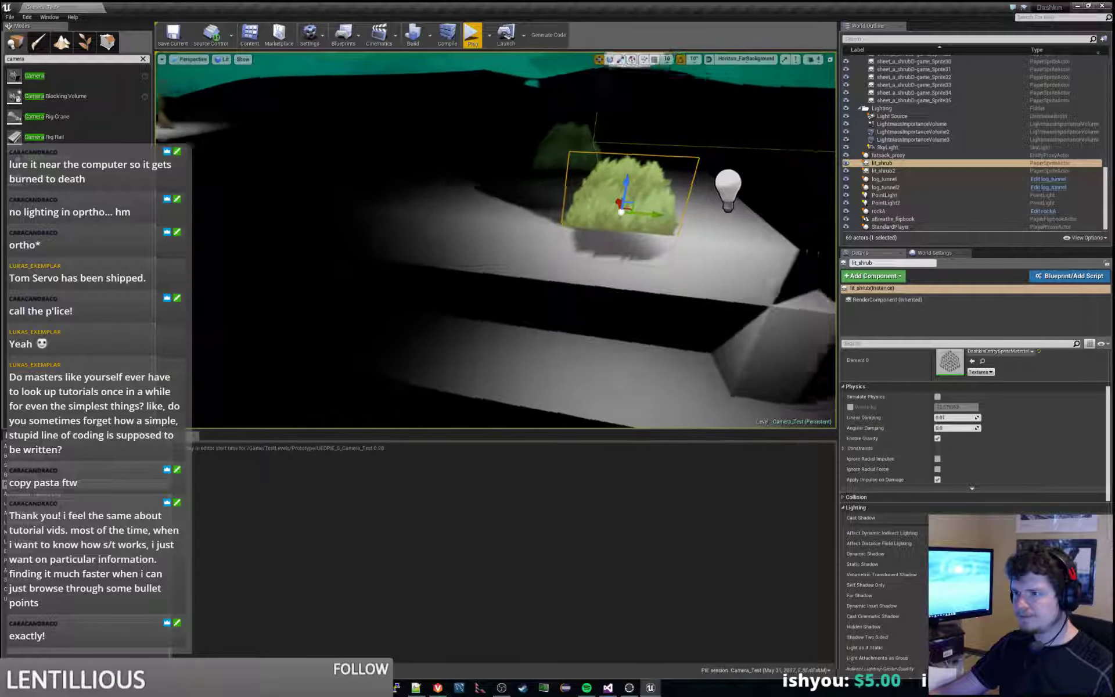
key("s")
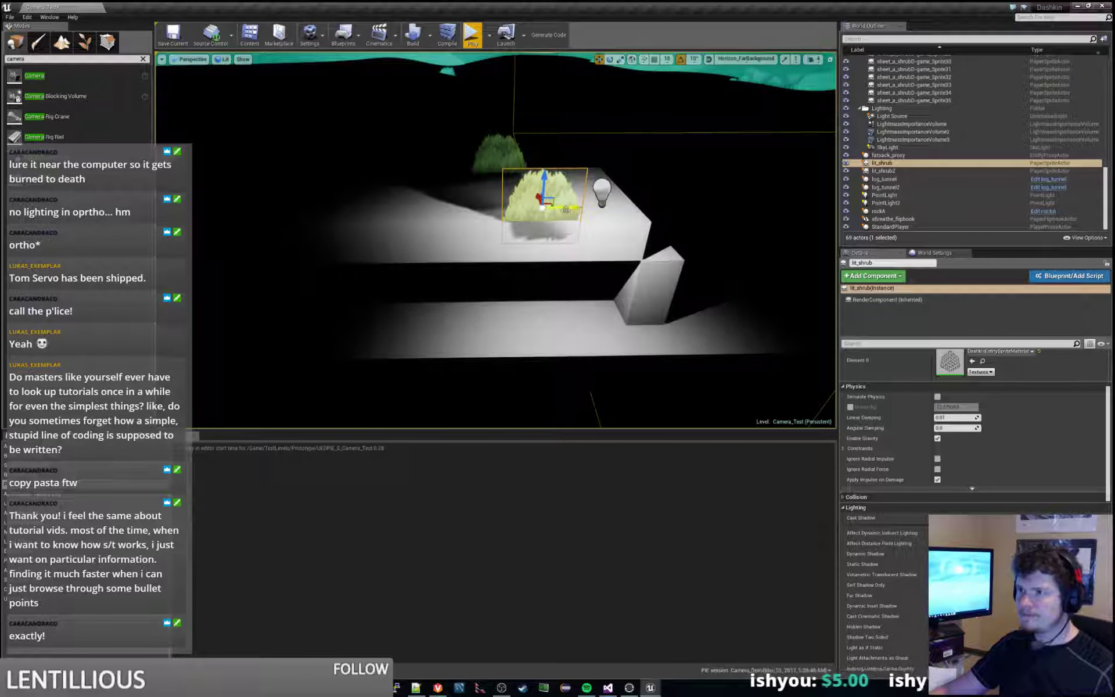
mouse_move(573, 208)
left_mouse_down()
mouse_move(593, 208)
mouse_move(553, 211)
mouse_move(605, 213)
mouse_move(573, 216)
left_mouse_up()
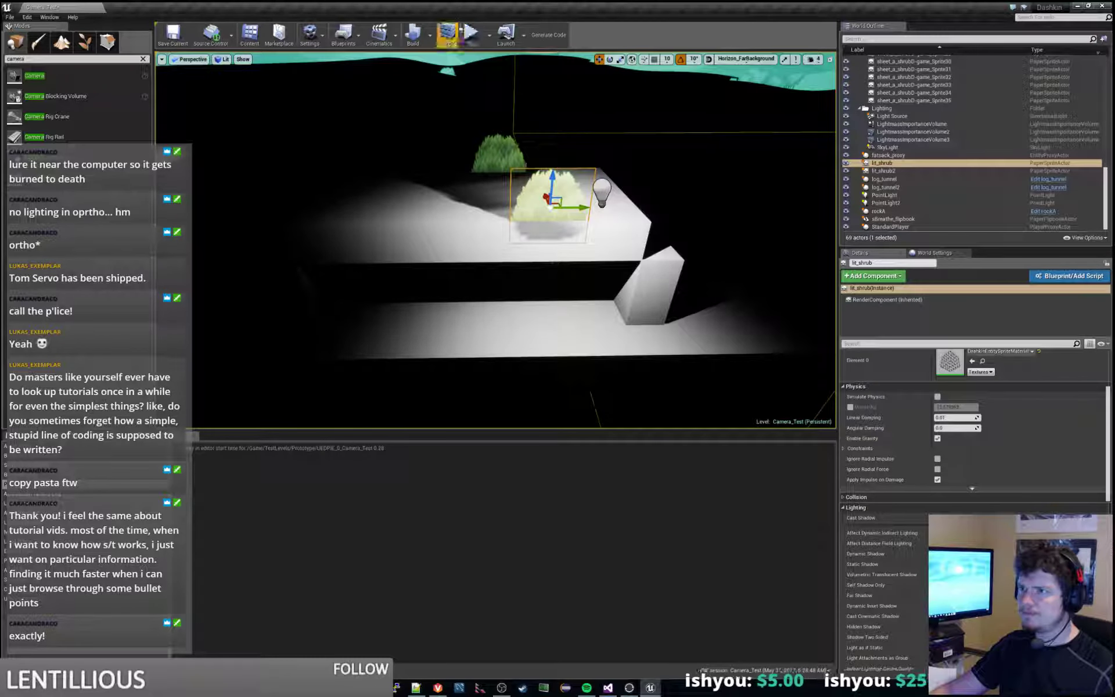
Step: Playtest the level, walking the character back and forth in front of the two shrubs to check the lighting after the move
left_click(472, 36)
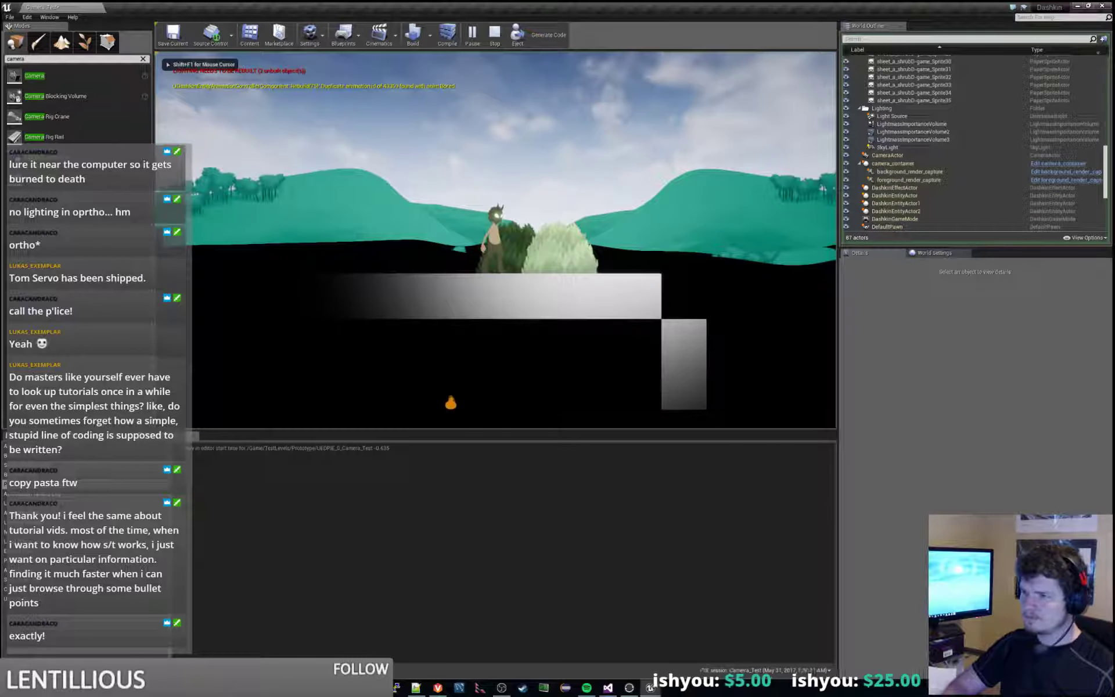
key("d")
key("a")
key("d")
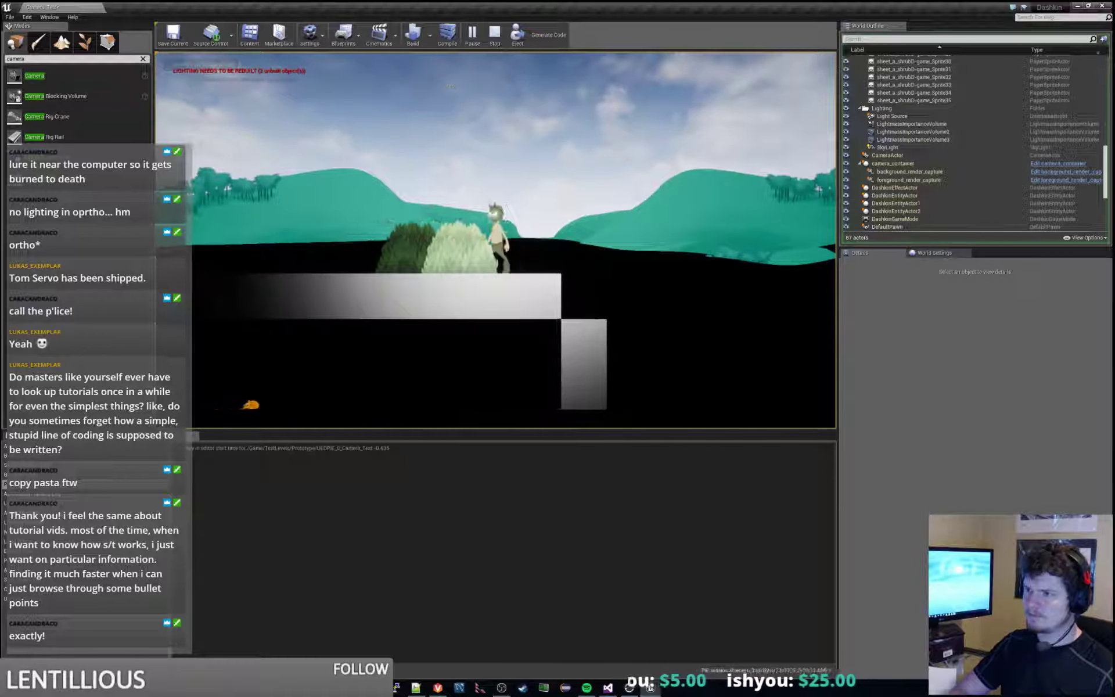
key("a")
key("a")
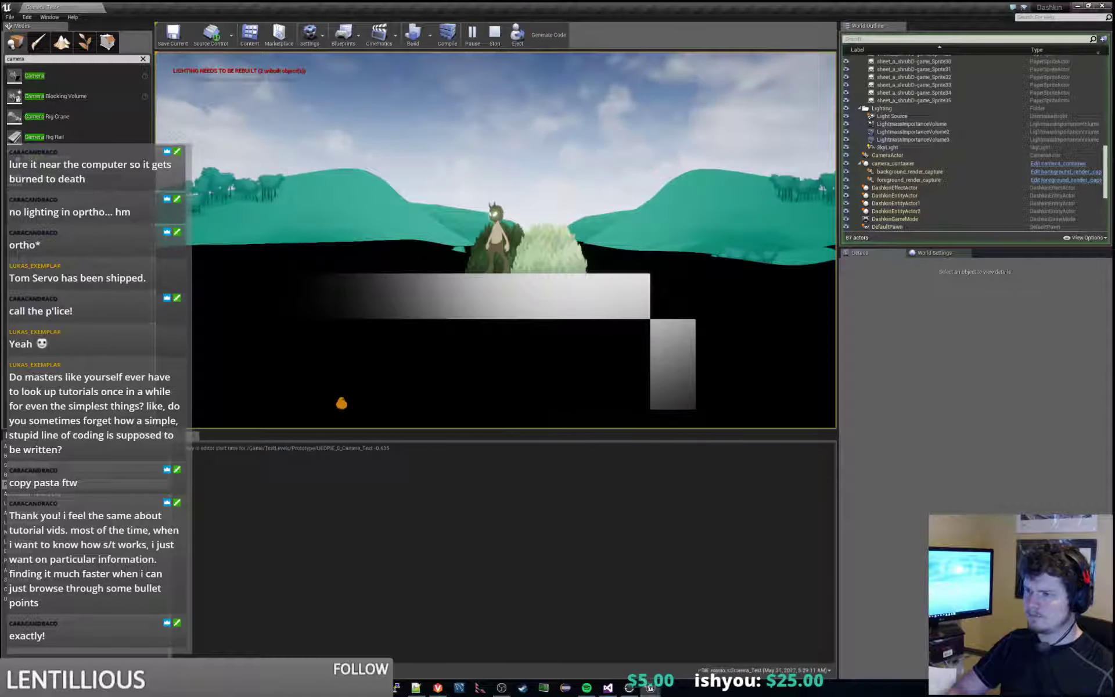
key("d")
key("Escape")
Step: Move lit_shrub slightly further along its Y axis on the lit platform
right_click_drag(503, 153, 503, 87)
key("f")
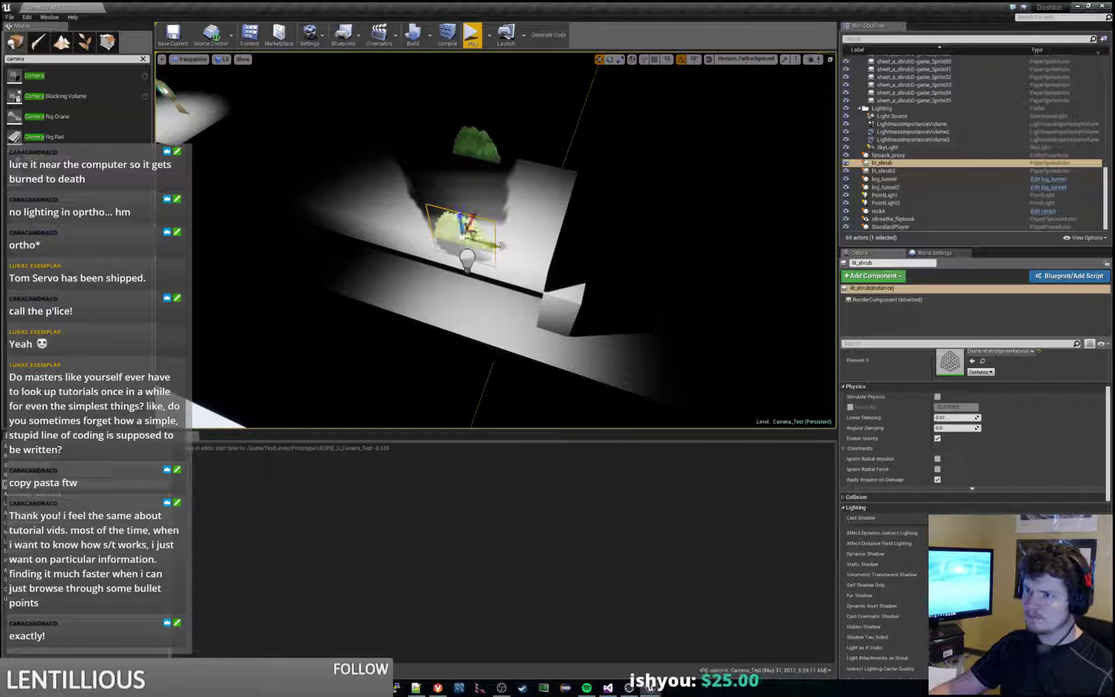
mouse_move(500, 246)
left_mouse_down()
mouse_move(519, 251)
mouse_move(489, 243)
mouse_move(500, 249)
left_mouse_up()
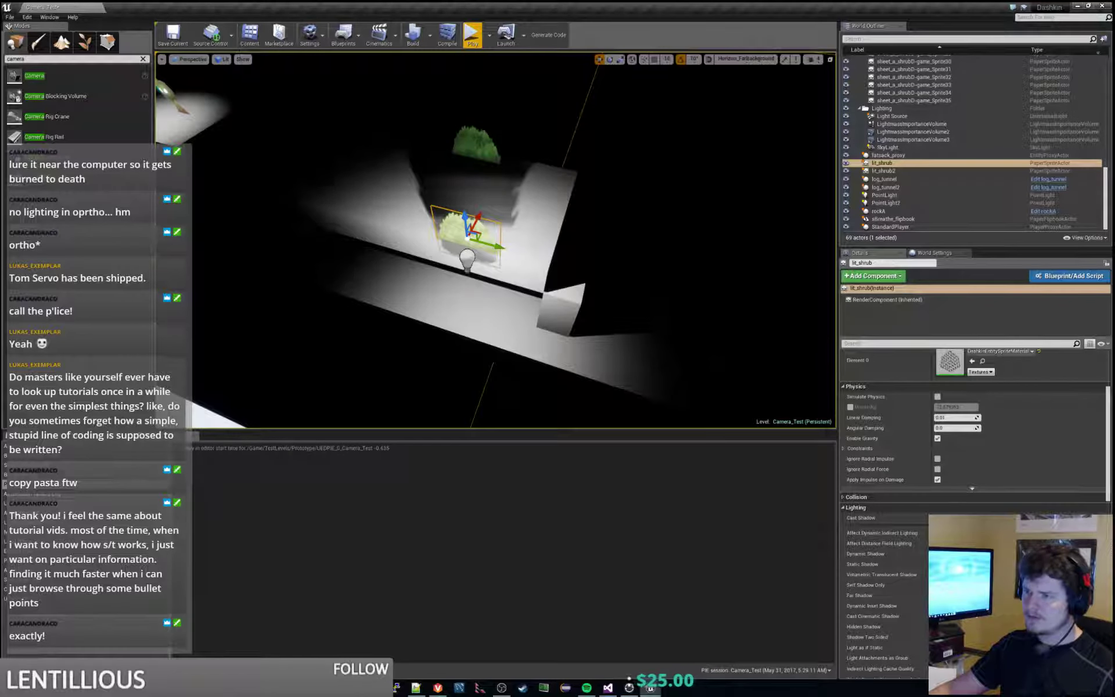
Step: Compare the transform, mobility, sprite and material settings of lit_shrub2 and lit_shrub
right_click_drag(500, 249, 476, 253)
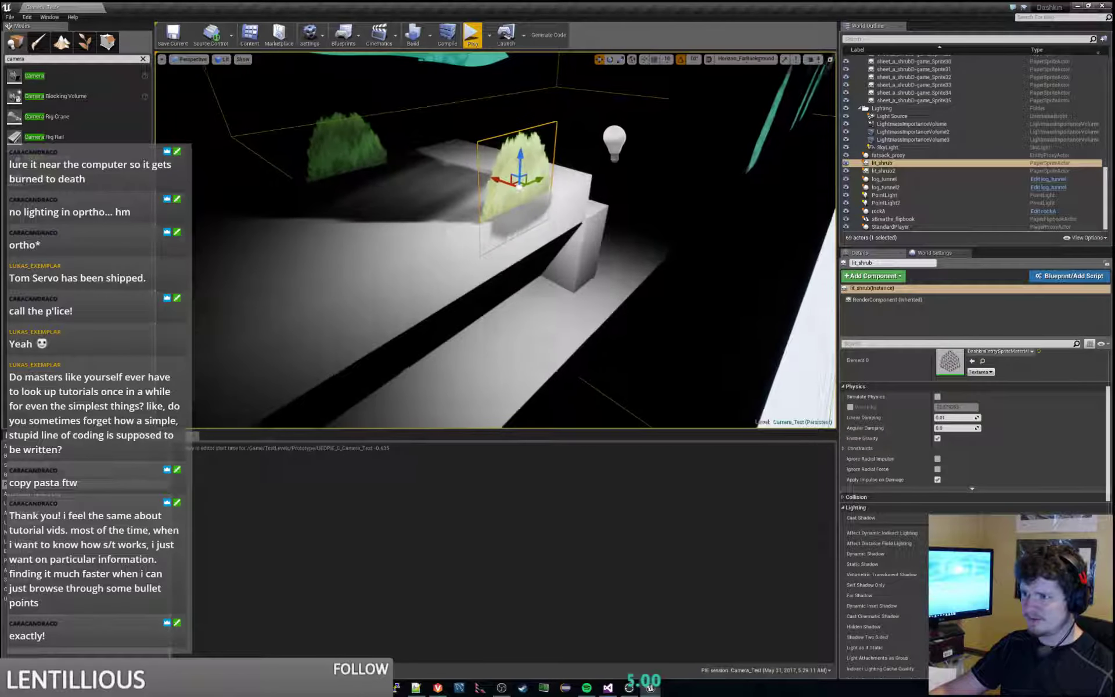
right_click_drag(422, 181, 425, 179)
left_click(343, 153)
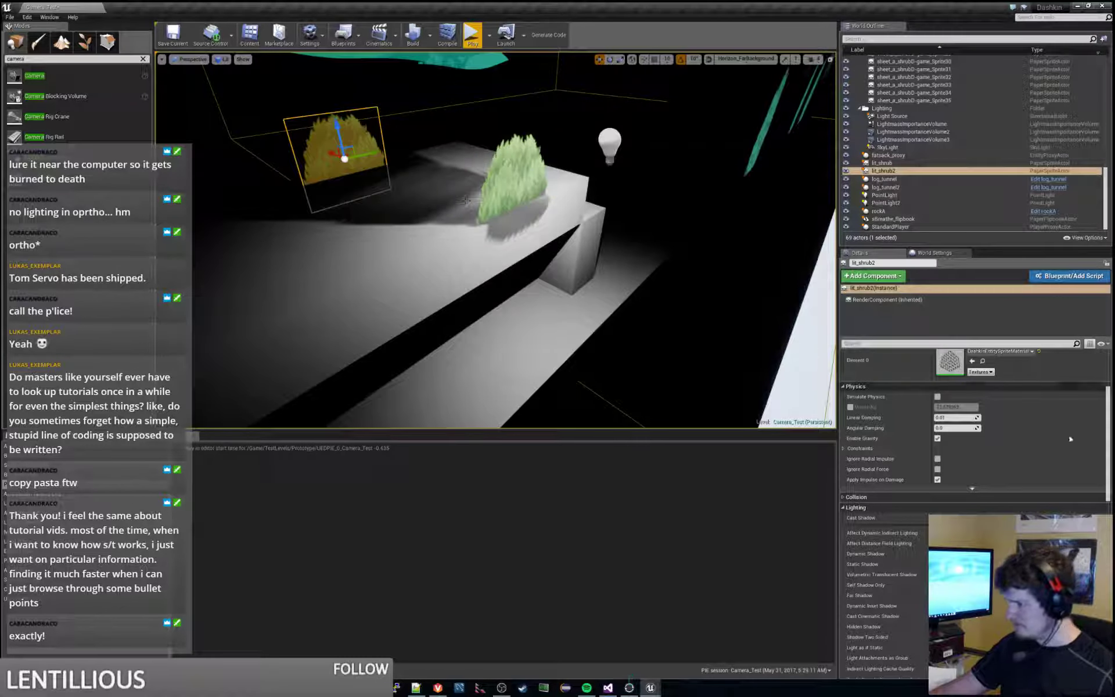
scroll(976, 418, "up", 4)
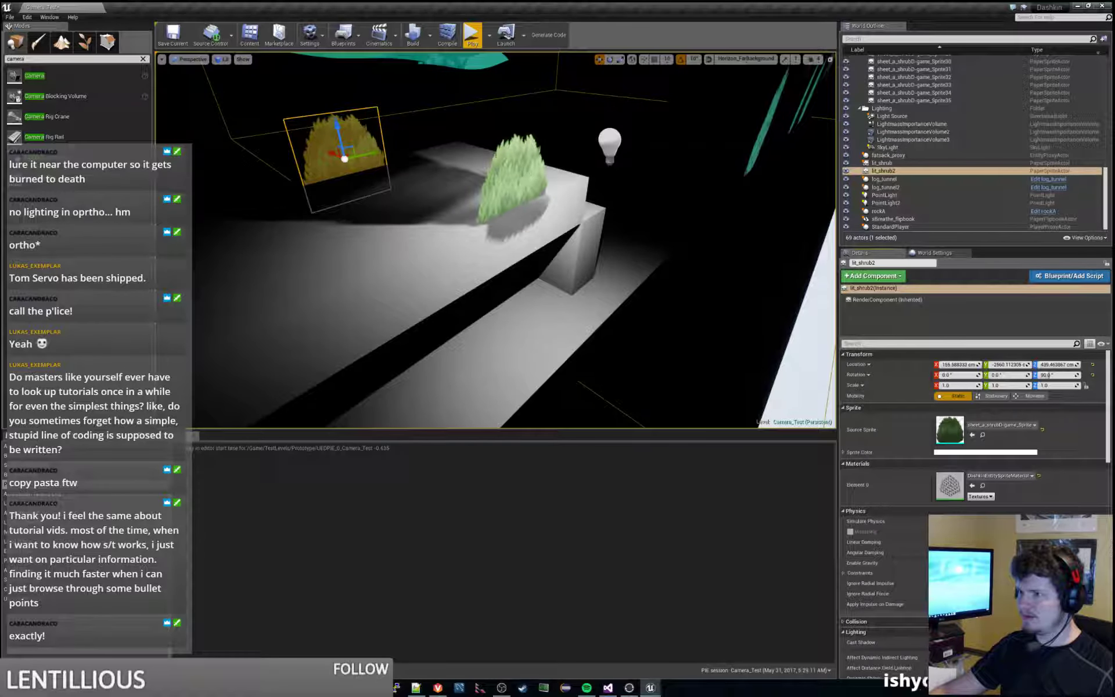
left_click(881, 162)
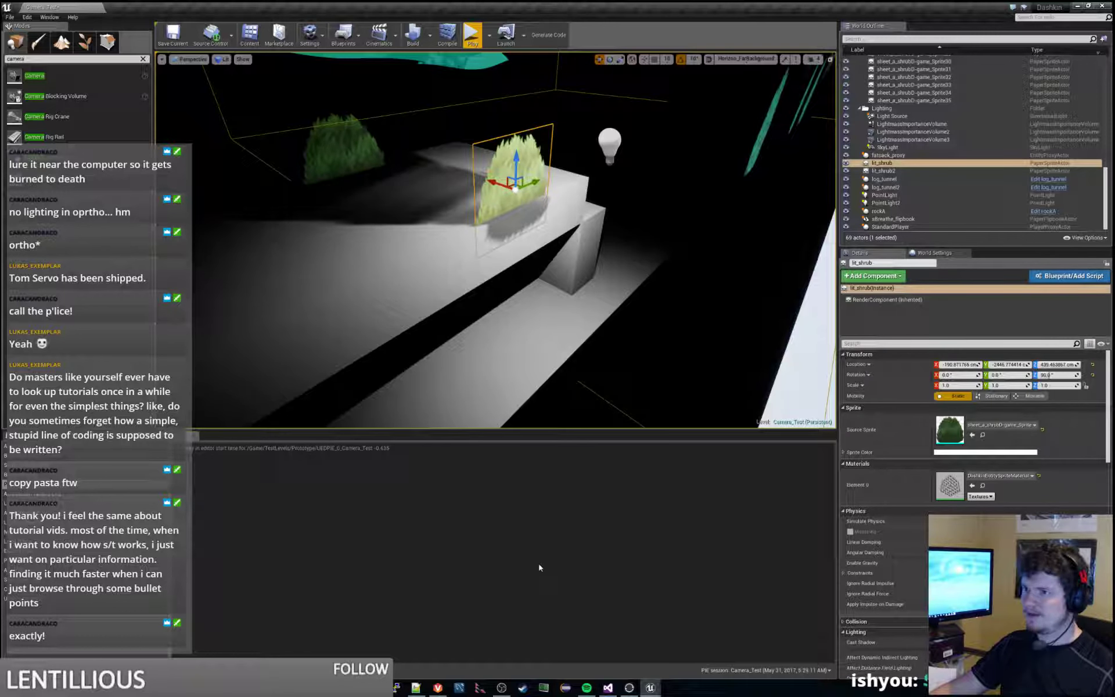
key("f")
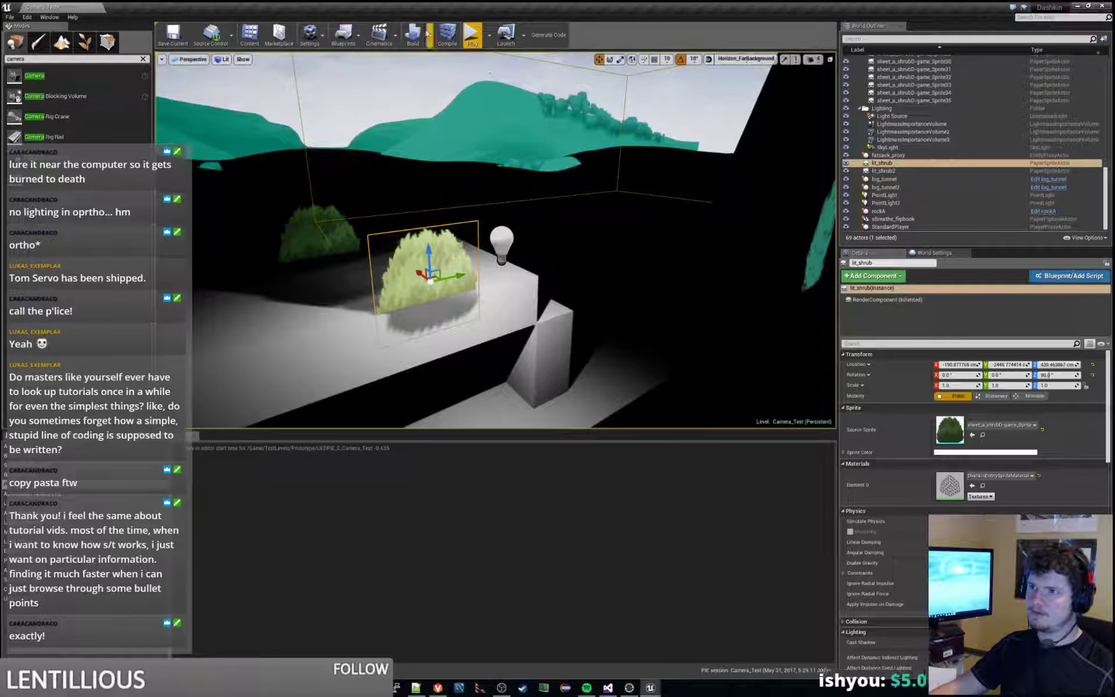
Step: Set PointLight2's mobility to Static and build only the level's lighting
left_click(429, 36)
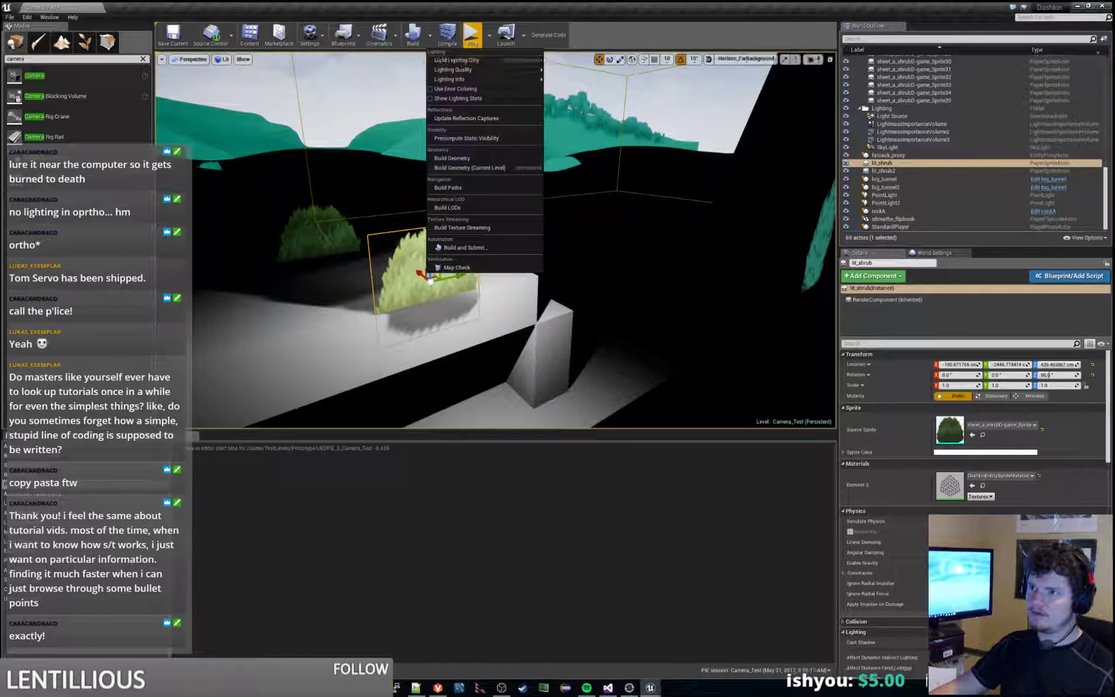
left_click(452, 60)
left_click(499, 243)
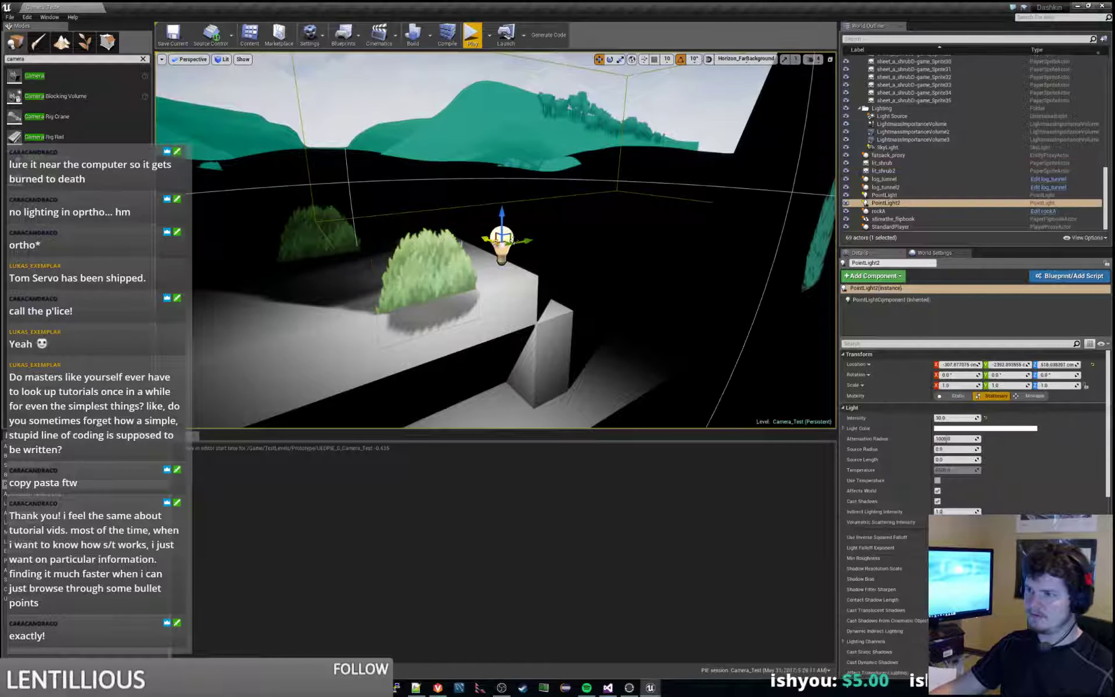
left_click(956, 397)
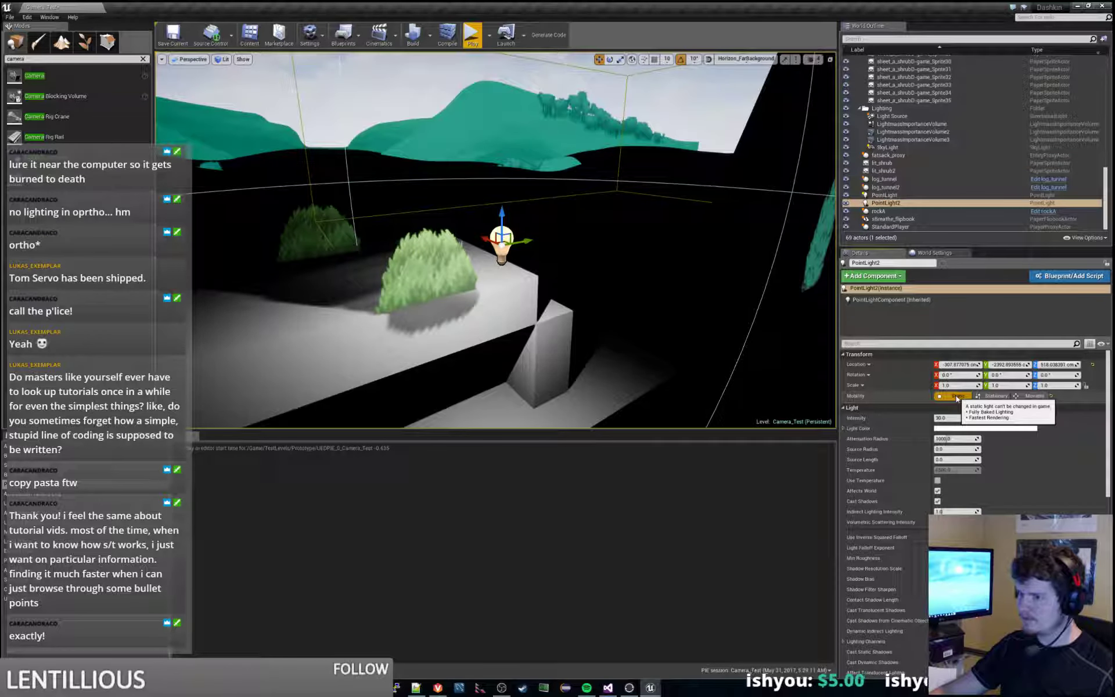
left_click(432, 38)
left_click(452, 59)
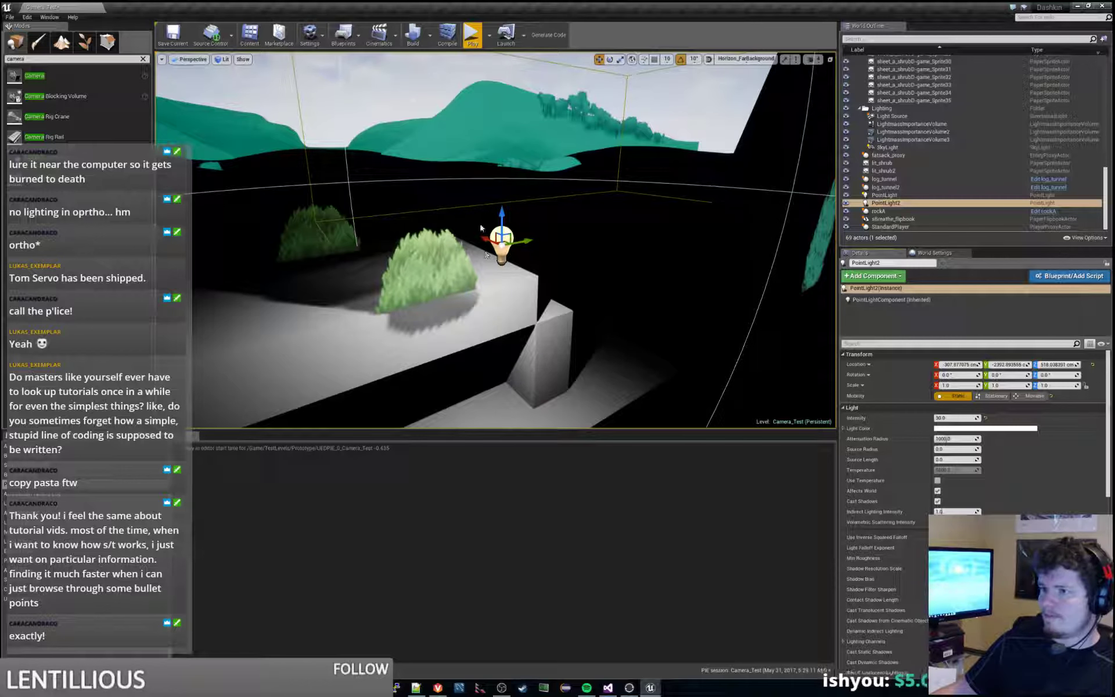
Step: Inspect the area around PointLight2 and playtest the level to check how the static light affects the character and shrubs
mouse_move(495, 241)
right_mouse_down()
mouse_move(450, 276)
mouse_move(511, 253)
right_mouse_up()
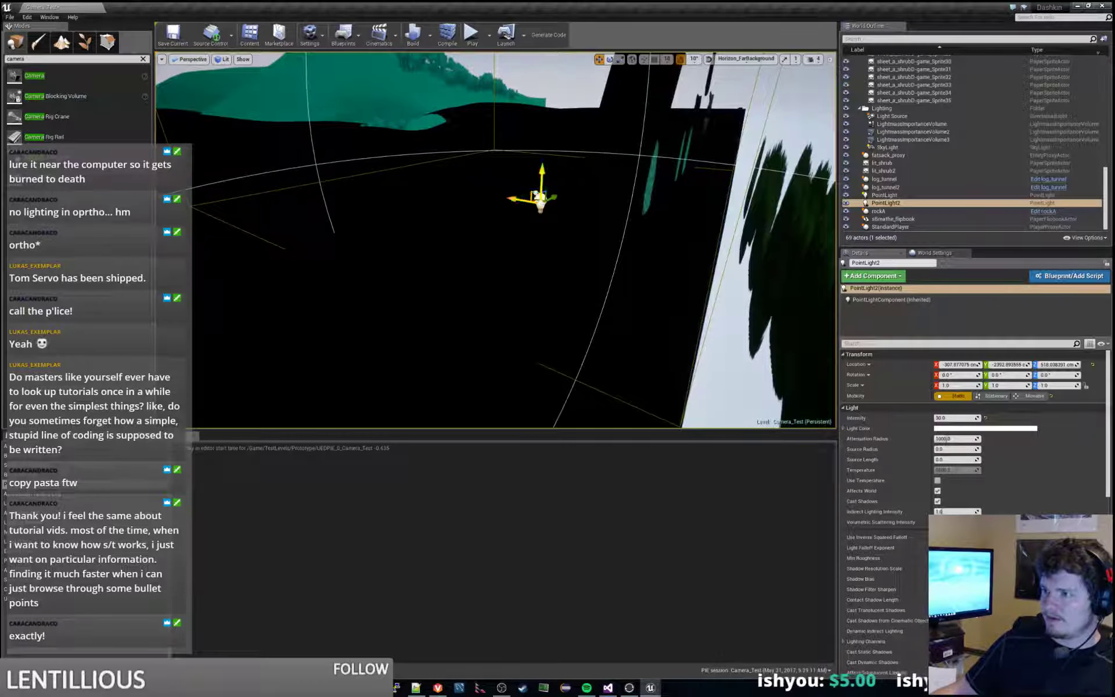
left_click(540, 198)
left_click(540, 198)
left_click(470, 39)
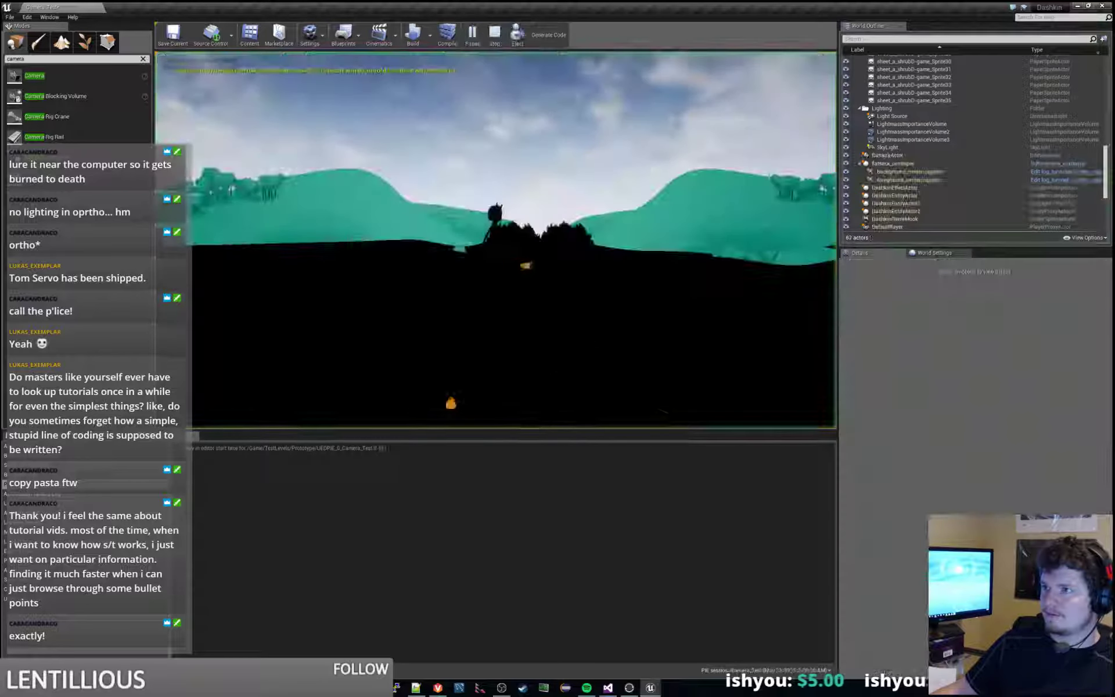
key("a")
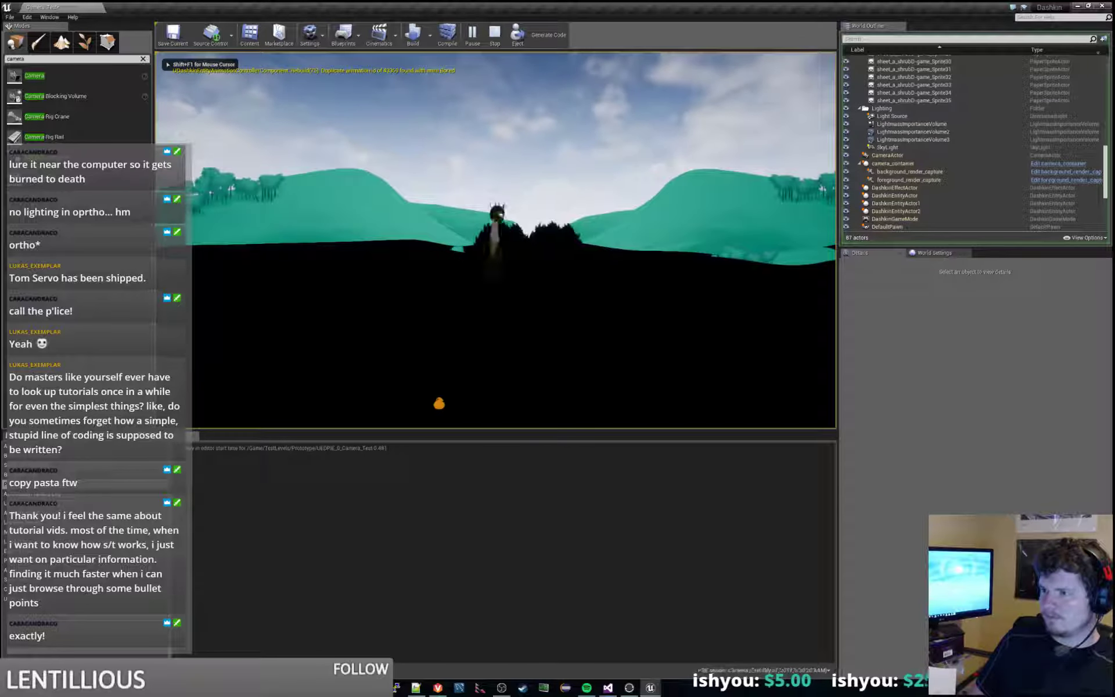
key("d")
key("a")
key("Escape")
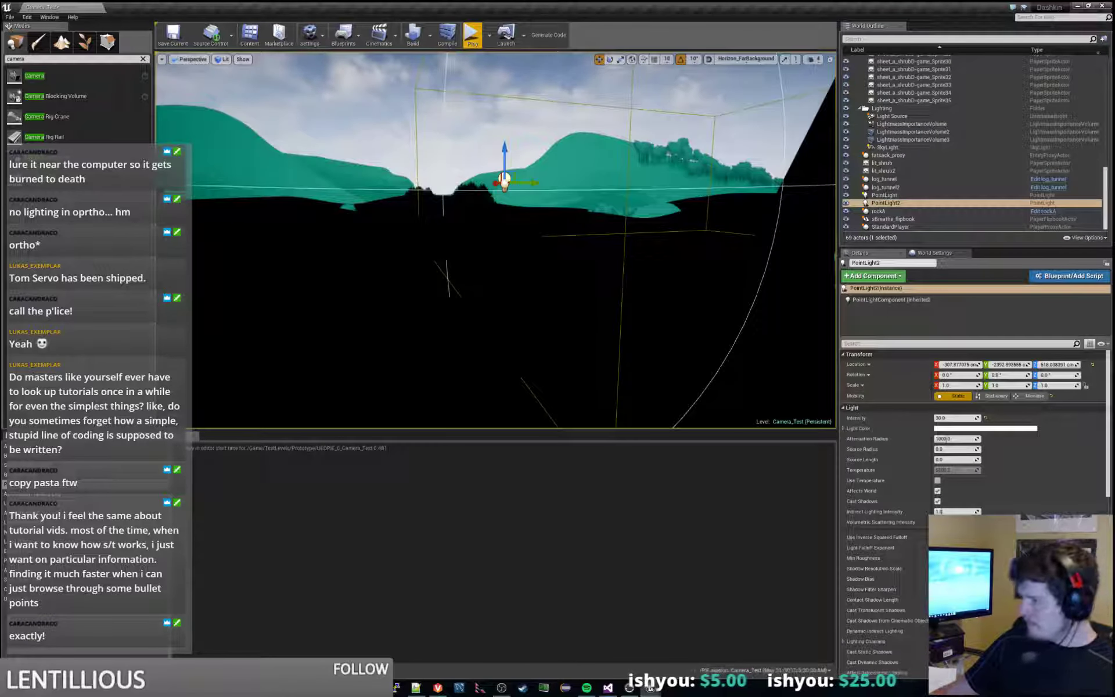
Step: Set the mobility of PointLight2 and of both lit_shrub and lit_shrub2 to Stationary
left_click(1001, 397)
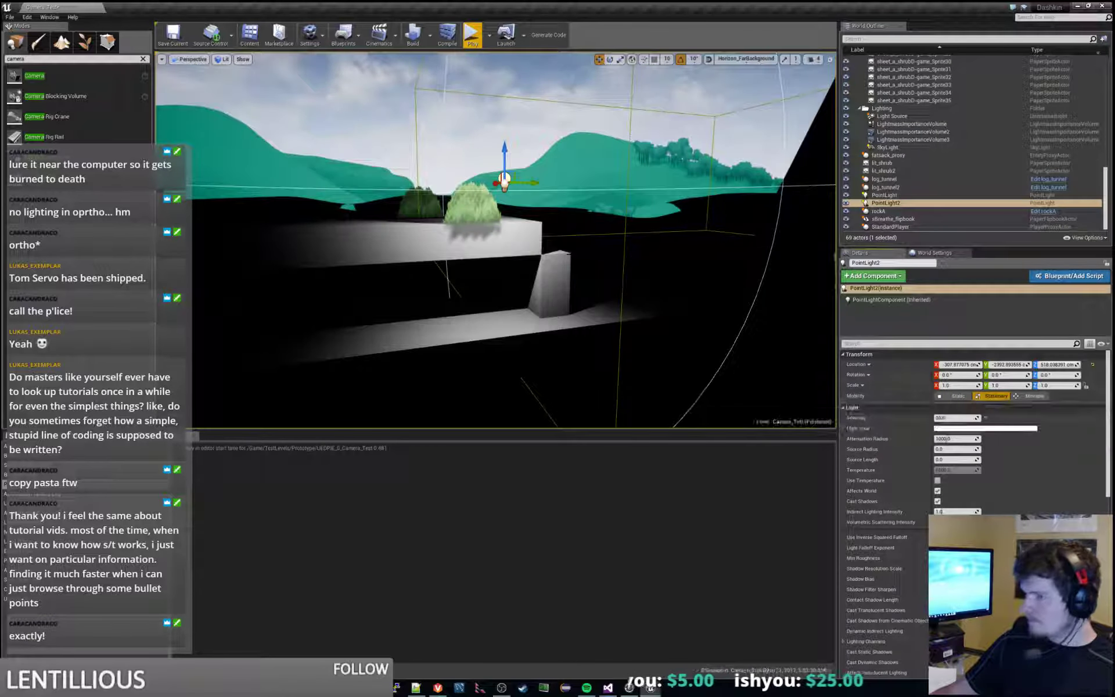
right_click_drag(755, 348, 755, 261)
right_click_drag(503, 204, 514, 285)
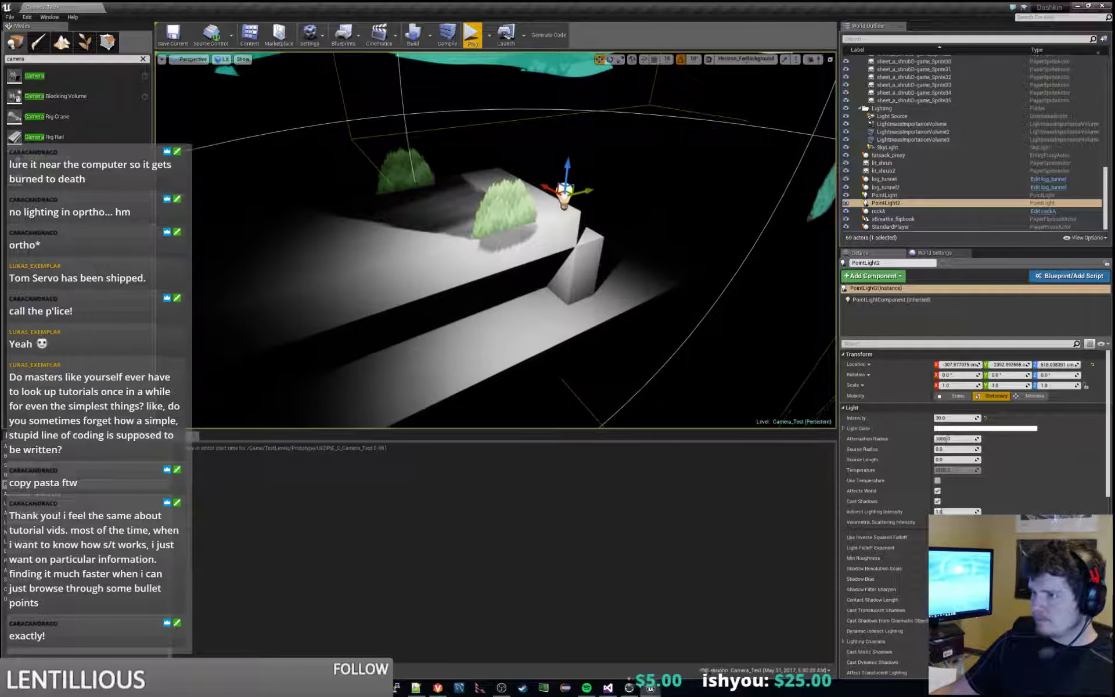
left_click(503, 204)
left_click(409, 166, "ctrl")
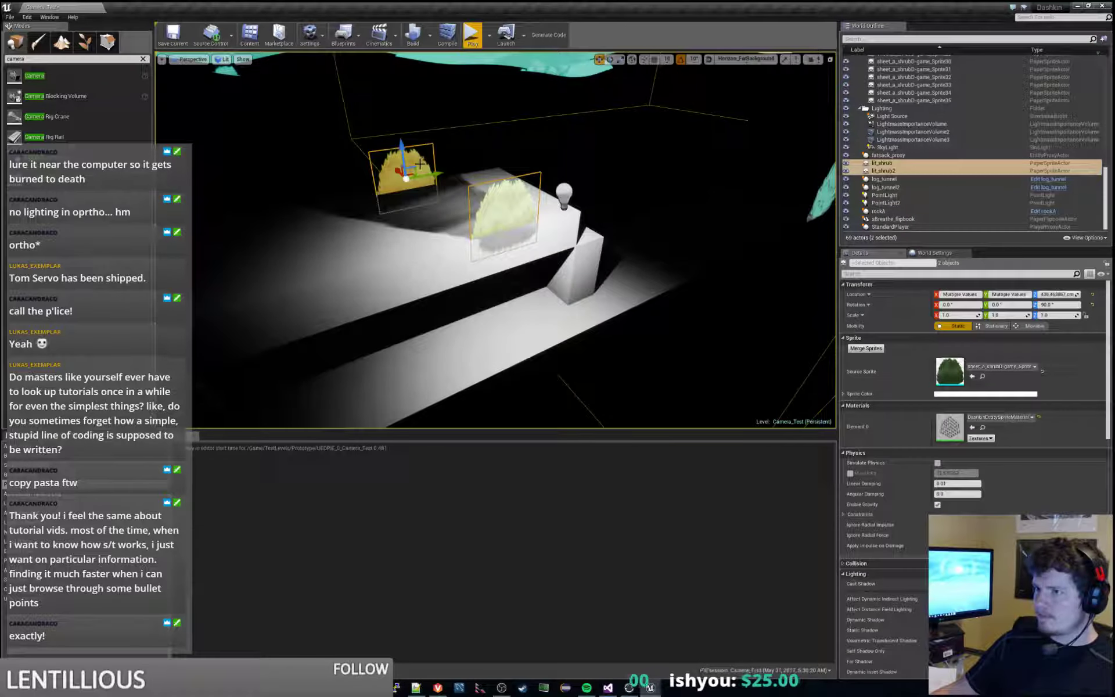
left_click(992, 326)
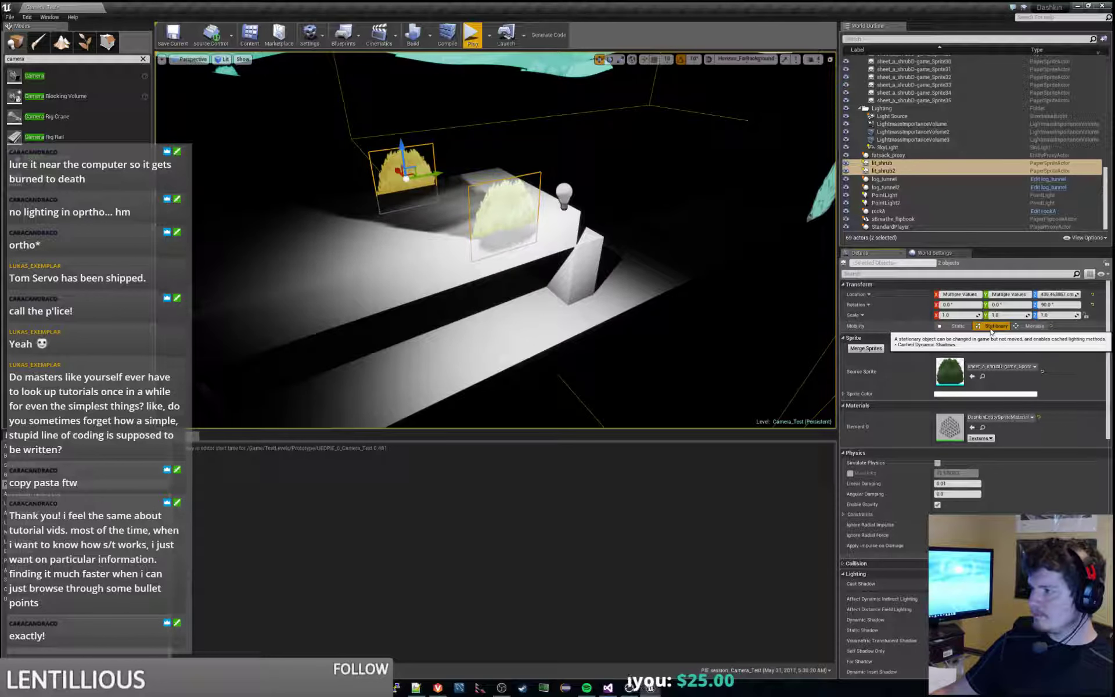
Step: Playtest the level, walking and jumping past the shrubs to check their lighting with Stationary mobility
left_click(472, 35)
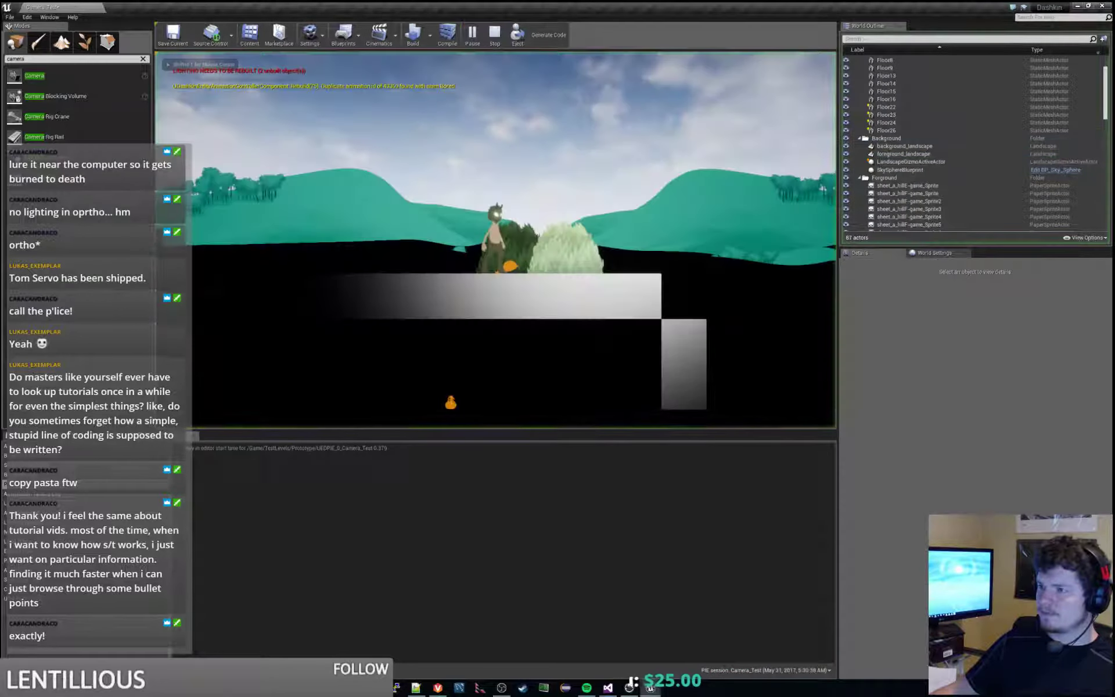
key("space")
key("d")
key("a")
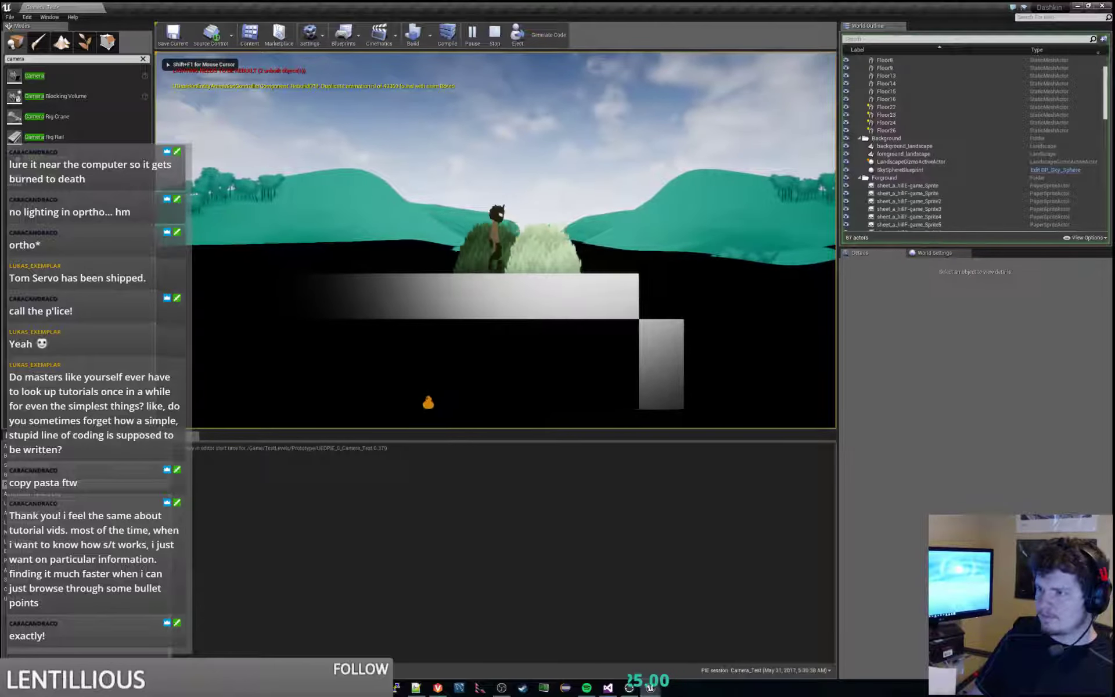
key("d")
key("a")
key("d")
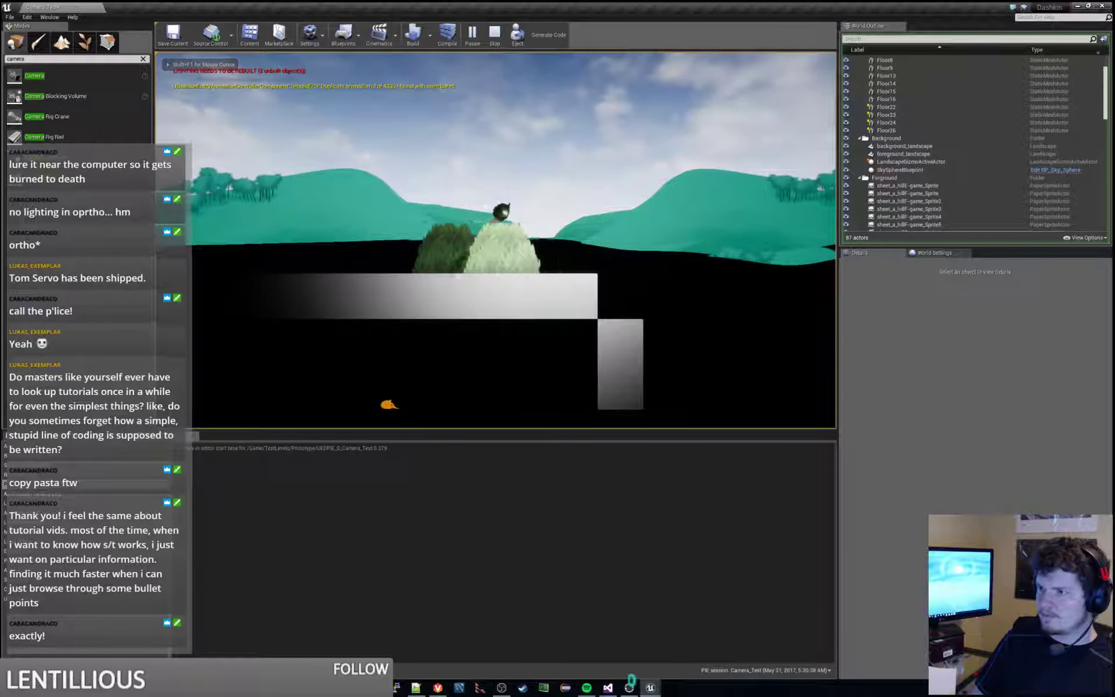
key("a")
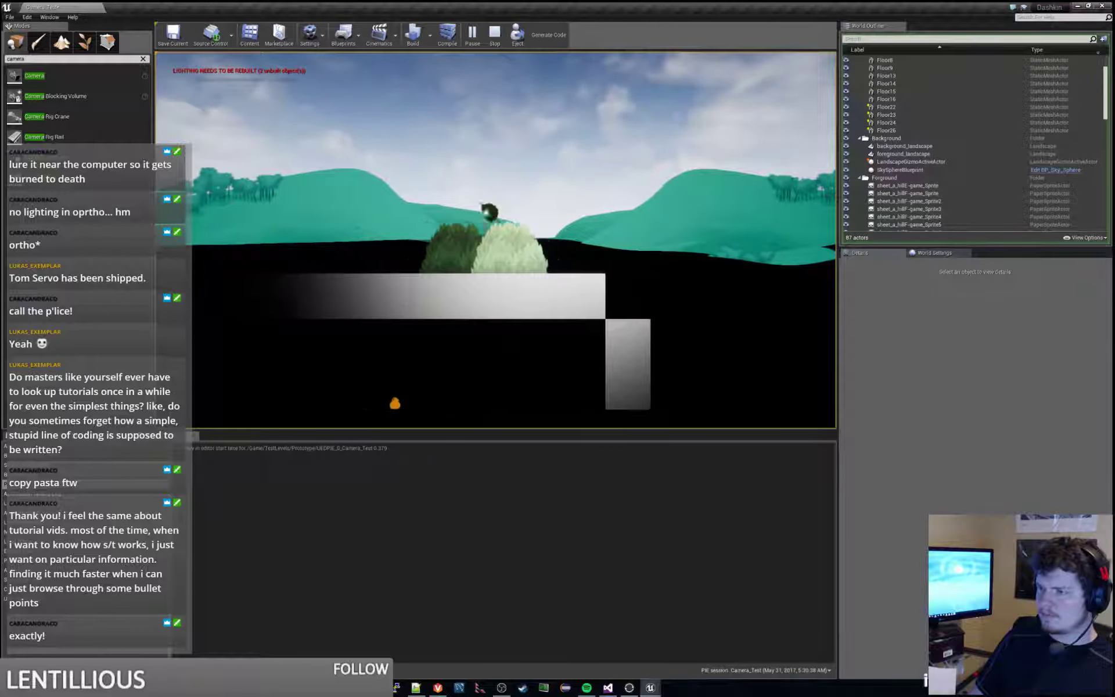
key("Escape")
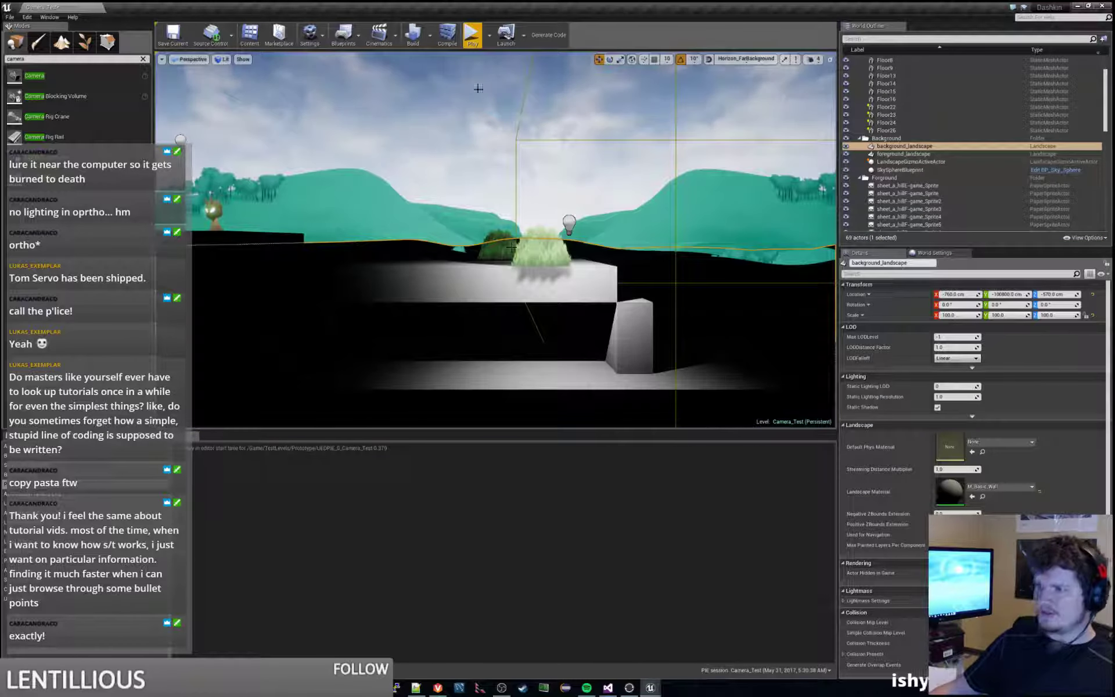
Step: Rebuild only the level's lighting and playtest it, walking the character back and forth beside the shrubs
left_click(430, 35)
left_click(432, 61)
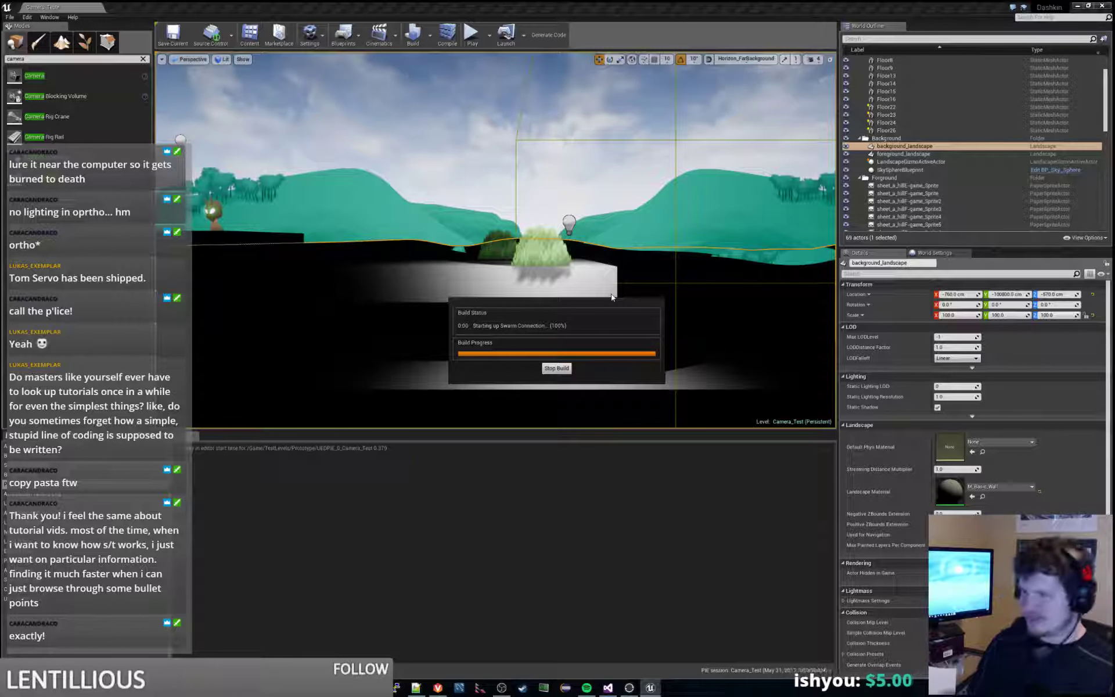
left_click(473, 33)
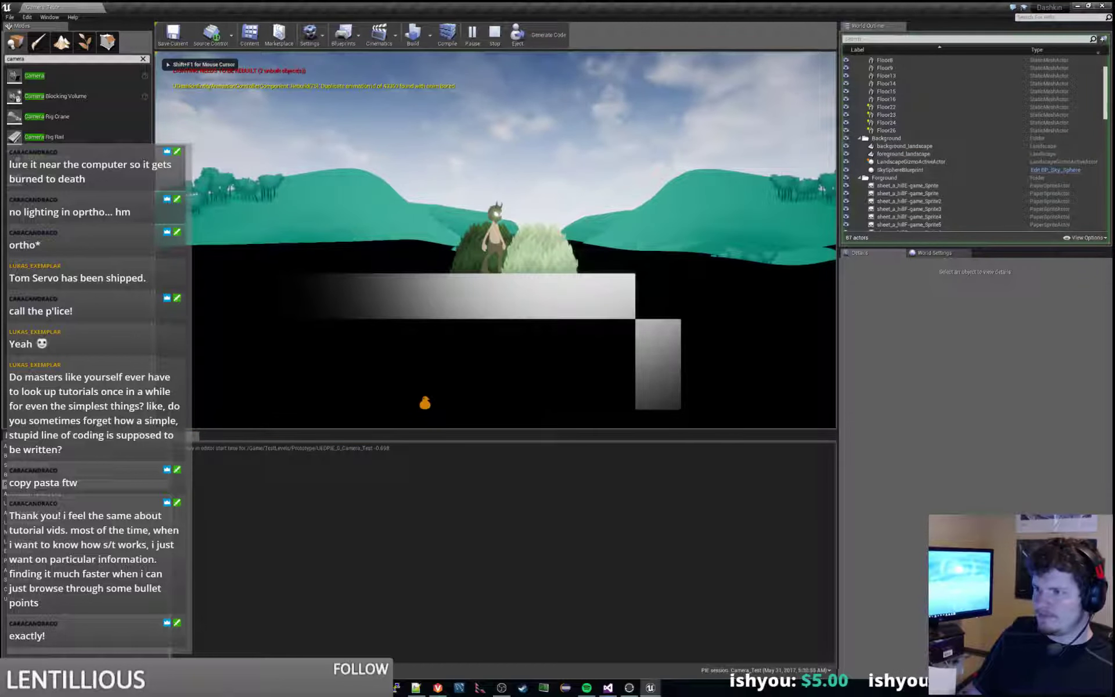
key("d")
key("a")
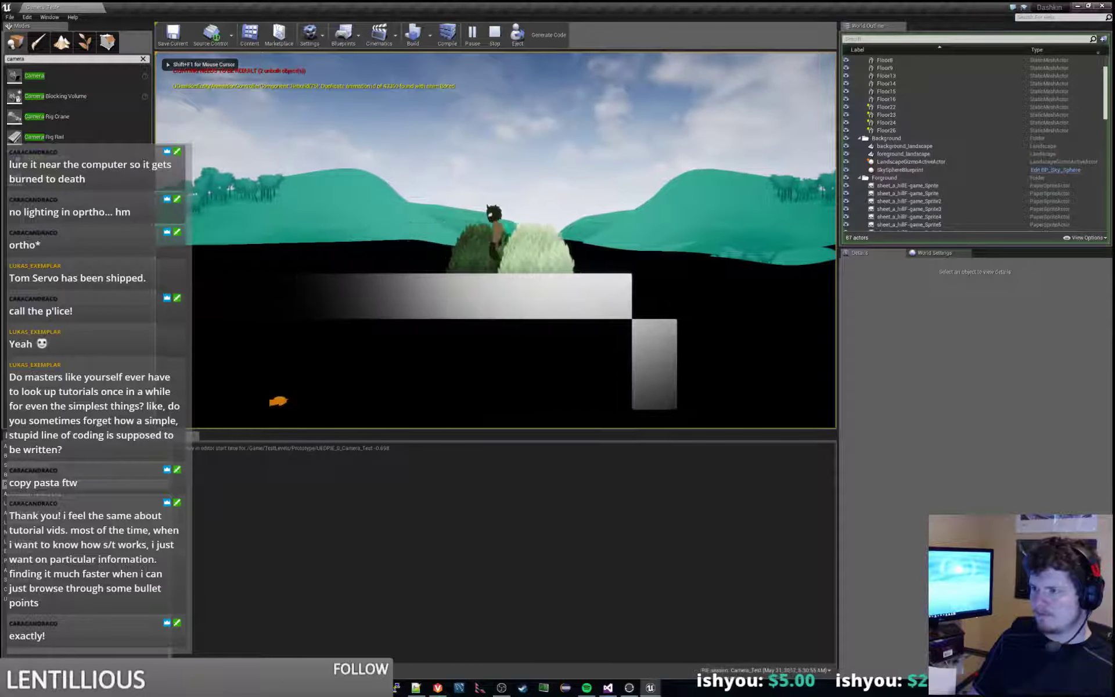
key("d")
key("a")
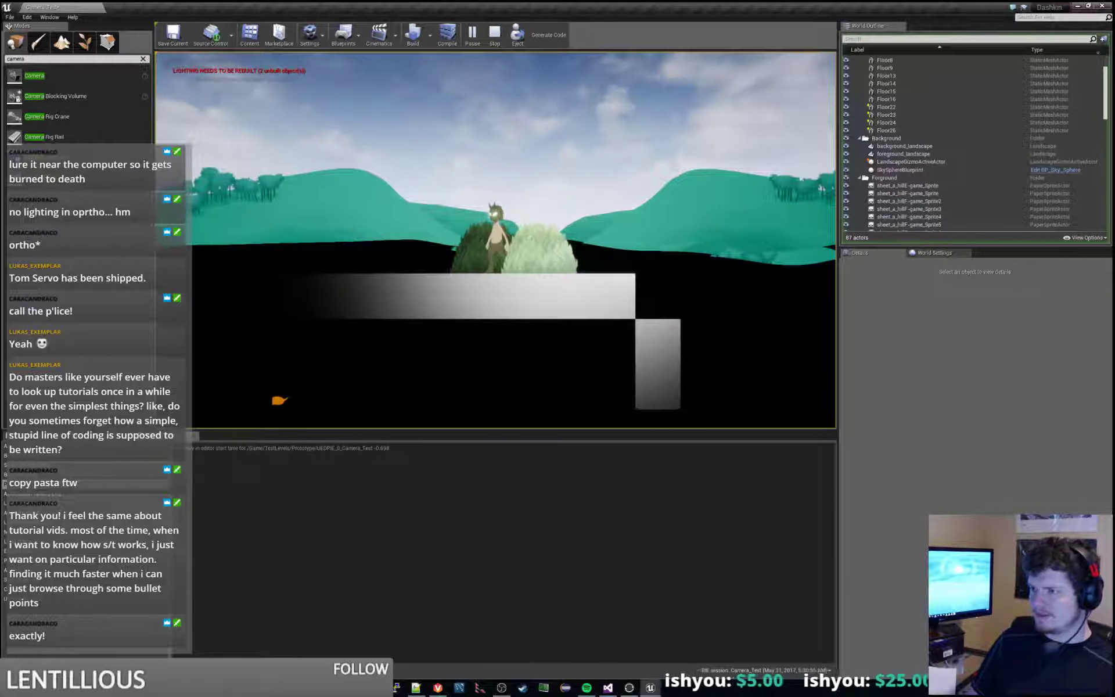
Step: Walk and jump the character back and forth past the shrubs and off the ledge, and end the playtest
key("a")
key("d")
key("a")
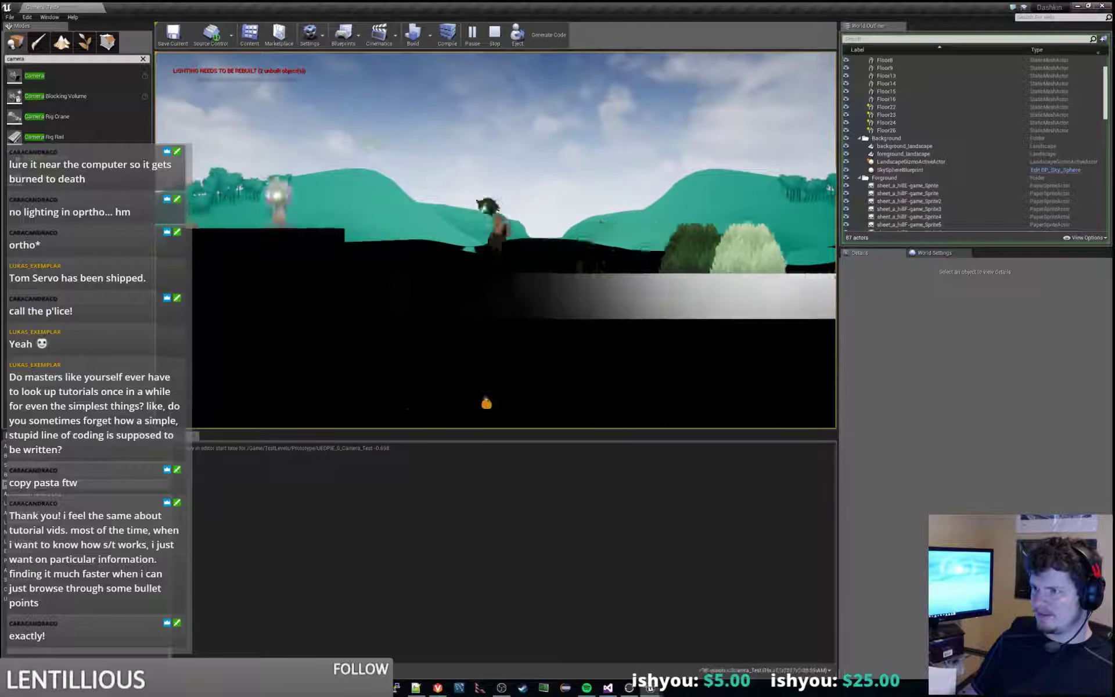
key("space")
key("d")
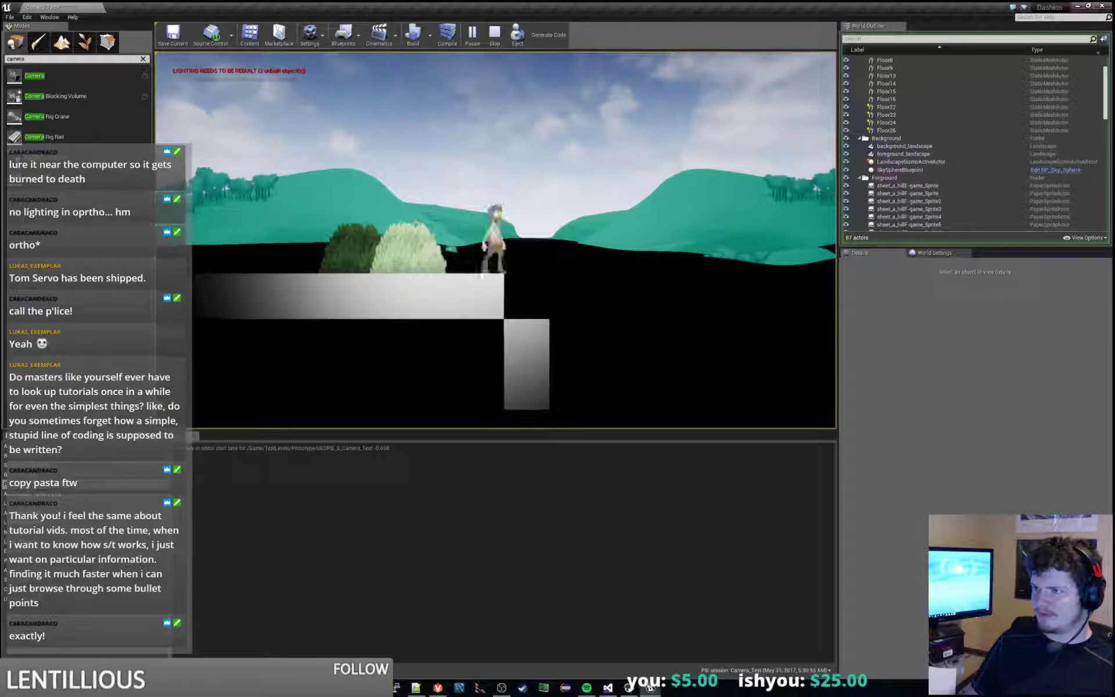
key("a")
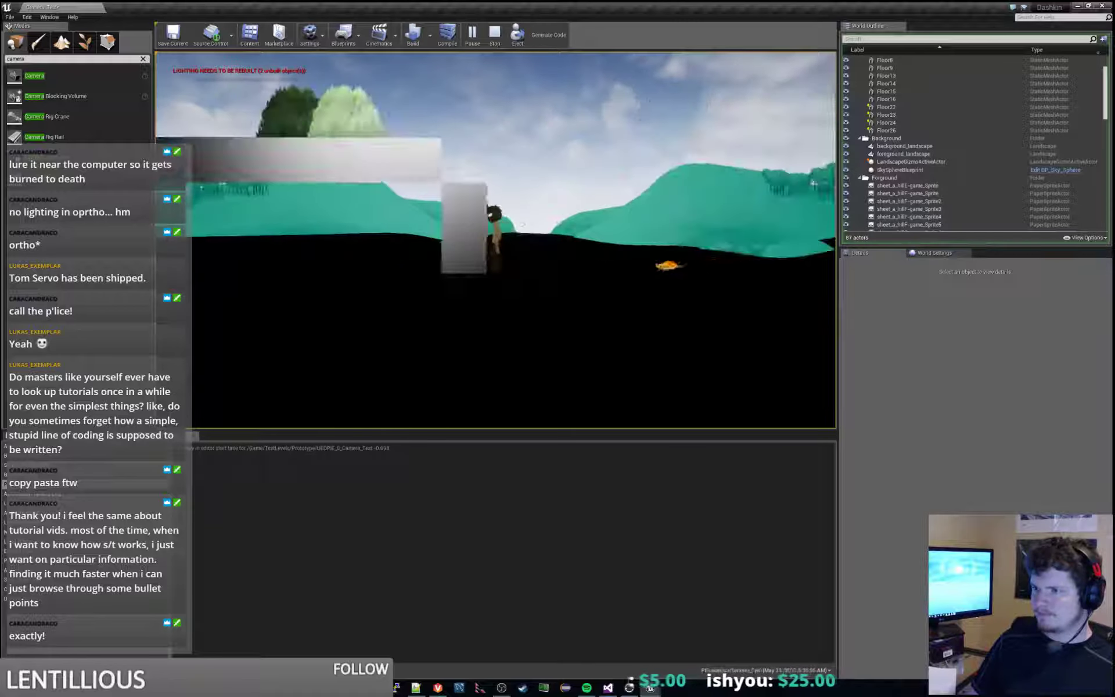
key("space")
key("a")
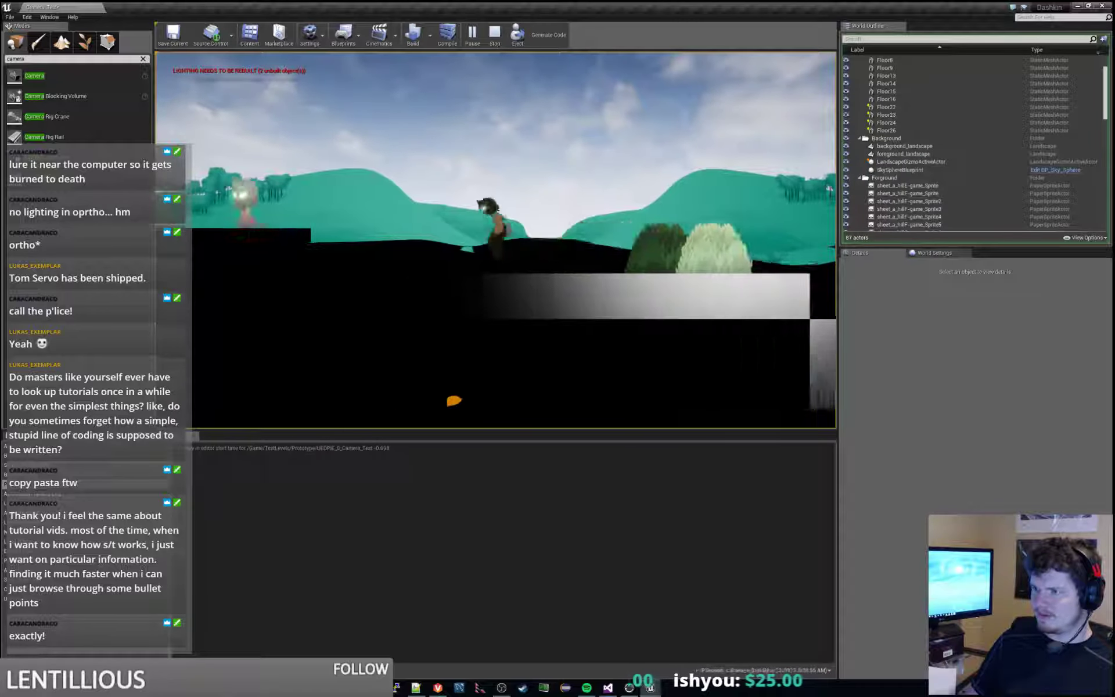
key("d")
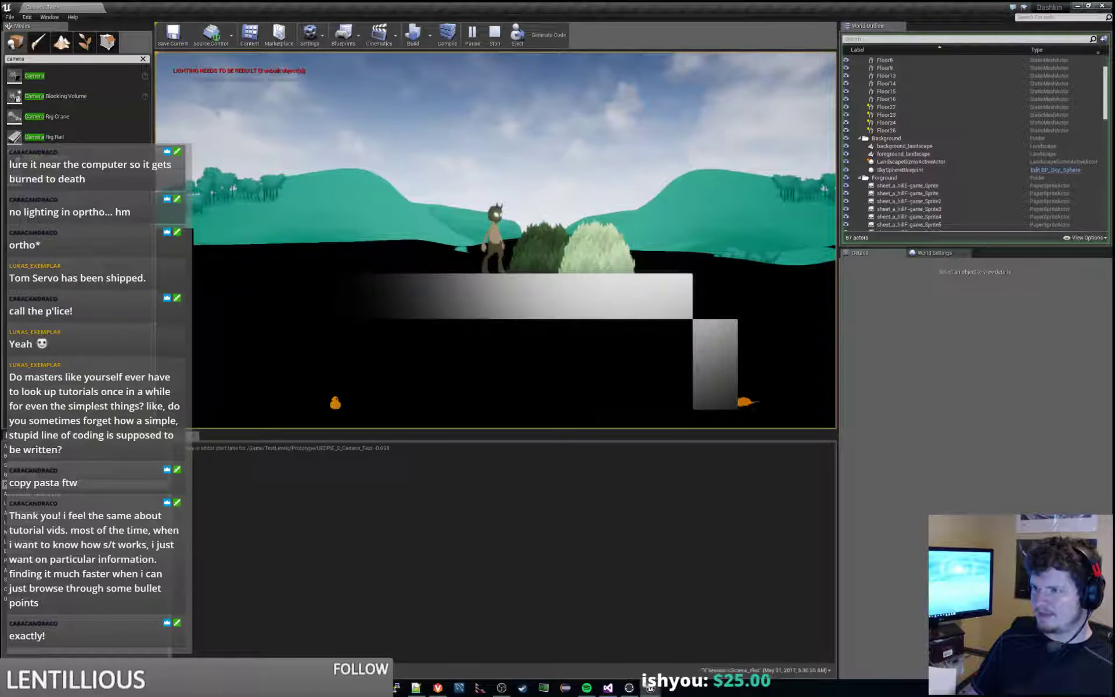
key("d")
key("a")
key("a")
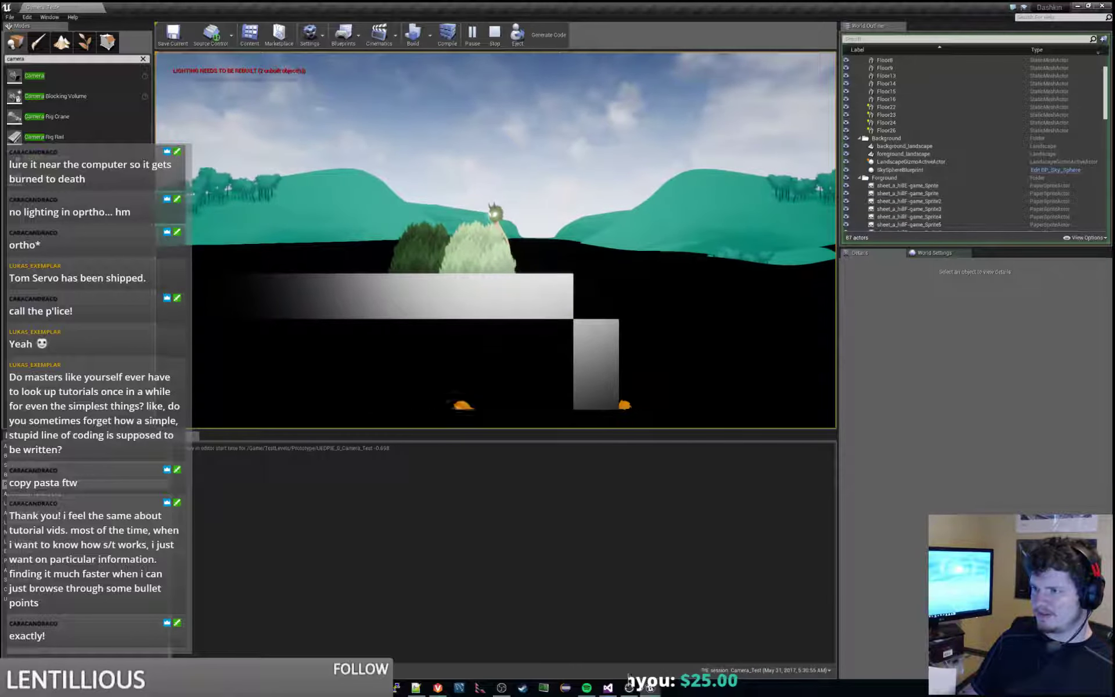
key("Escape")
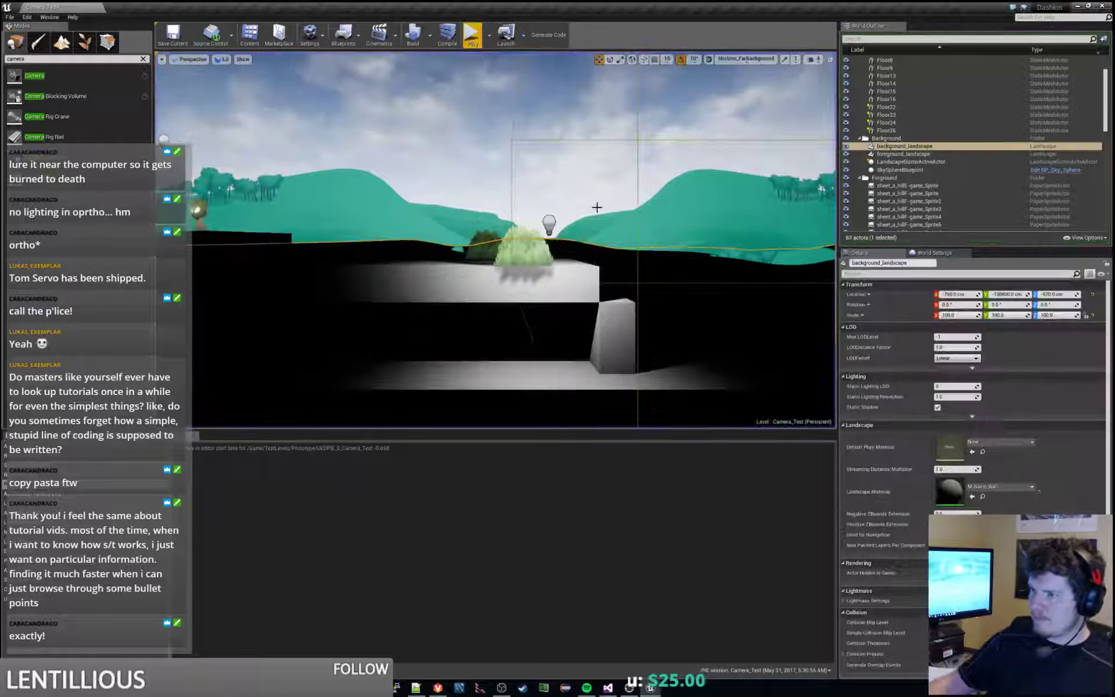
Step: Save the level and inspect the lit shrubs, platform and surrounding landscape from several angles
right_click_drag(592, 218, 534, 176)
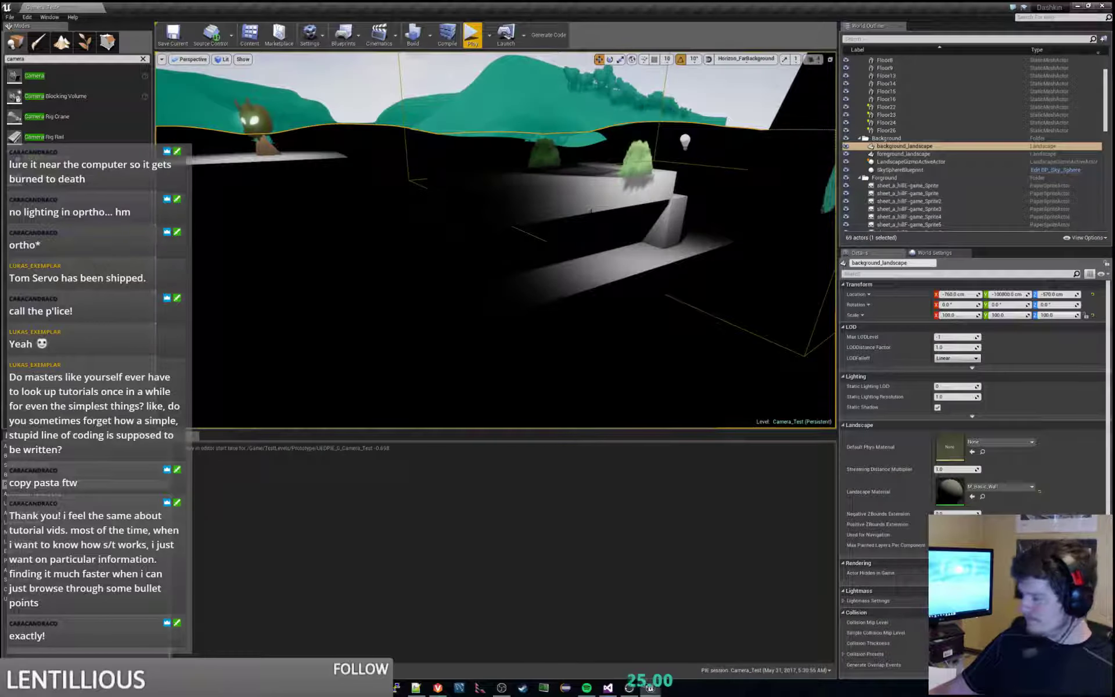
key("ctrl+s")
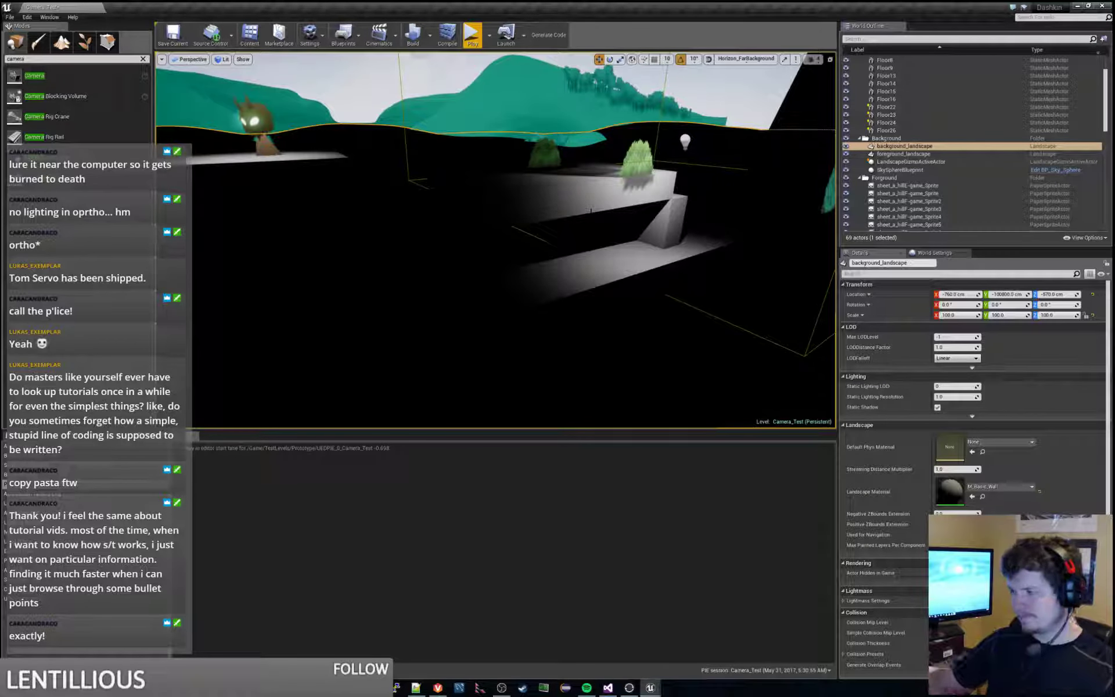
key("w")
right_click_drag(496, 241, 543, 243)
key("s")
key("w")
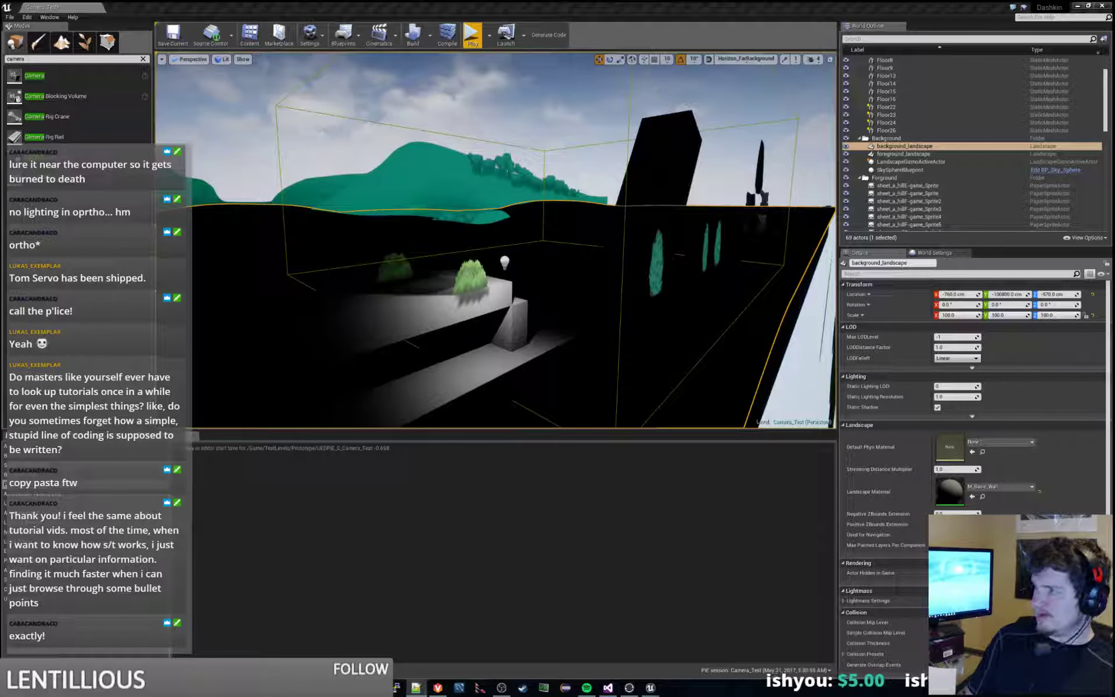
left_click(586, 151)
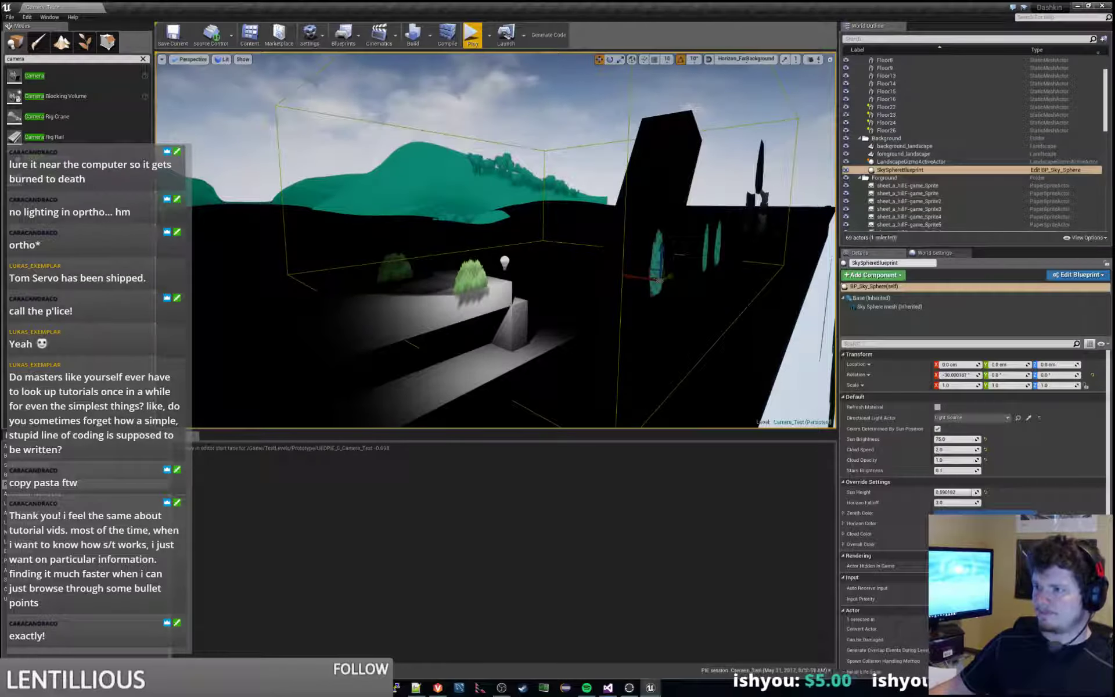
right_click_drag(585, 151, 537, 160)
key("d")
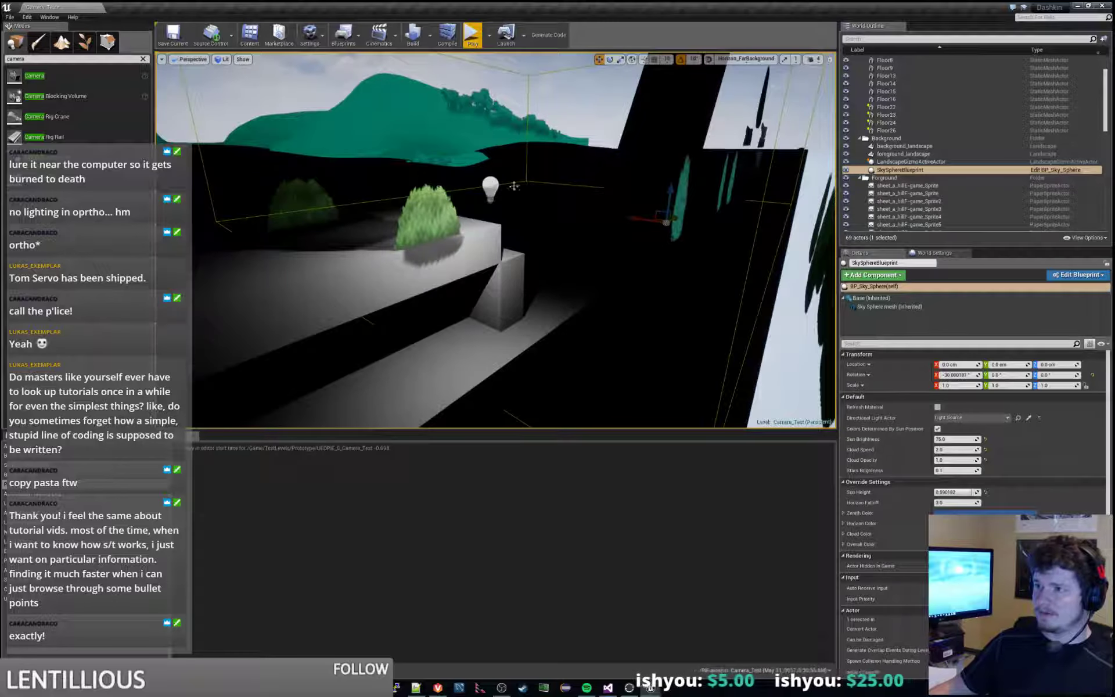
Step: Raise PointLight2 above the shrub platform to a height of about 733 cm
left_click(491, 187)
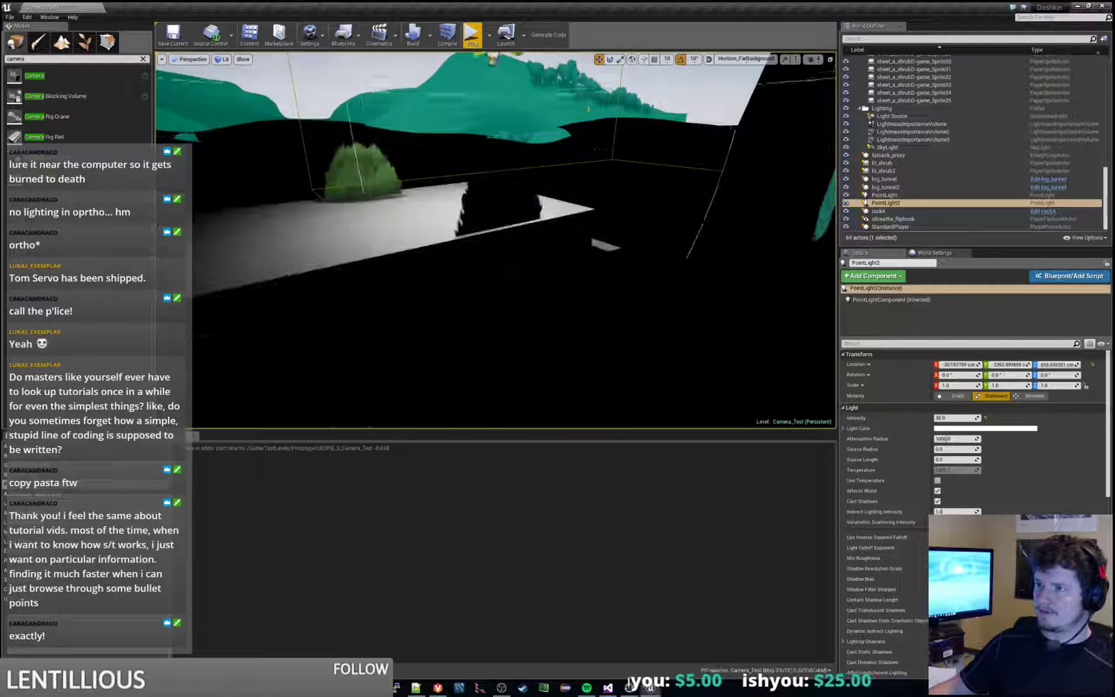
left_click_drag(493, 65, 494, 55)
mouse_move(500, 208)
right_mouse_down()
mouse_move(500, 267)
mouse_move(500, 169)
mouse_move(500, 207)
right_mouse_up()
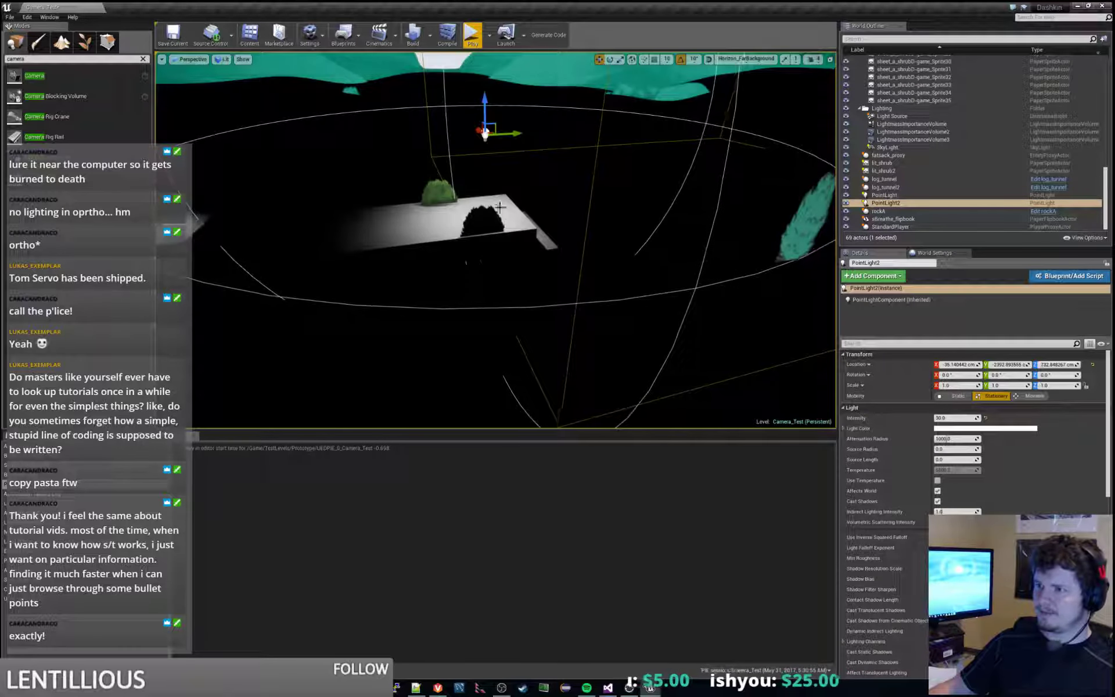
Step: Rotate lit_shrub by -90° so it lies flat and move it up to just below PointLight2
left_click(499, 208)
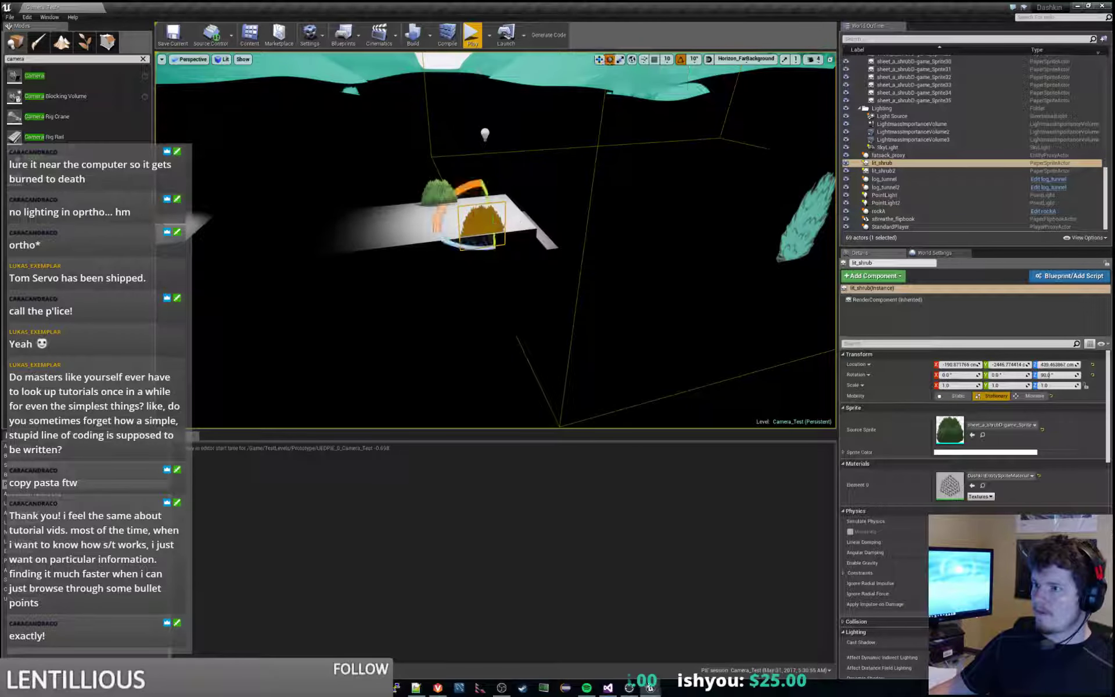
left_click_drag(473, 235, 477, 262)
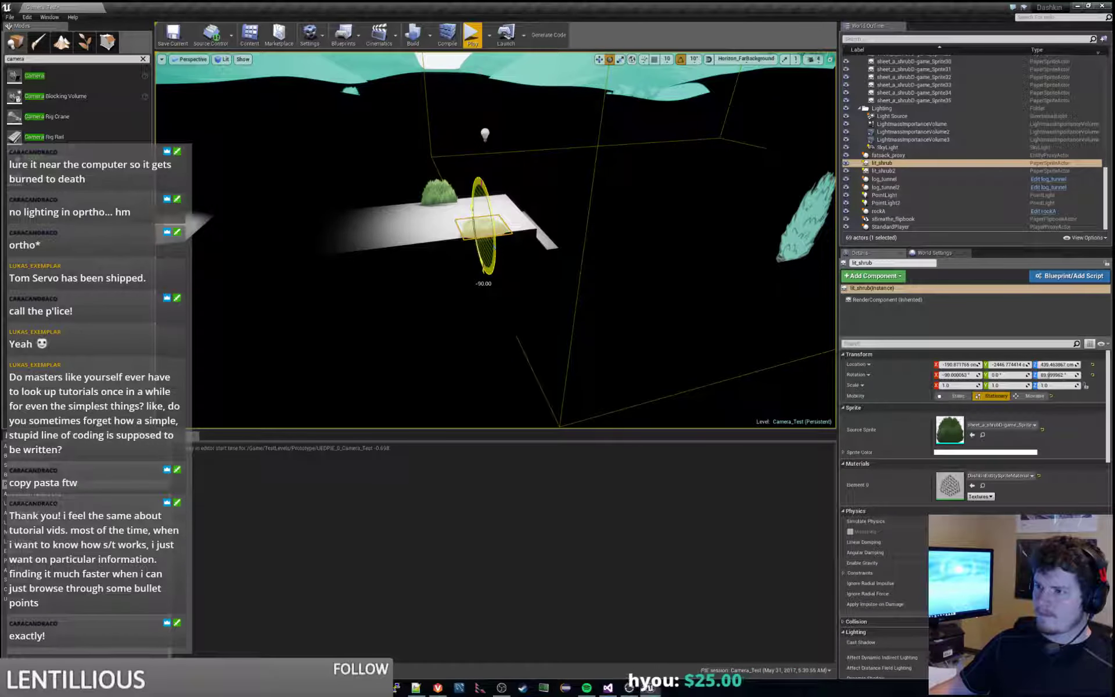
key("a")
right_click_drag(483, 264, 564, 272)
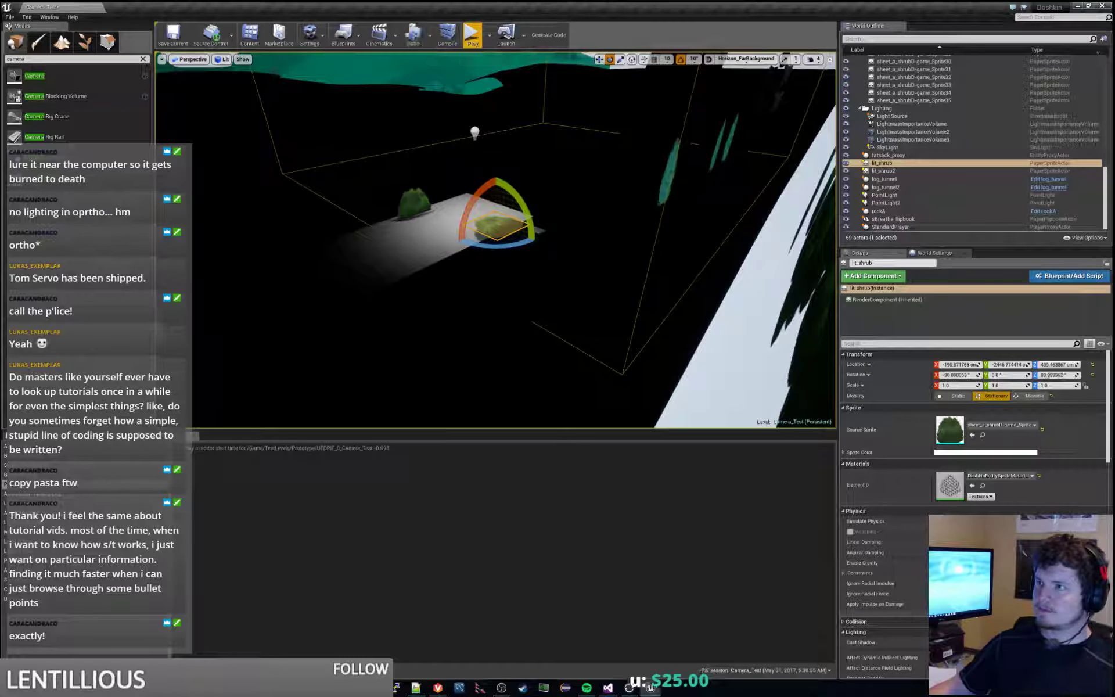
left_click(599, 59)
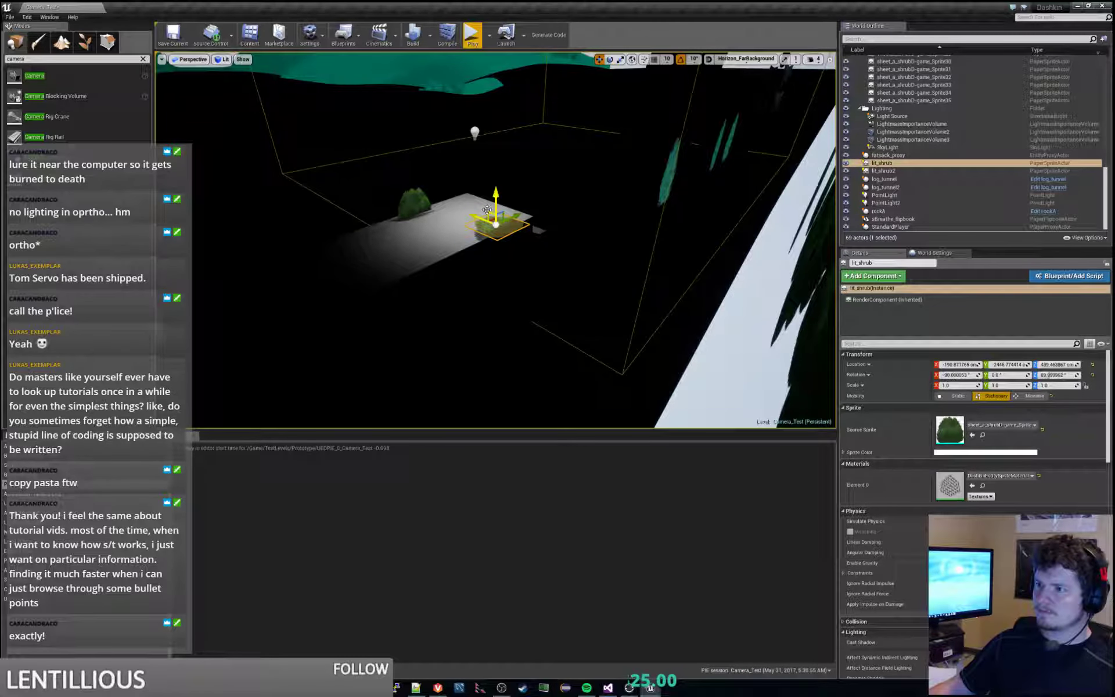
left_click_drag(471, 178, 441, 154)
Step: Playtest the level, walking the character beneath the flattened shrub to check how its shadow affects the lighting
left_click(473, 36)
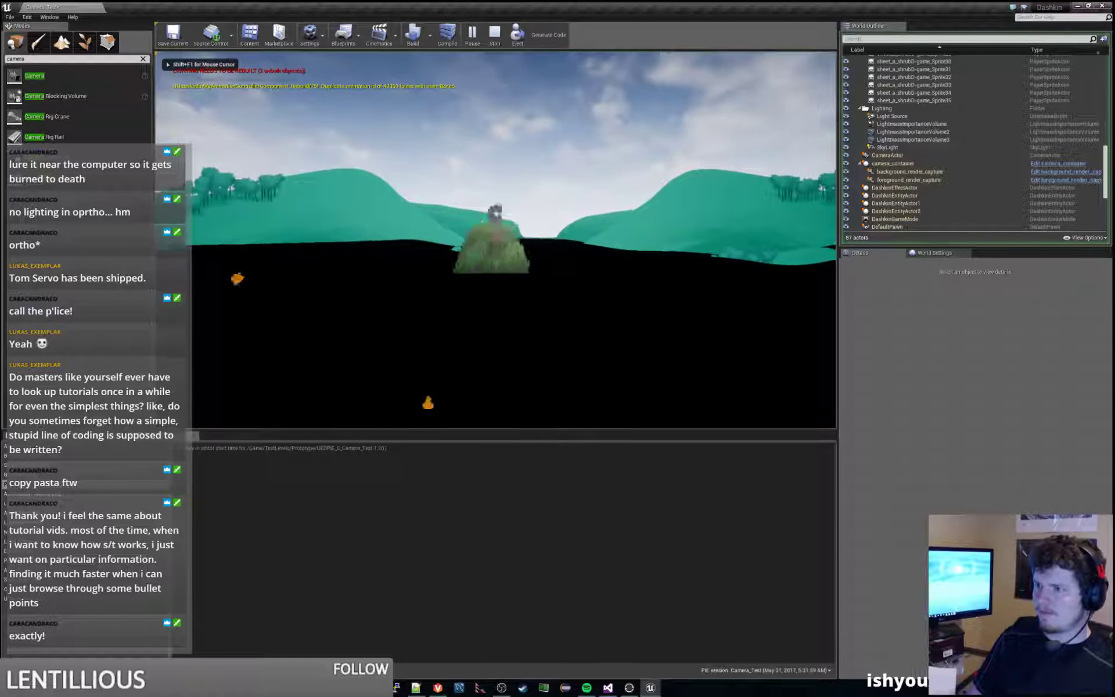
key("a")
key("d")
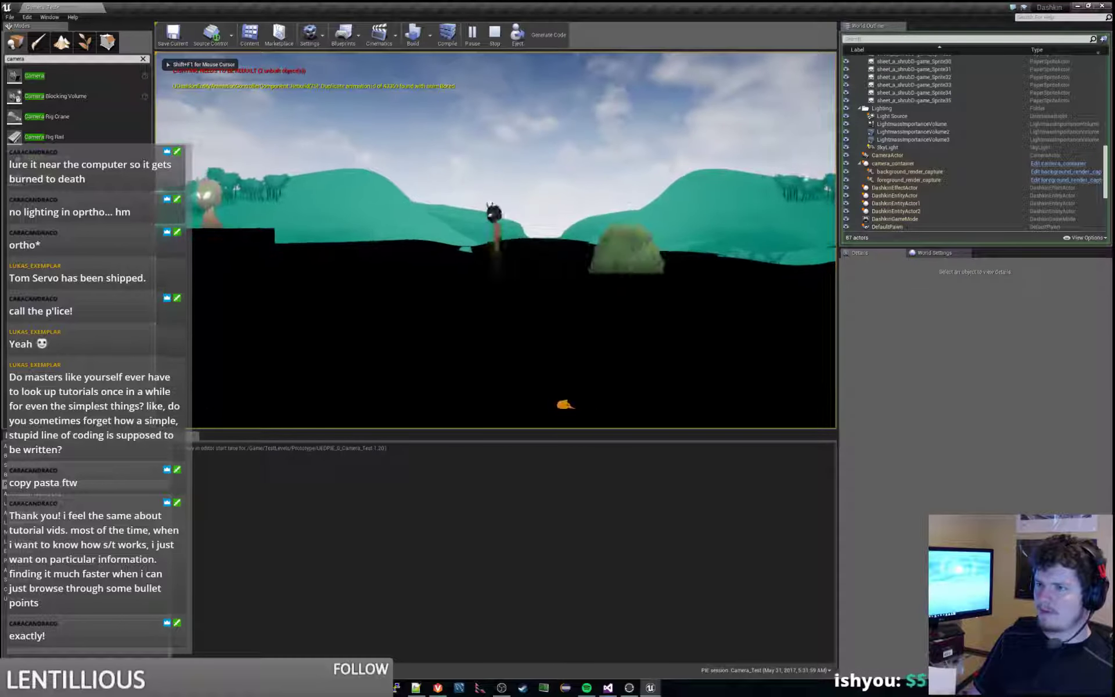
key("Escape")
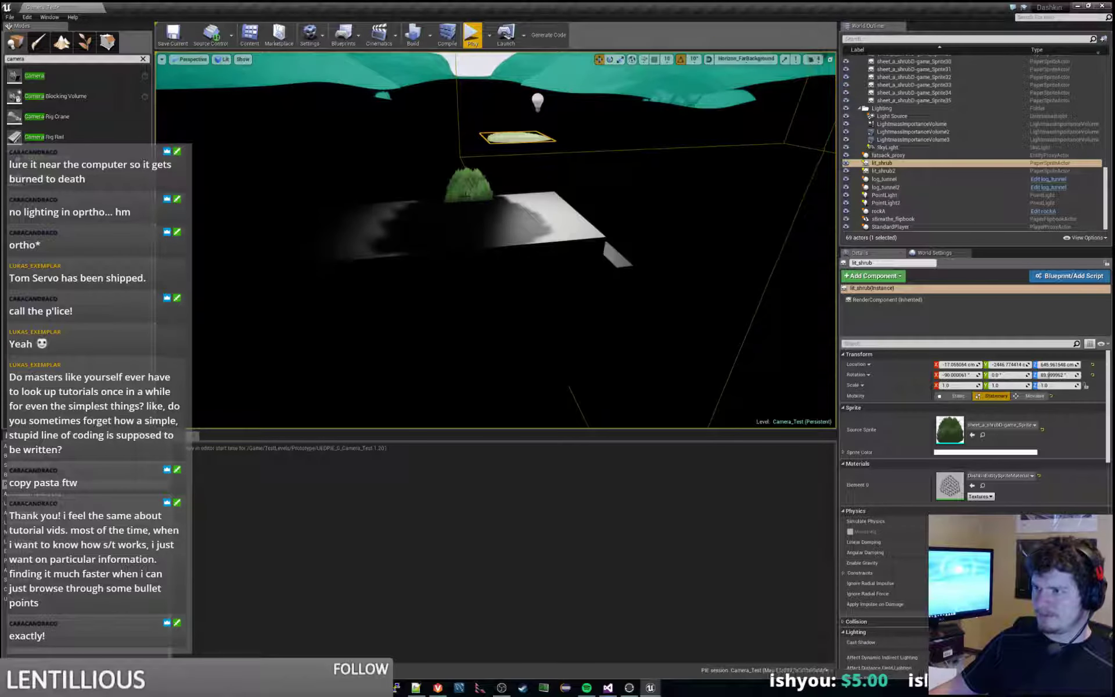
Step: Delete lit_shrub2 from the platform and shift PointLight2 along the Y axis over the flattened lit_shrub
key("Delete")
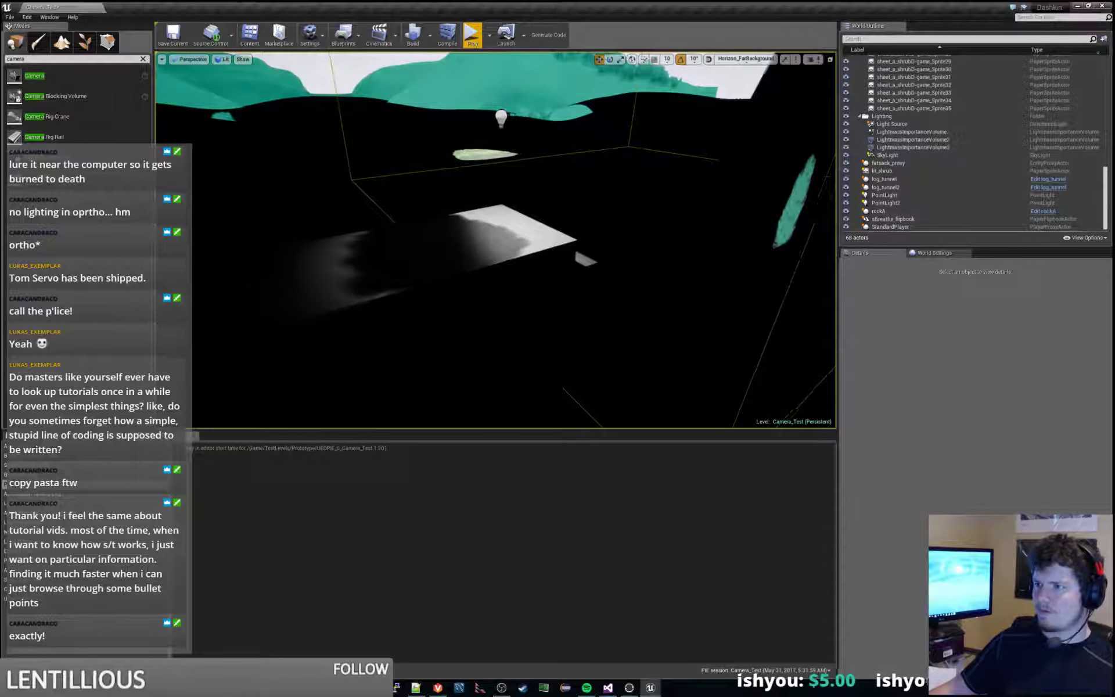
left_click(506, 116)
left_click_drag(535, 116, 519, 118)
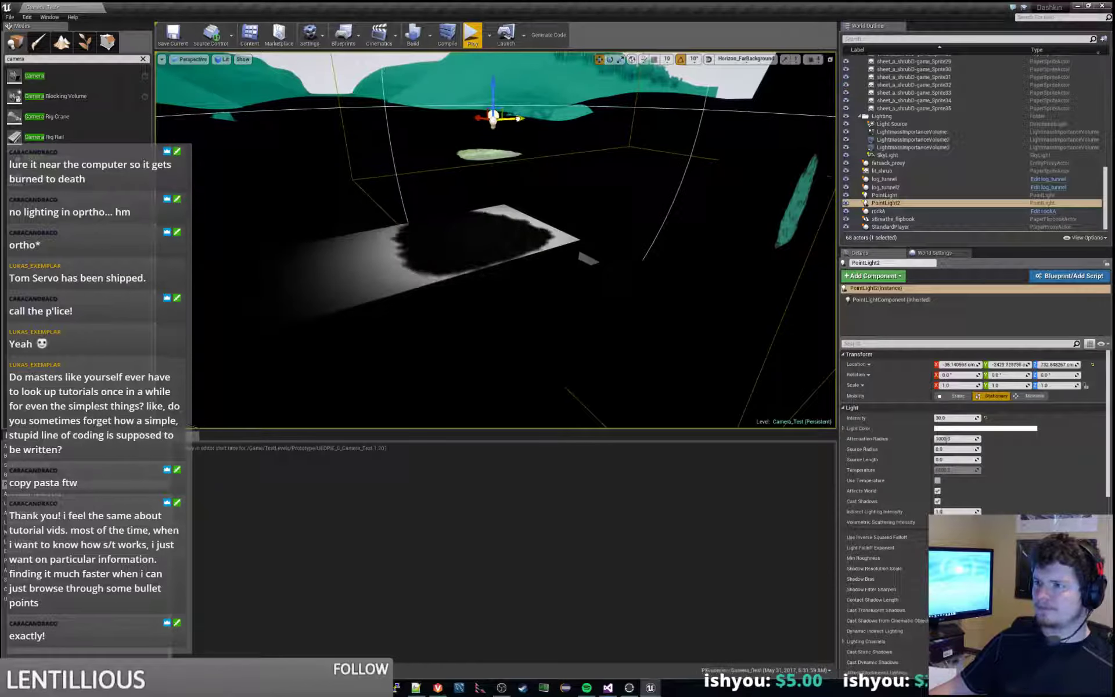
left_click(487, 153)
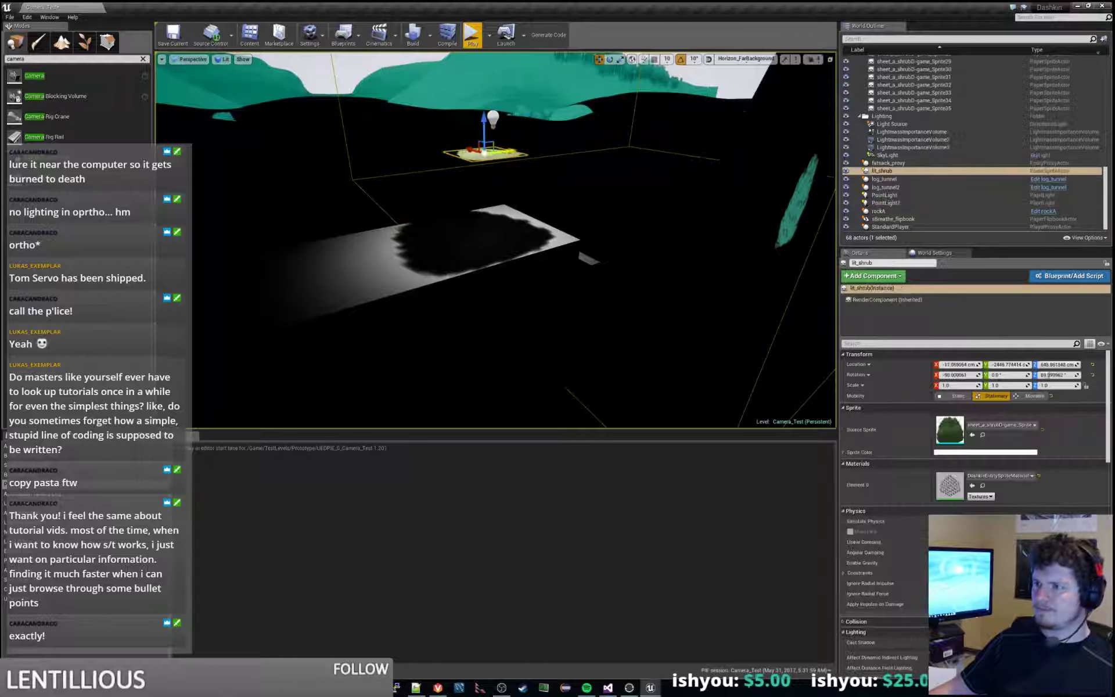
Step: Set the Indirect Lighting Intensity of PointLight2 to 1
left_click(494, 116)
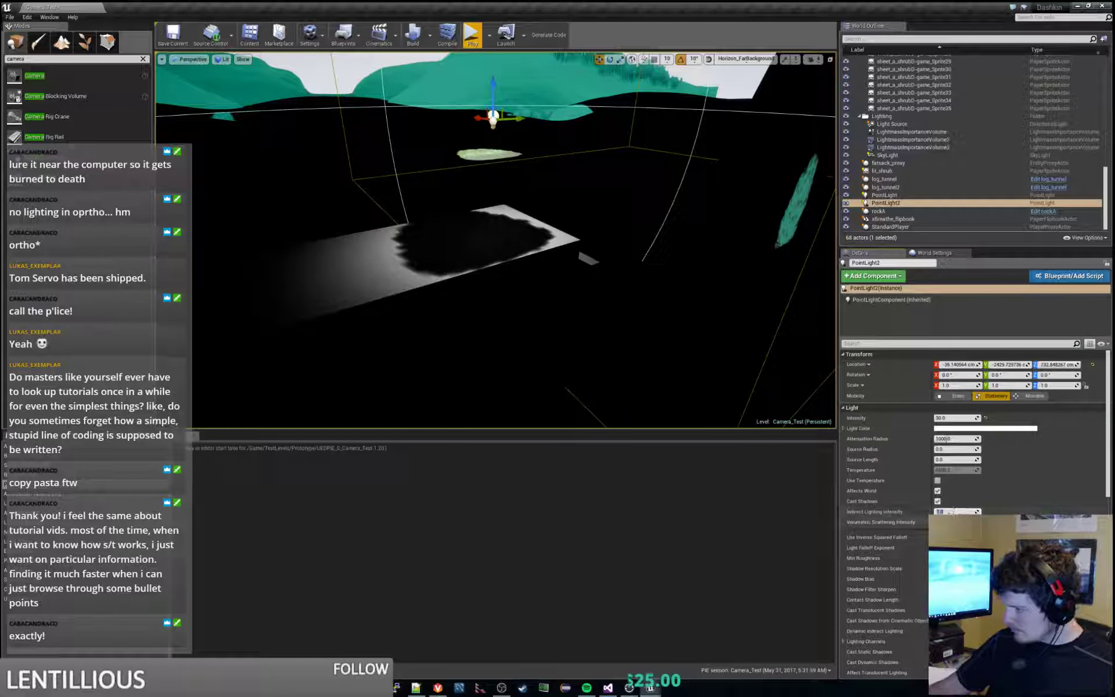
type("1")
key("Return")
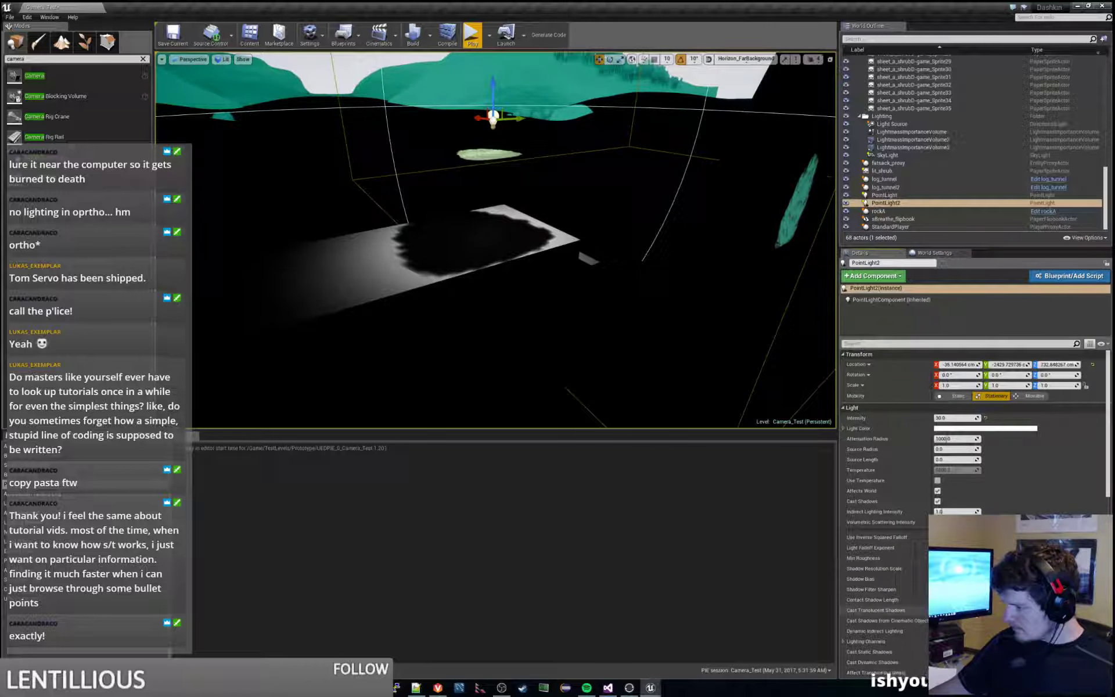
scroll(976, 436, "down", 2)
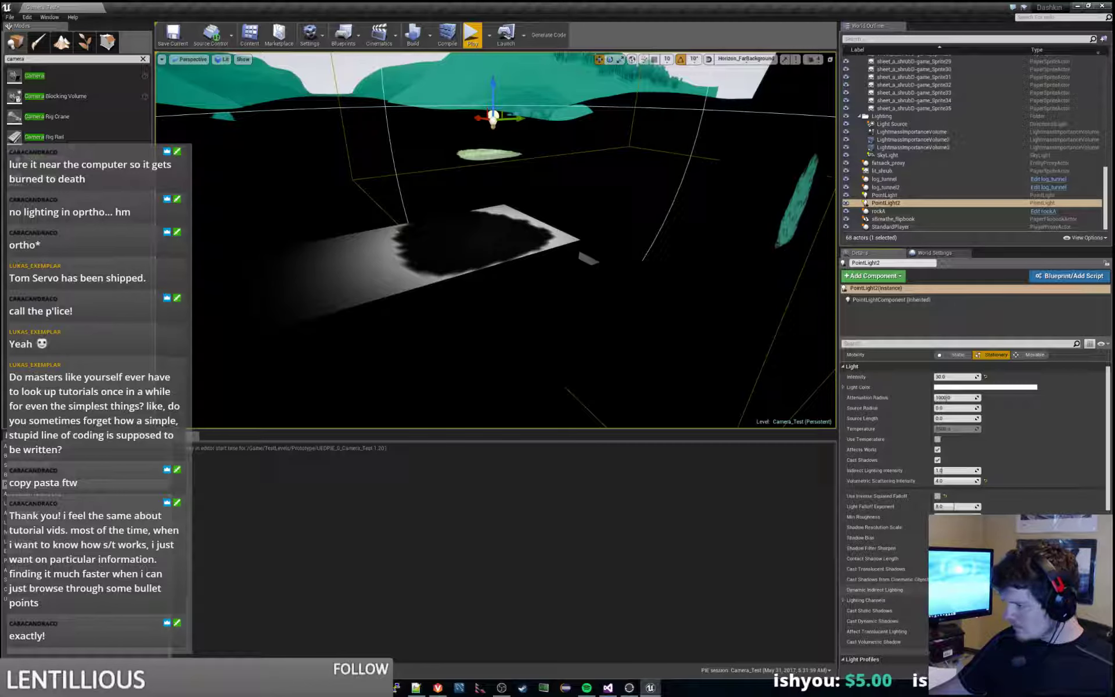
Step: Playtest the level to check the character's lighting in the shadow of the flattened shrub
left_click(474, 37)
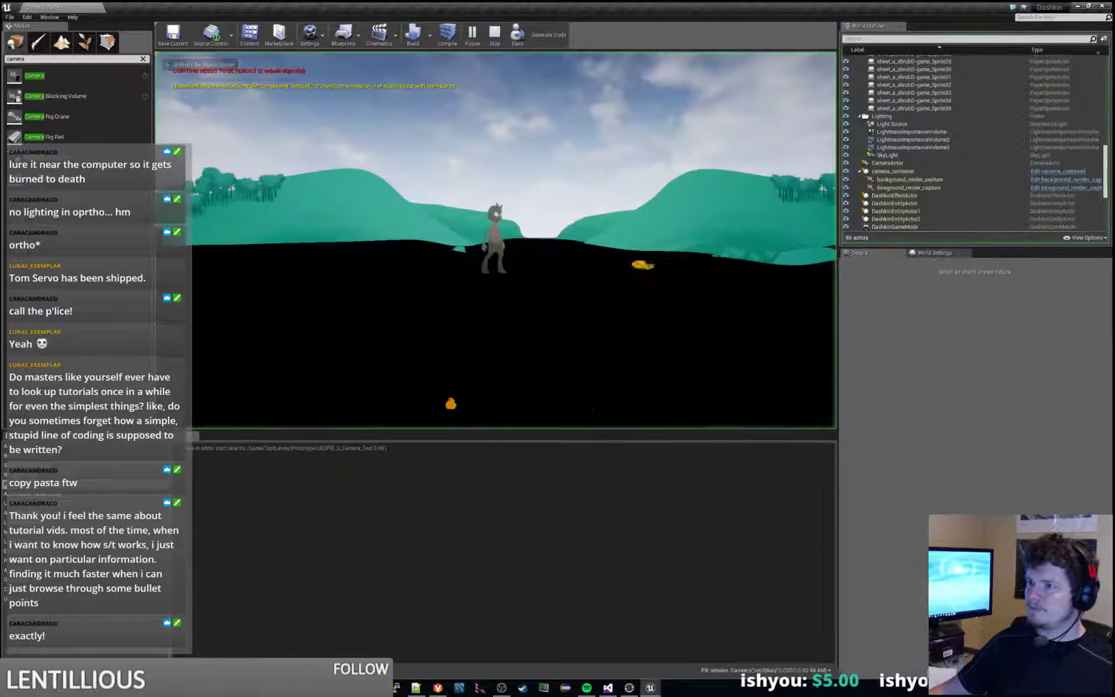
key("a")
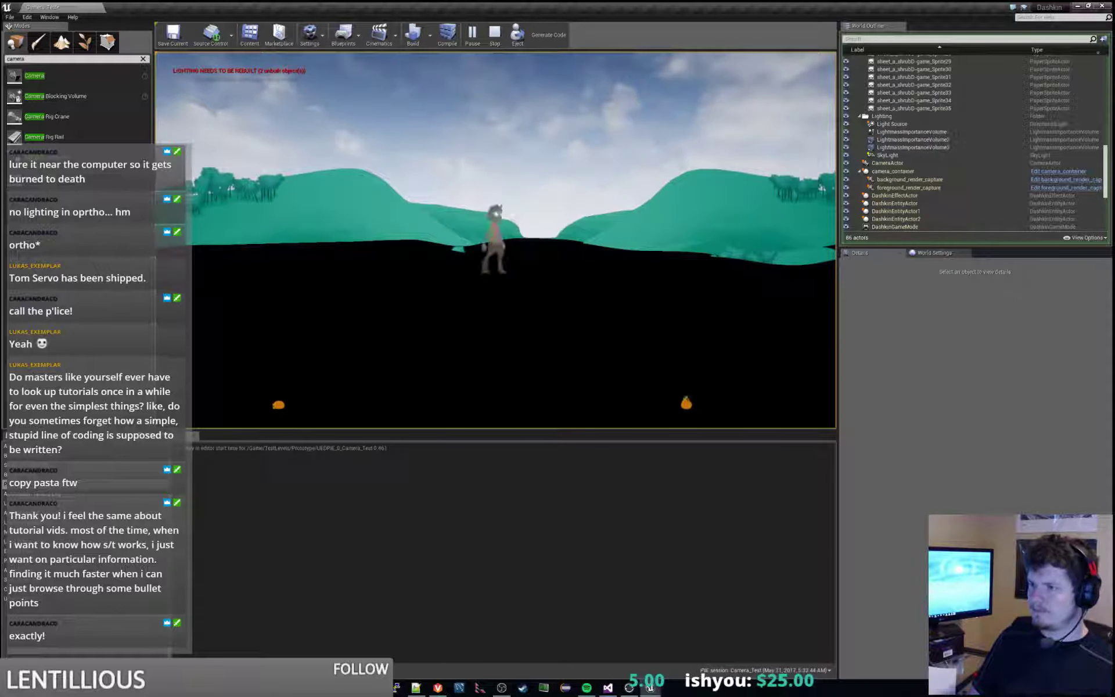
key("Escape")
Step: Shift PointLight2 slightly along the Y and X axes above the flattened lit_shrub to move its shadow on the platform
left_click(513, 191)
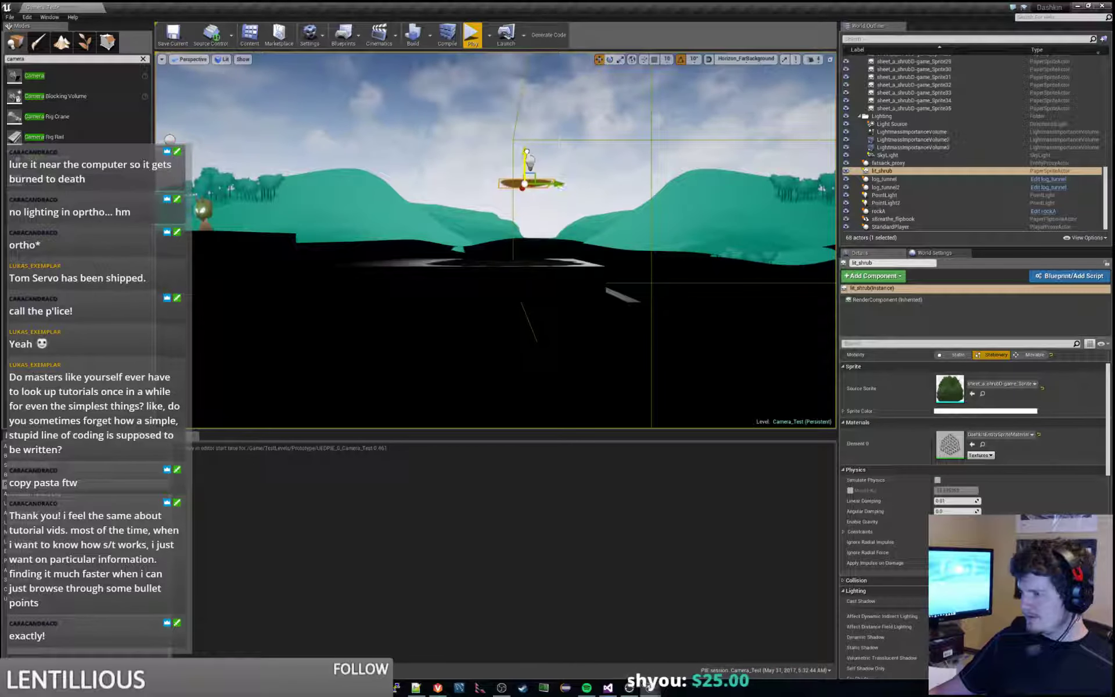
right_click_drag(514, 233, 453, 215)
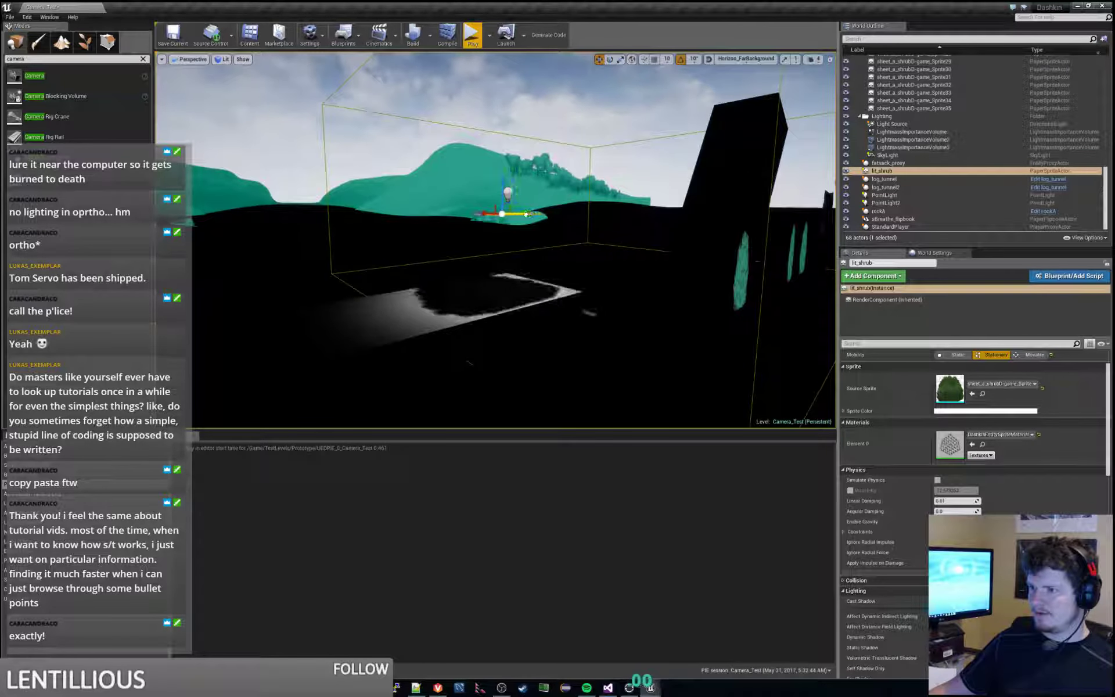
right_click_drag(506, 232, 459, 224)
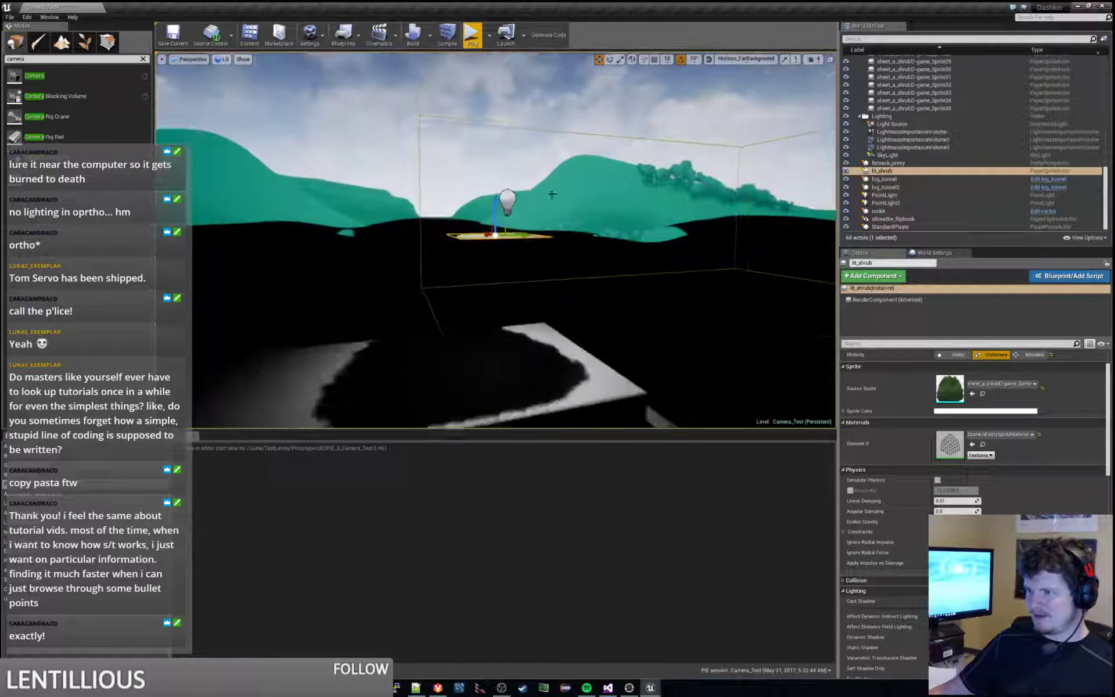
left_click(506, 203)
left_click_drag(532, 205, 524, 205)
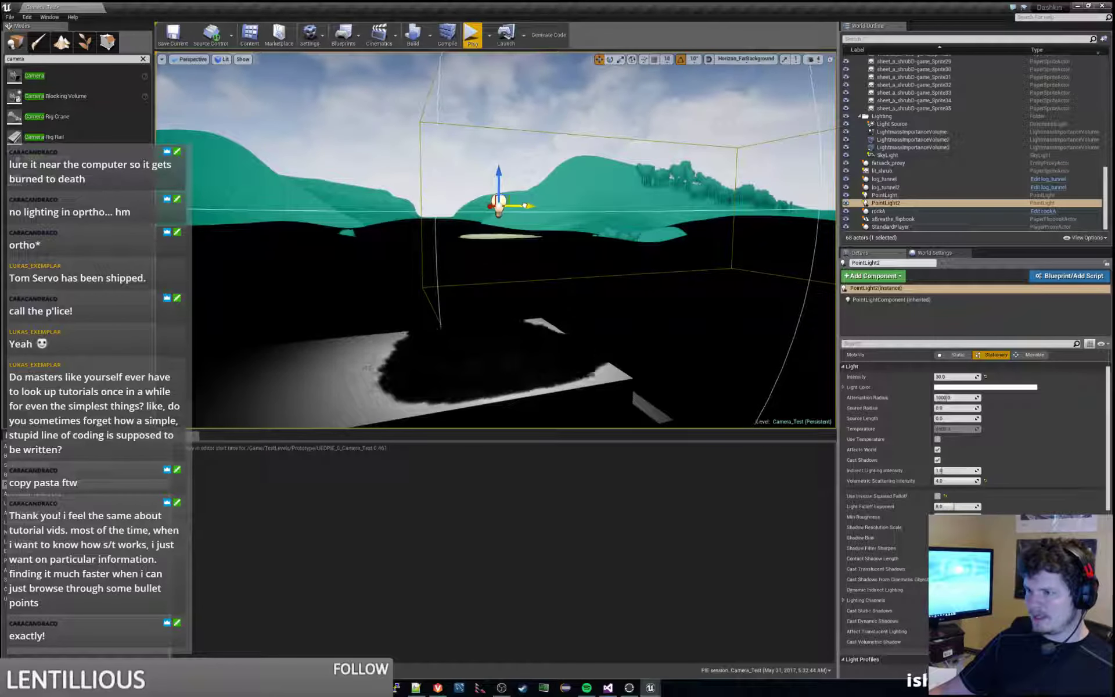
right_click_drag(524, 206, 591, 230)
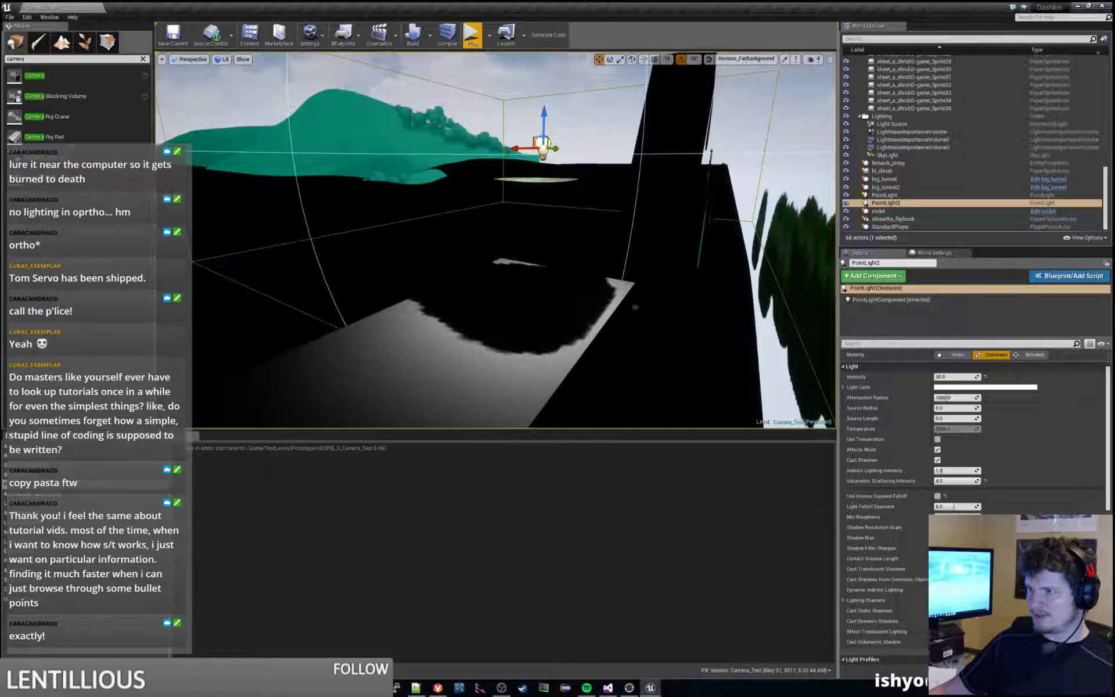
left_click_drag(511, 152, 508, 148)
right_click_drag(507, 148, 460, 150)
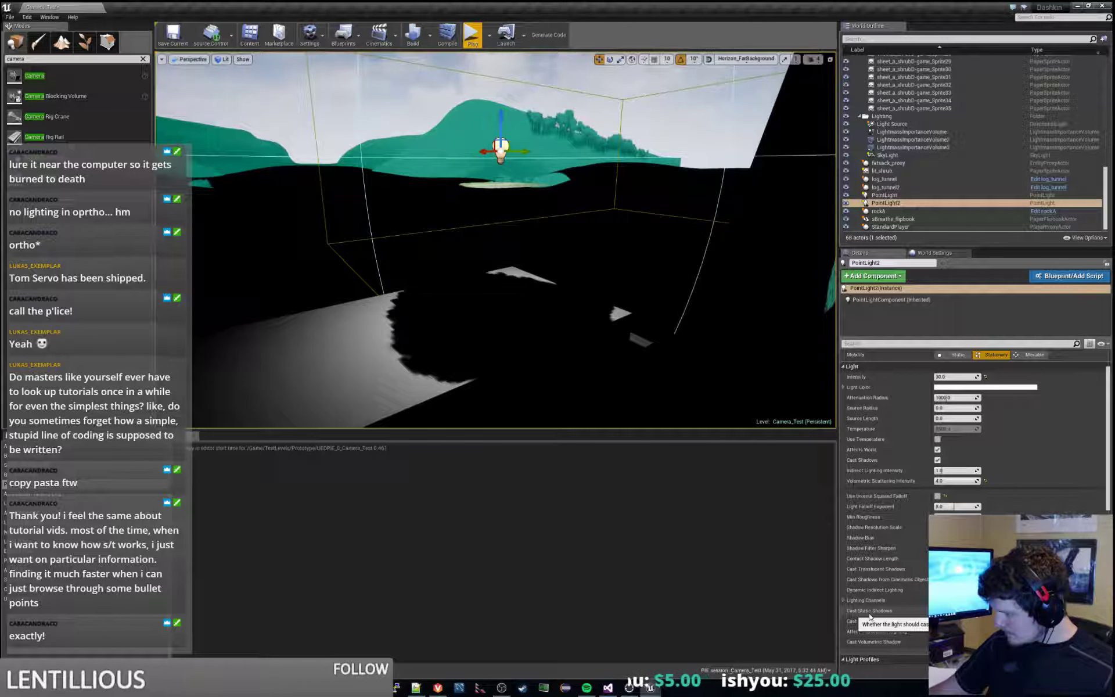
Step: Playtest the level and inspect the spawned DashkinEntityActor instances to identify the character's actor
scroll(870, 617, "down", 2)
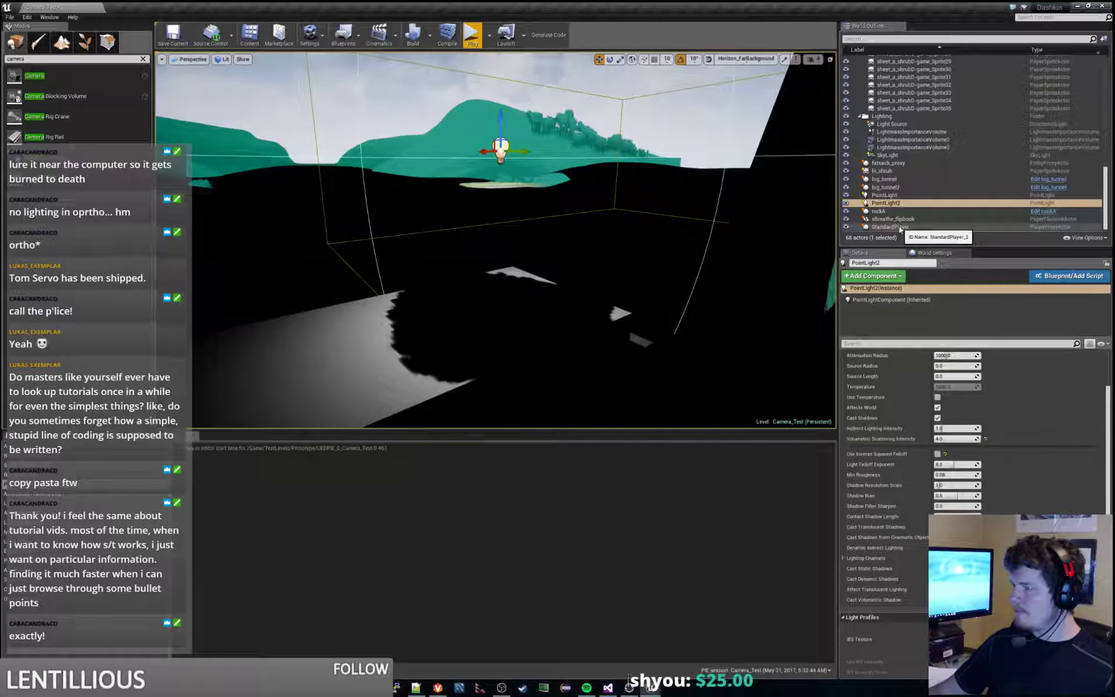
left_click(472, 36)
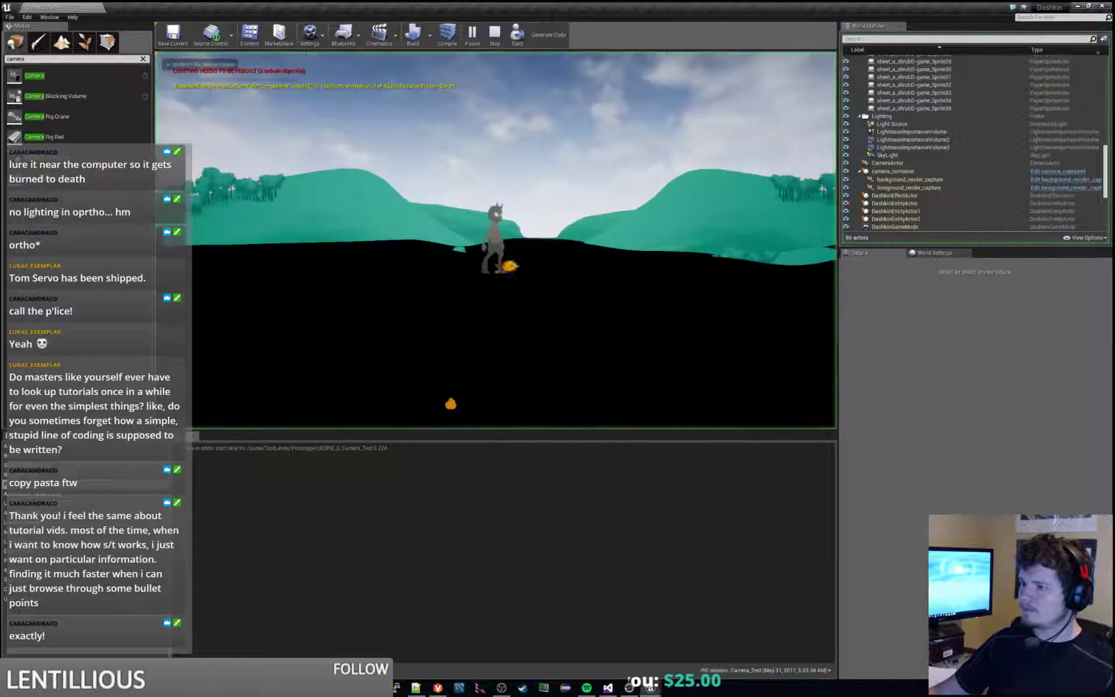
key("shift+F1")
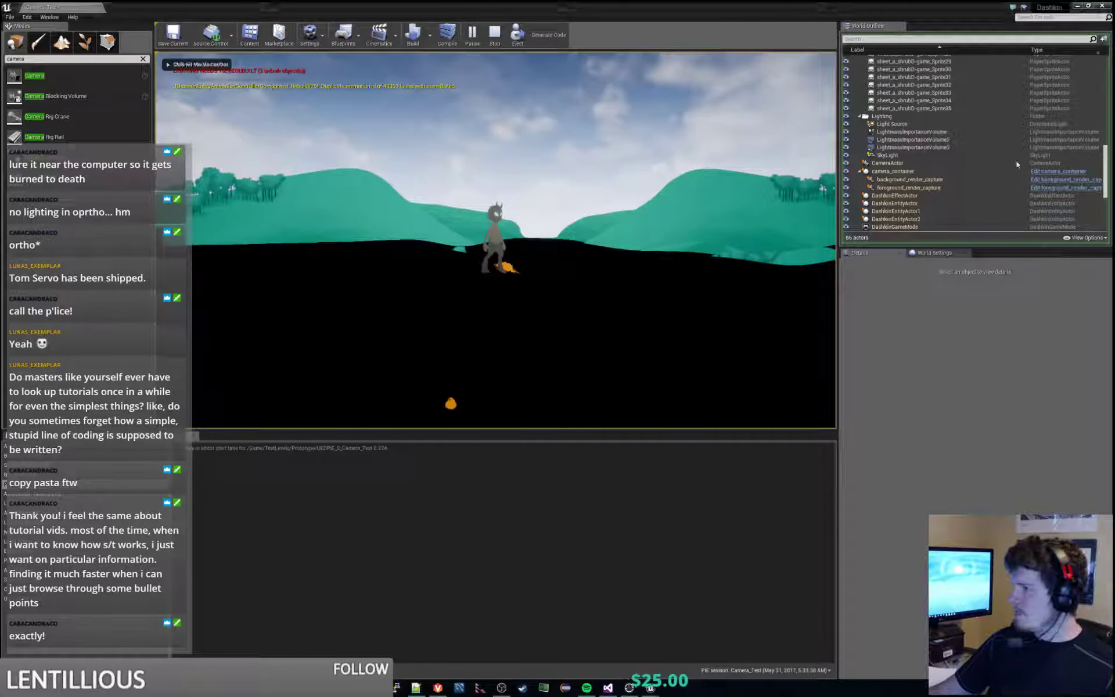
scroll(980, 200, "down", 1)
scroll(981, 199, "down", 3)
left_click(958, 191)
scroll(942, 174, "down", 2)
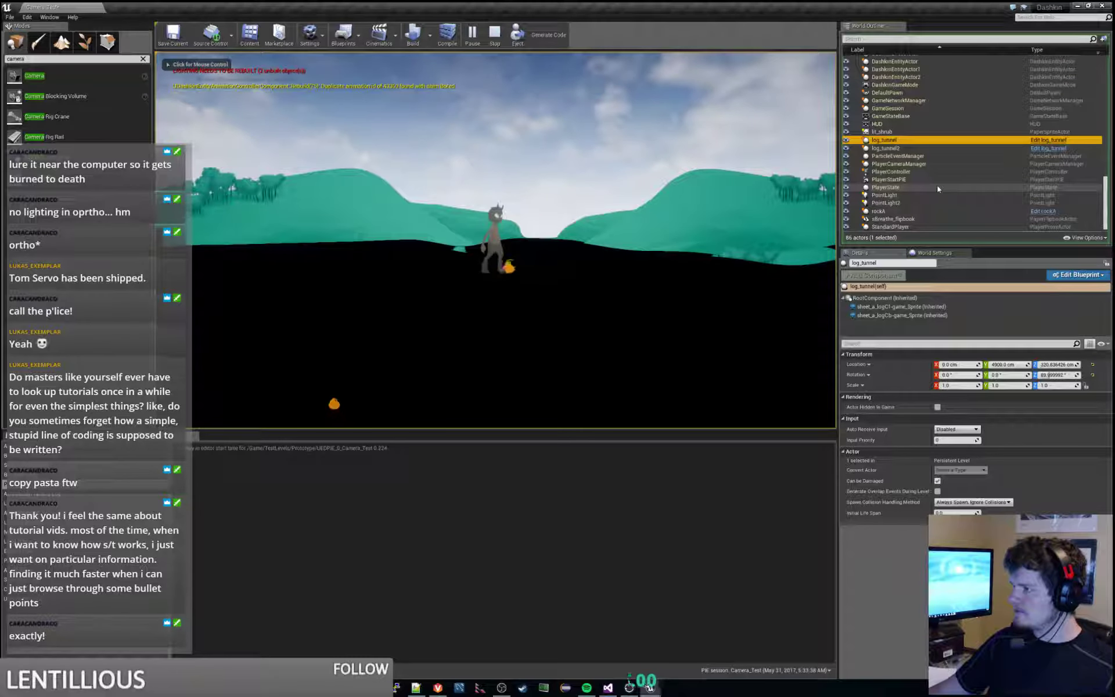
scroll(933, 148, "up", 3)
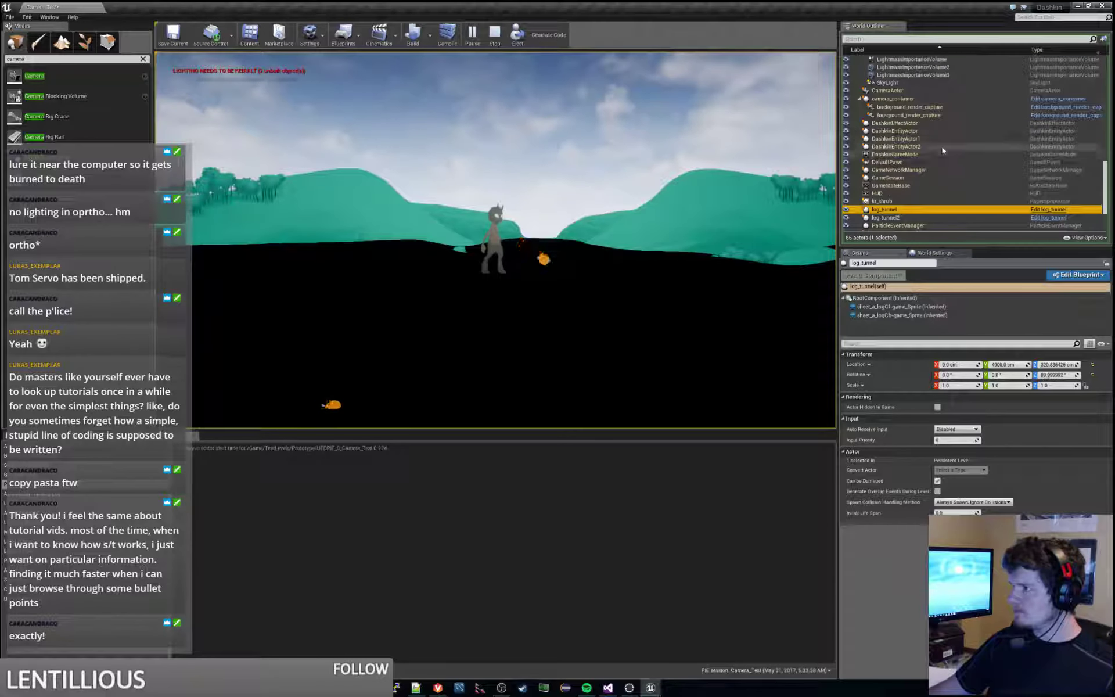
left_click(934, 139)
left_click(932, 147)
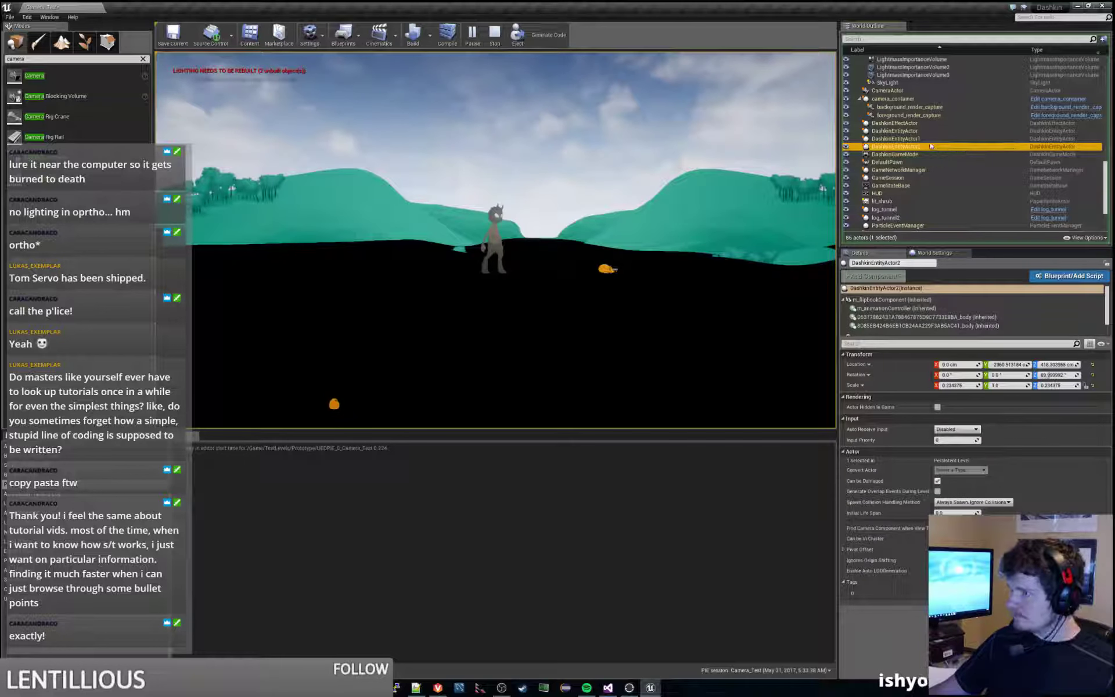
left_click(931, 137)
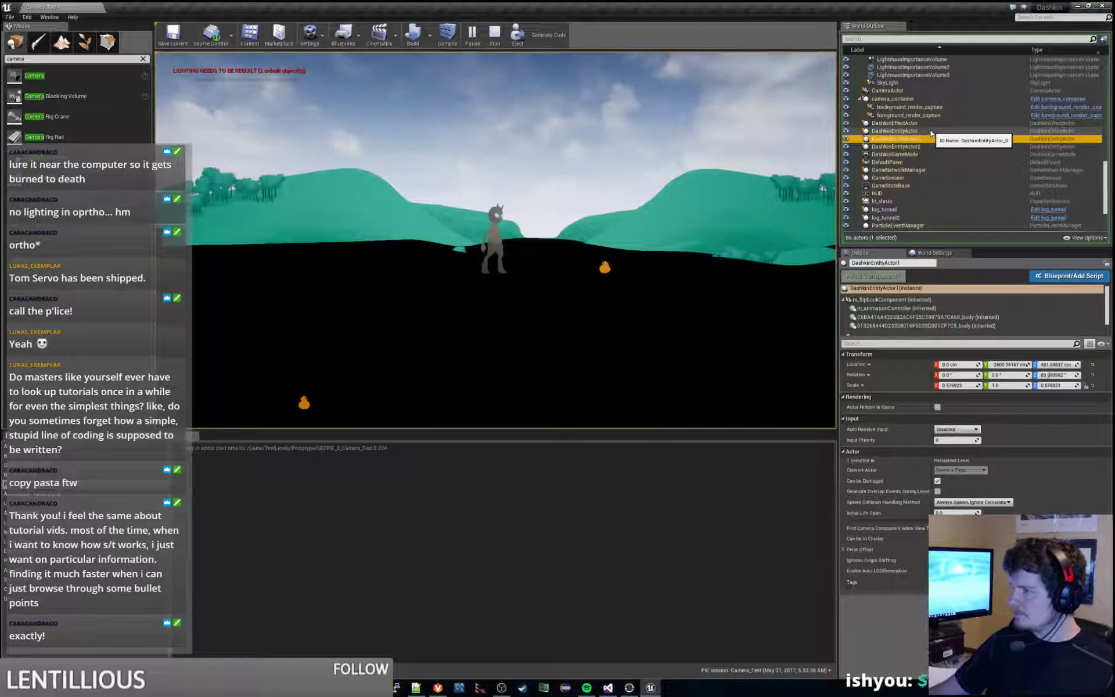
left_click(933, 131)
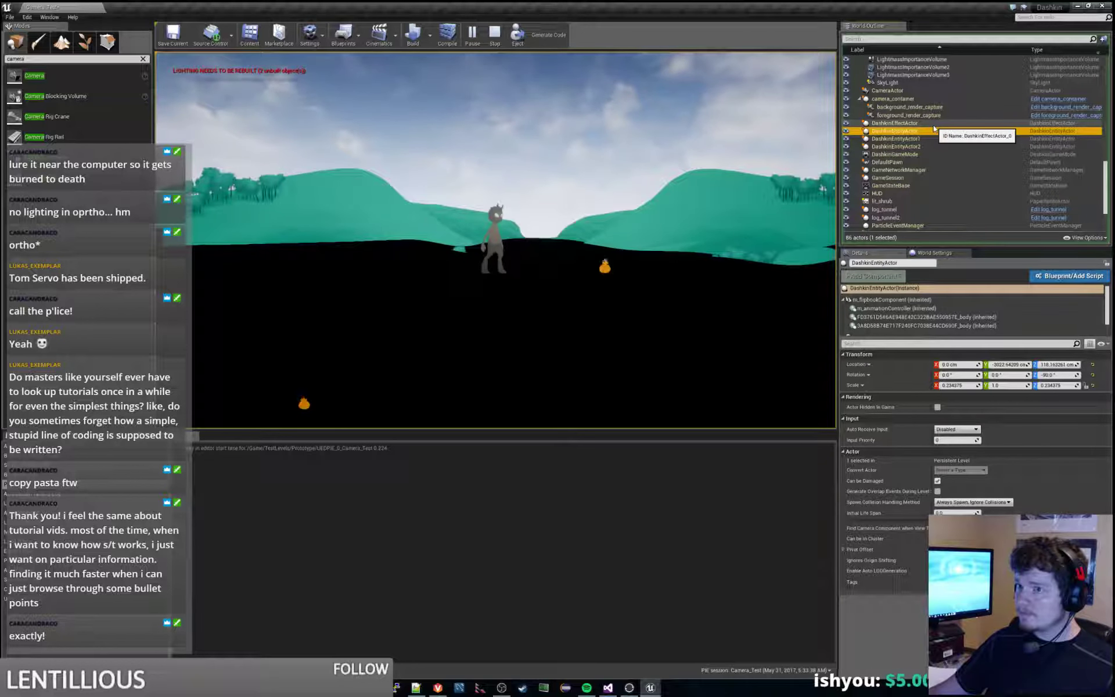
left_click(933, 125)
left_click(929, 133)
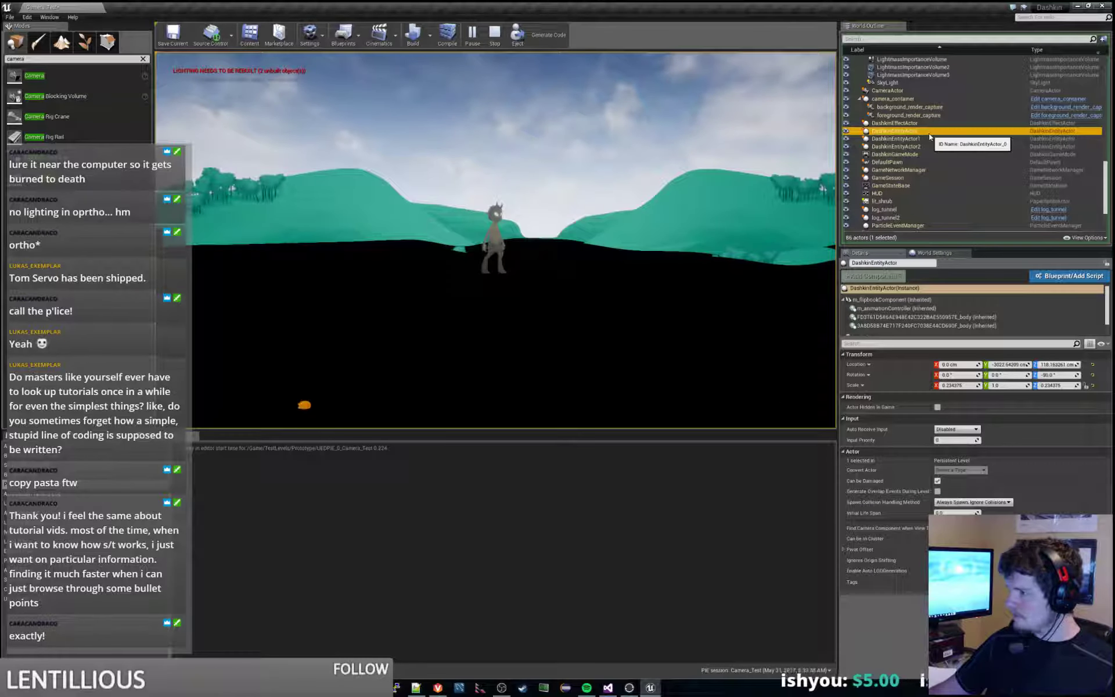
Step: Inspect the flipbook and animation controller components of DashkinEntityActor and the animation controller of DashkinEntityActor1
left_click(925, 300)
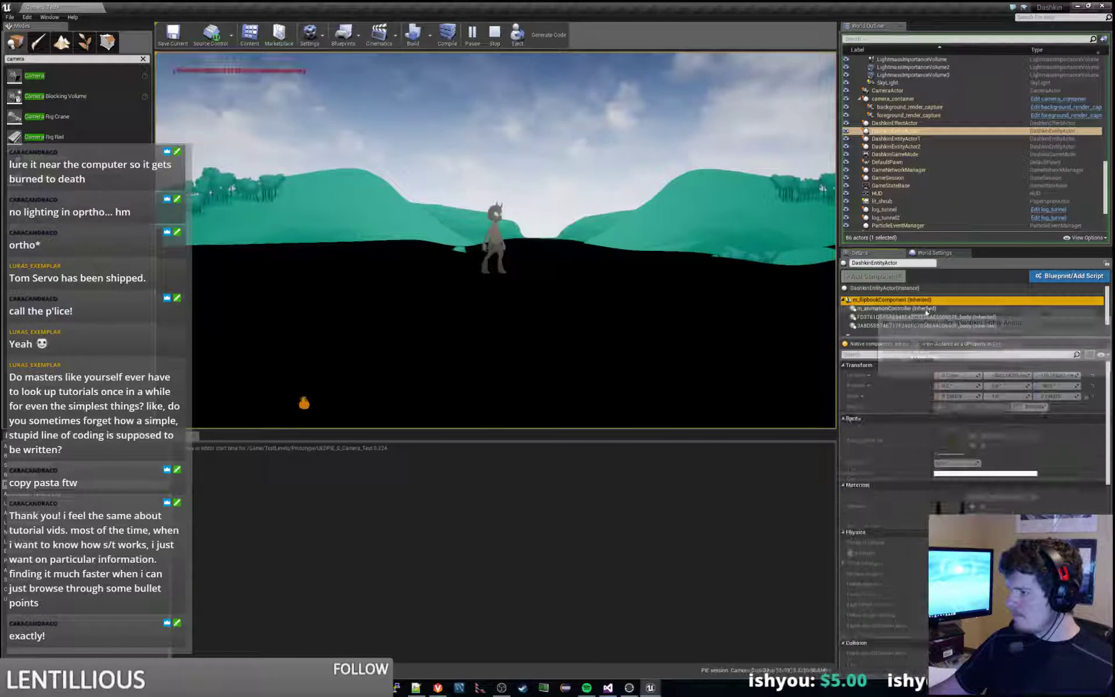
left_click(927, 310)
left_click(914, 139)
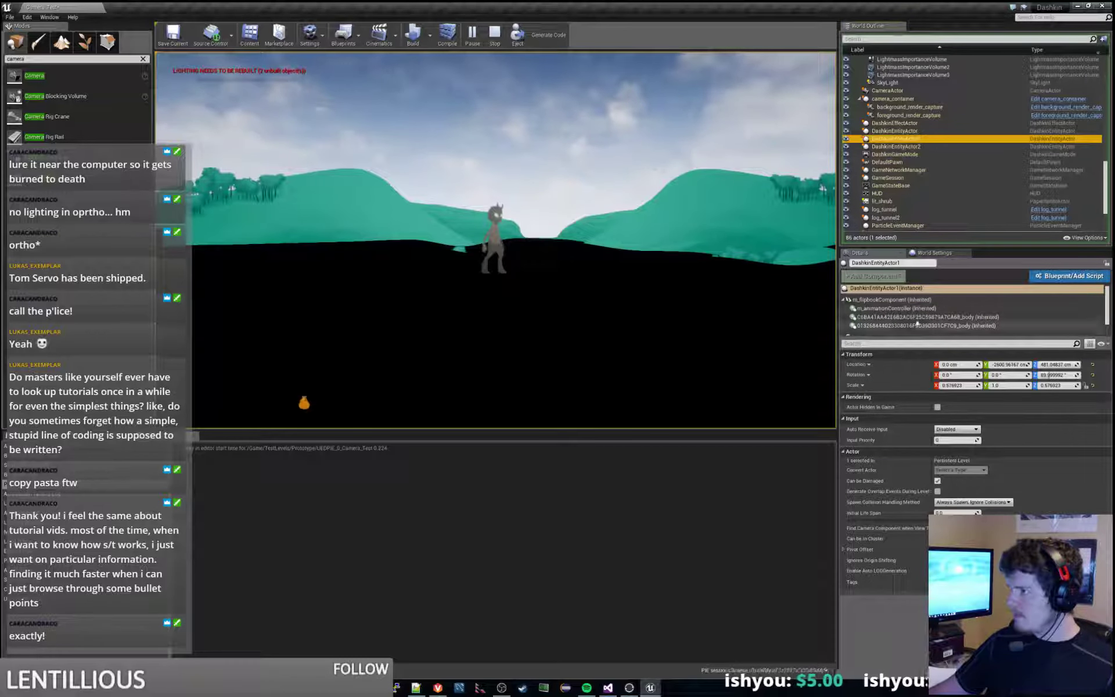
left_click(913, 309)
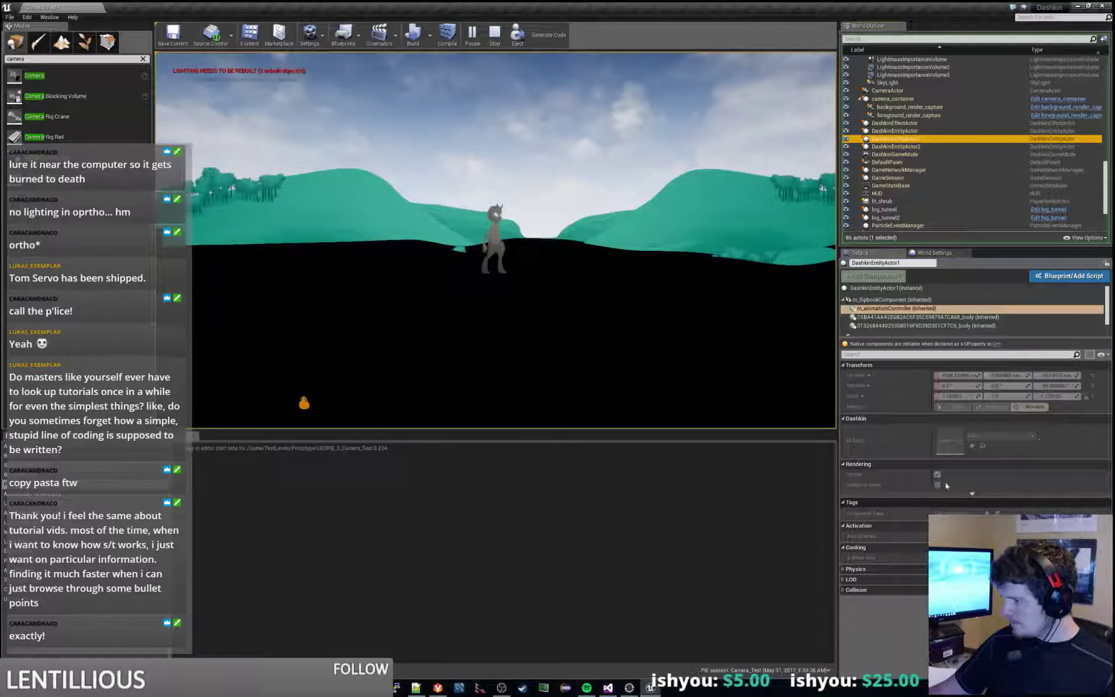
Step: Examine the collision, lighting and rendering settings of DashkinEntityActor1's m_flipbookComponent, and end the playtest
left_click(911, 300)
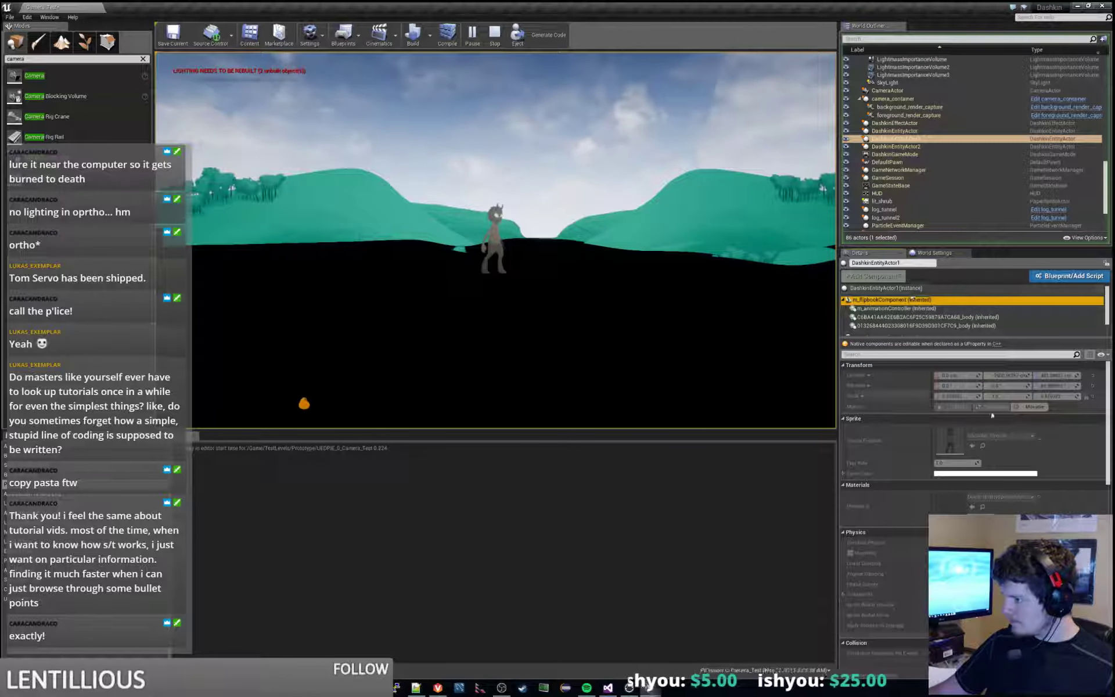
scroll(992, 415, "down", 5)
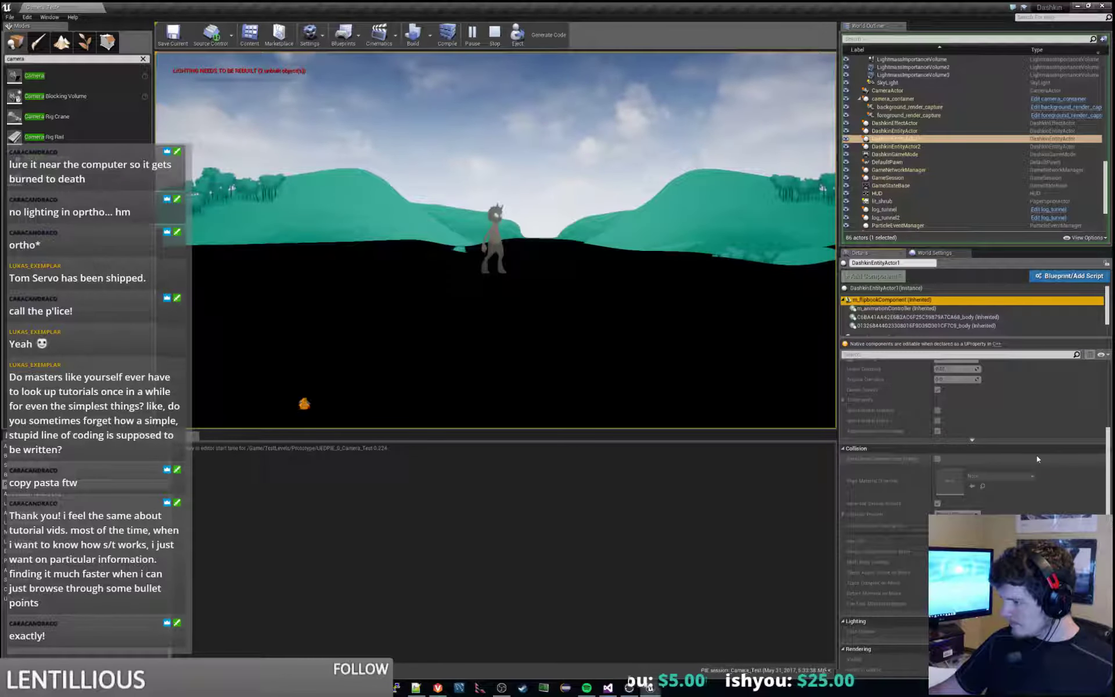
scroll(1037, 455, "down", 3)
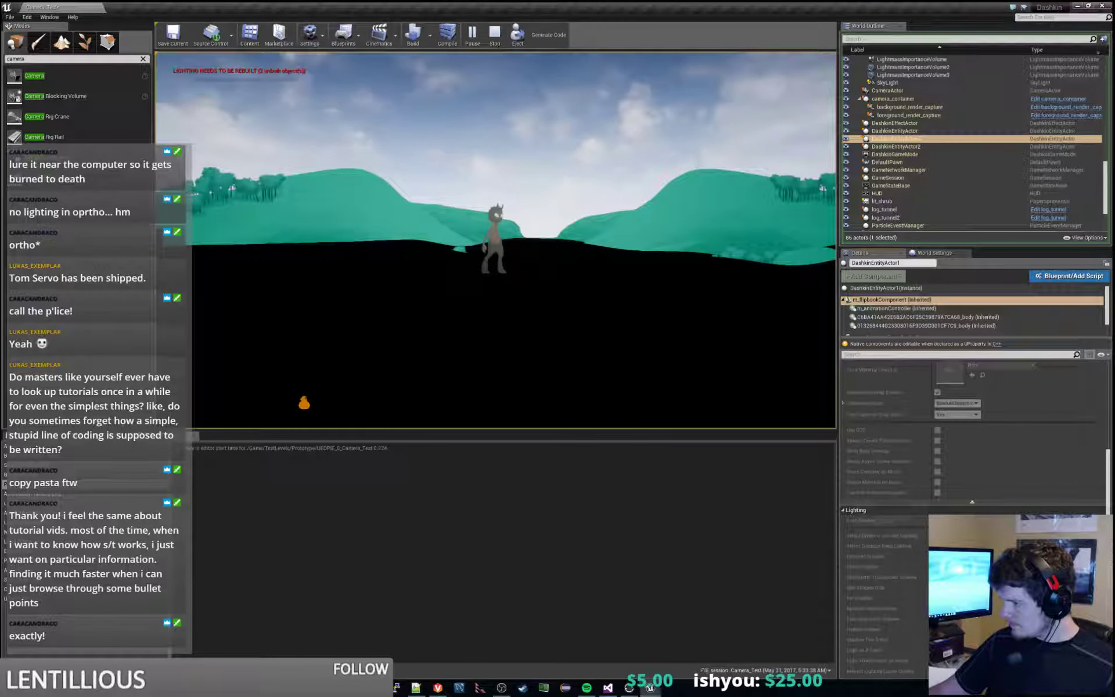
scroll(976, 442, "down", 3)
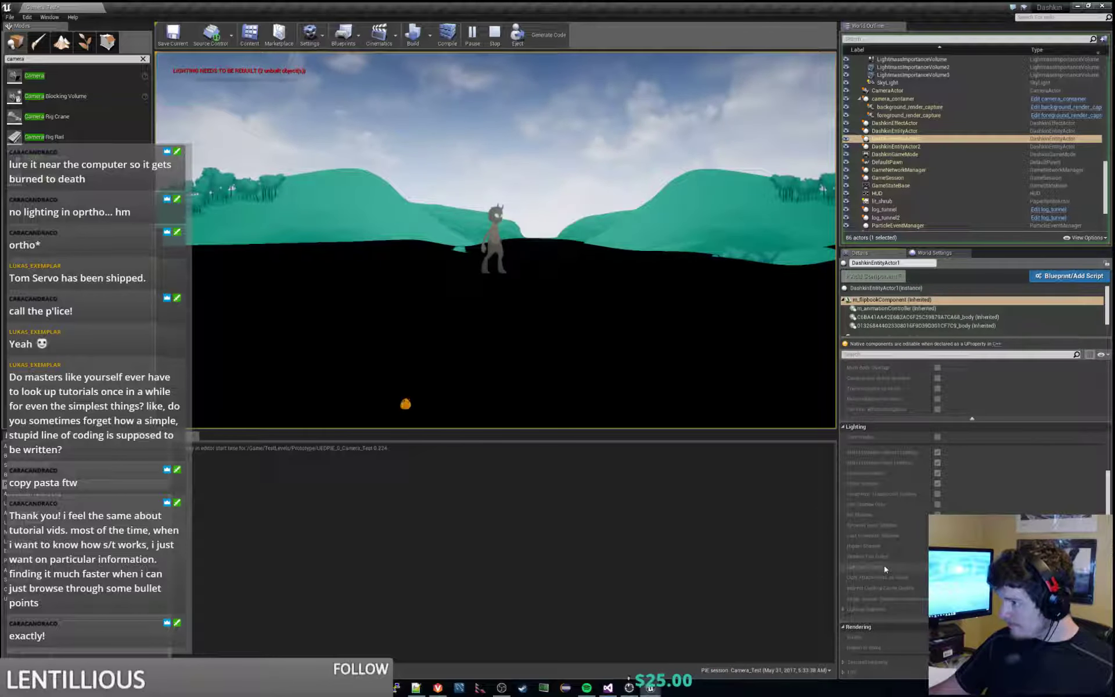
scroll(1067, 463, "up", 6)
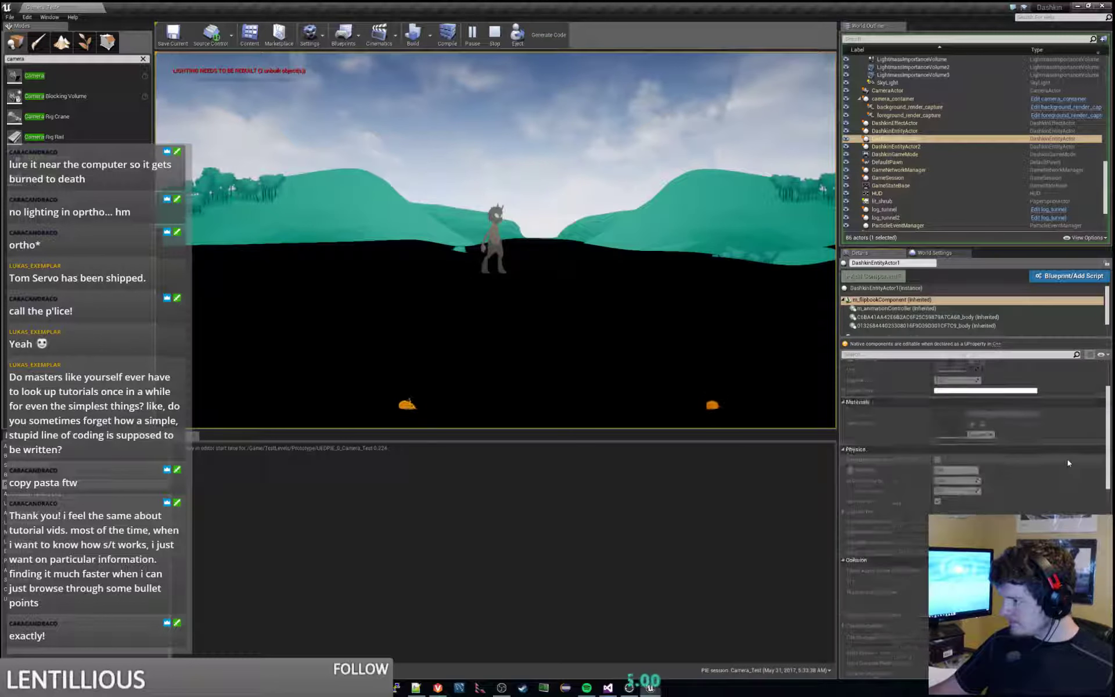
scroll(1068, 462, "down", 6)
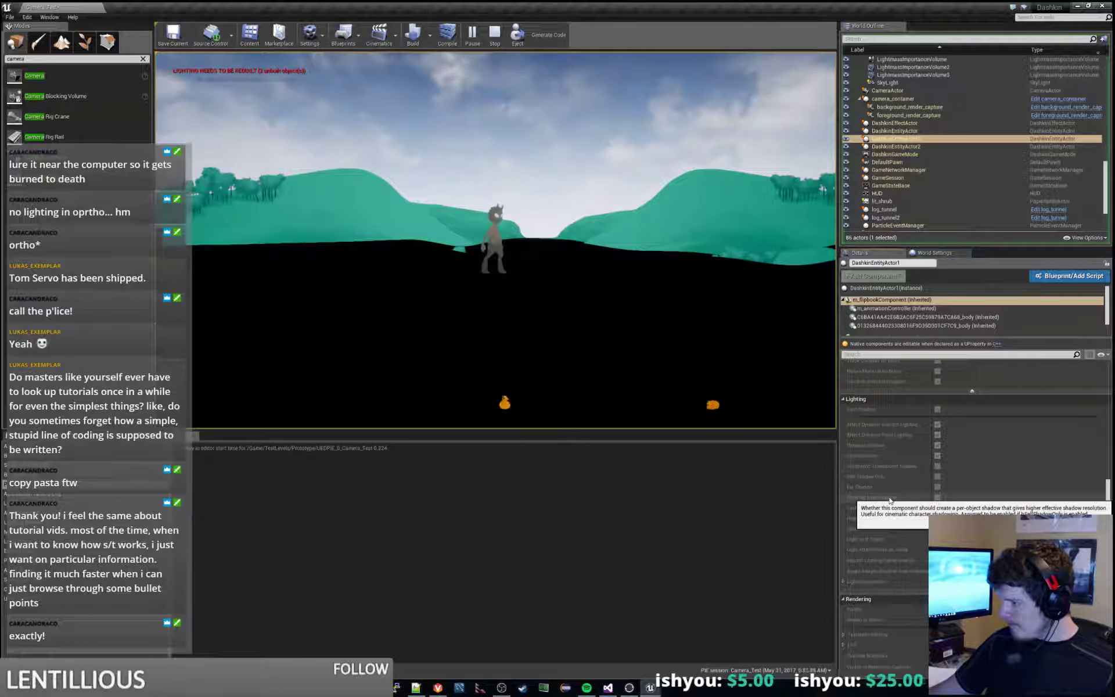
scroll(890, 501, "down", 2)
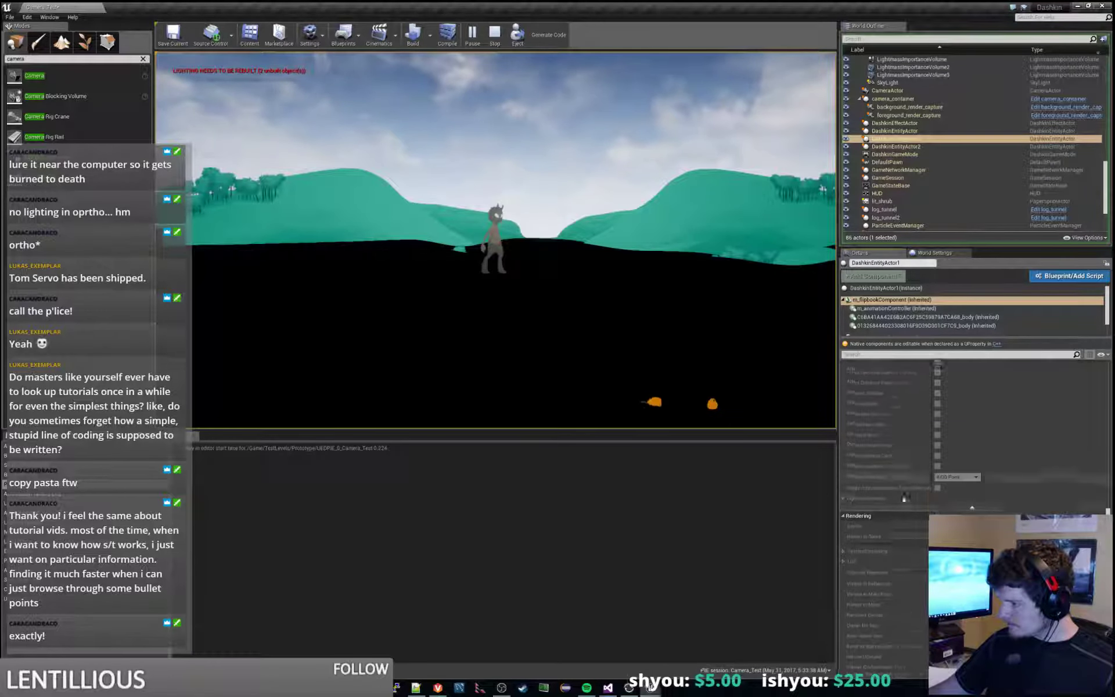
scroll(888, 473, "down", 3)
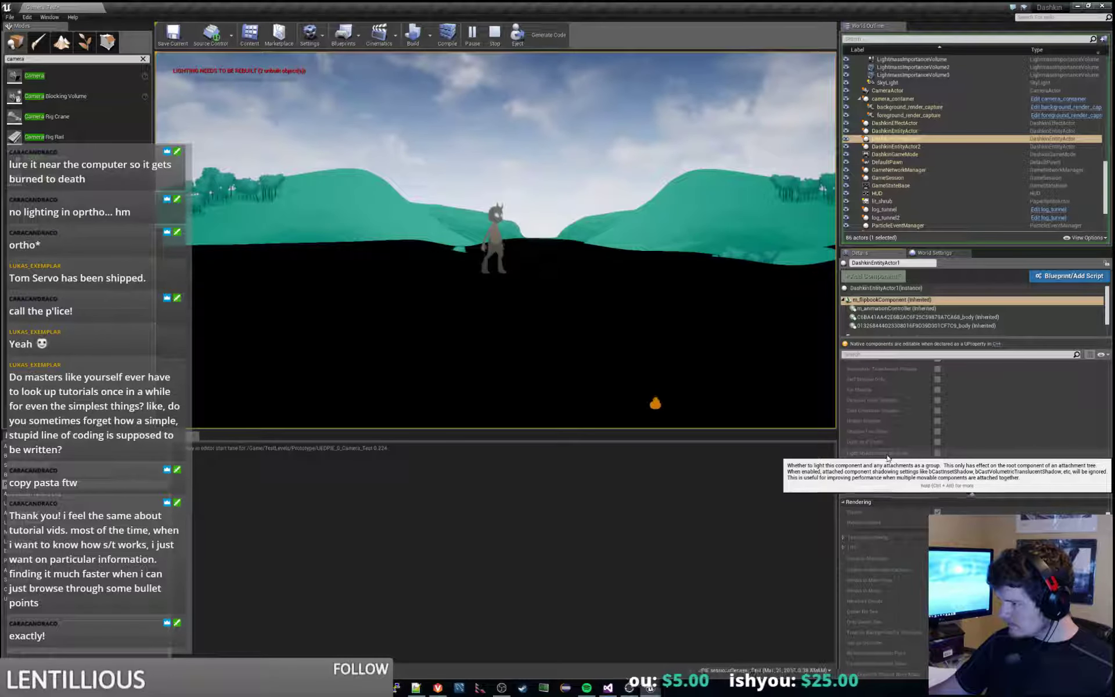
scroll(894, 453, "down", 3)
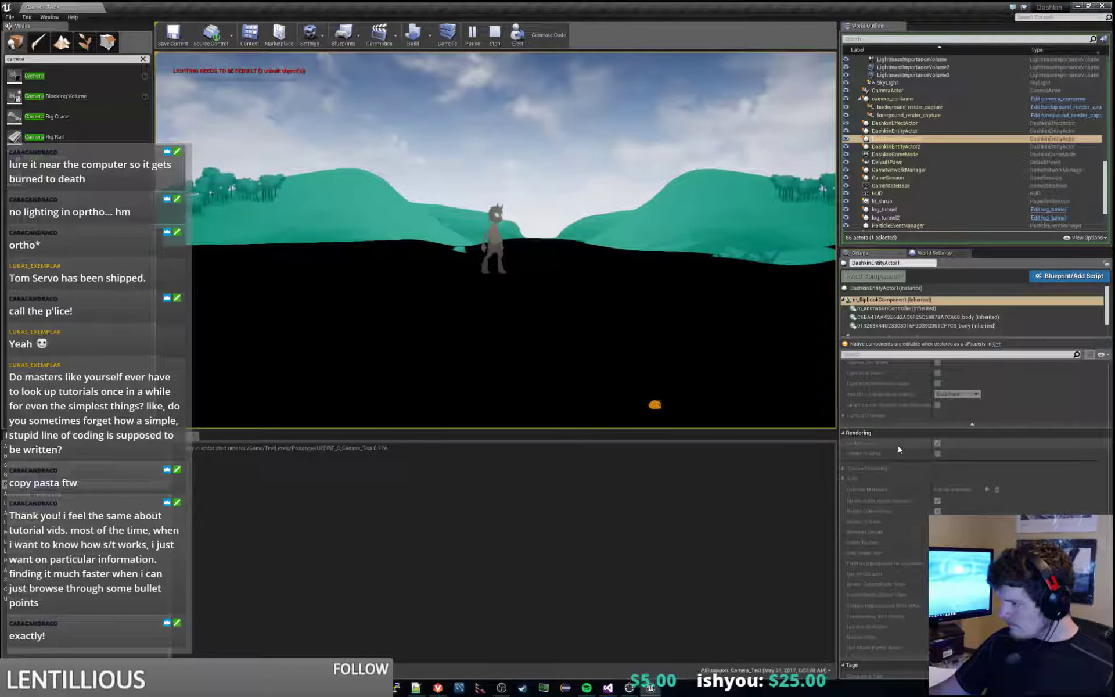
scroll(898, 456, "down", 2)
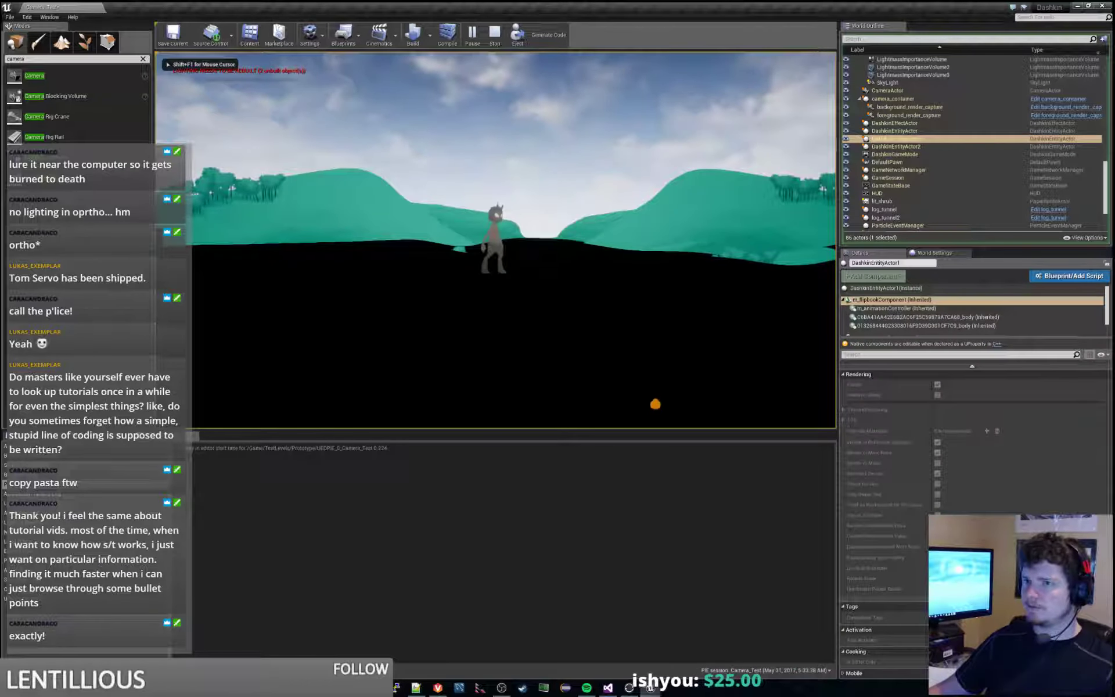
key("Escape")
Step: Duplicate the flattened lit_shrub together with PointLight2 and rotate the copies so the new shrub stands upright
mouse_move(496, 239)
right_mouse_down()
mouse_move(482, 212)
mouse_move(511, 225)
mouse_move(500, 252)
right_mouse_up()
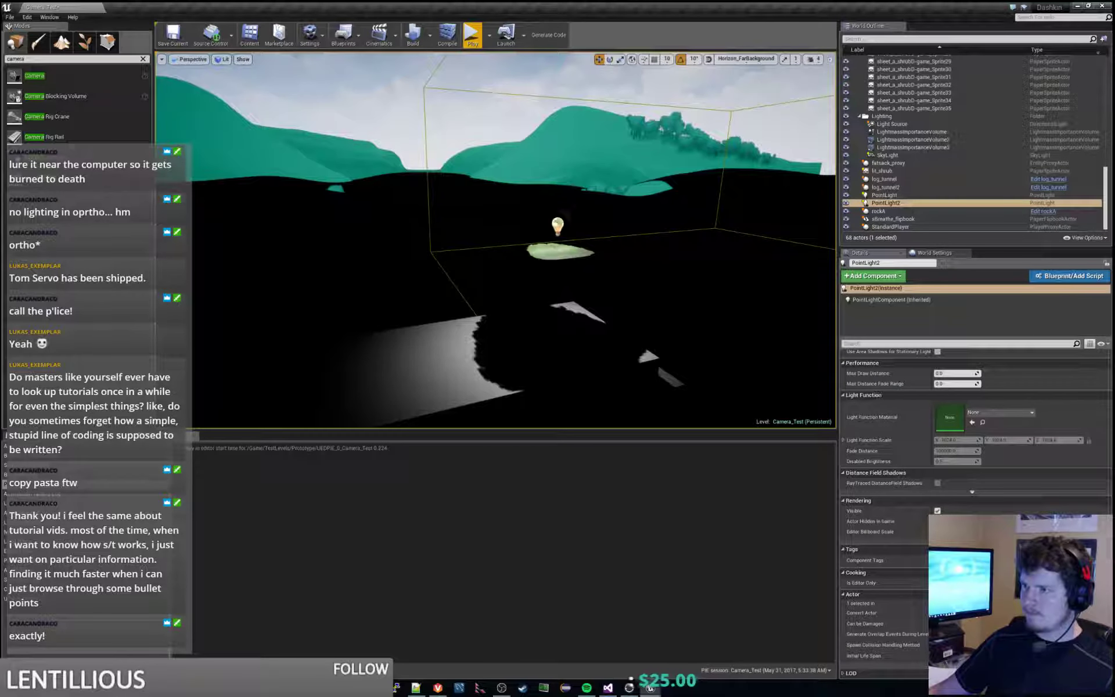
left_click(560, 253, "ctrl")
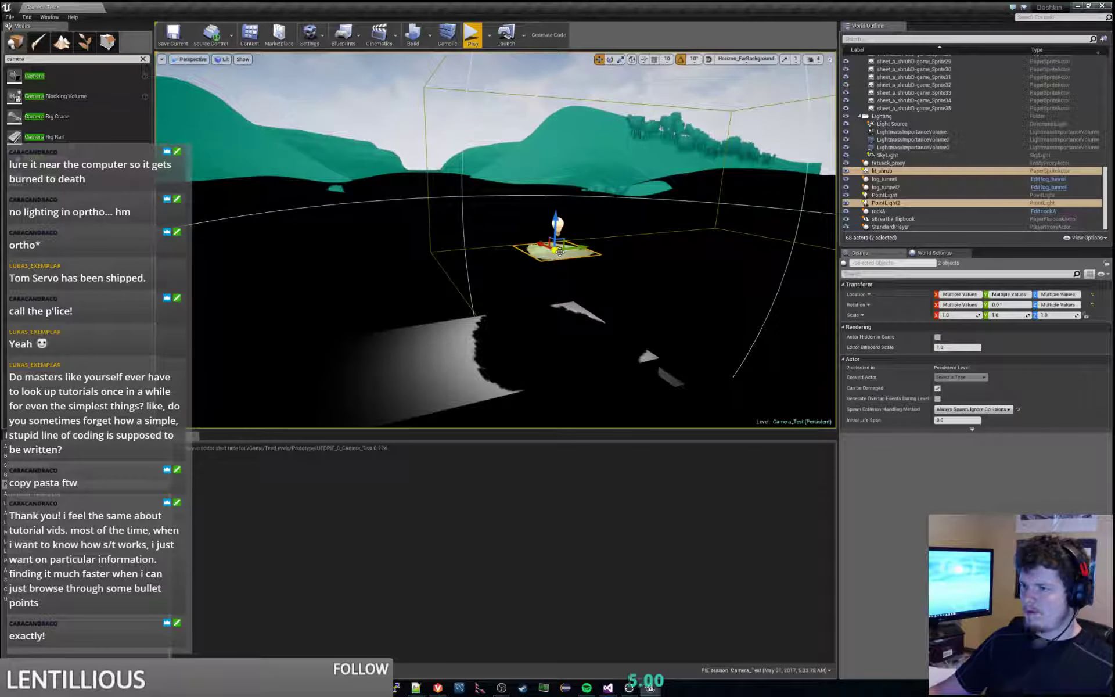
key("ctrl+w")
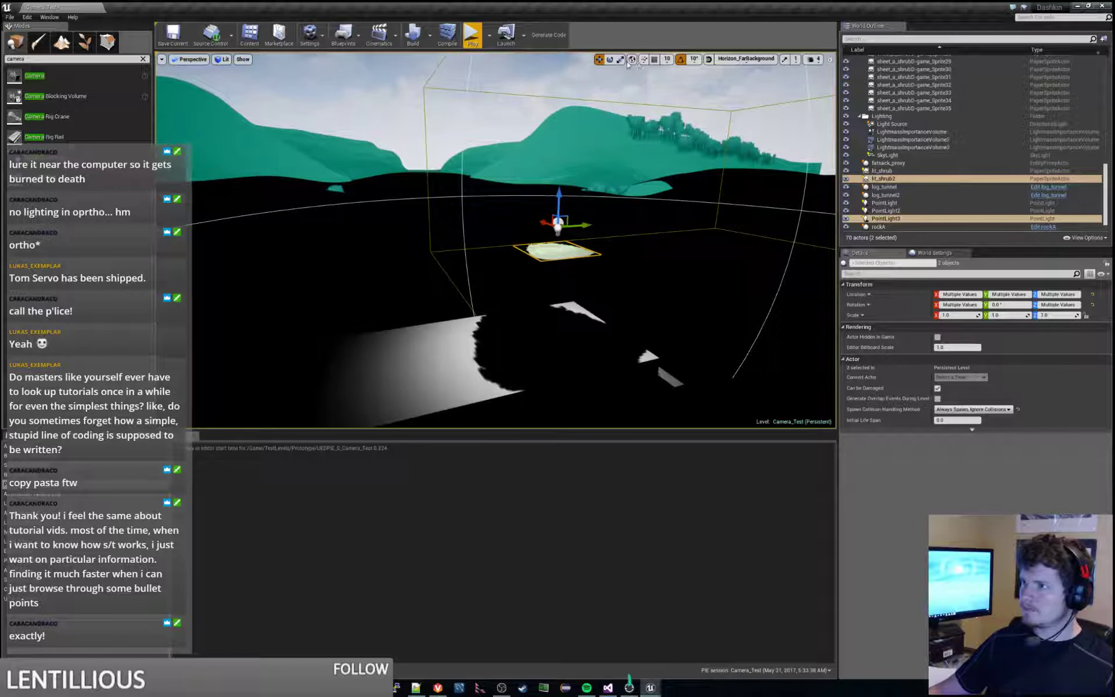
left_click(612, 61)
mouse_move(577, 204)
left_mouse_down()
mouse_move(585, 250)
mouse_move(577, 204)
left_mouse_up()
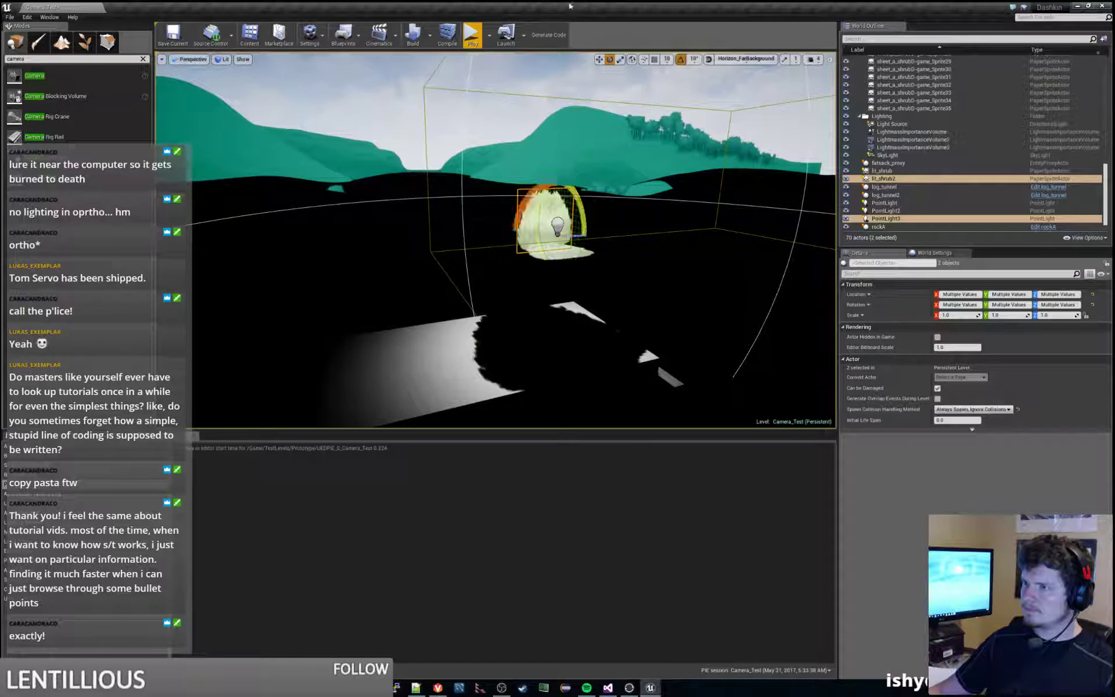
Step: Lower the duplicated shrub and light onto the platform and delete the duplicated point light
left_click(599, 59)
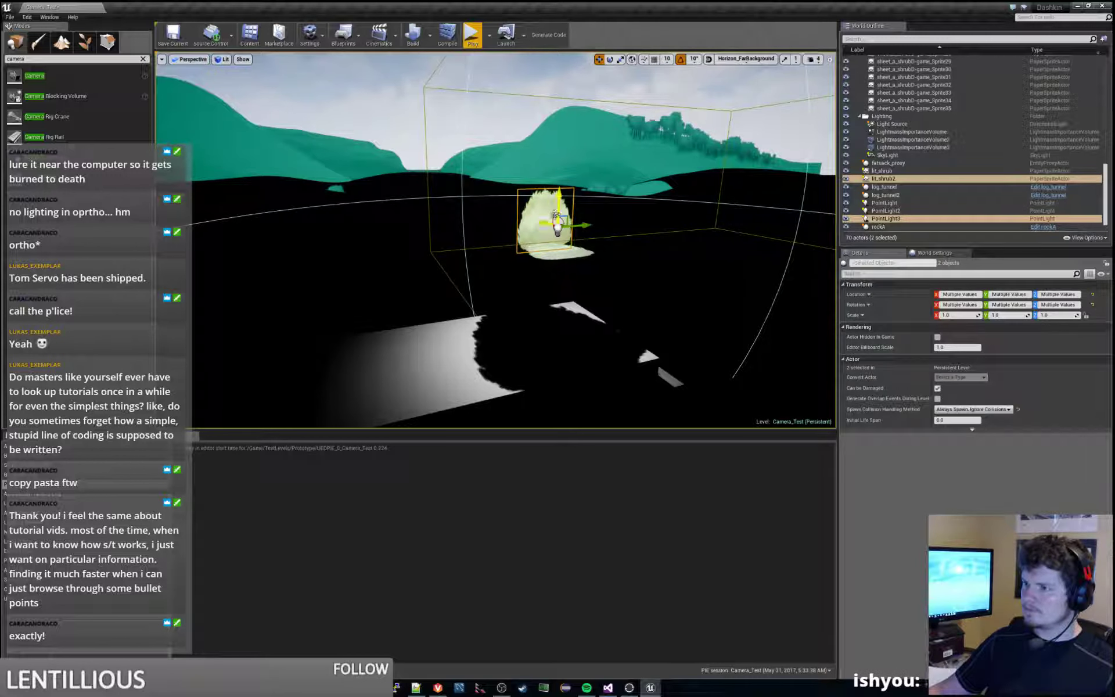
left_click_drag(552, 222, 548, 319)
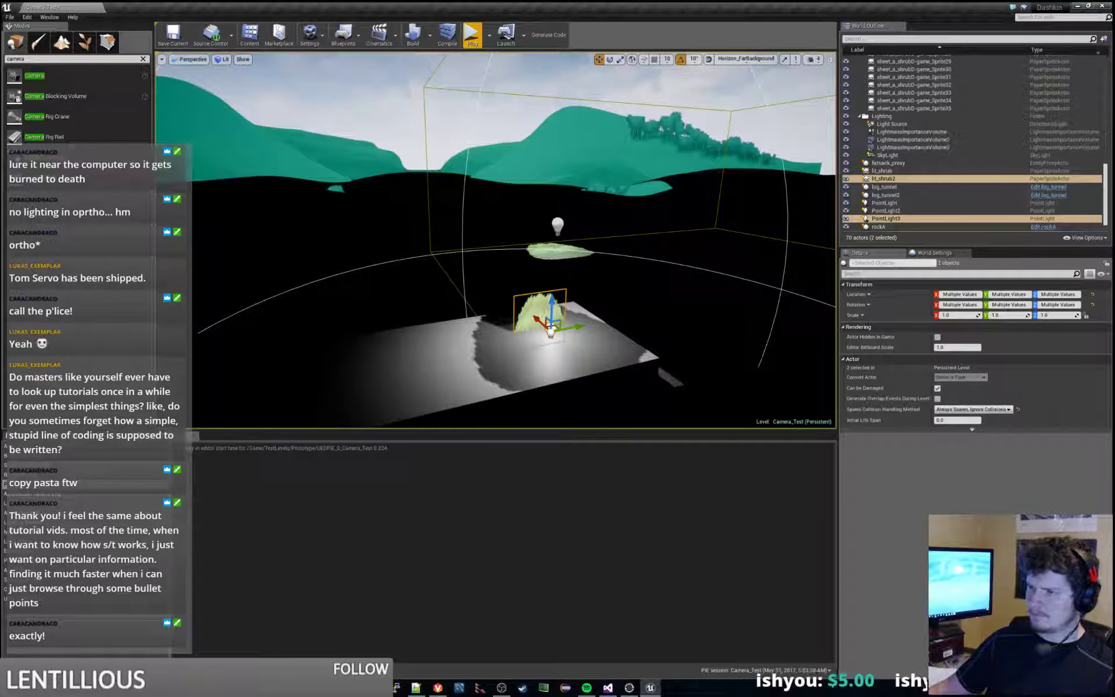
left_click(547, 318)
left_click(553, 330)
key("Delete")
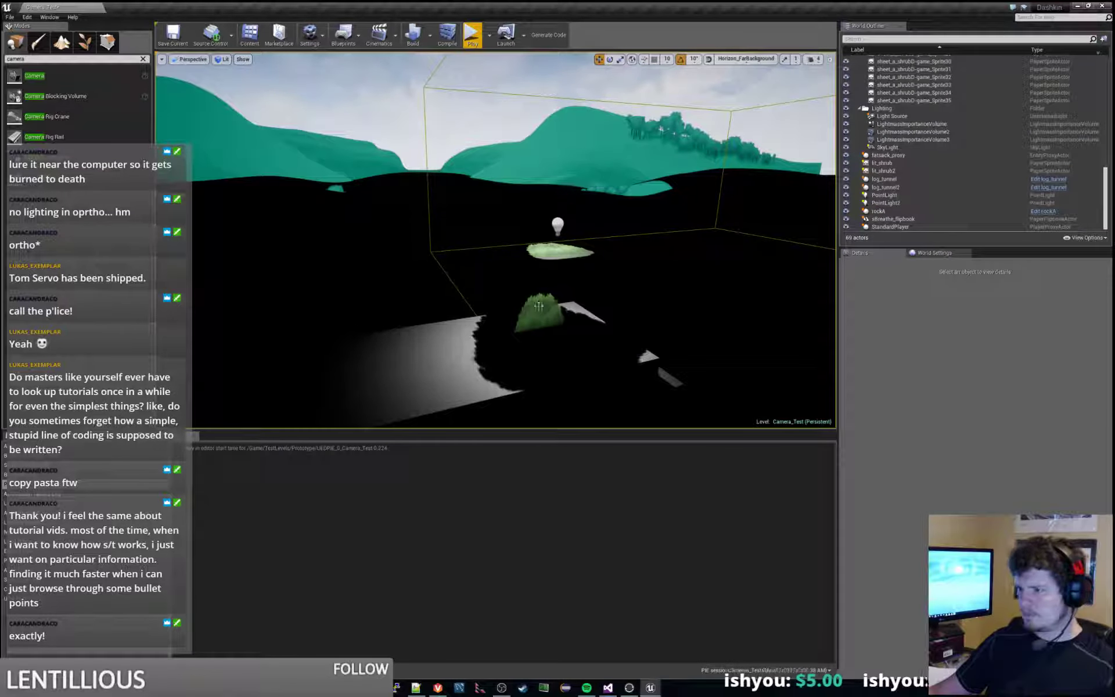
Step: Shift the upright lit_shrub2 slightly within the flattened shrub's shadow on the platform
left_click(539, 307)
mouse_move(529, 305)
left_mouse_down()
mouse_move(513, 292)
mouse_move(524, 305)
left_mouse_up()
left_click(465, 299)
left_click(517, 298)
left_click(487, 285)
right_click_drag(487, 285, 429, 299)
left_click(482, 296)
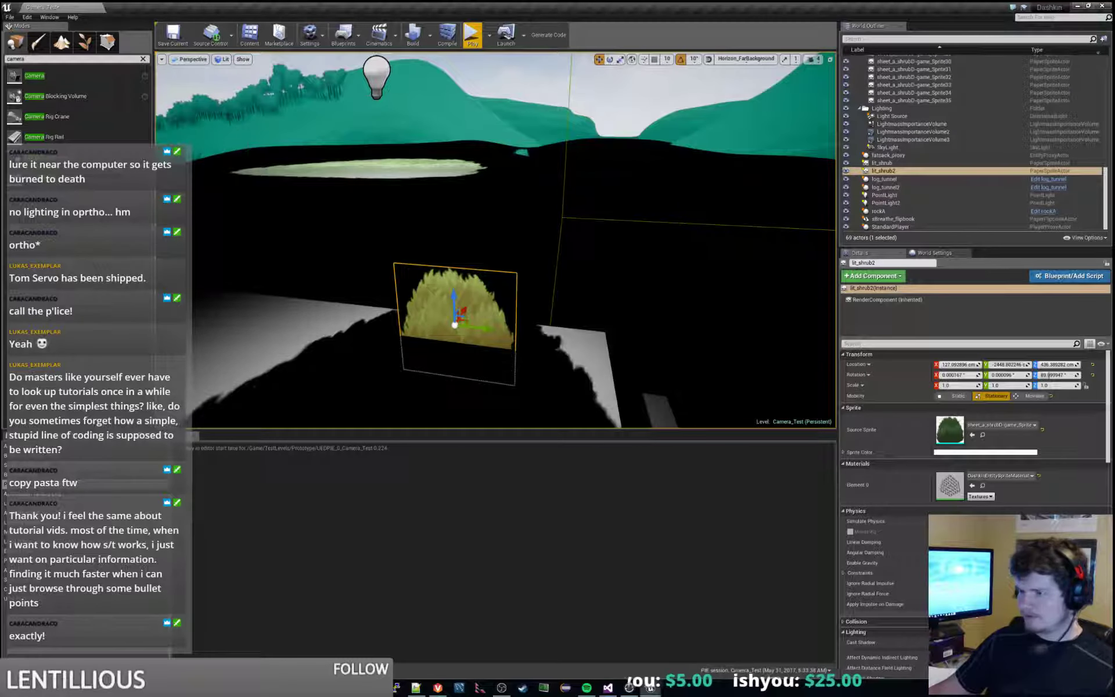
key("f")
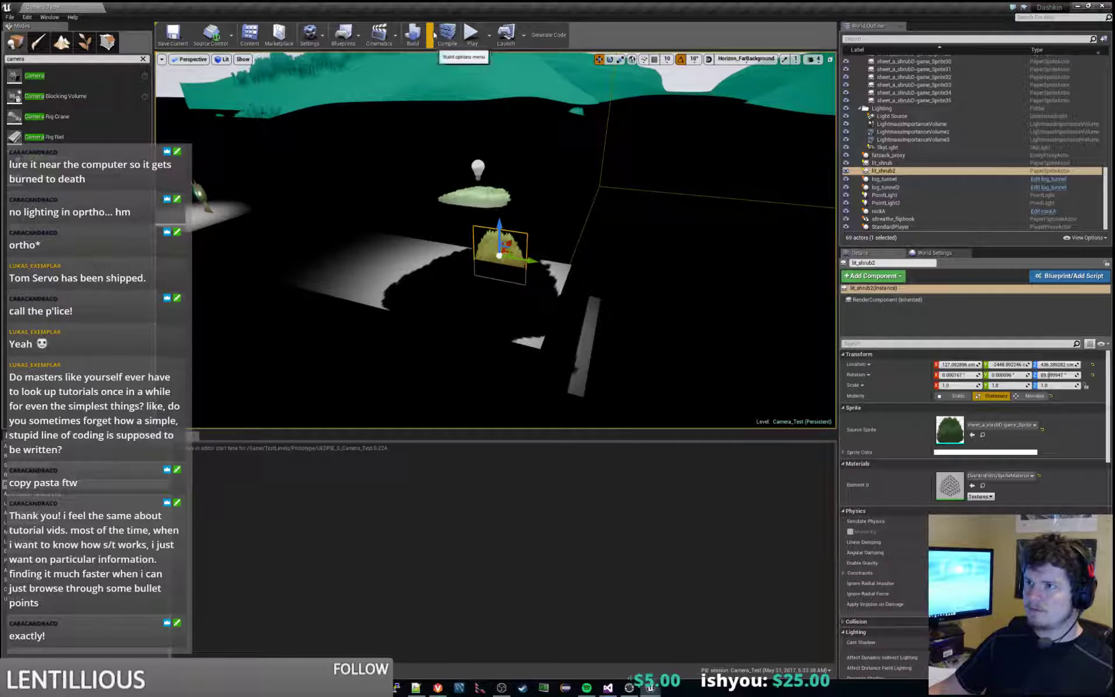
Step: Rebuild the level's lighting and playtest to compare the character with the upright lit_shrub2 in the shadow
left_click(433, 35)
left_click(443, 60)
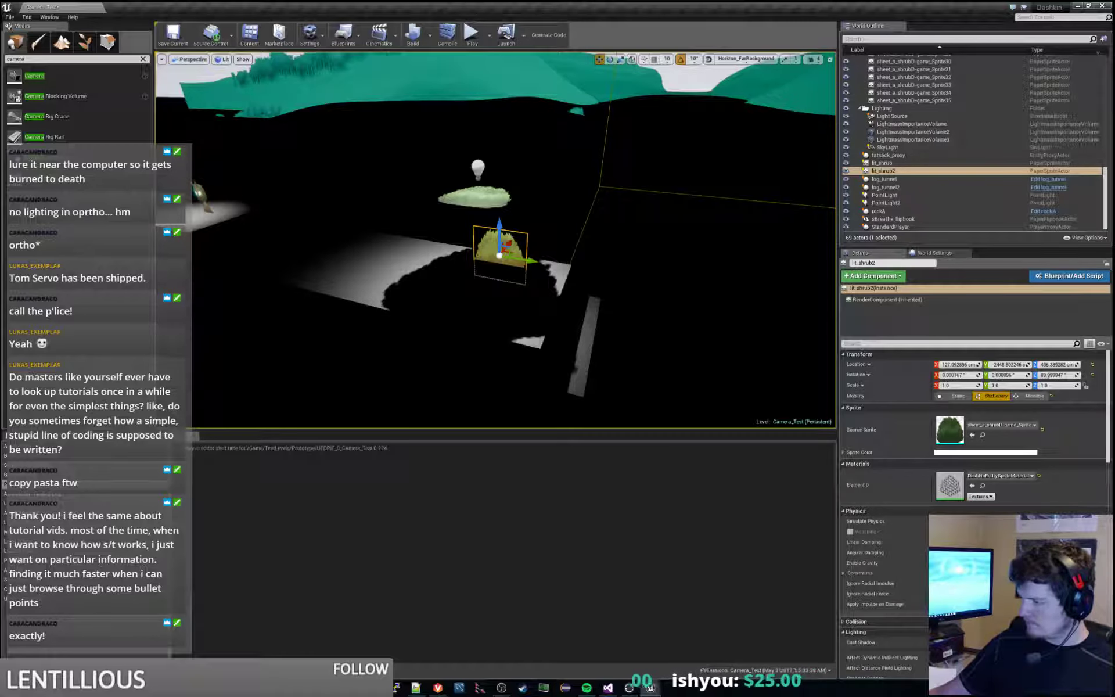
left_click(697, 326)
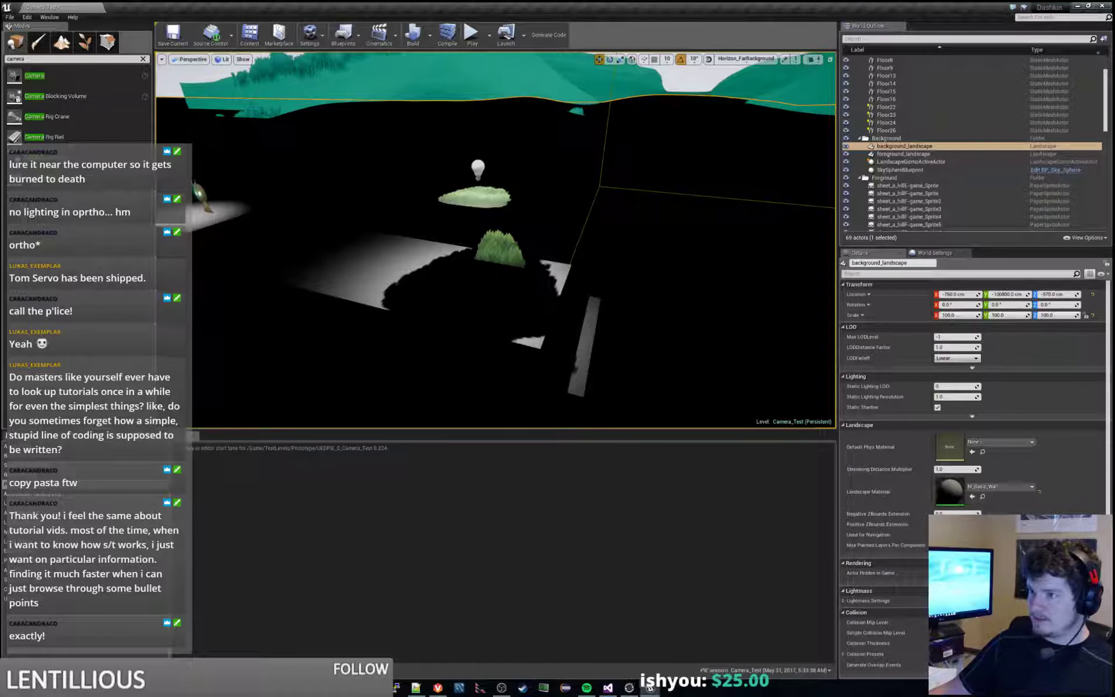
right_click_drag(697, 325, 659, 349)
left_click(510, 153)
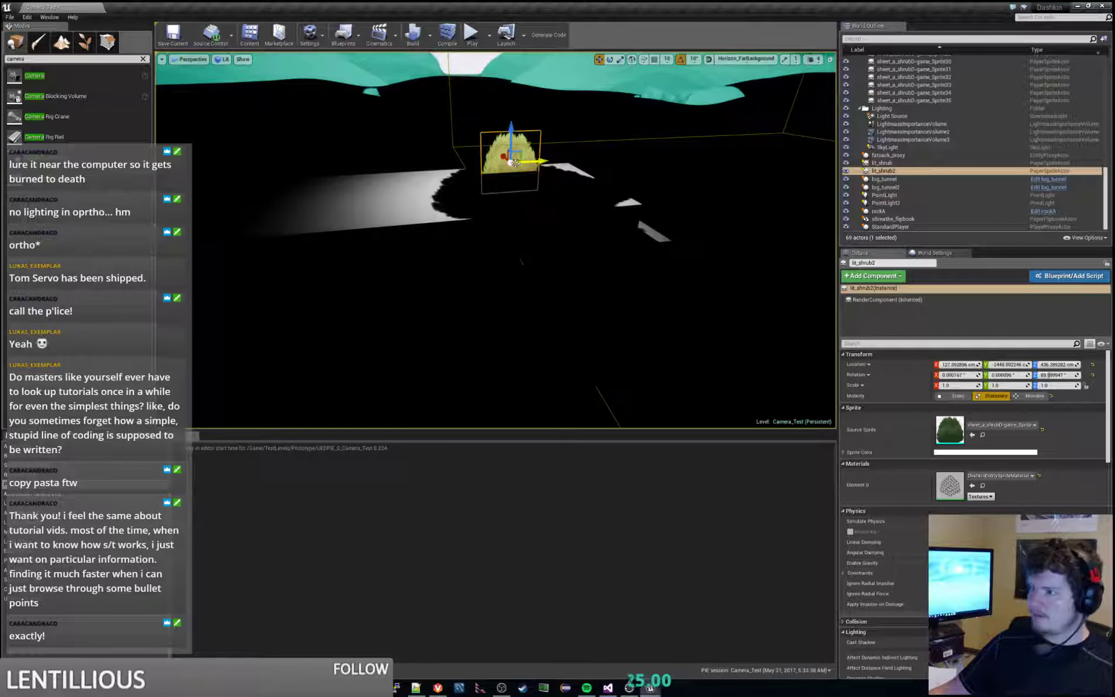
left_click(472, 36)
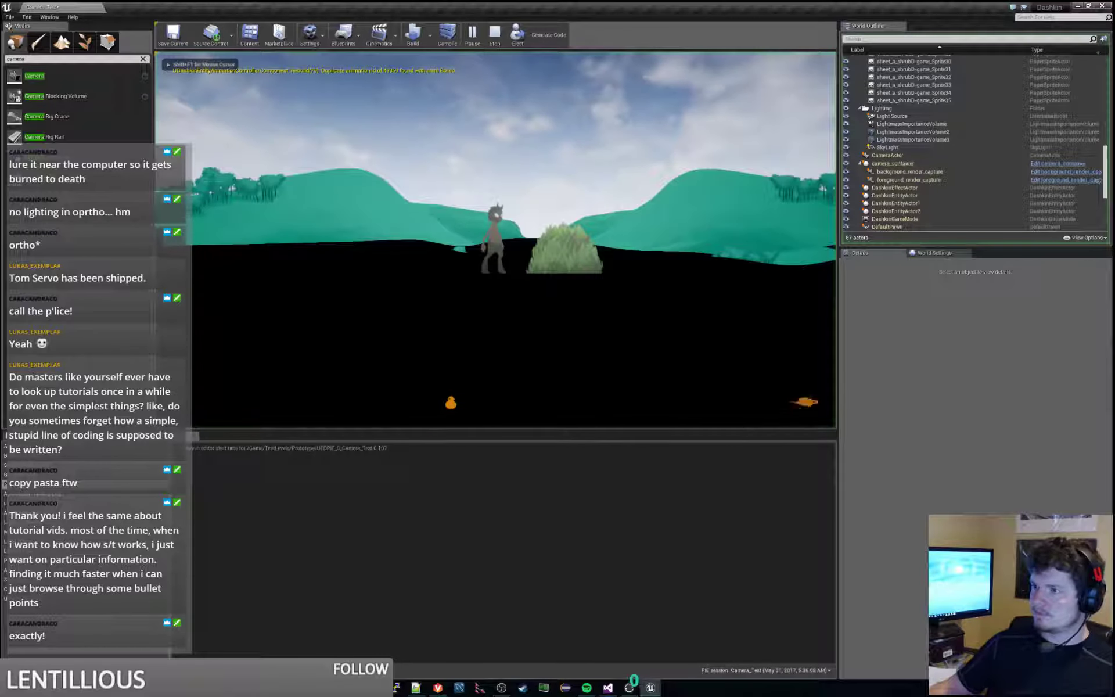
Step: End the playtest and turn off Cast Shadow on the upright lit_shrub2, viewing its lighting channels
key("Escape")
left_click(459, 223)
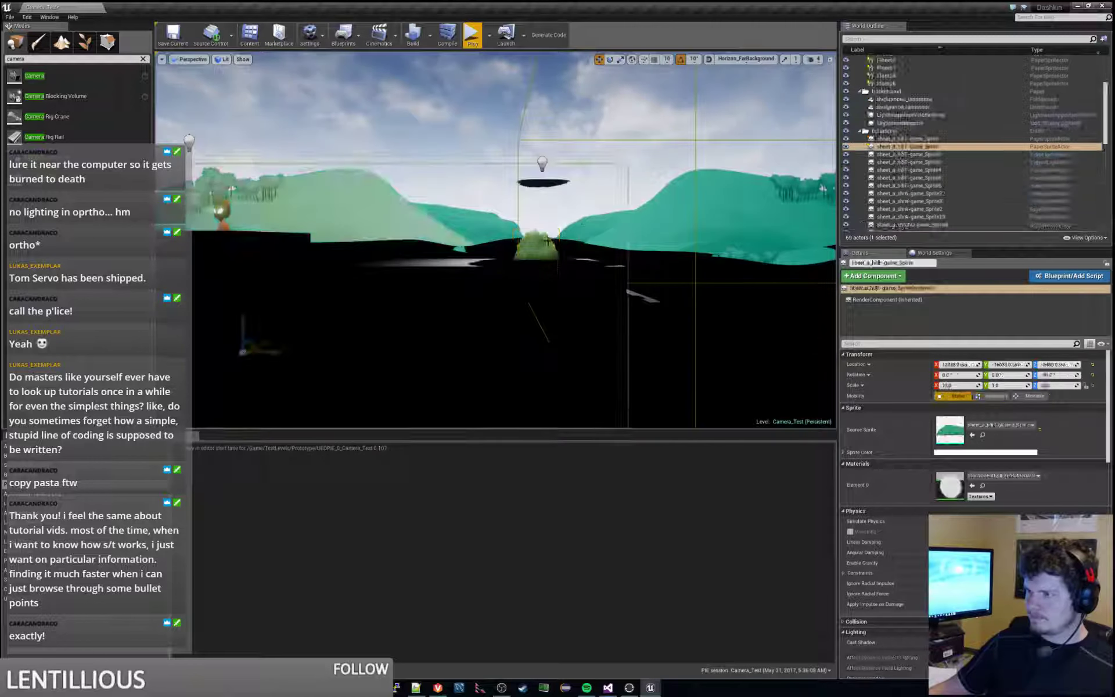
left_click(536, 246)
scroll(883, 542, "down", 2)
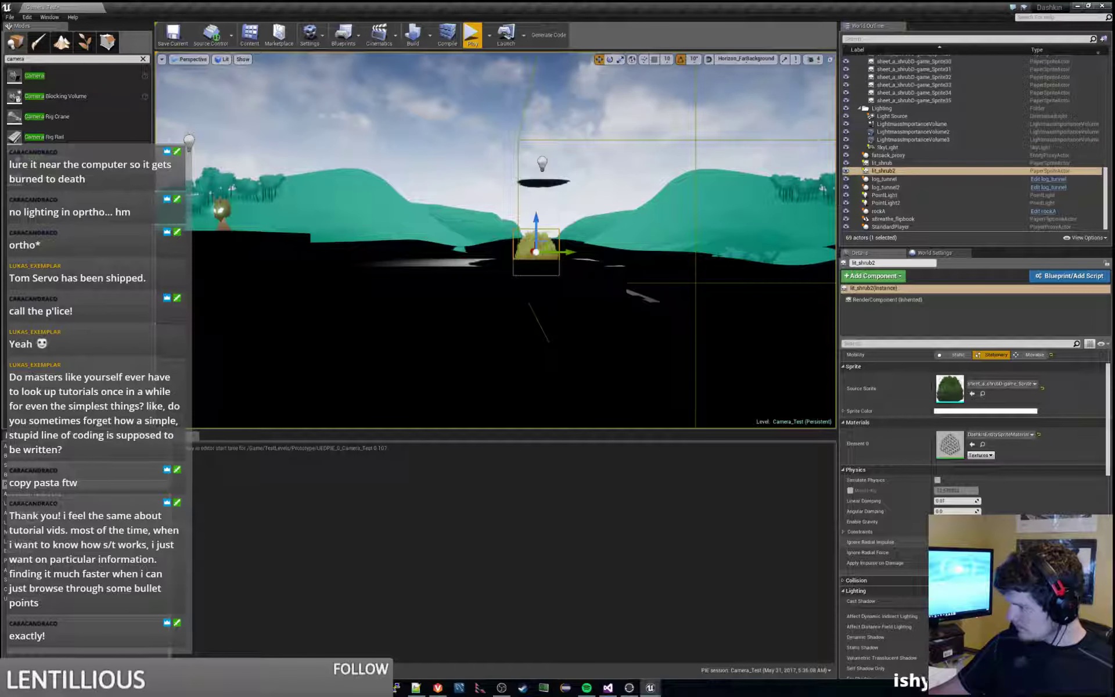
scroll(969, 474, "down", 2)
scroll(969, 474, "down", 2)
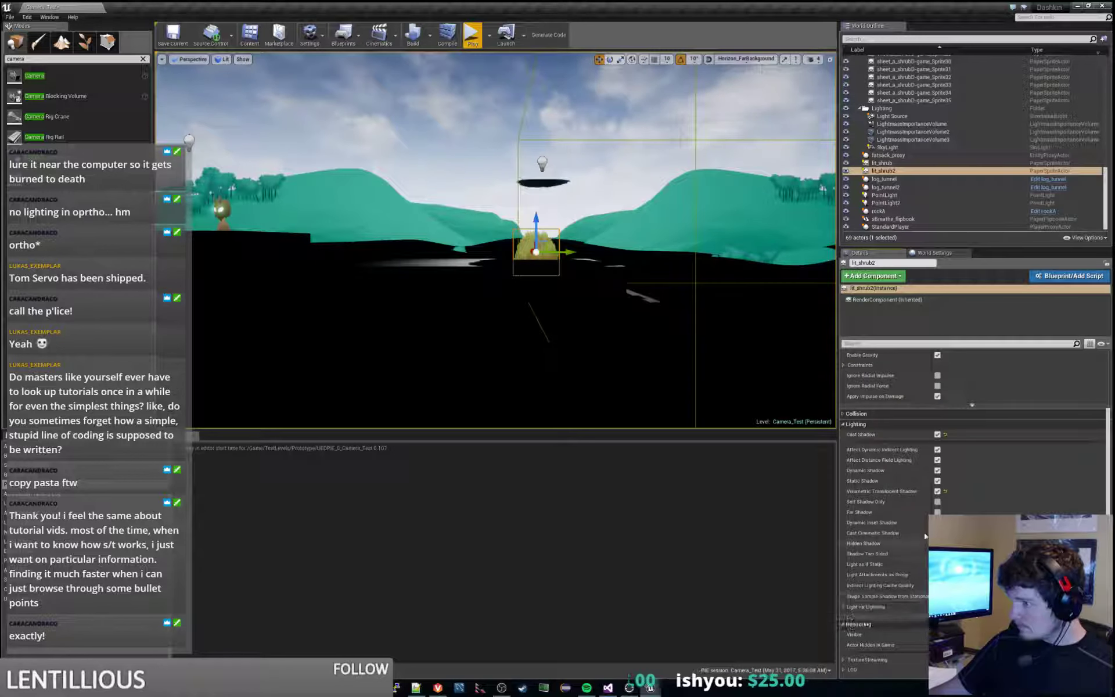
left_click(845, 608)
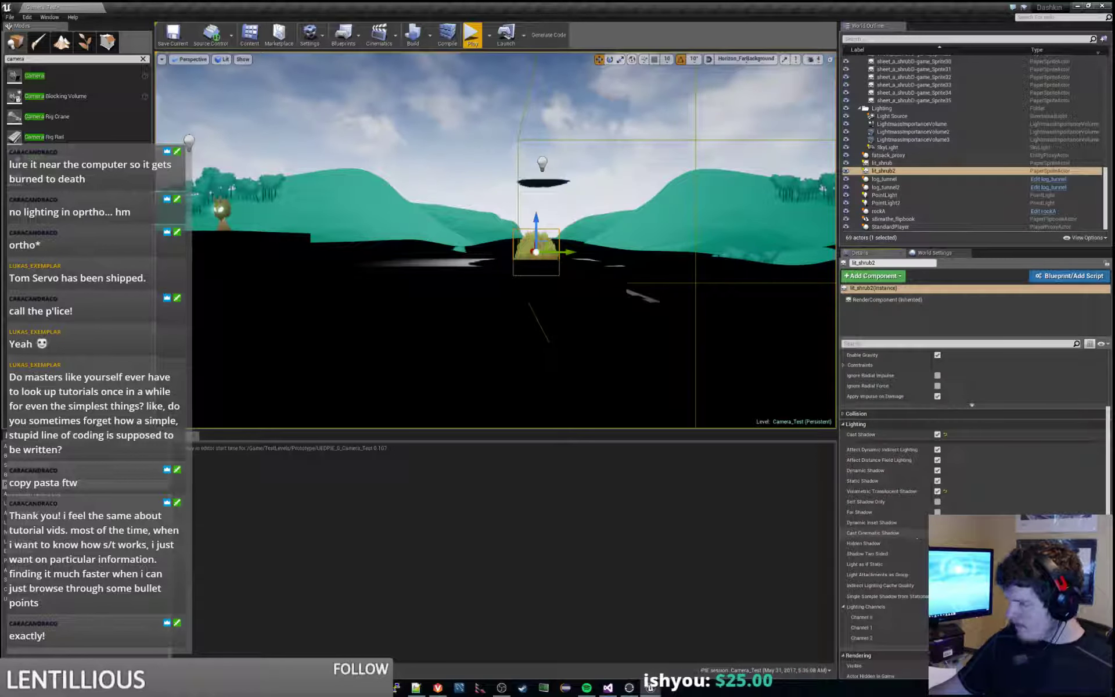
left_click(938, 435)
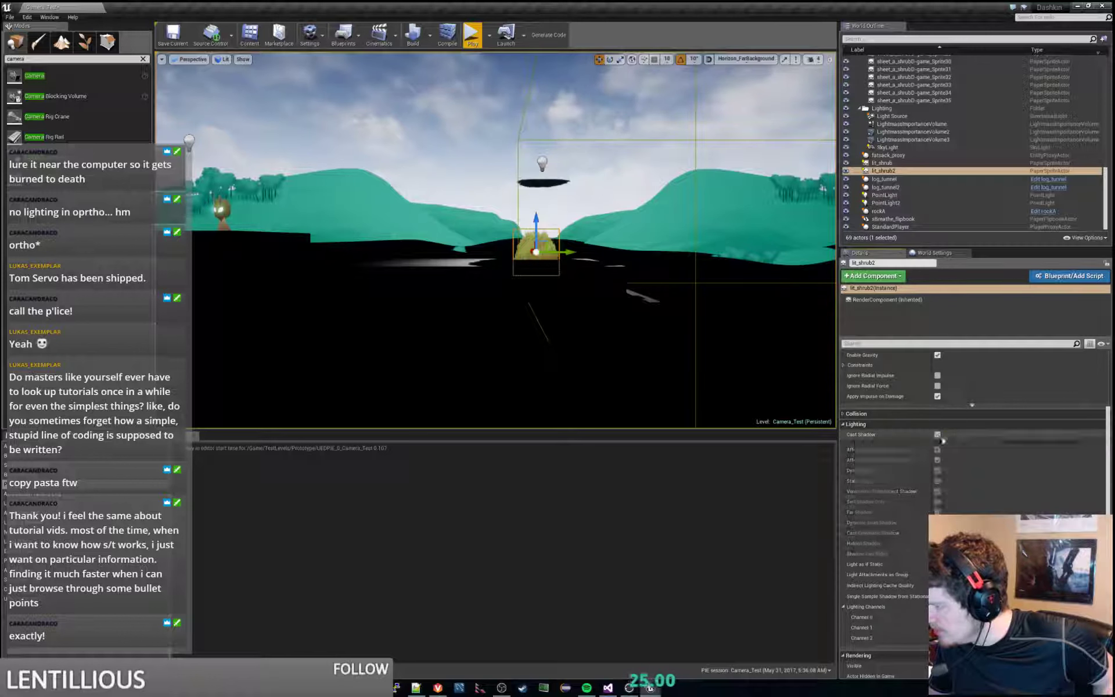
Step: Review lit_shrub2's remaining settings and playtest the level with its shadow casting off
scroll(942, 441, "up", 2)
scroll(942, 440, "up", 4)
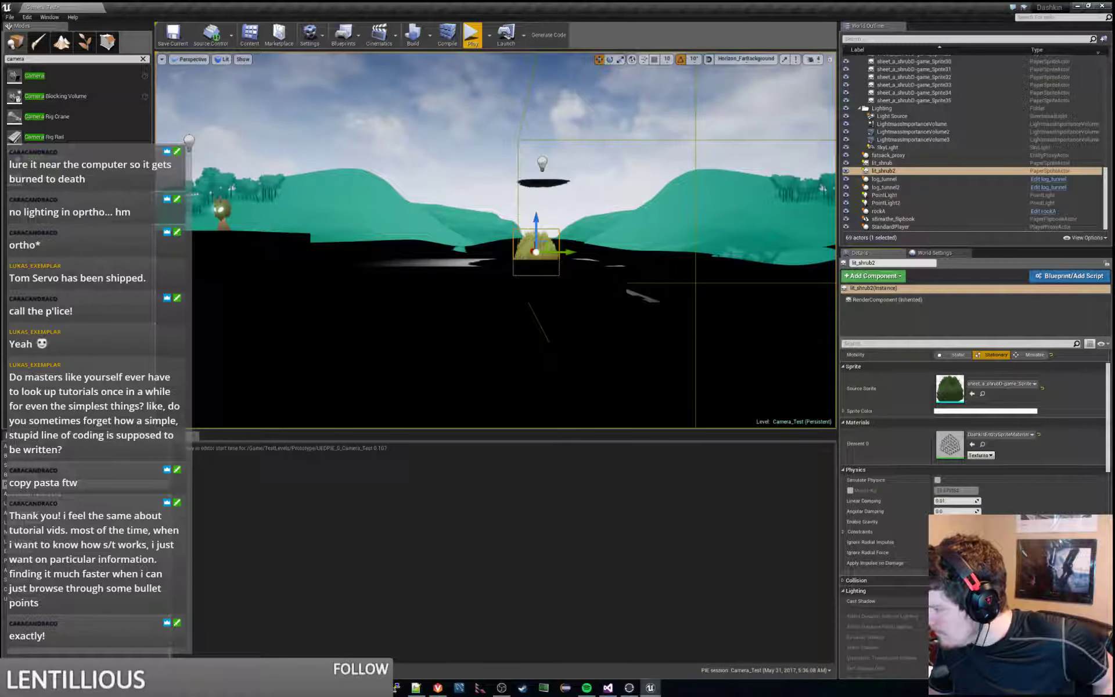
scroll(976, 435, "down", 2)
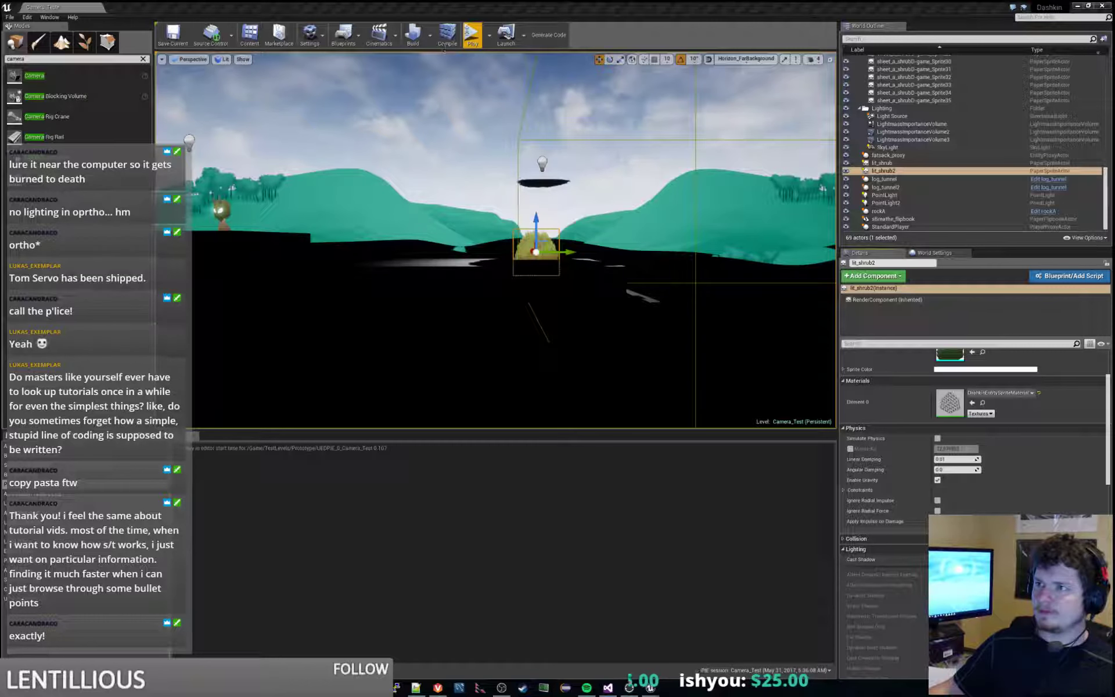
key("Escape")
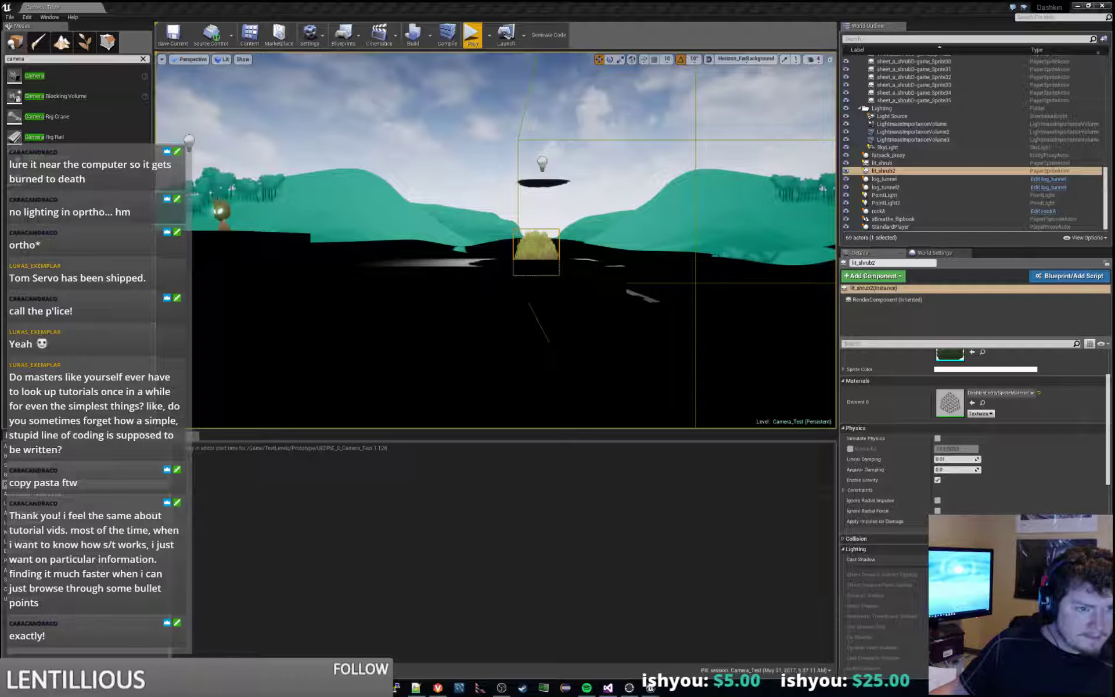
Step: Examine lit_shrub2's lighting, lighting channel, rendering and actor settings for anything affecting how it is lit
left_click(483, 216)
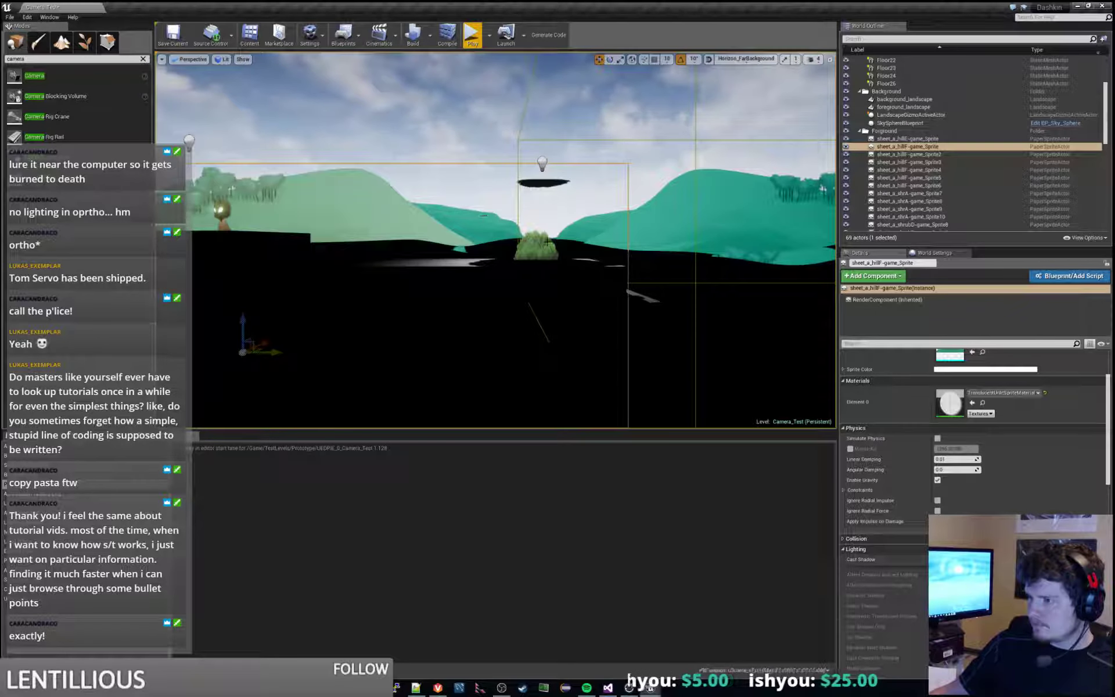
left_click(546, 242)
scroll(1075, 476, "down", 3)
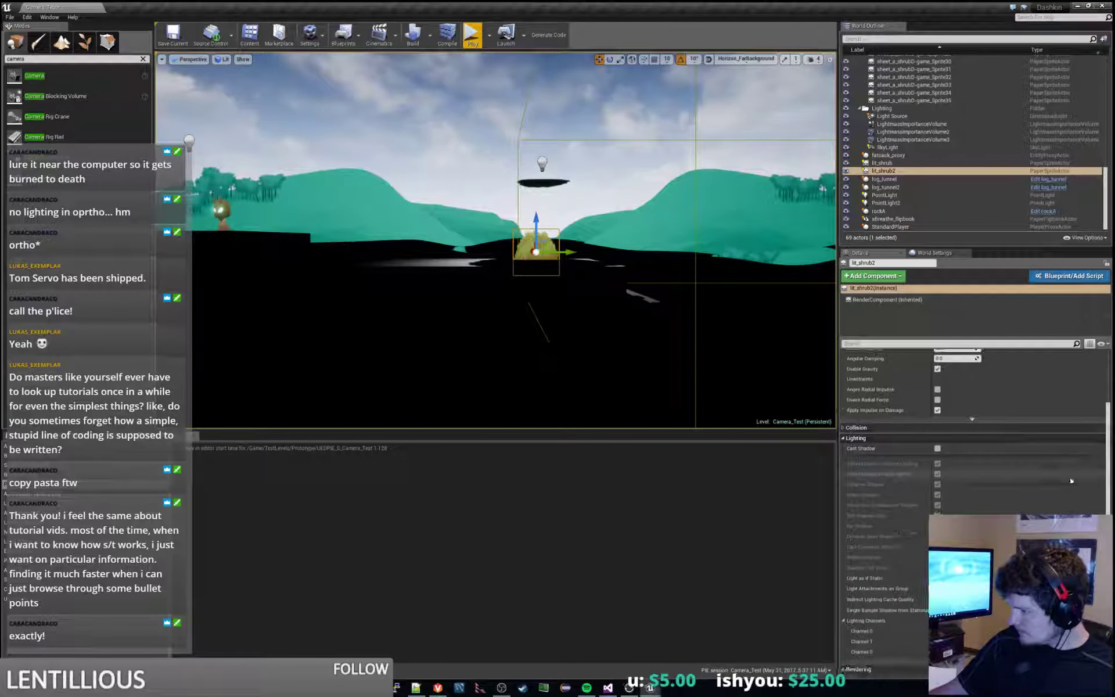
scroll(1051, 479, "down", 2)
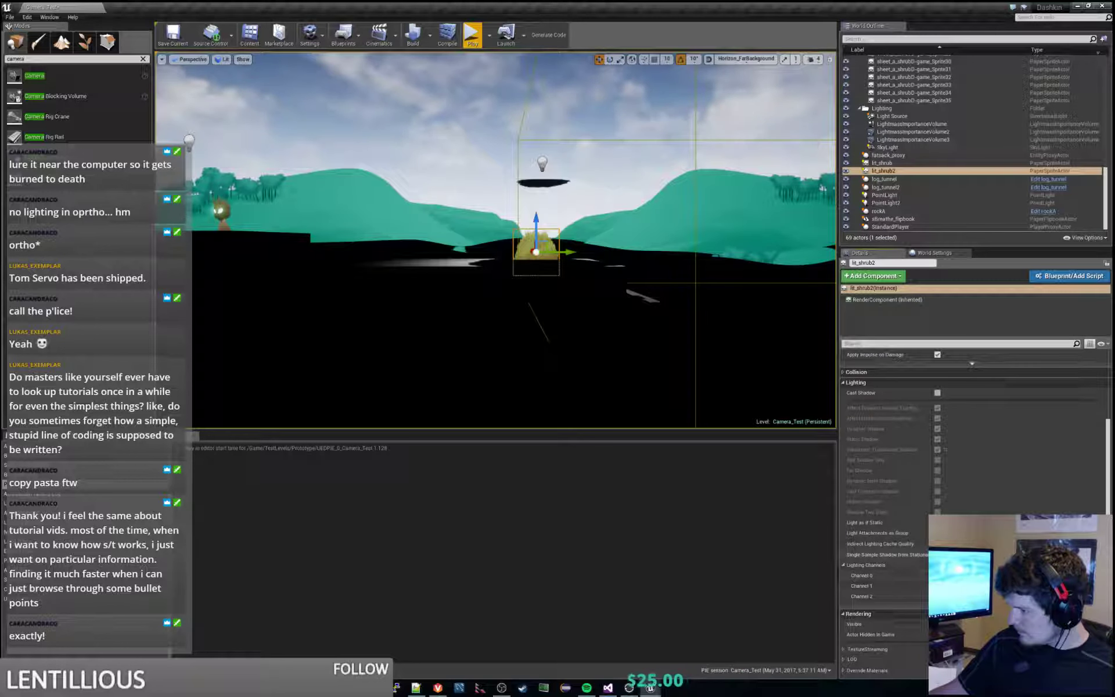
scroll(885, 552, "down", 5)
scroll(997, 513, "down", 3)
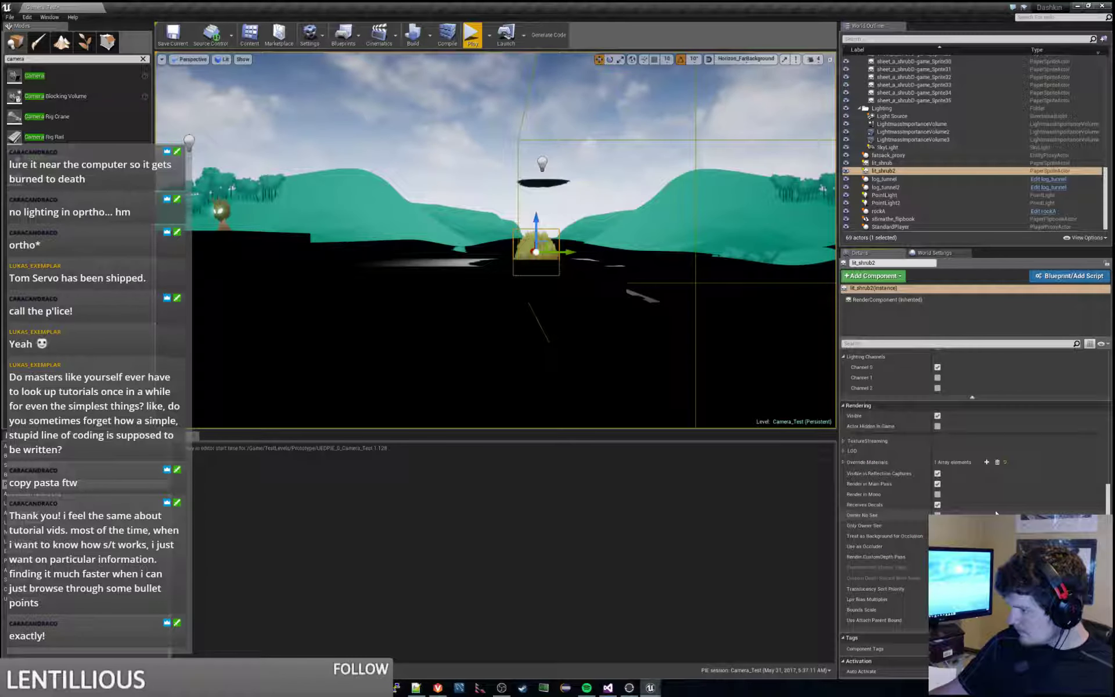
scroll(997, 513, "down", 4)
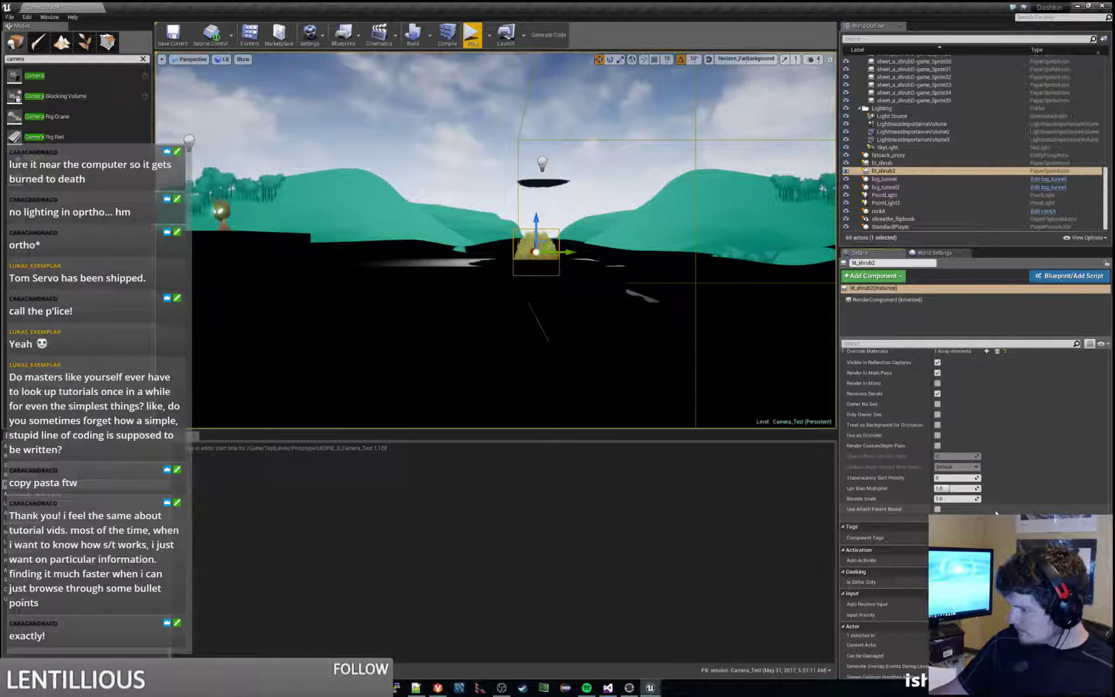
scroll(996, 513, "down", 4)
scroll(997, 513, "down", 1)
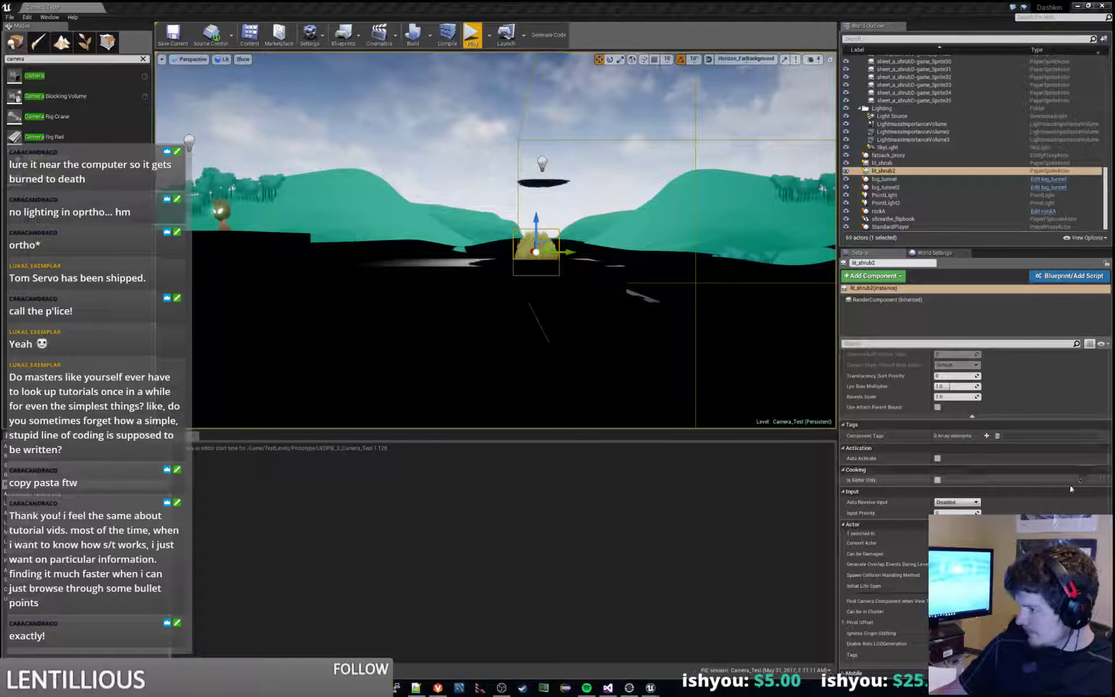
Step: Enable Shadow Two Sided on the flattened lit_shrub and on lit_shrub2, and turn lit_shrub2's Cast Shadow back on
left_click(533, 182)
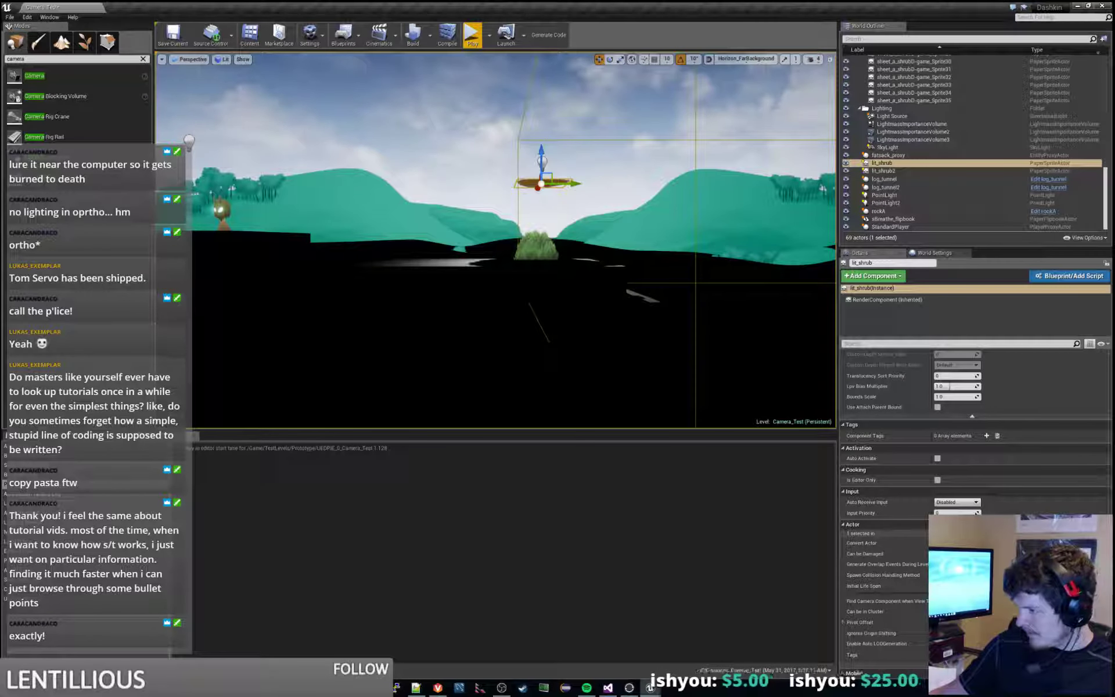
scroll(976, 465, "up", 6)
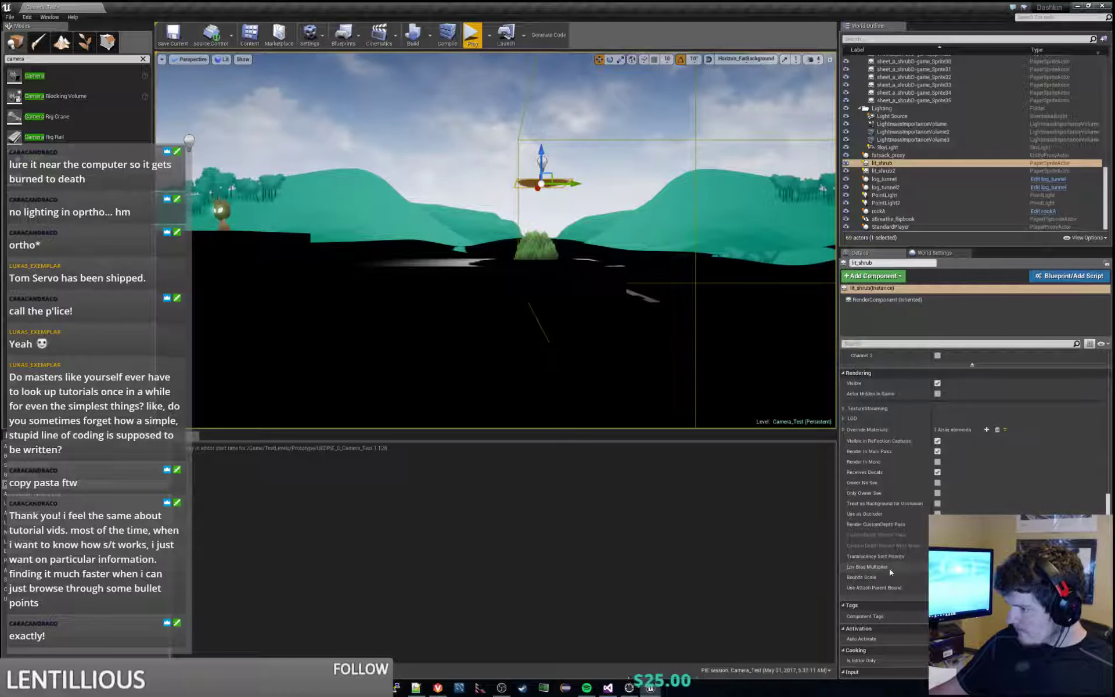
scroll(898, 571, "up", 2)
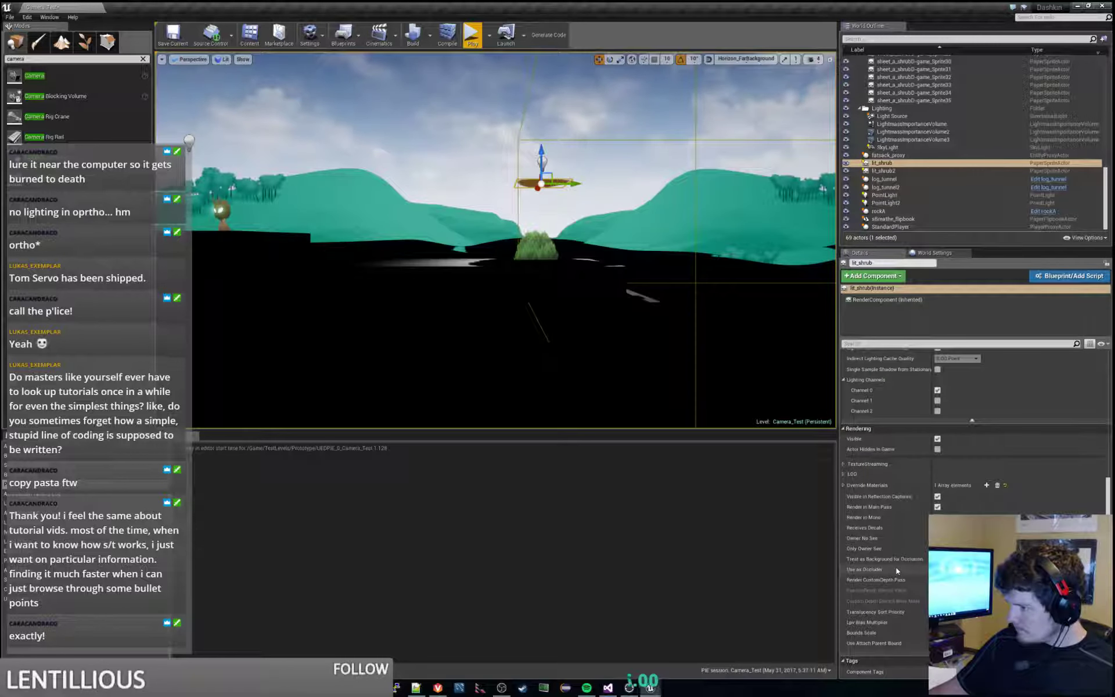
scroll(898, 571, "up", 1)
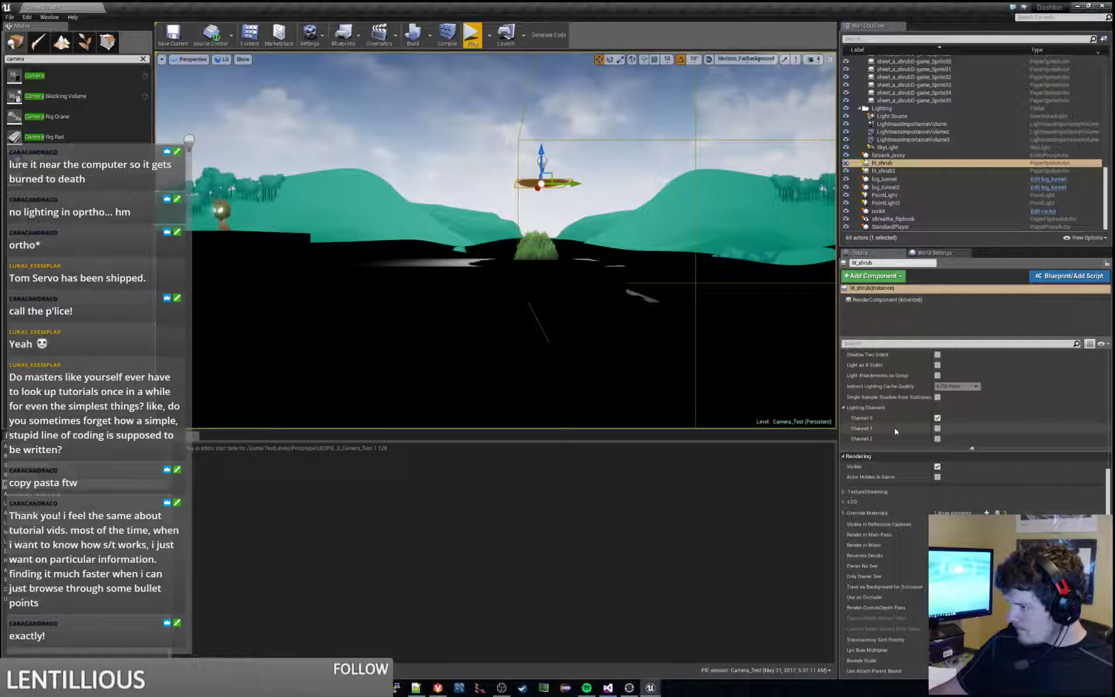
scroll(895, 427, "up", 2)
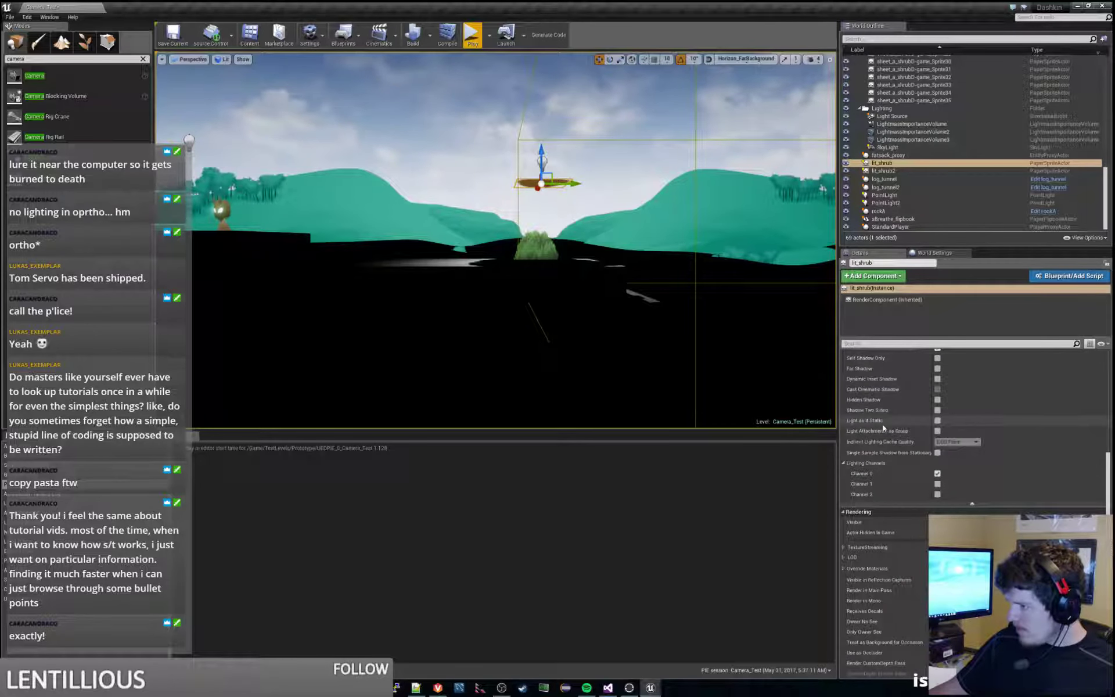
left_click(937, 411)
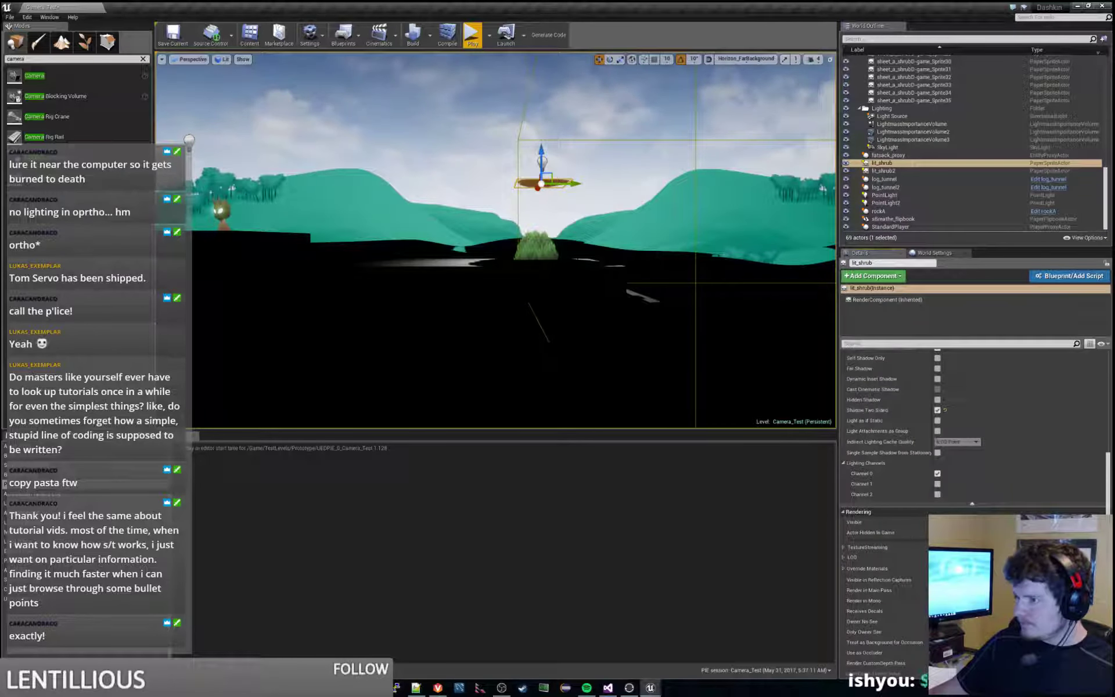
left_click(884, 170)
scroll(938, 421, "up", 3)
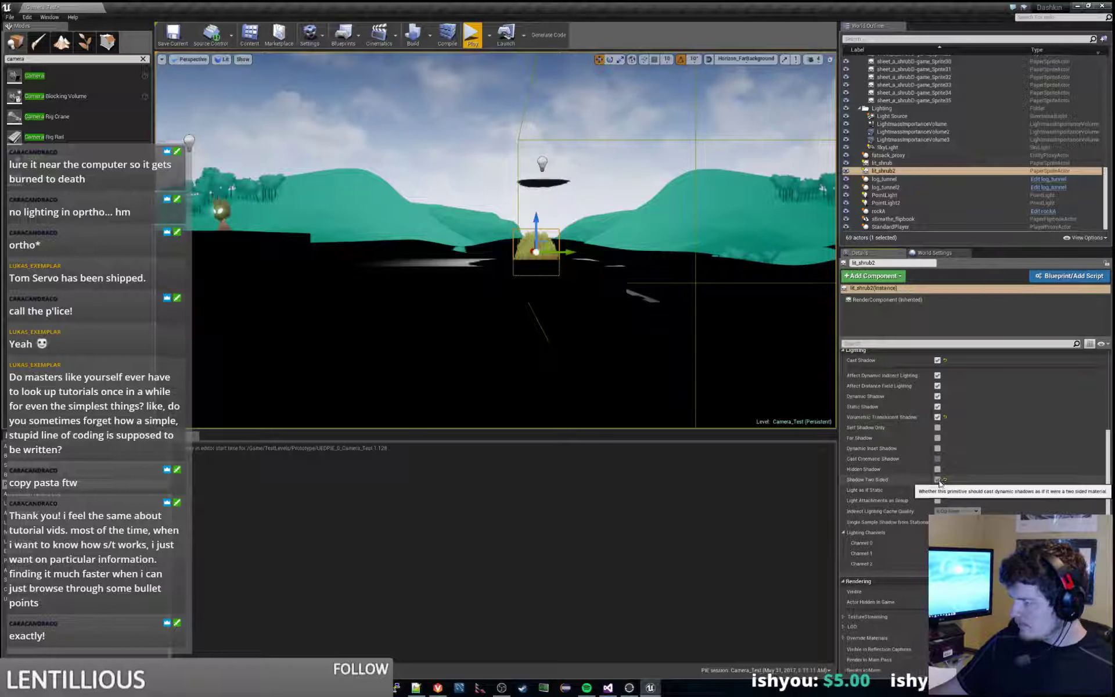
Step: Playtest the level, walking the character back and forth near the upright shrub to compare their shading
left_click(598, 149)
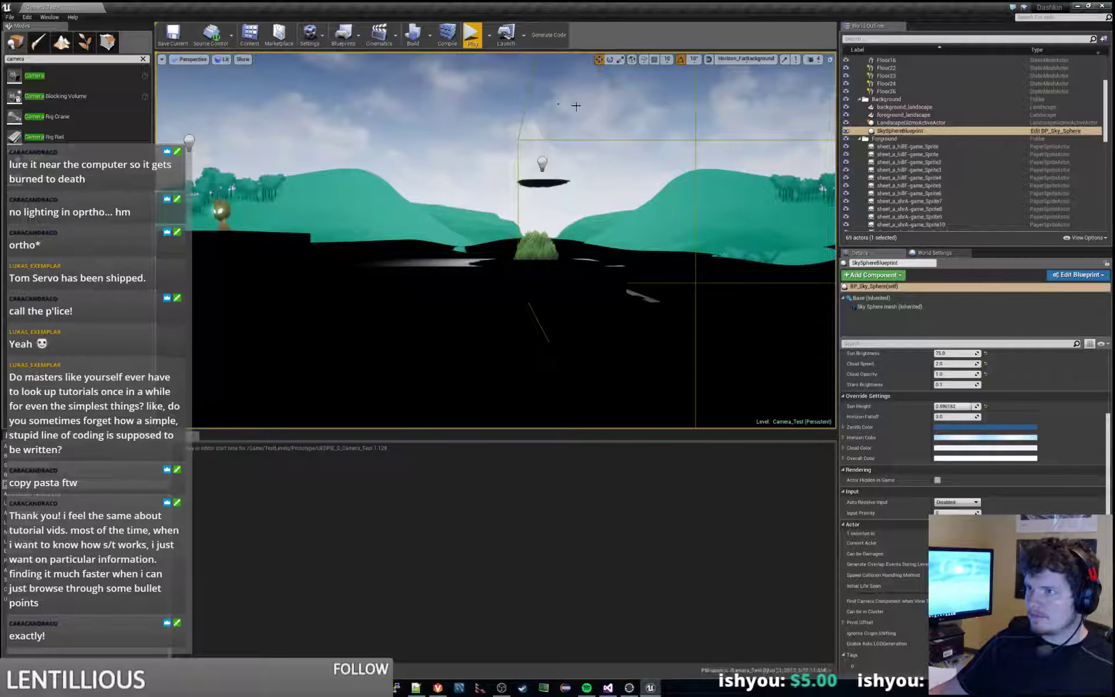
left_click(473, 36)
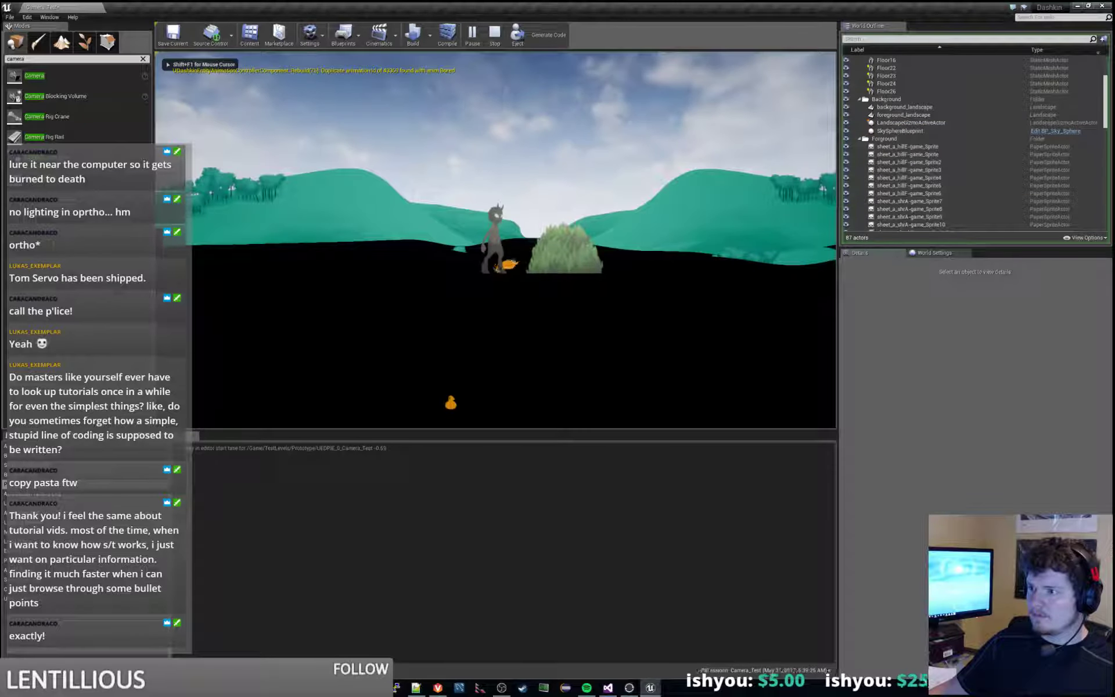
key("d")
key("a")
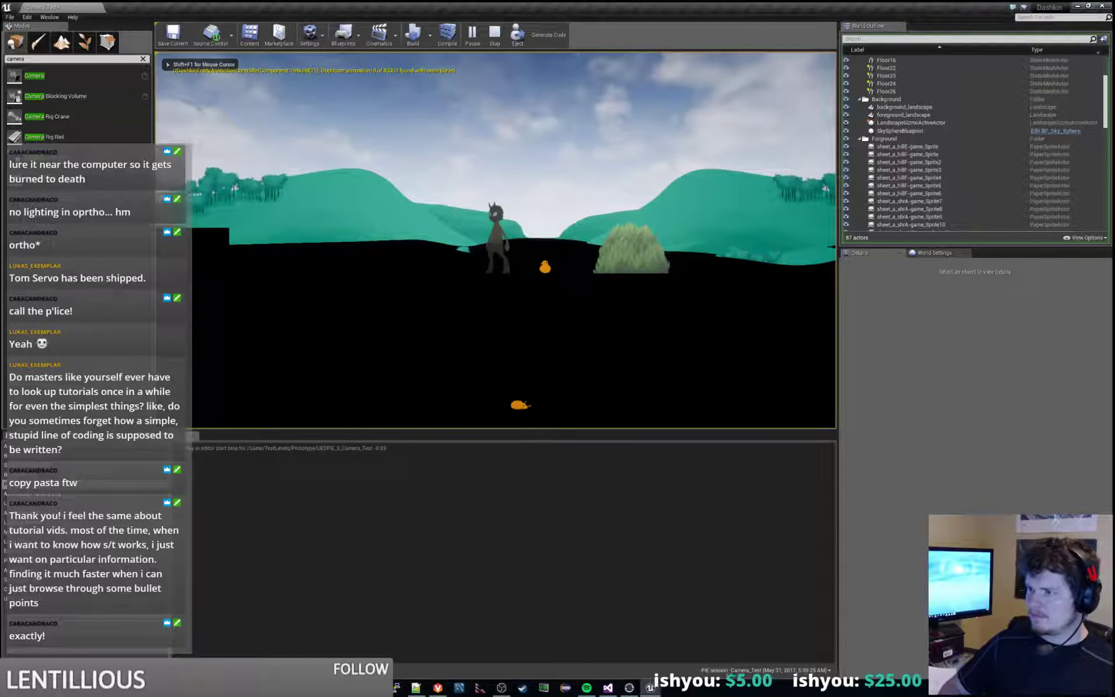
key("Escape")
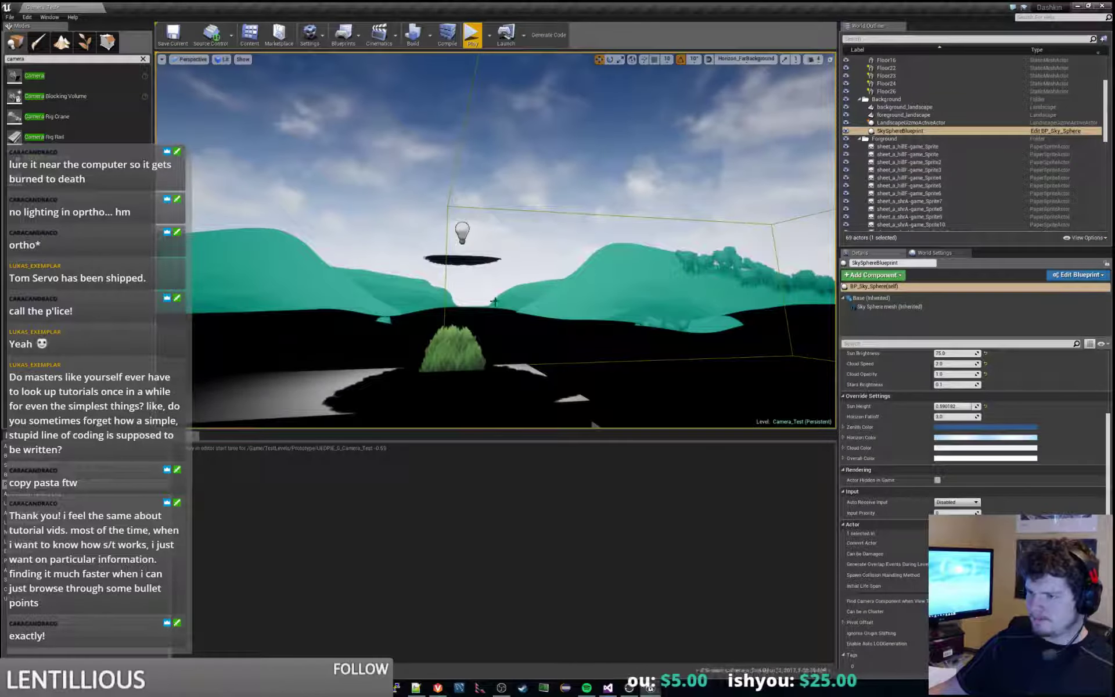
Step: Inspect the shrubs from the side and check their Volumetric Translucent Shadow setting by filtering for "Volumetric Translucent"
left_click(455, 345)
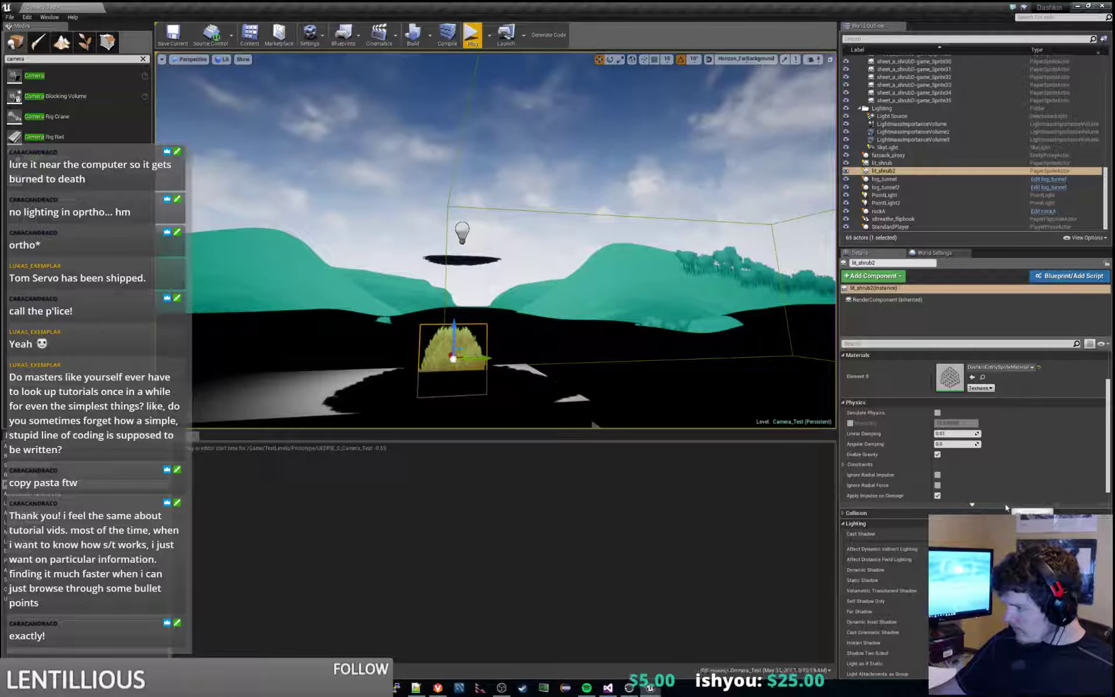
scroll(1006, 504, "up", 3)
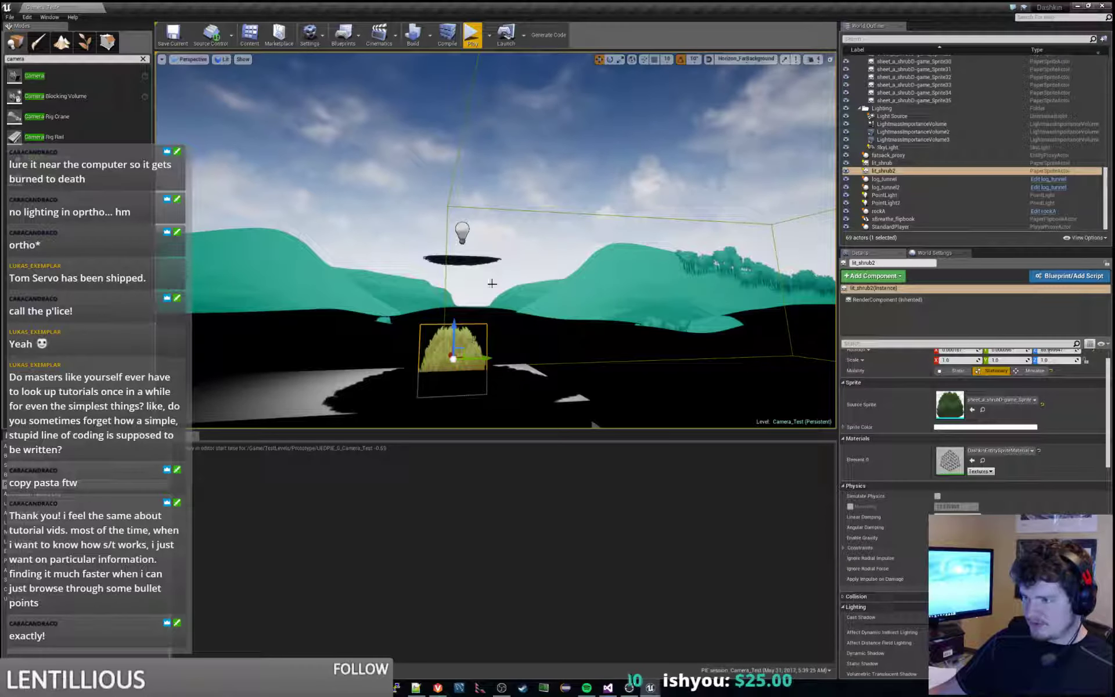
right_click_drag(491, 283, 622, 325)
key("a")
right_click_drag(455, 349, 455, 349)
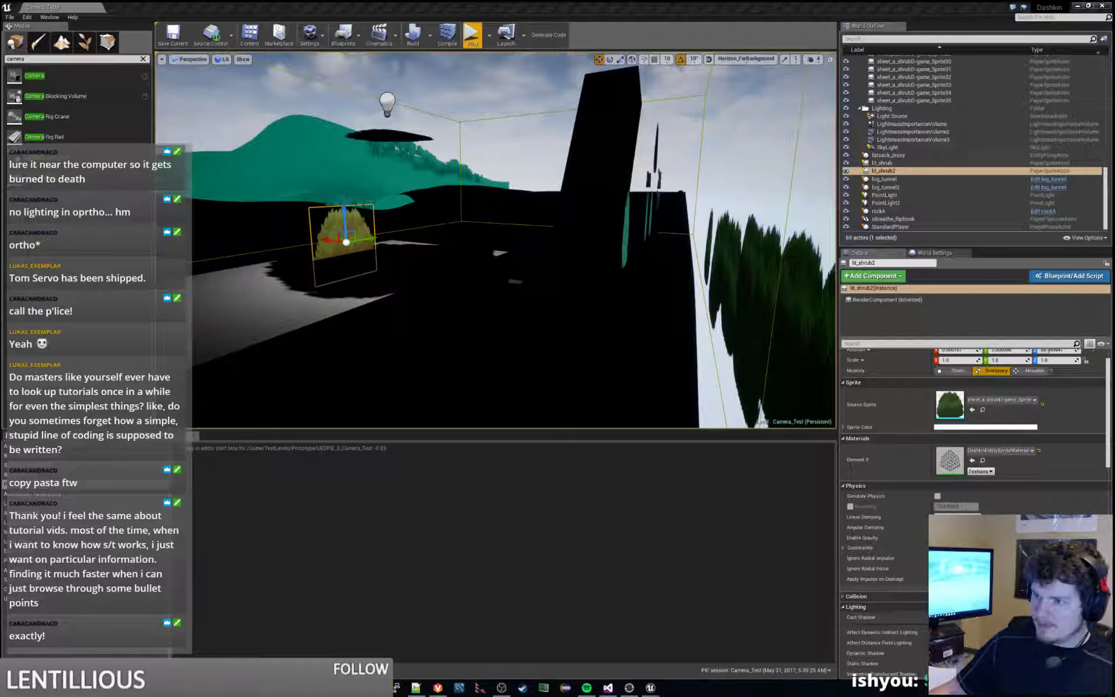
left_click(339, 179)
left_click(352, 224)
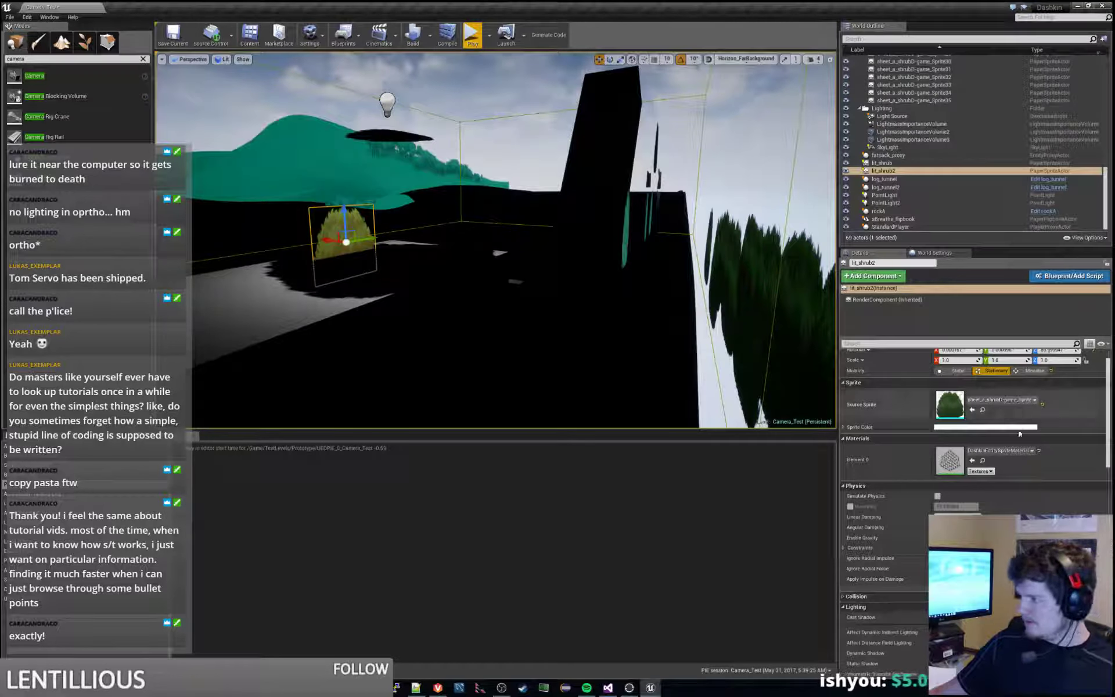
left_click(952, 343)
type("Volumetric Translucent")
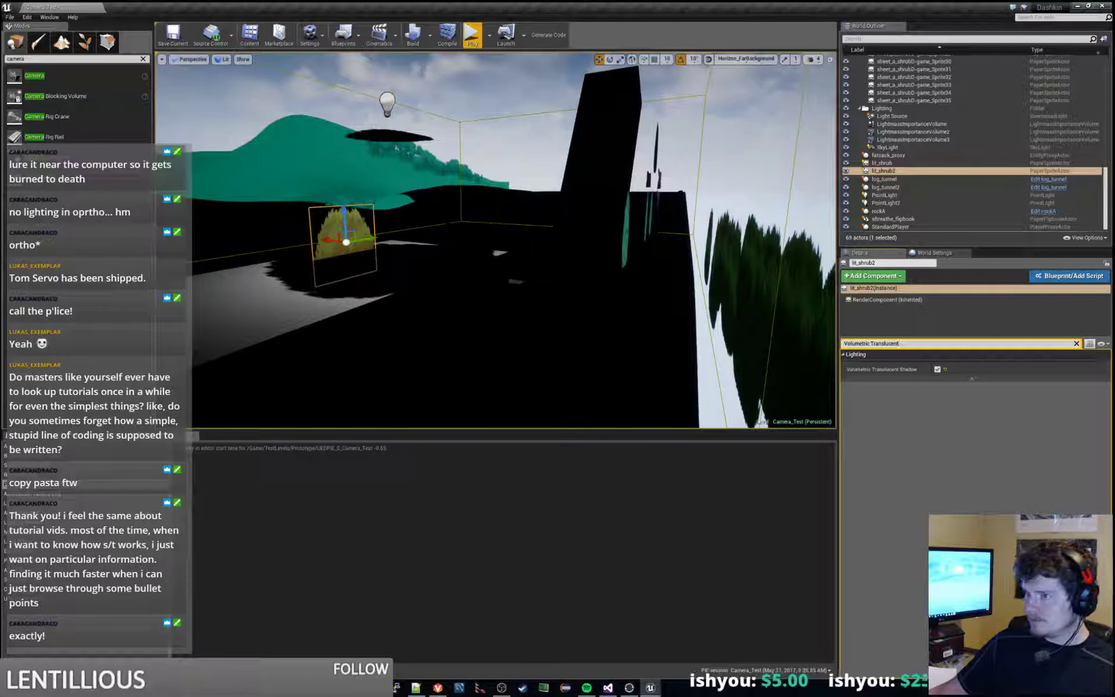
left_click(388, 135)
left_click(342, 230)
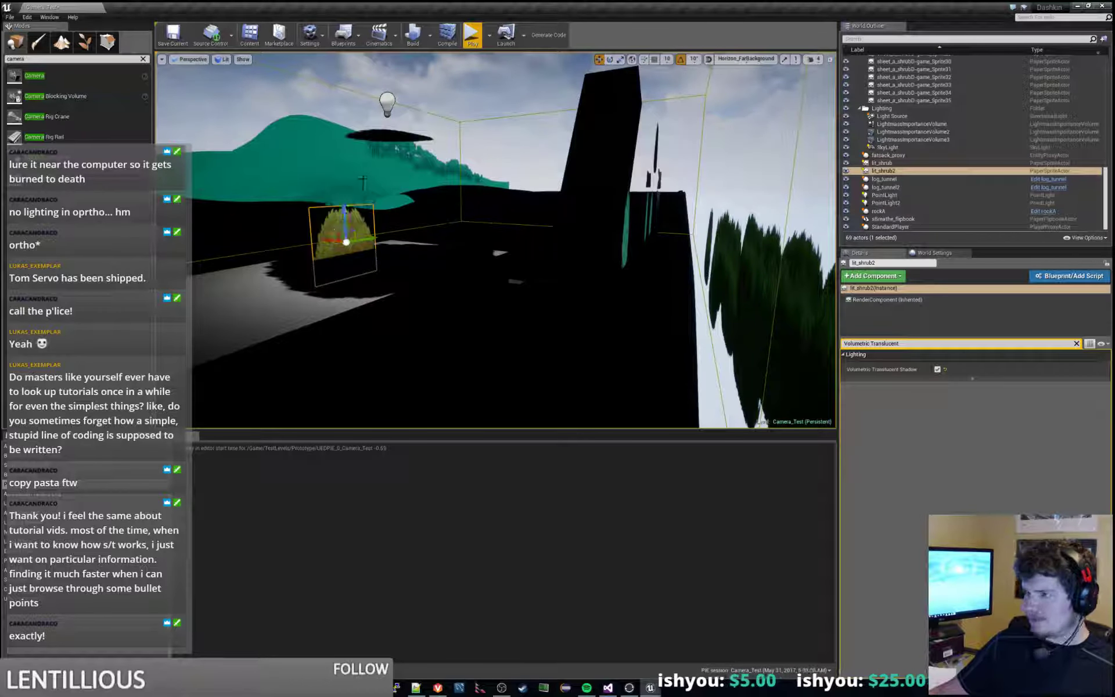
Step: Clear the property filter and examine PointLight2's light, shadow, light profile and Lightmass settings
left_click(387, 102)
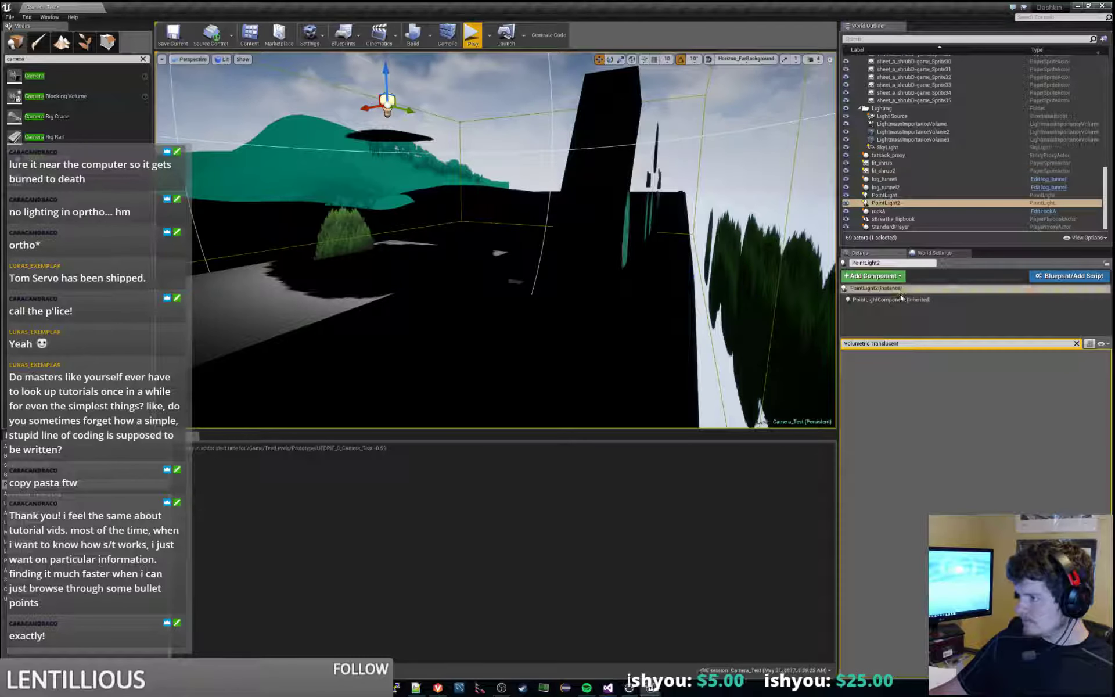
left_click(914, 344)
key("BackSpace")
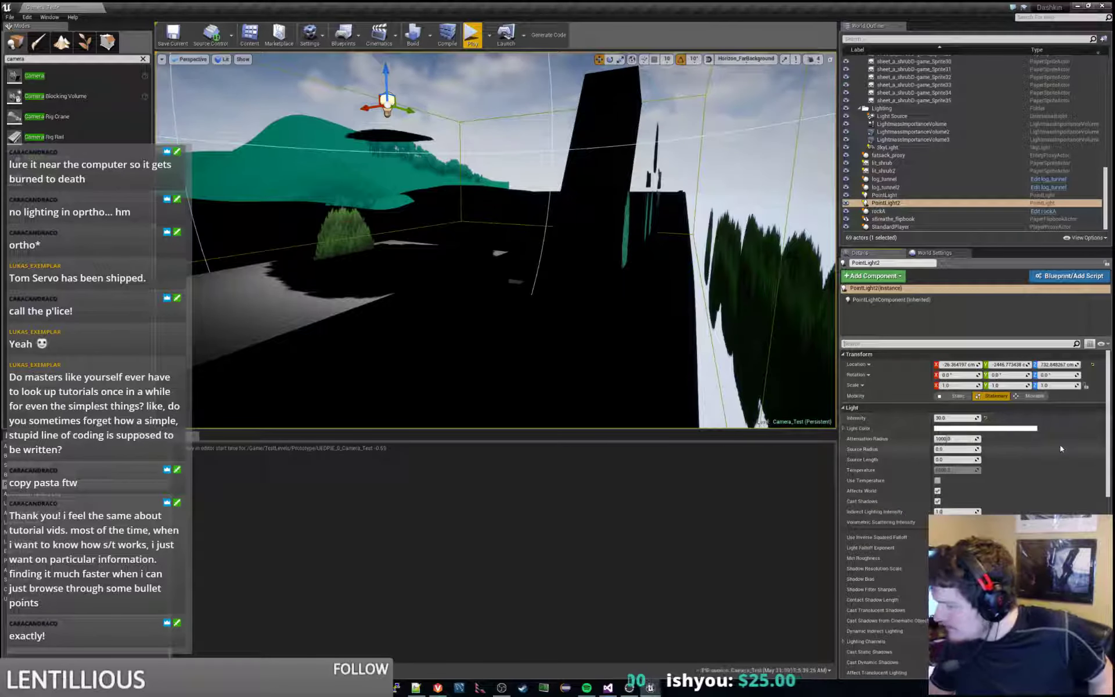
scroll(1061, 445, "down", 1)
scroll(1061, 445, "down", 2)
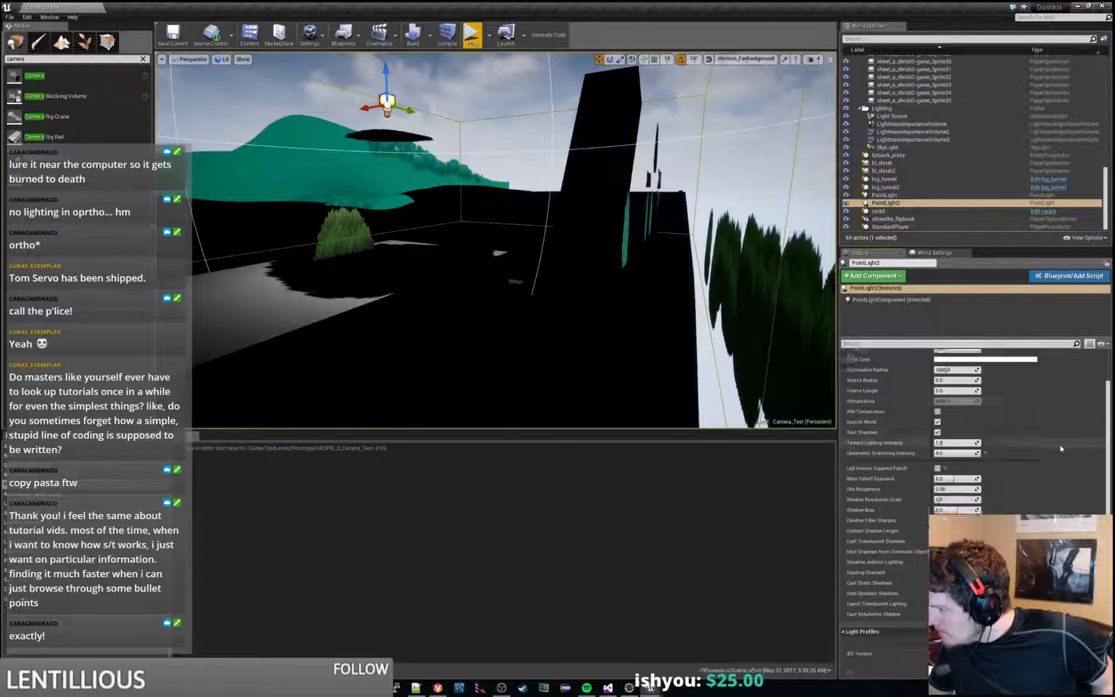
scroll(1060, 445, "down", 2)
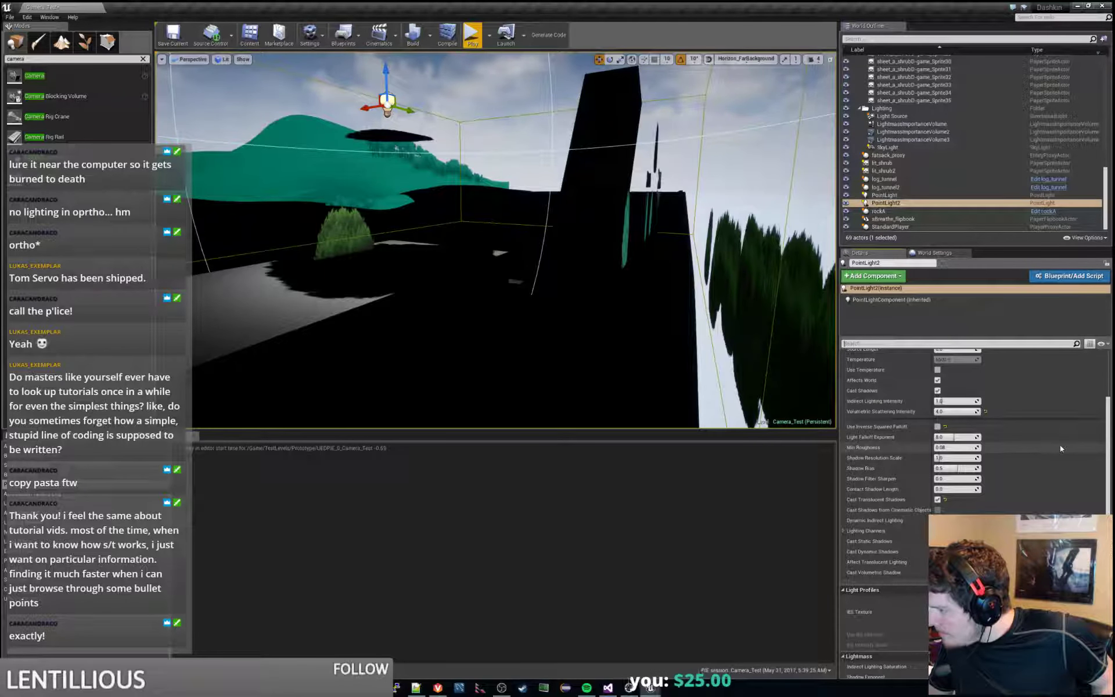
scroll(1061, 445, "down", 2)
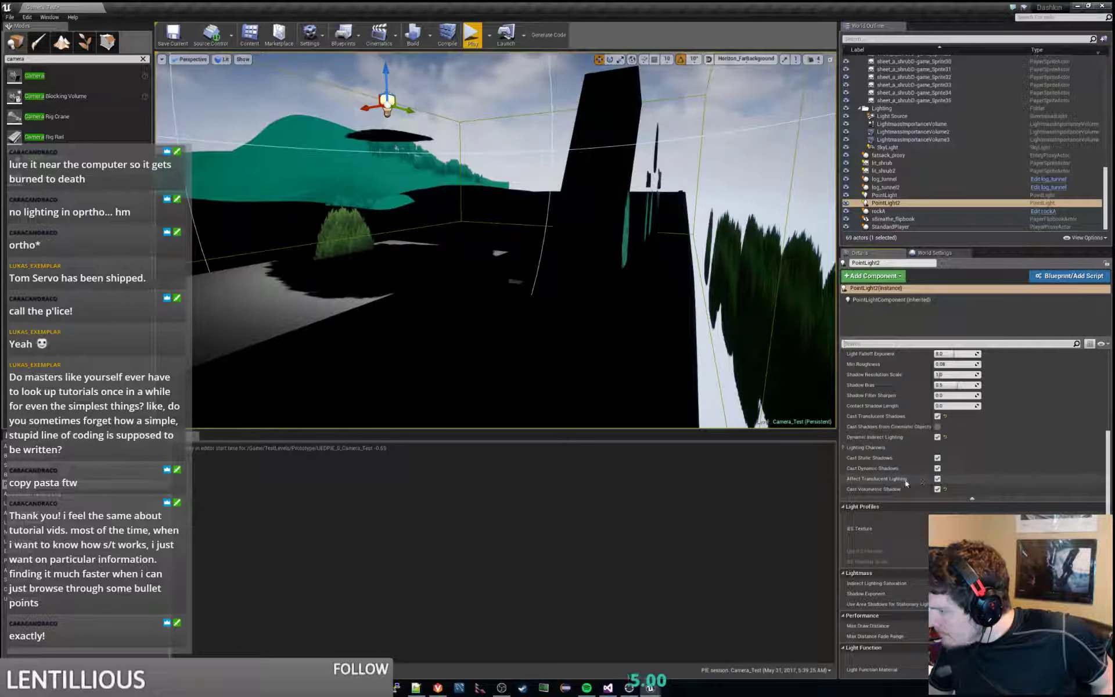
scroll(1002, 451, "down", 3)
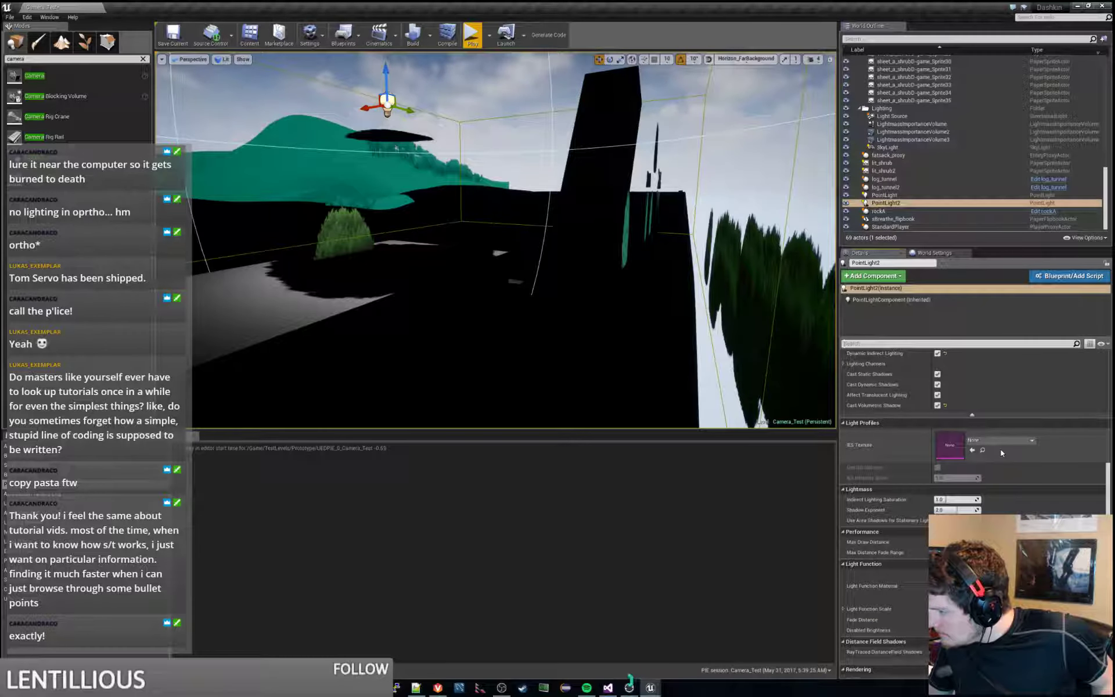
scroll(1002, 452, "down", 2)
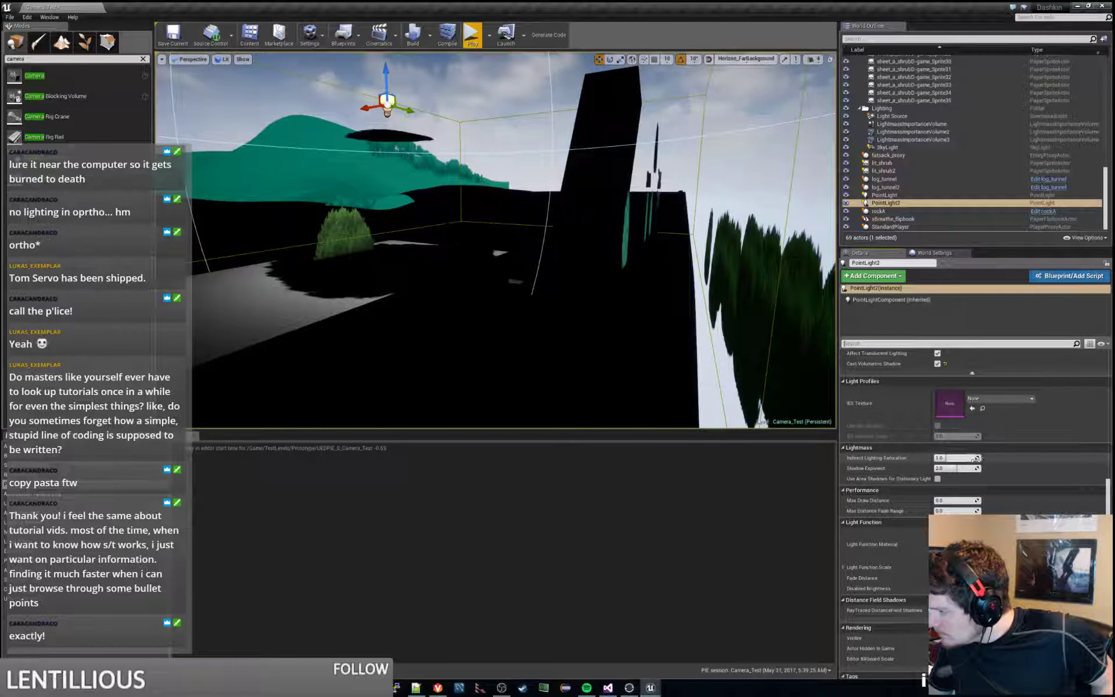
Step: Try a Shadow Exponent of 4 on PointLight2 and reset it to the default
left_click_drag(944, 468, 976, 468)
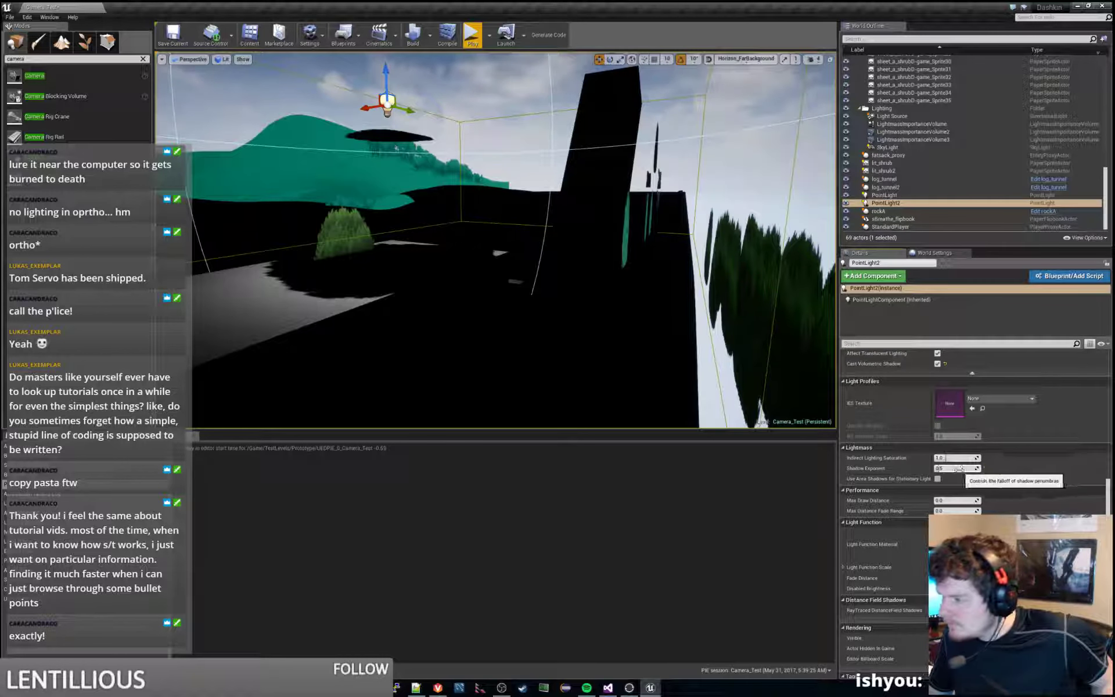
left_click(937, 468)
type("4")
key("Return")
left_click(985, 468)
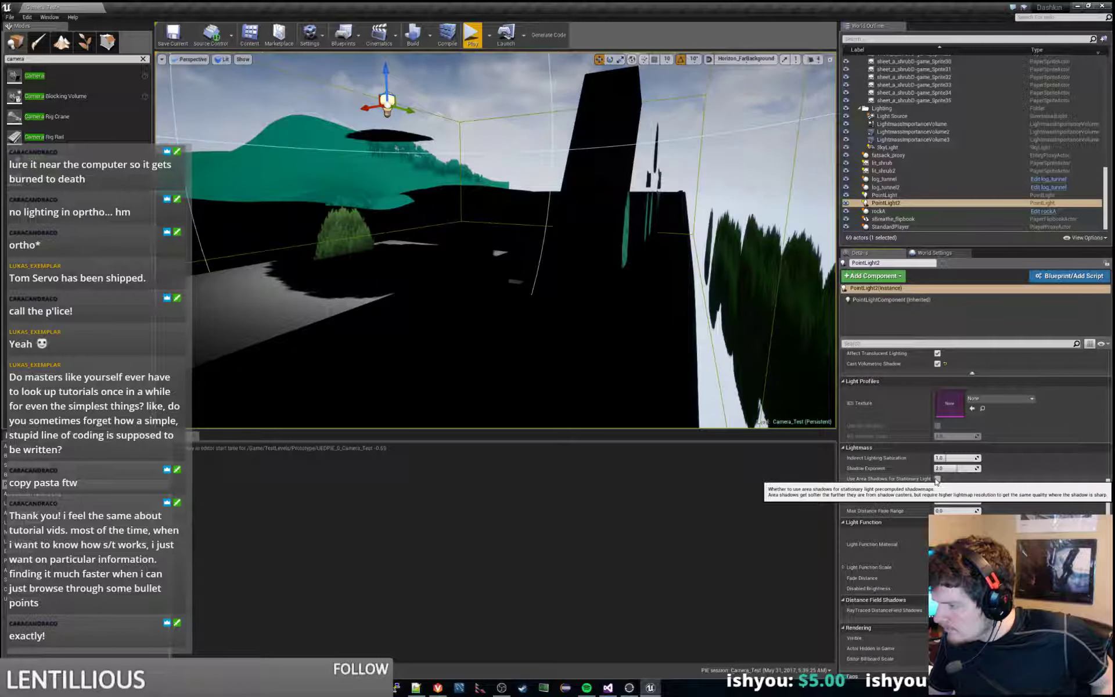
Step: Enable Use Area Shadows for Stationary Light on PointLight2
left_click(937, 479)
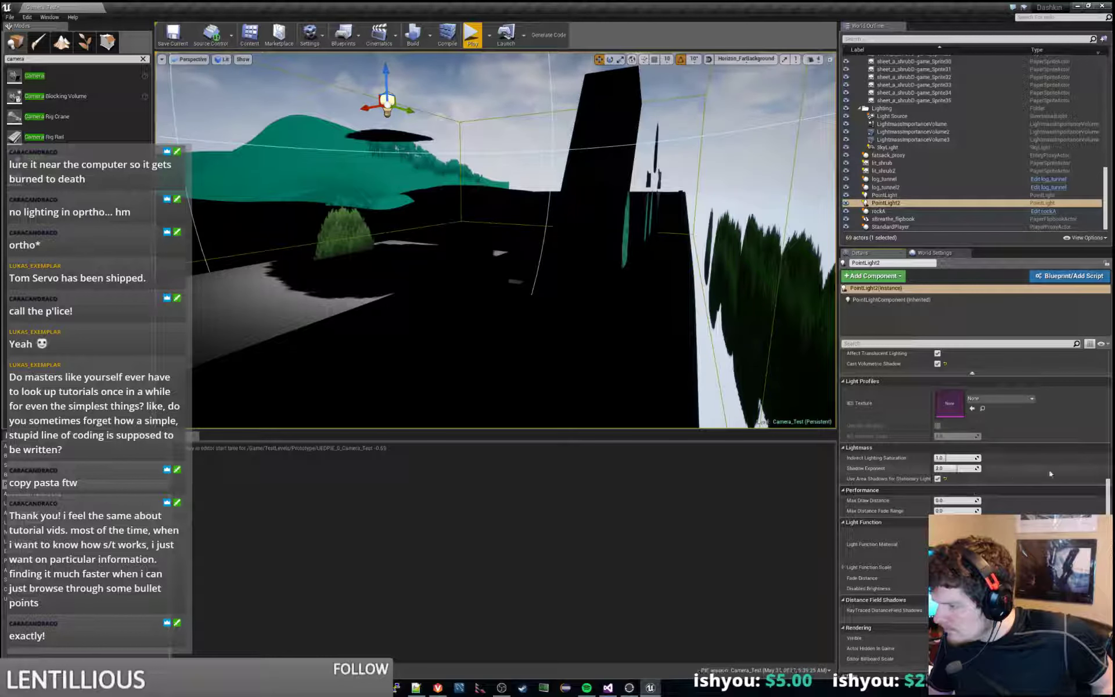
scroll(1076, 474, "down", 1)
scroll(1077, 473, "down", 3)
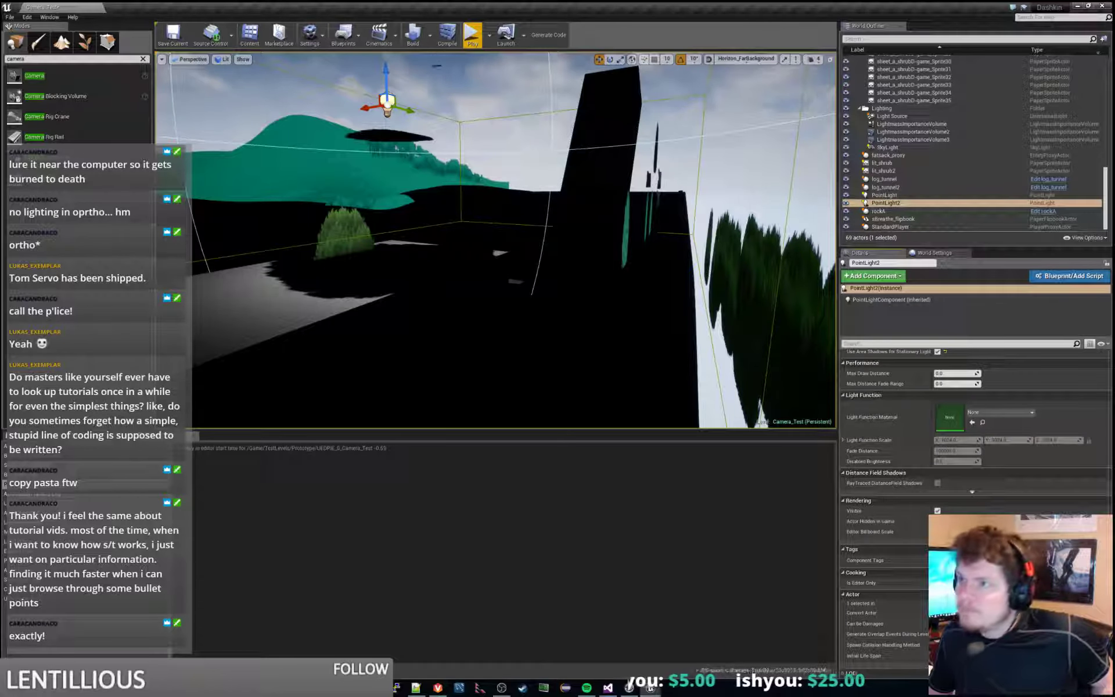
Step: Rebuild the level's lighting and briefly playtest the result
left_click(430, 36)
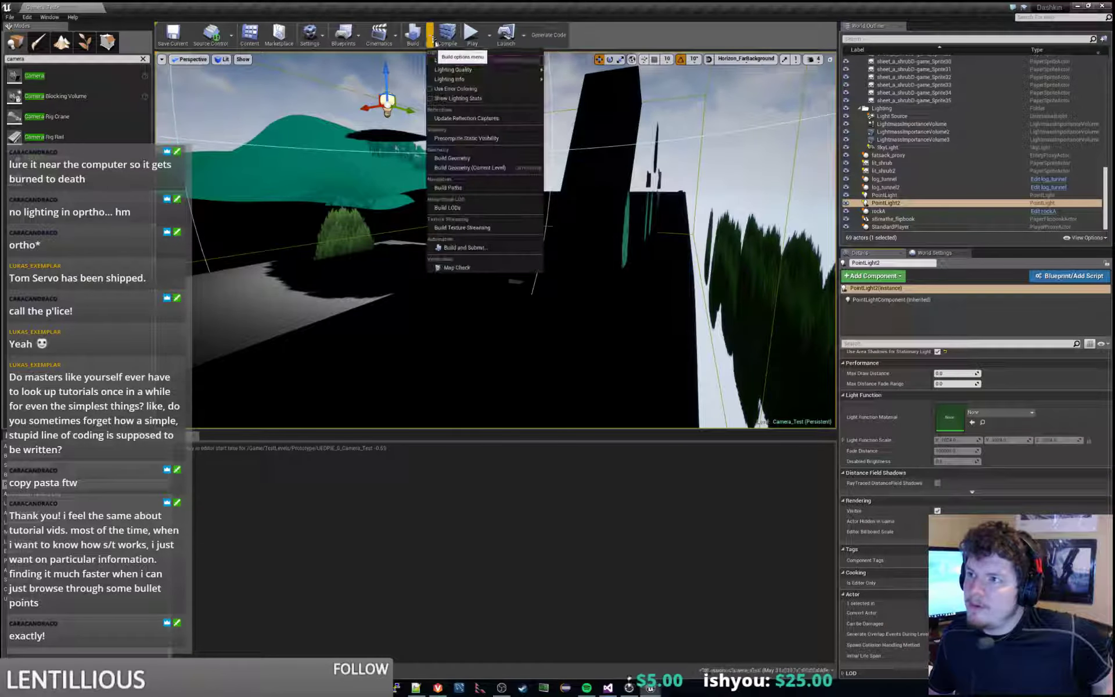
left_click(459, 55)
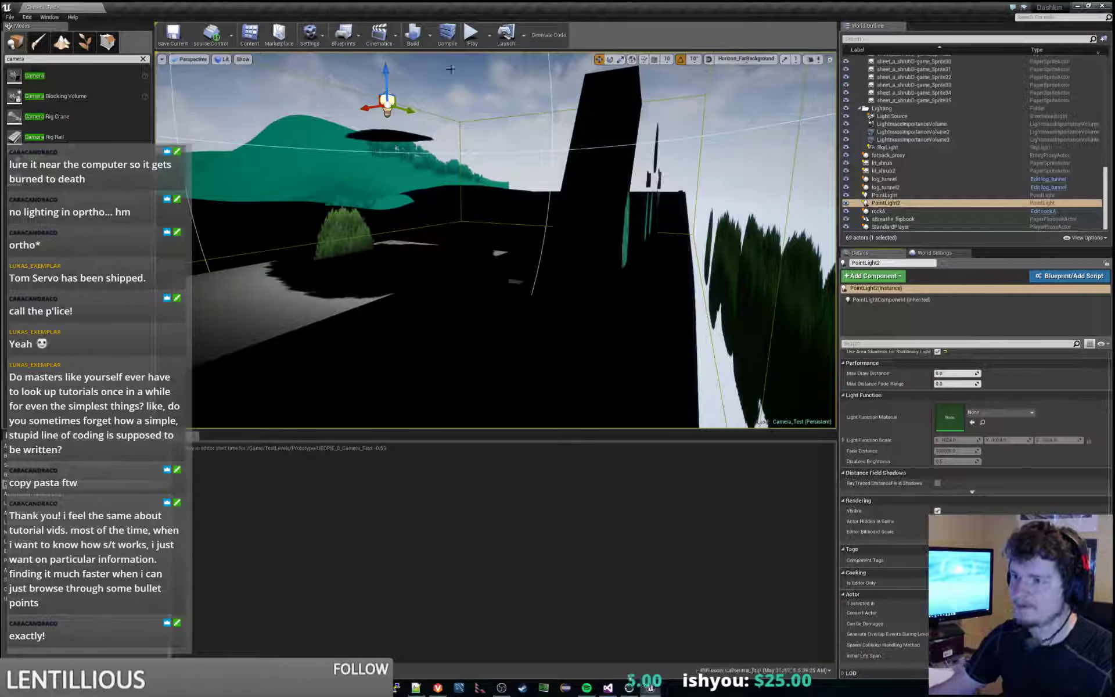
left_click(471, 41)
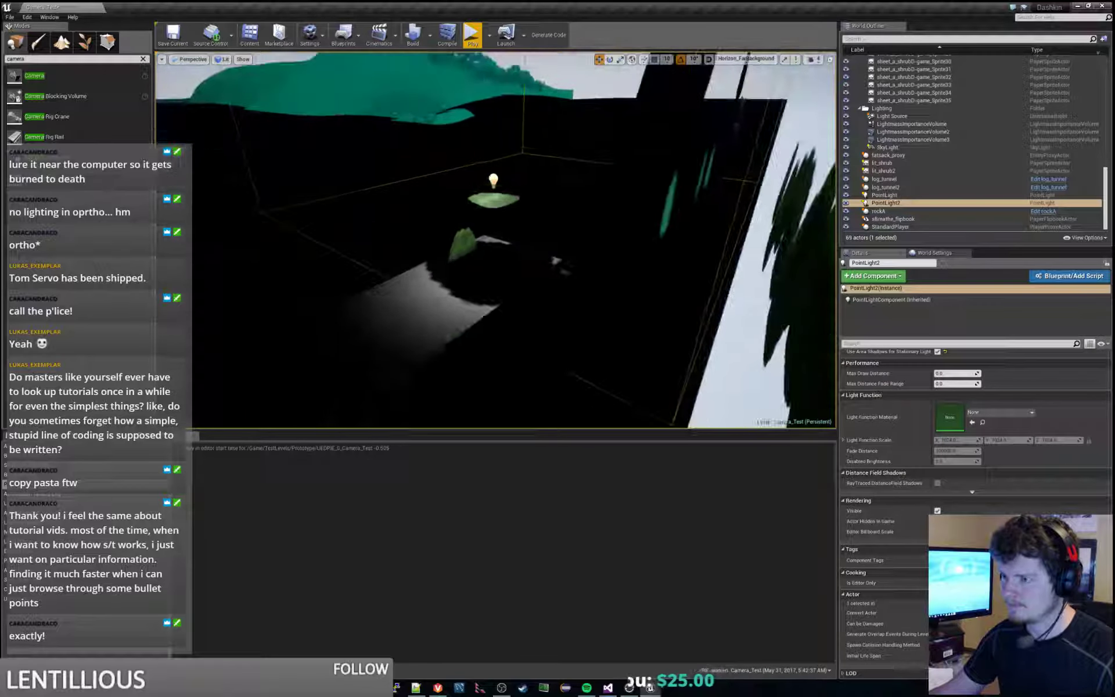
Step: Duplicate the floor tile beneath lit_shrub2, stand the copy upright as a wall behind the shrub, and briefly playtest the level
left_click(467, 255)
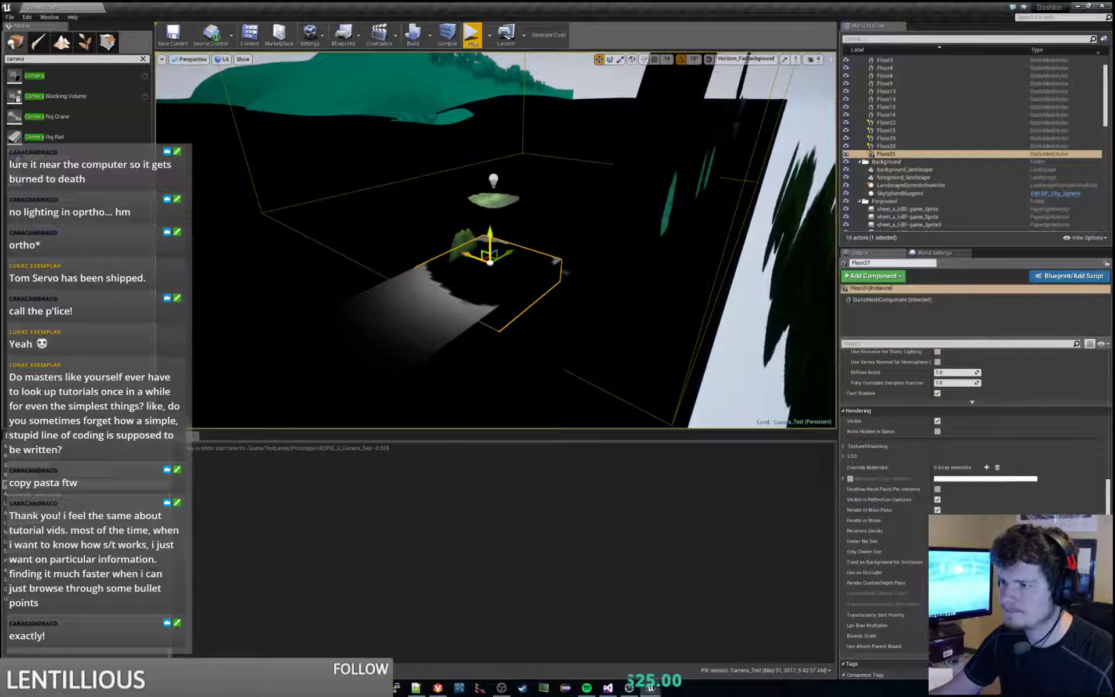
left_click_drag(468, 255, 450, 216)
left_click(610, 59)
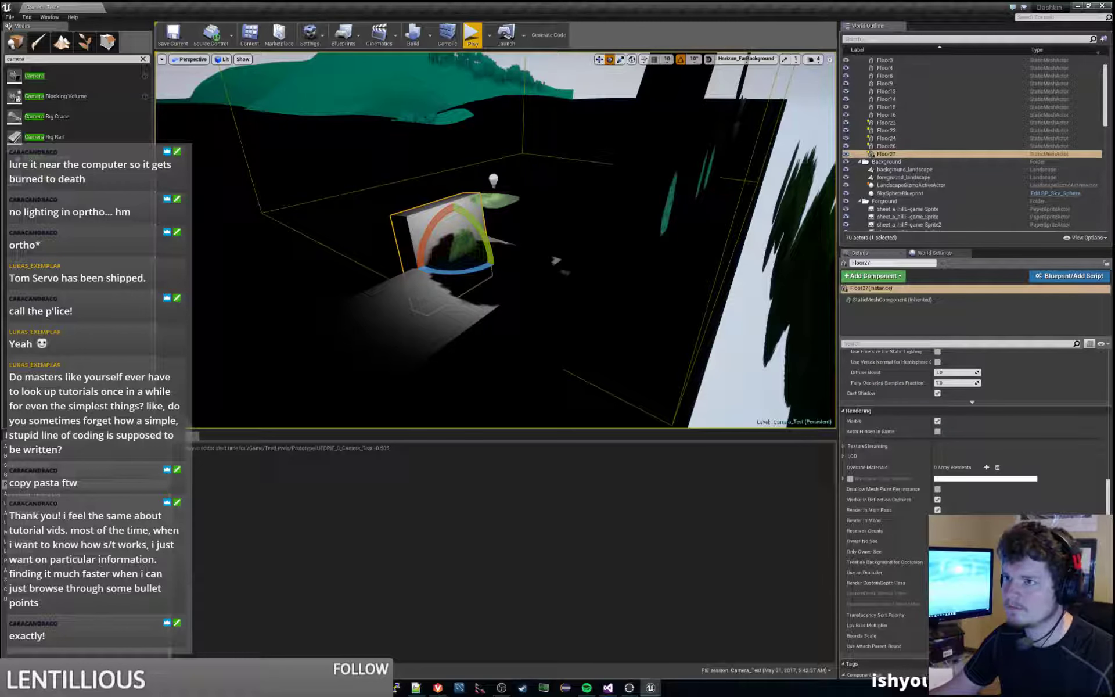
left_click(416, 235)
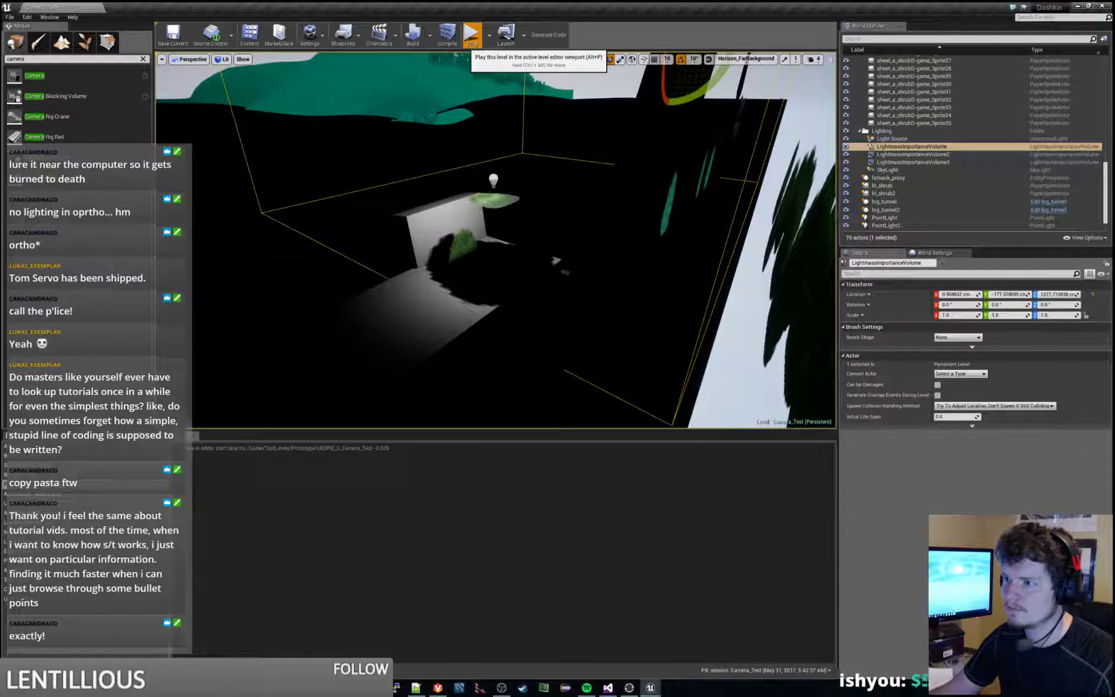
left_click(472, 35)
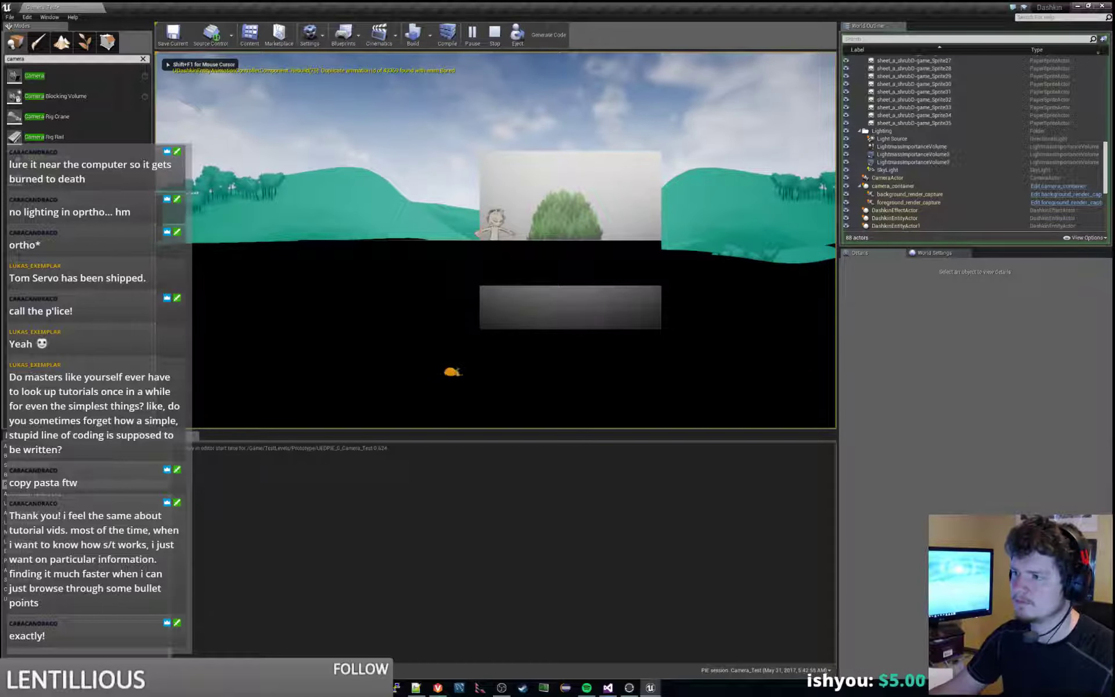
key("Escape")
Step: Move the StandardPlayer start higher and to the side of the upright wall and shrub
left_click(563, 216)
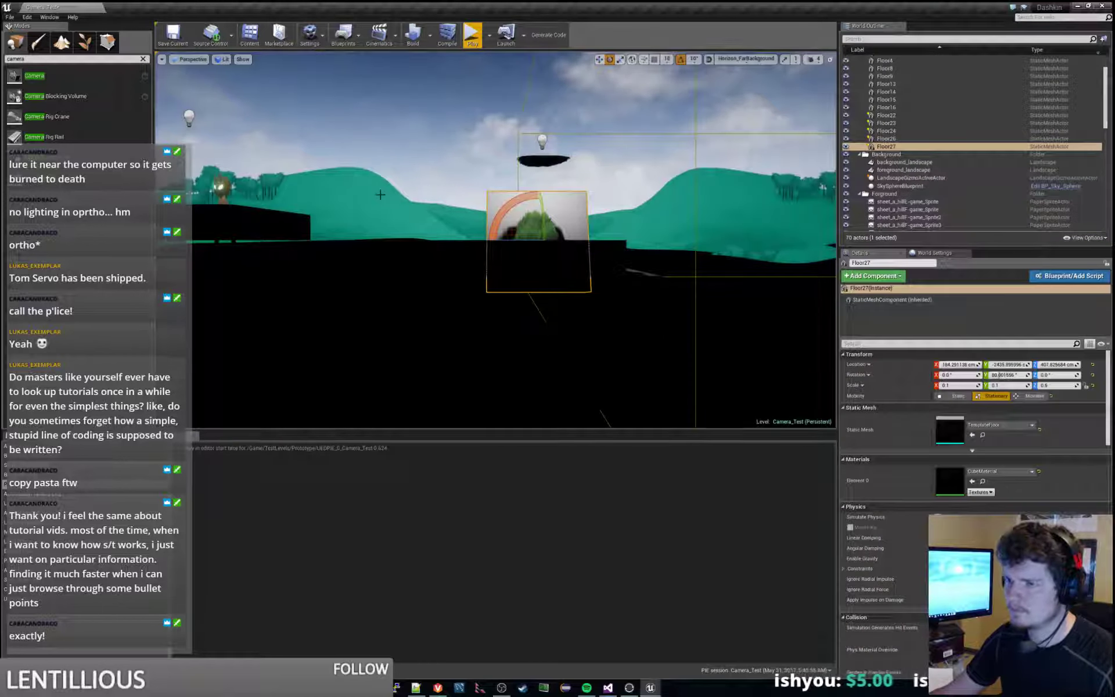
scroll(973, 203, "down", 8)
scroll(972, 202, "down", 5)
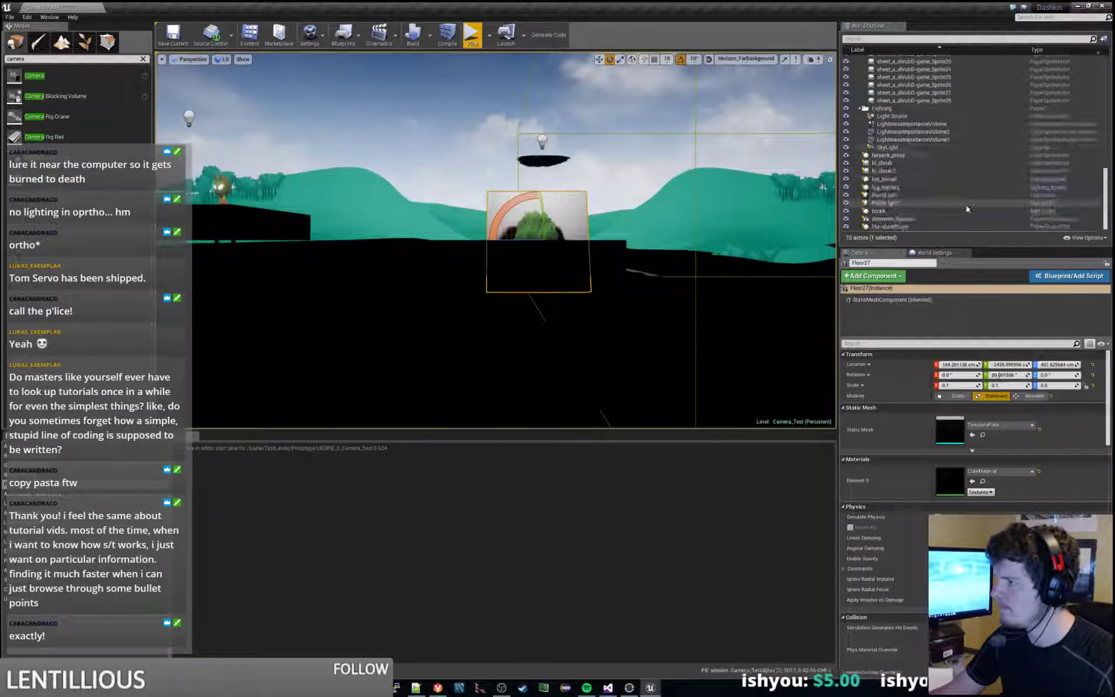
left_click(930, 227)
key("s")
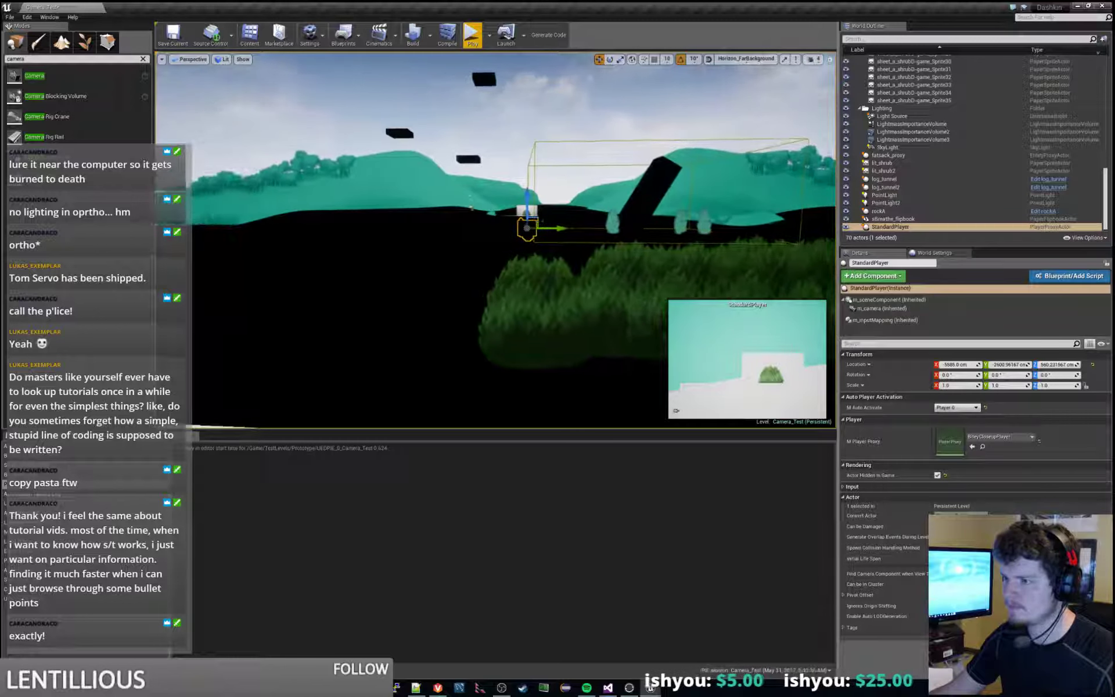
left_click_drag(532, 219, 495, 190)
Step: Playtest the level, moving the character back and forth past the wall and shrub to compare their shading
left_click(472, 36)
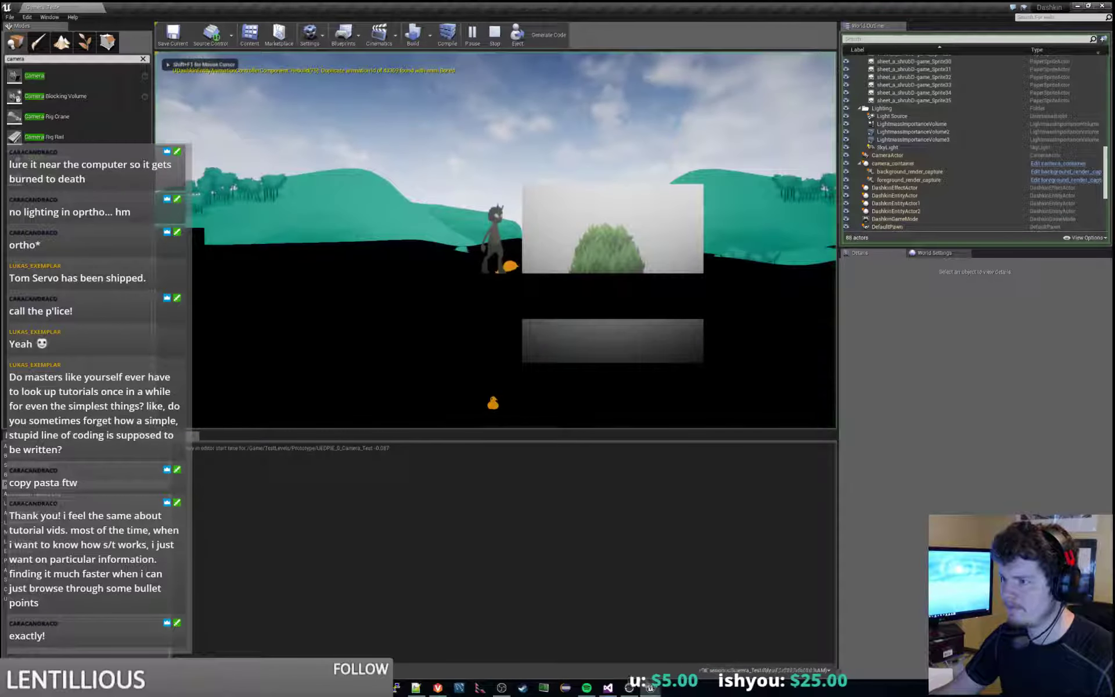
key("d")
key("a")
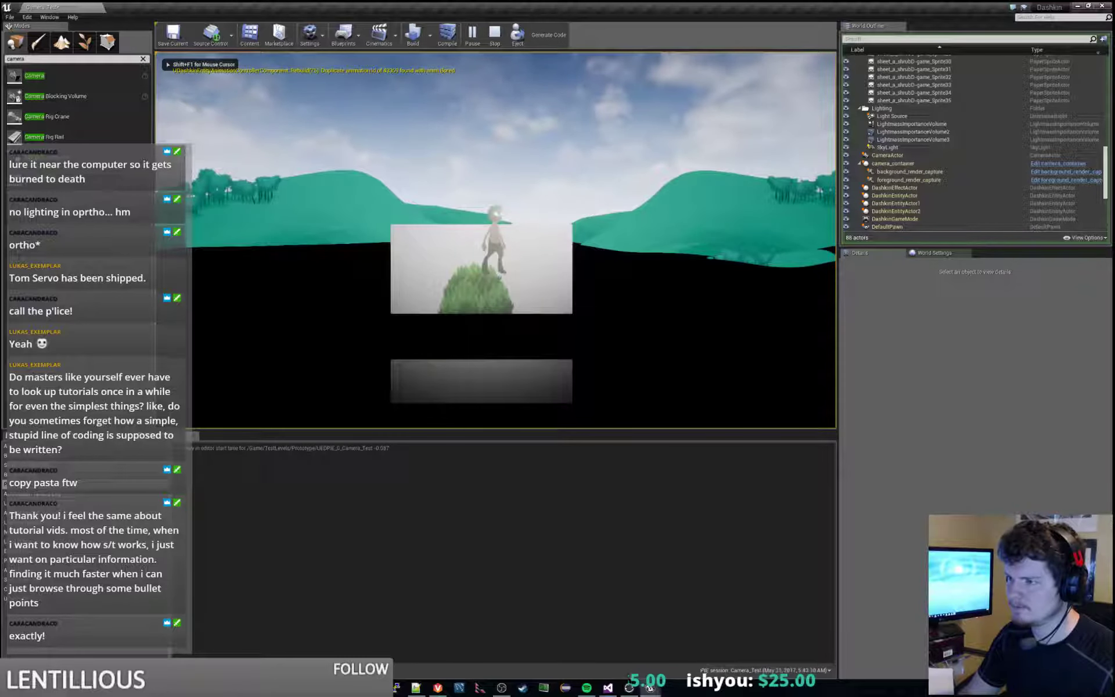
key("d")
key("d")
key("a")
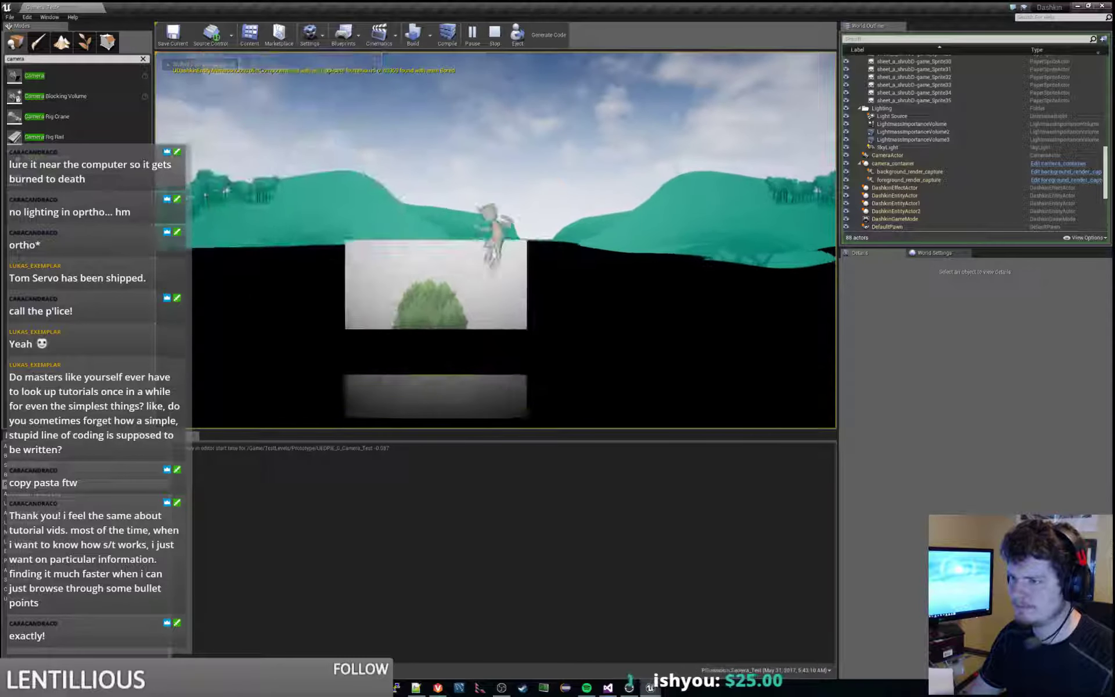
key("a")
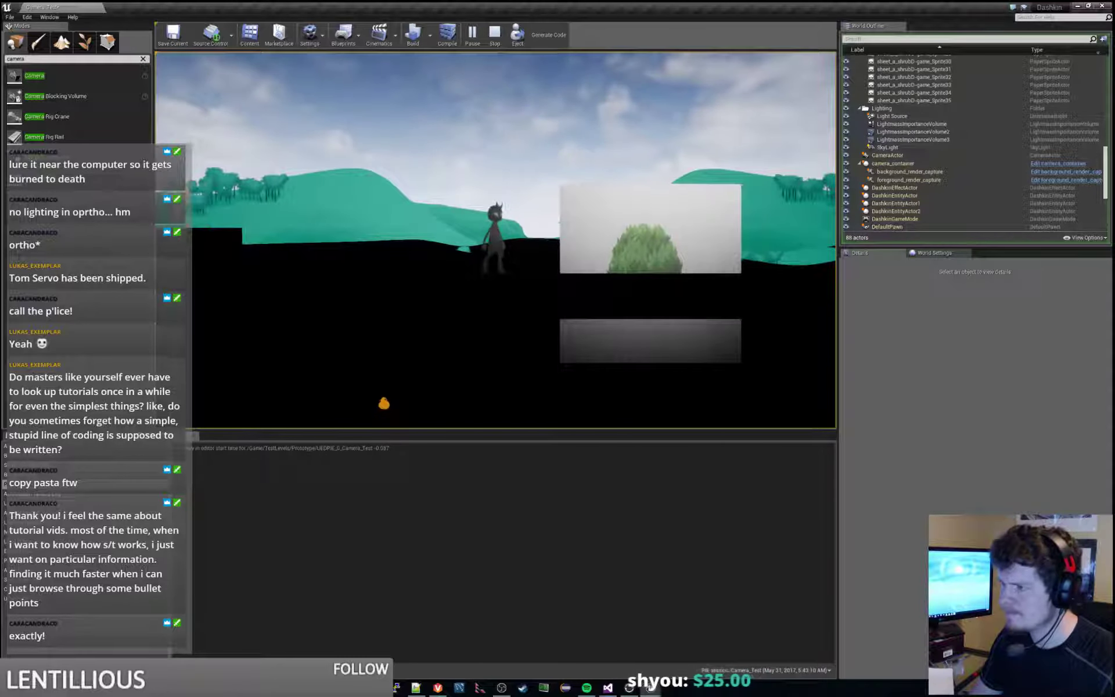
key("Escape")
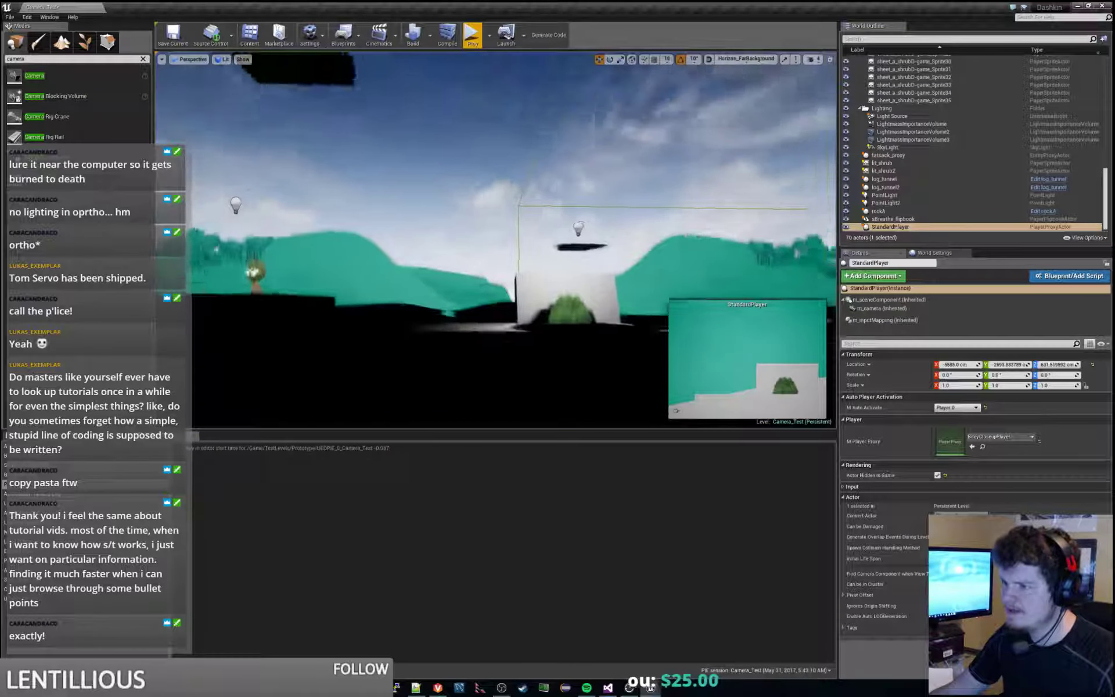
Step: Check the upright wall's lighting settings and enable Dynamic Inset Shadow on the flattened lit_shrub
left_click(466, 241)
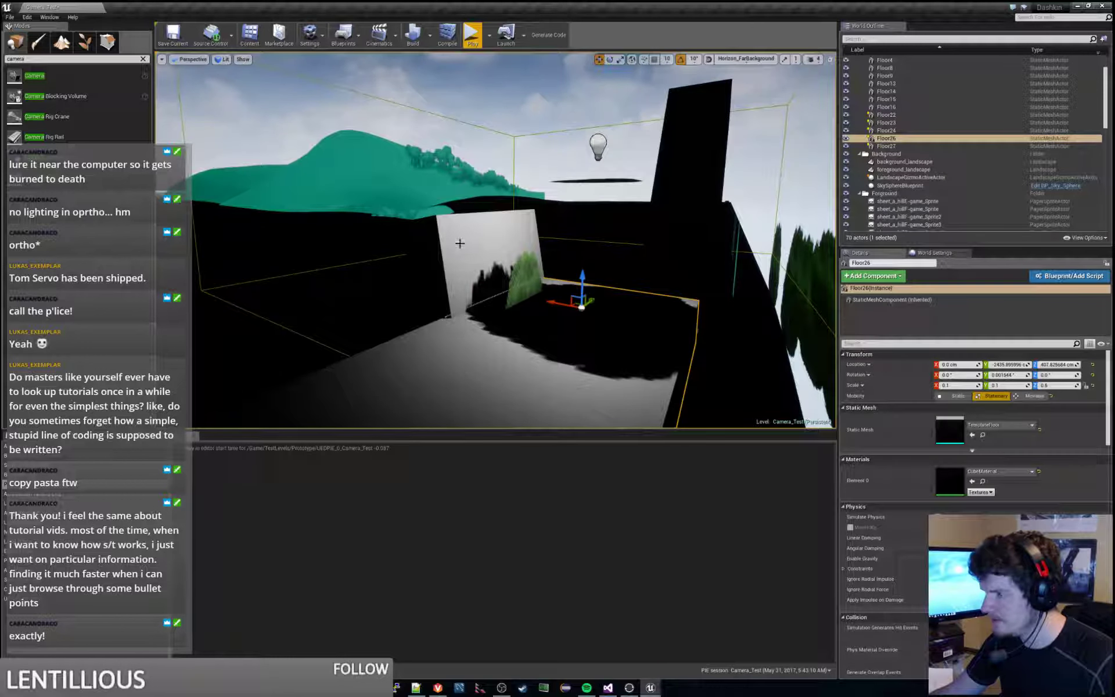
scroll(1003, 486, "down", 10)
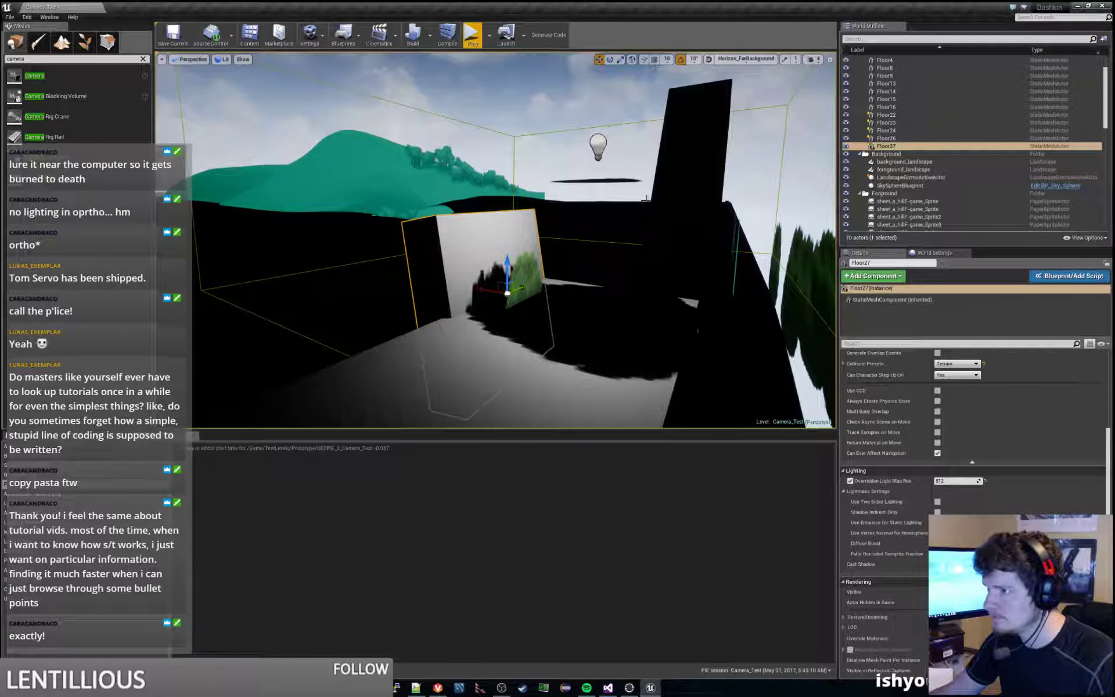
left_click(605, 180)
key("s")
mouse_move(605, 181)
right_mouse_down()
mouse_move(642, 200)
mouse_move(603, 215)
mouse_move(711, 205)
mouse_move(589, 190)
right_mouse_up()
key("w")
right_click_drag(459, 260, 456, 259)
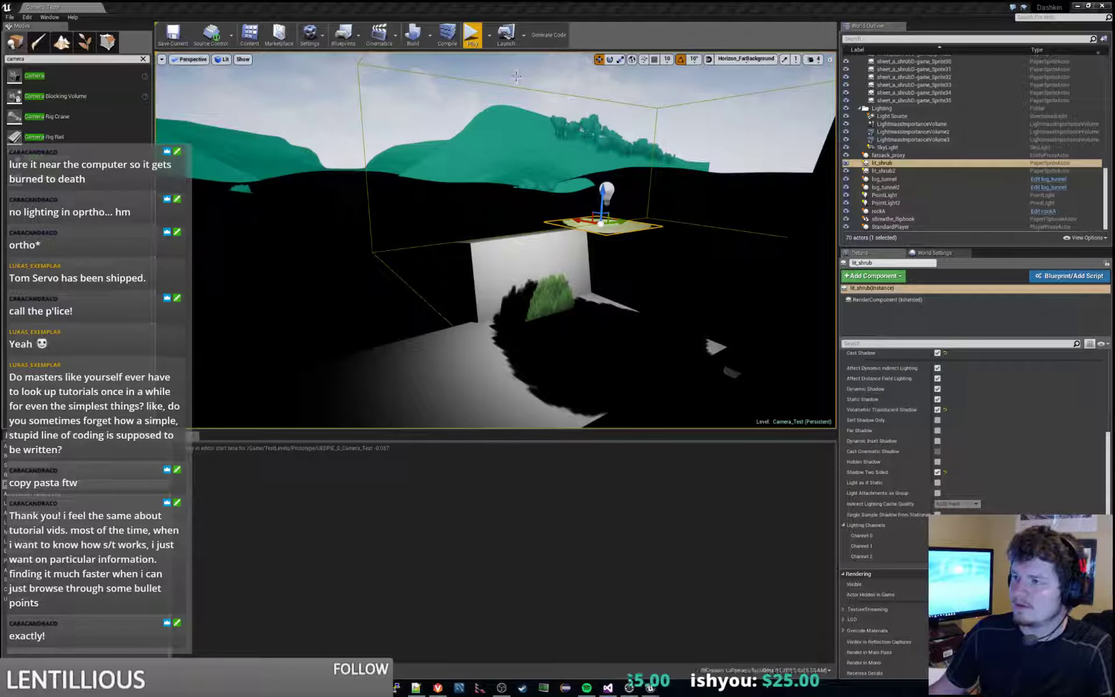
right_click_drag(496, 241, 510, 319)
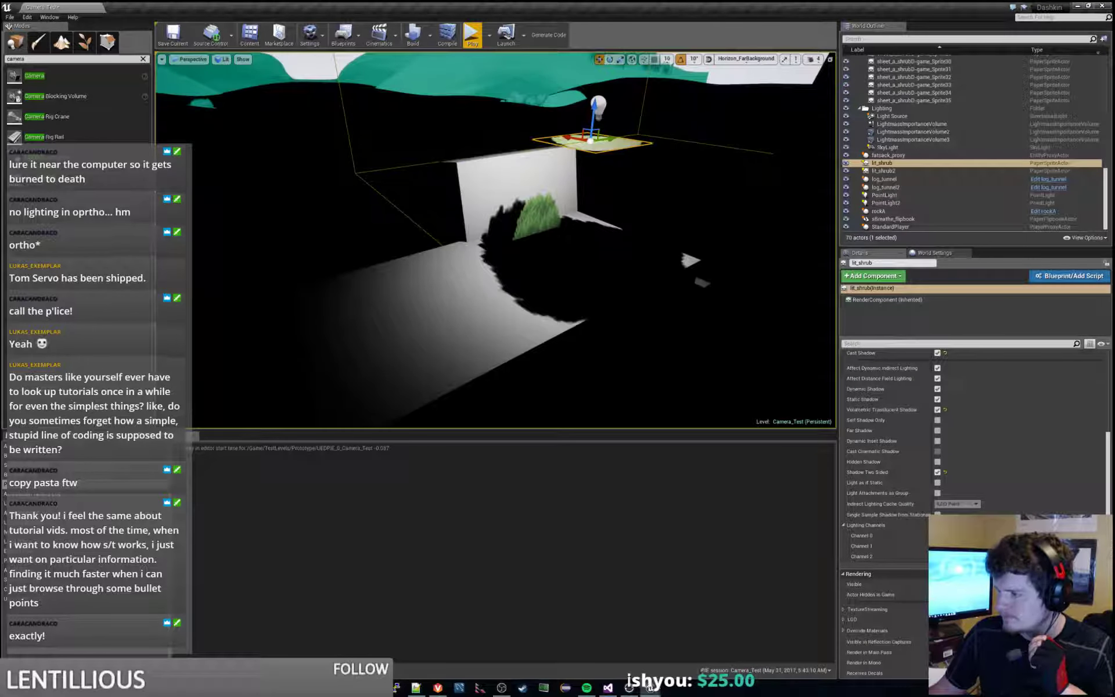
key("d")
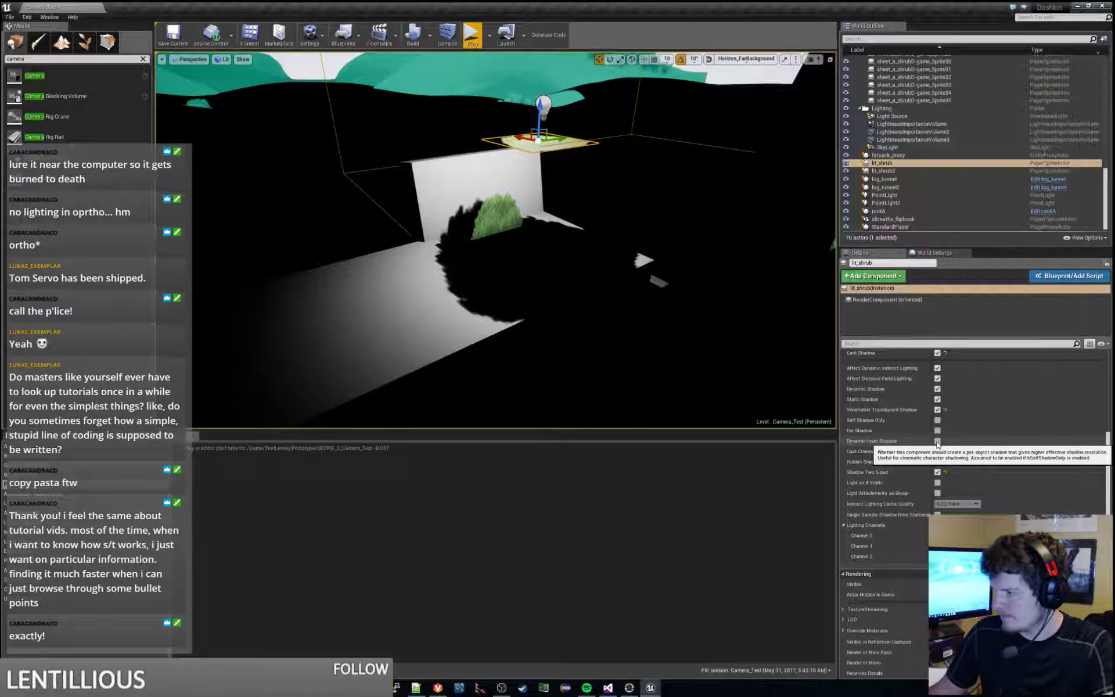
left_click(938, 442)
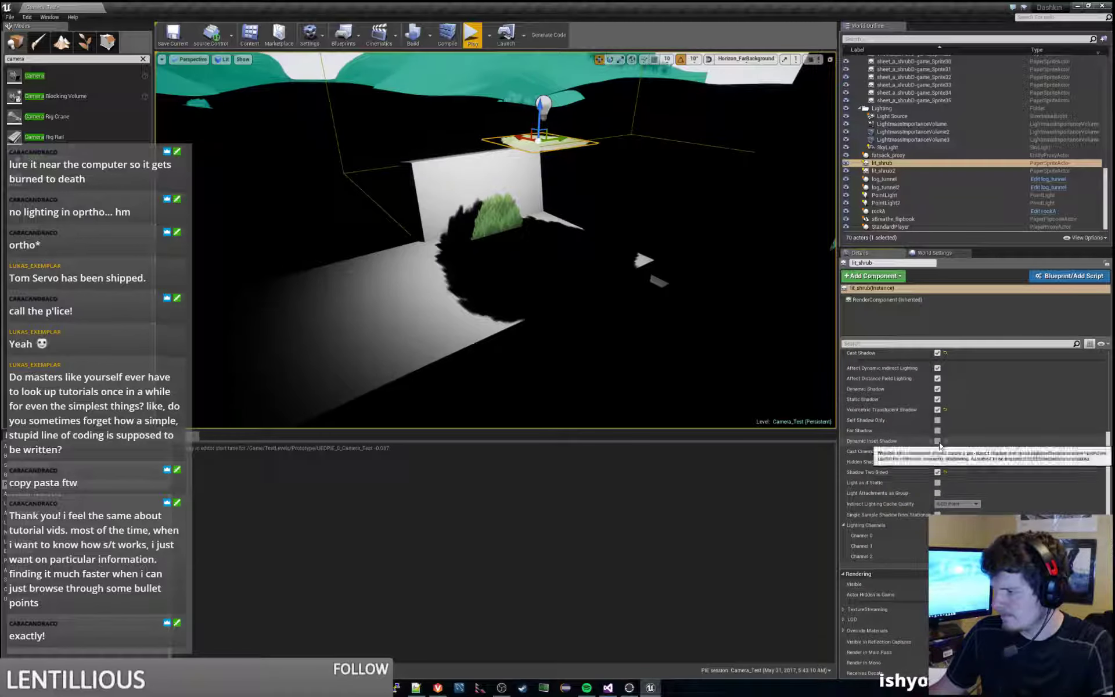
Step: Playtest with the inset shadow setting, jumping and moving the character in front of the lit wall
key("alt+p")
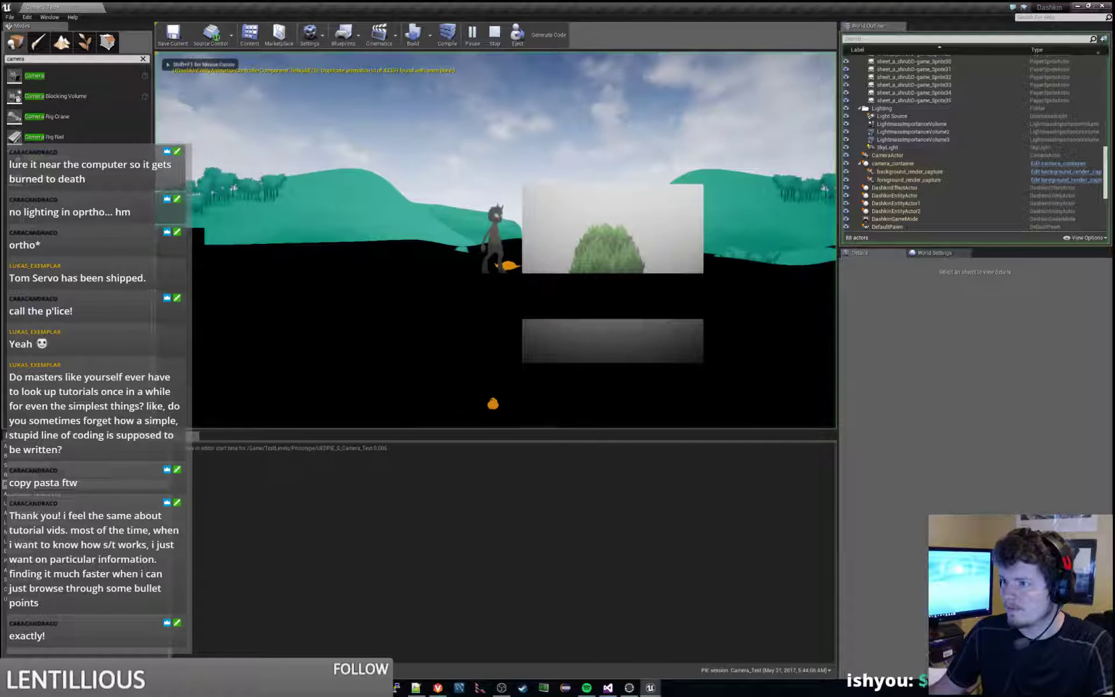
key("space")
key("d")
key("space")
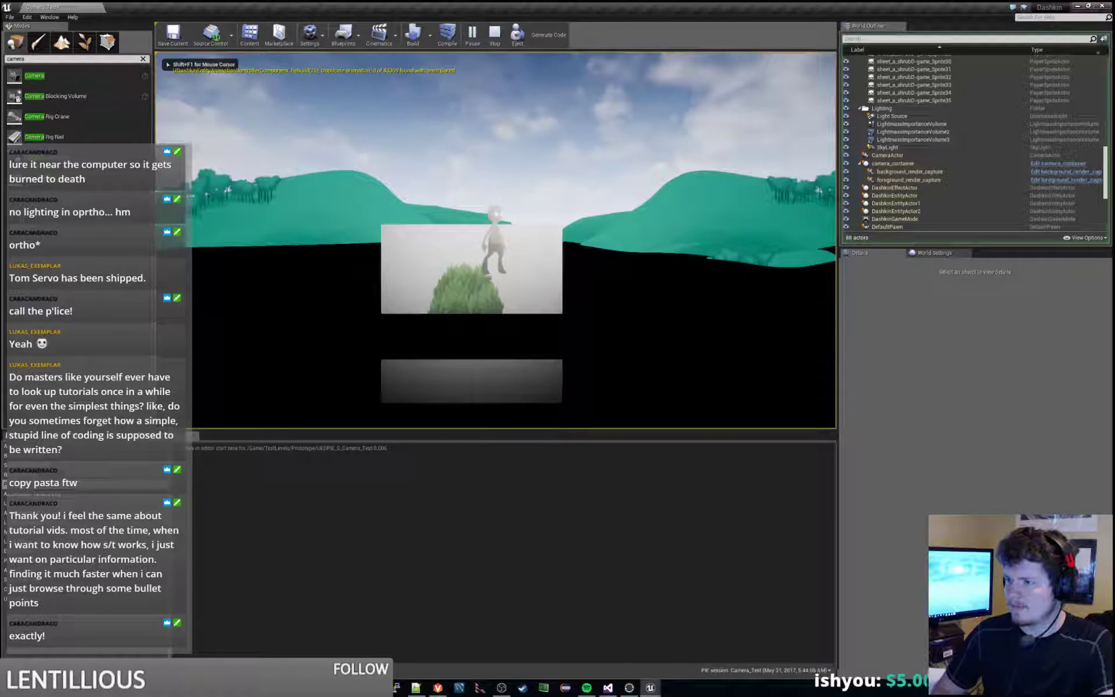
key("Escape")
Step: Restart the playtest to check the character, upright wall and shrub lighting, and end it
mouse_move(555, 193)
right_mouse_down()
mouse_move(561, 302)
mouse_move(552, 145)
mouse_move(543, 256)
mouse_move(546, 209)
right_mouse_up()
left_click(555, 193)
left_click(472, 36)
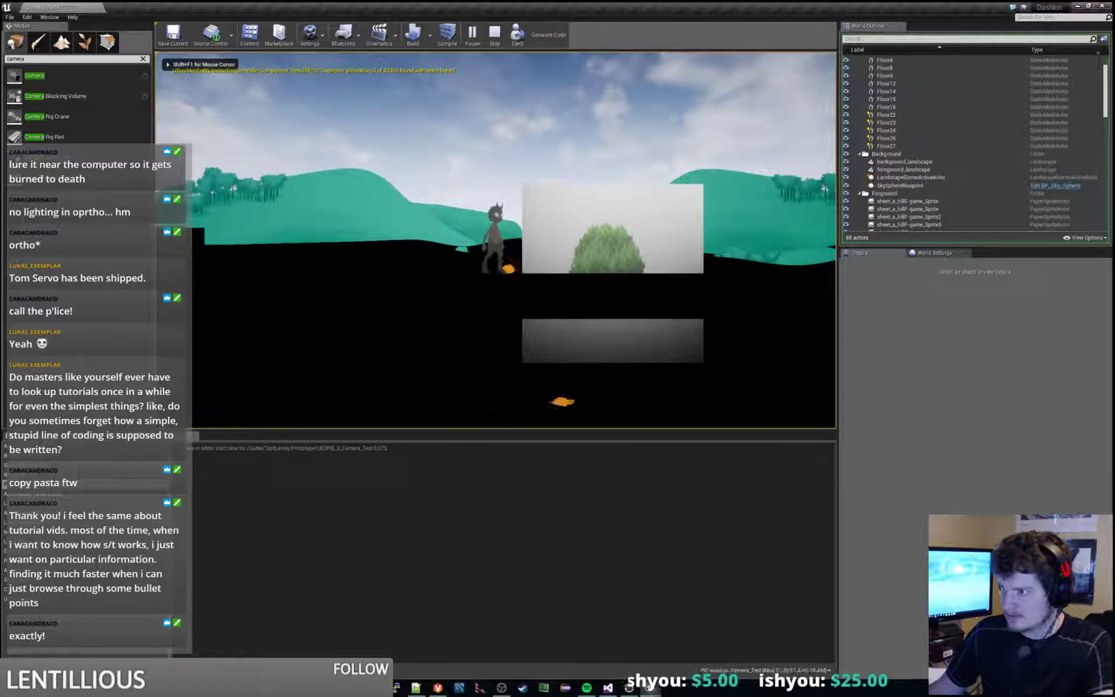
key("Escape")
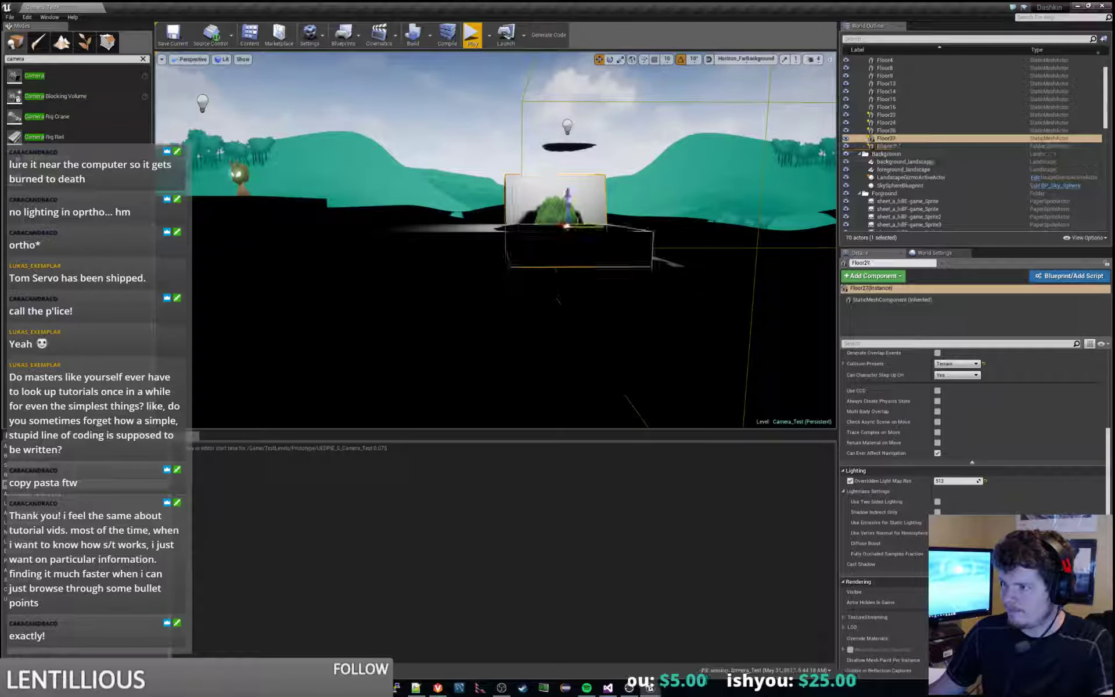
Step: Enable Use Two Sided Lighting in the Lightmass settings of Floor26 and review its remaining lighting options
scroll(1050, 445, "down", 2)
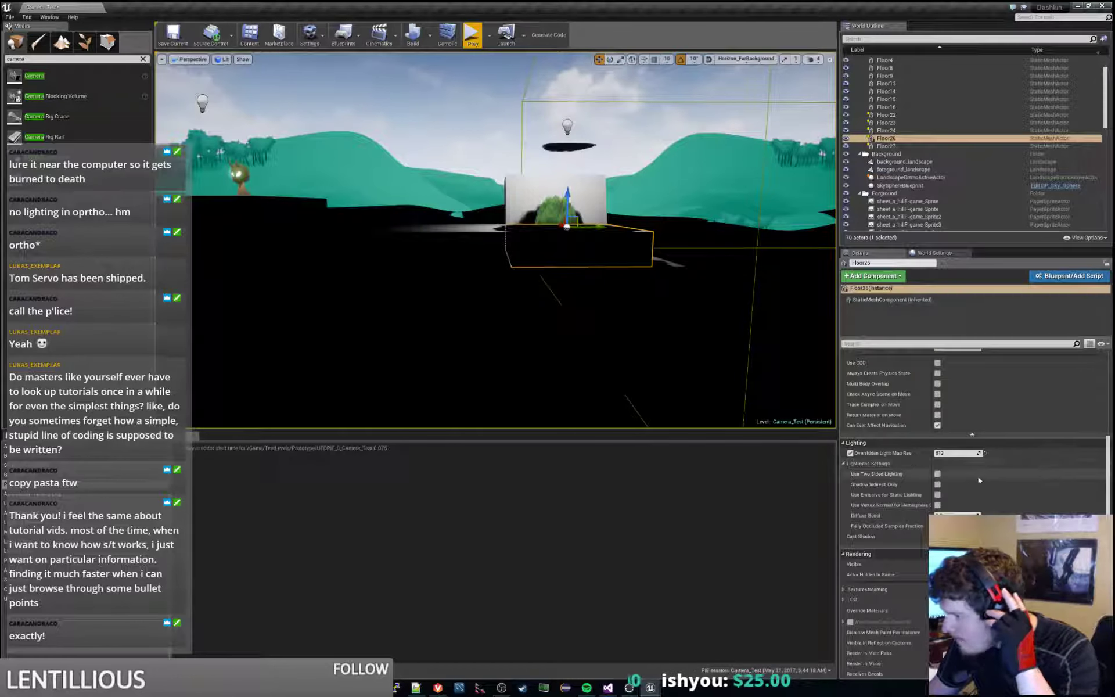
left_click(938, 474)
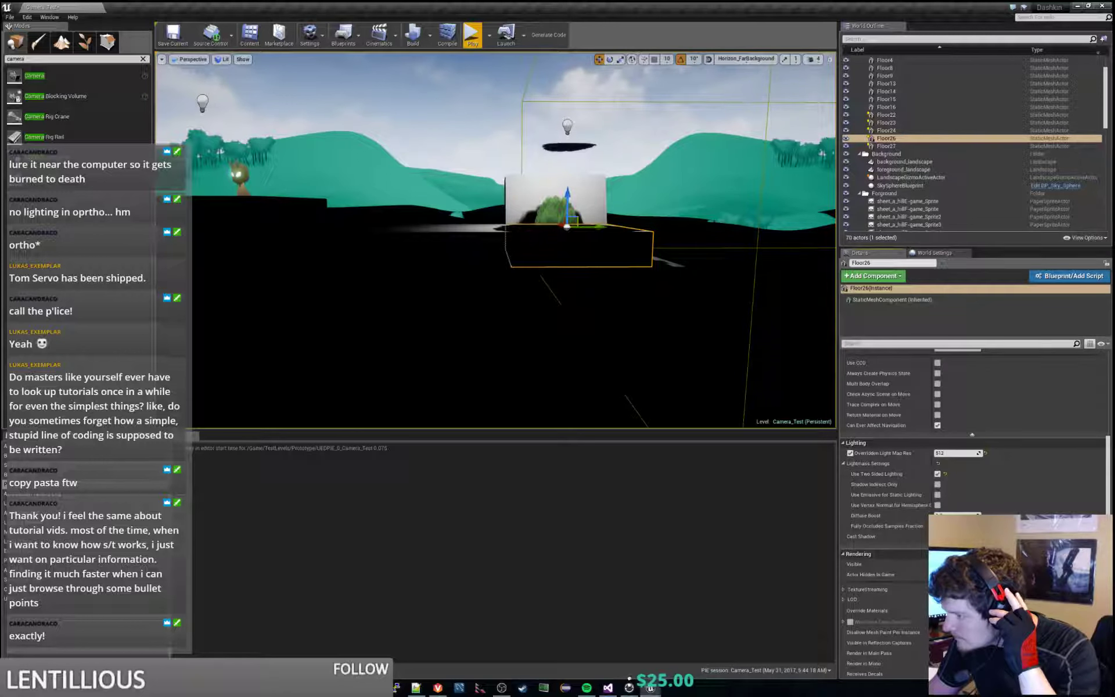
left_click(973, 544)
scroll(888, 465, "down", 3)
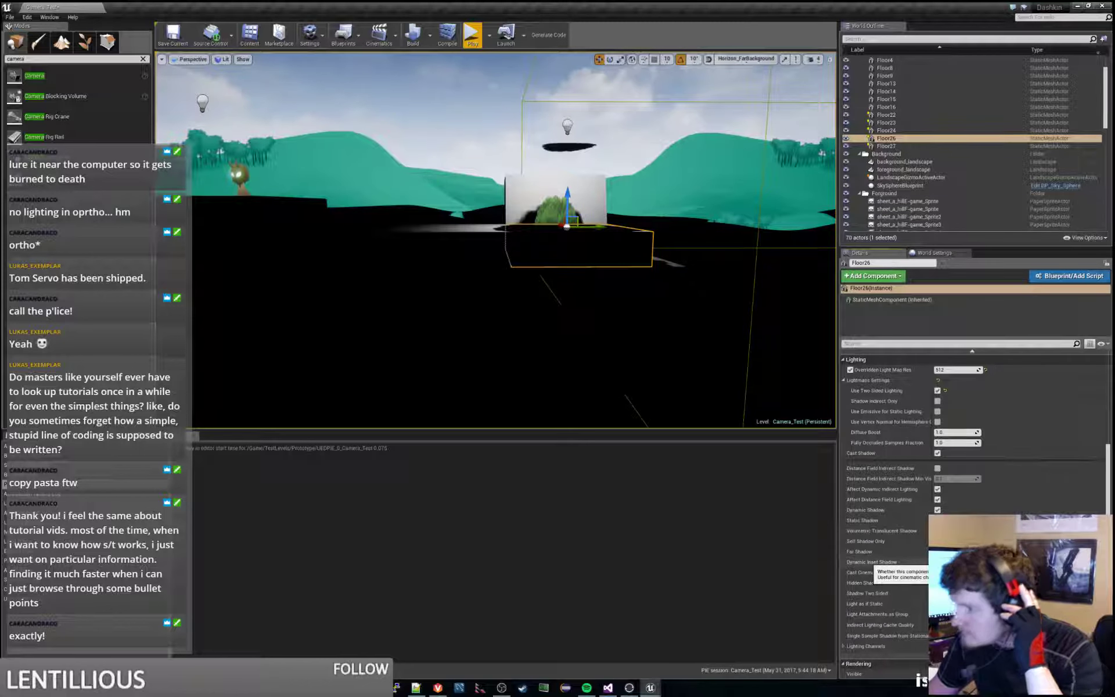
Step: Briefly playtest the two-sided lighting change and rebuild the level's lighting
left_click(472, 35)
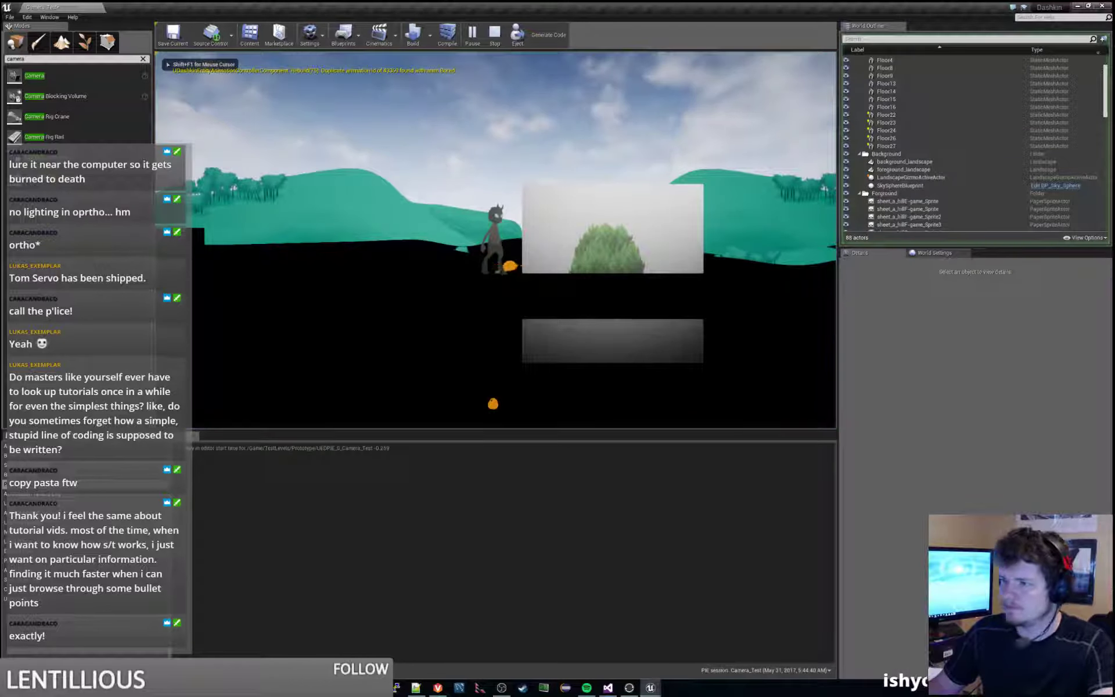
key("Escape")
left_click(429, 36)
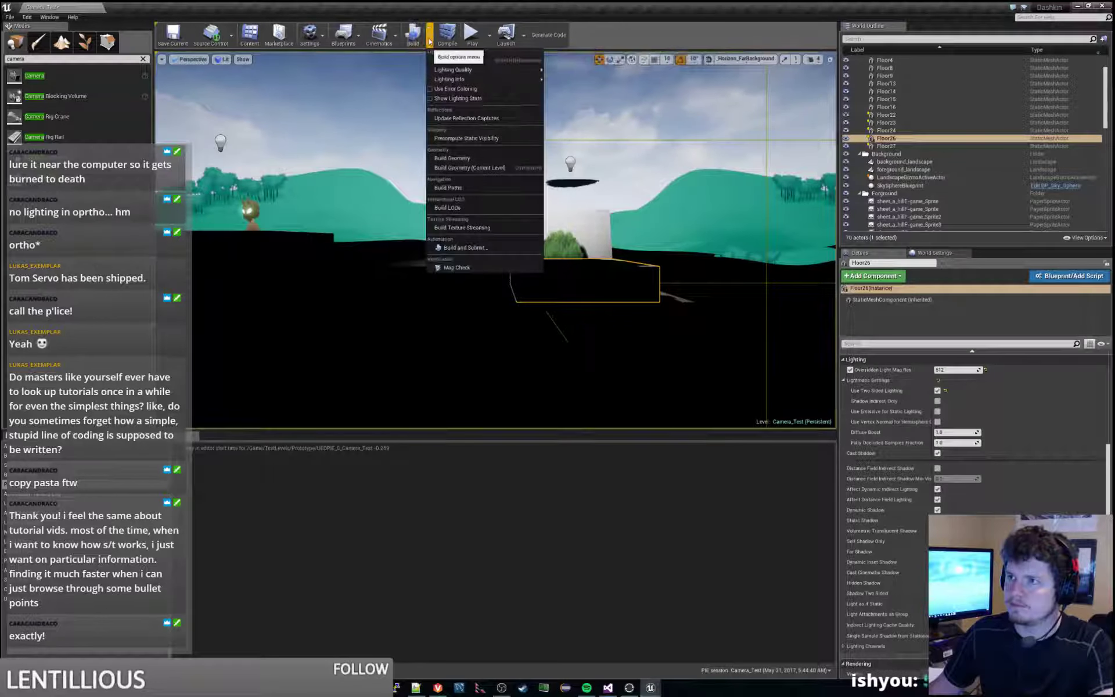
left_click(462, 60)
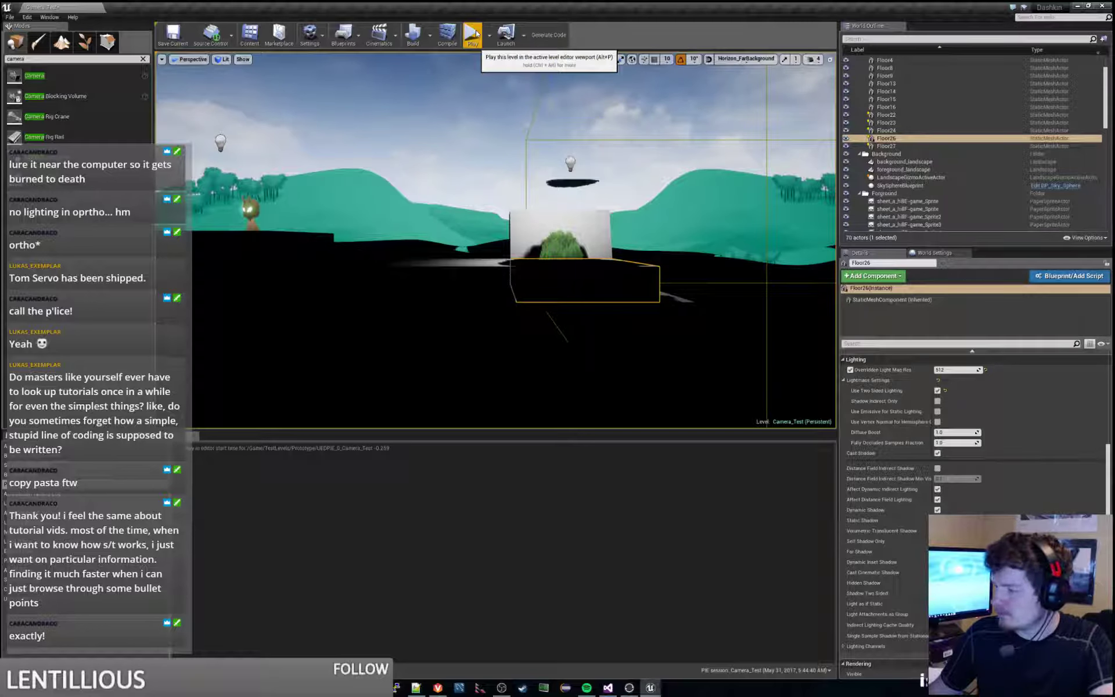
Step: Playtest the level with rebuilt lighting, running and jumping the character past the wall, shrub and glowing-eyed creature, and end the session
left_click(474, 33)
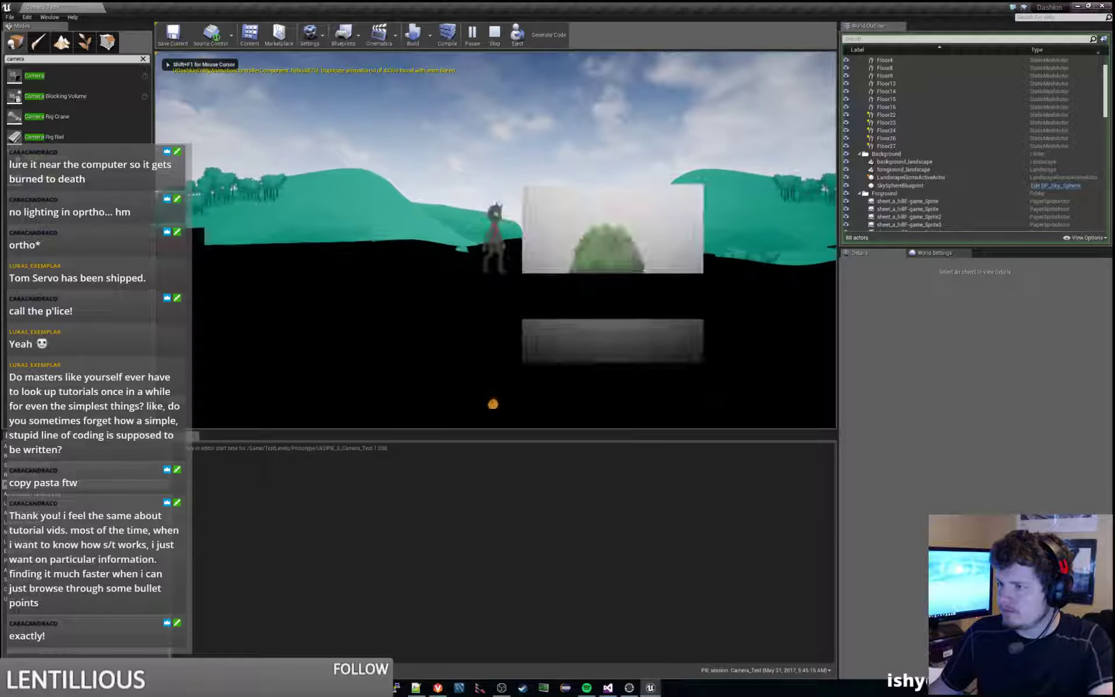
key("a")
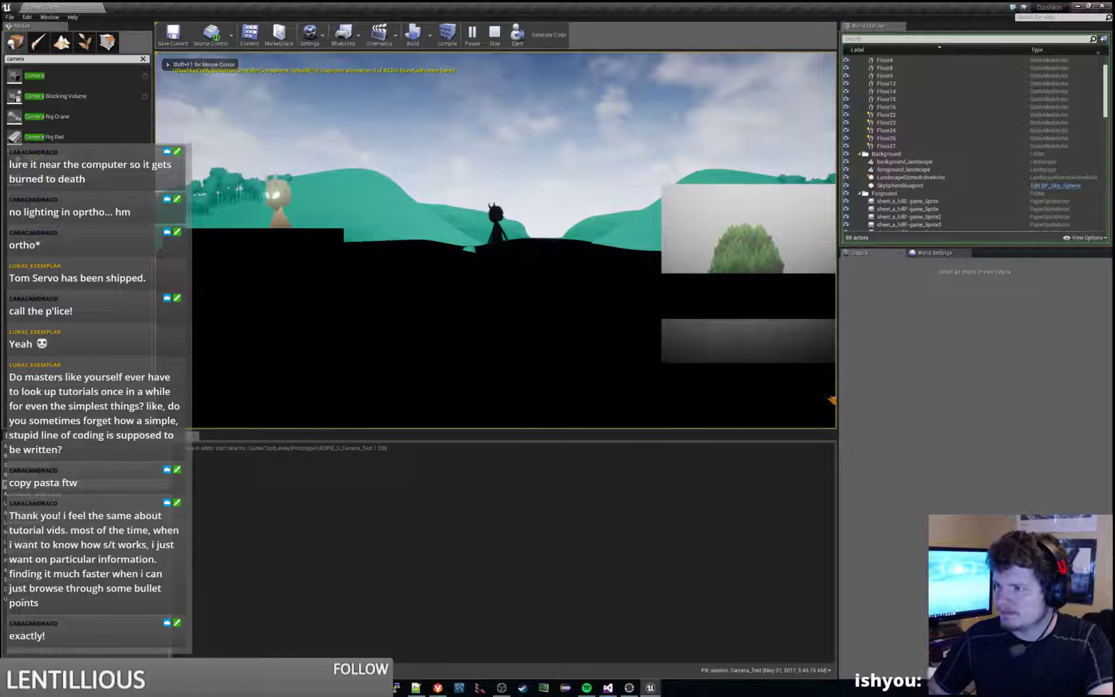
key("d")
key("space")
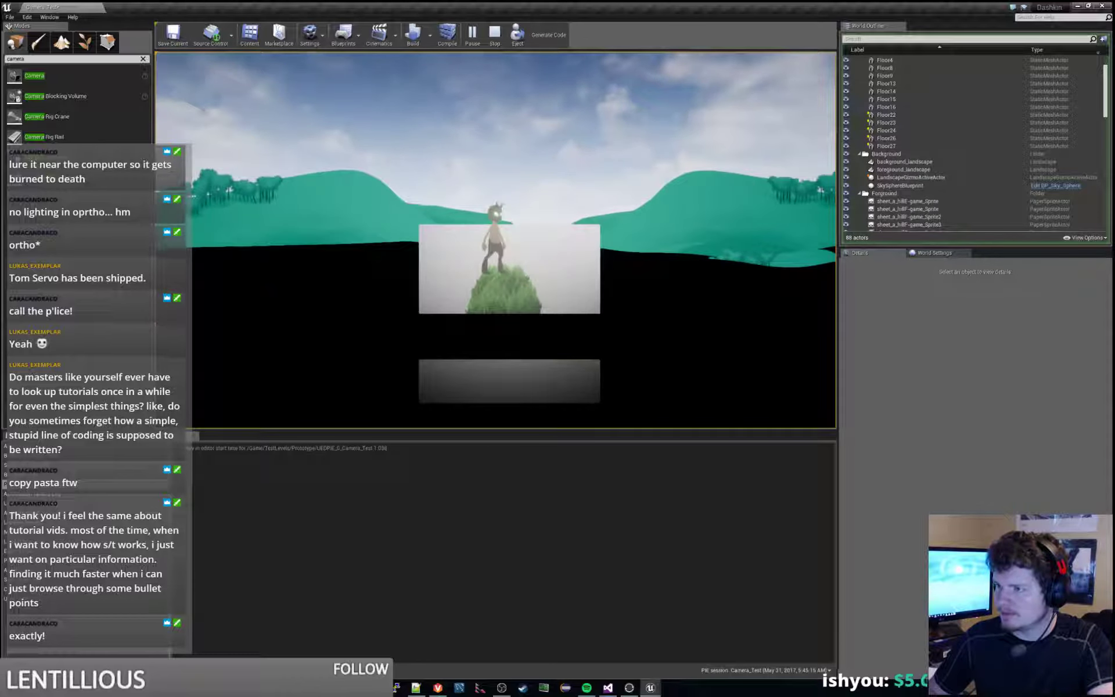
key("d")
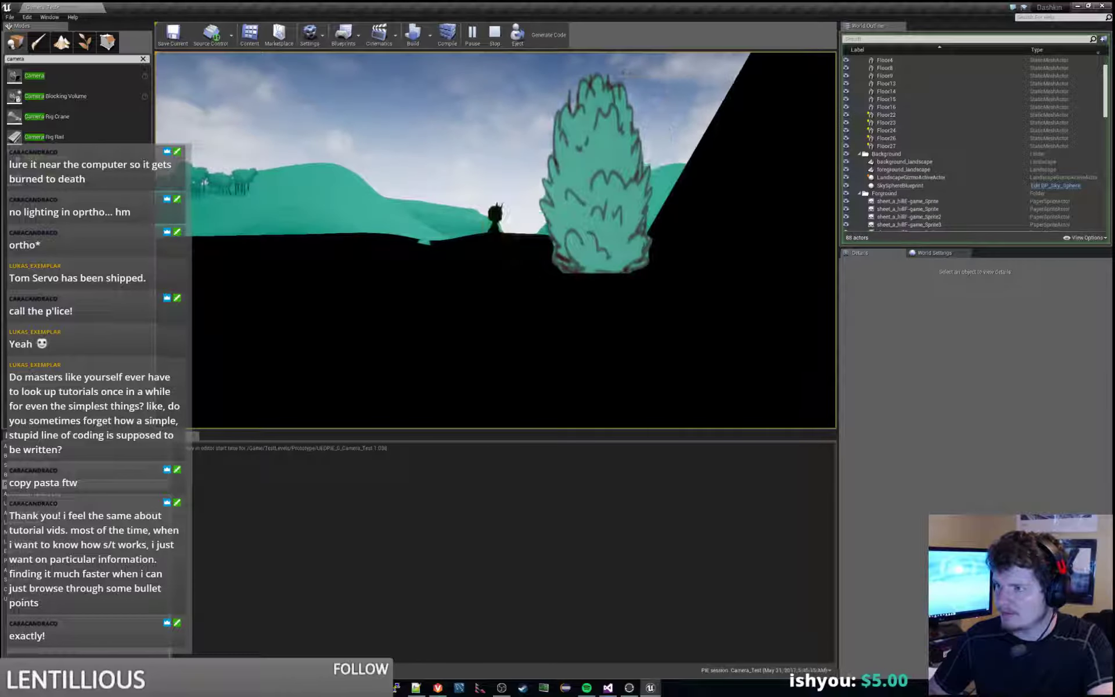
key("a")
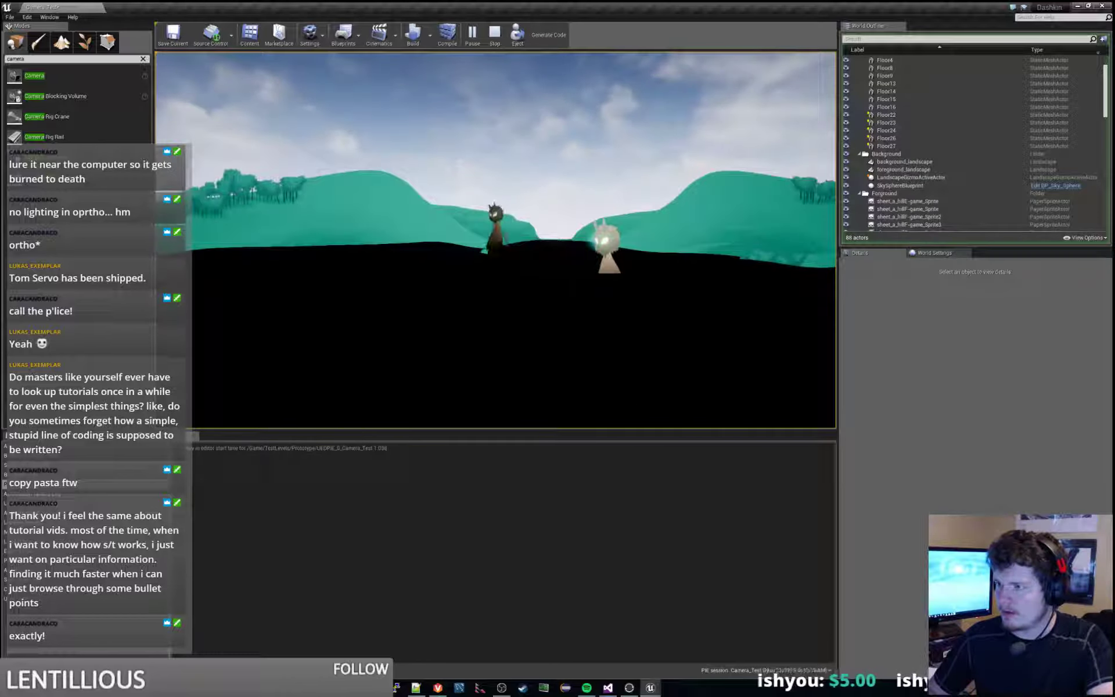
key("d")
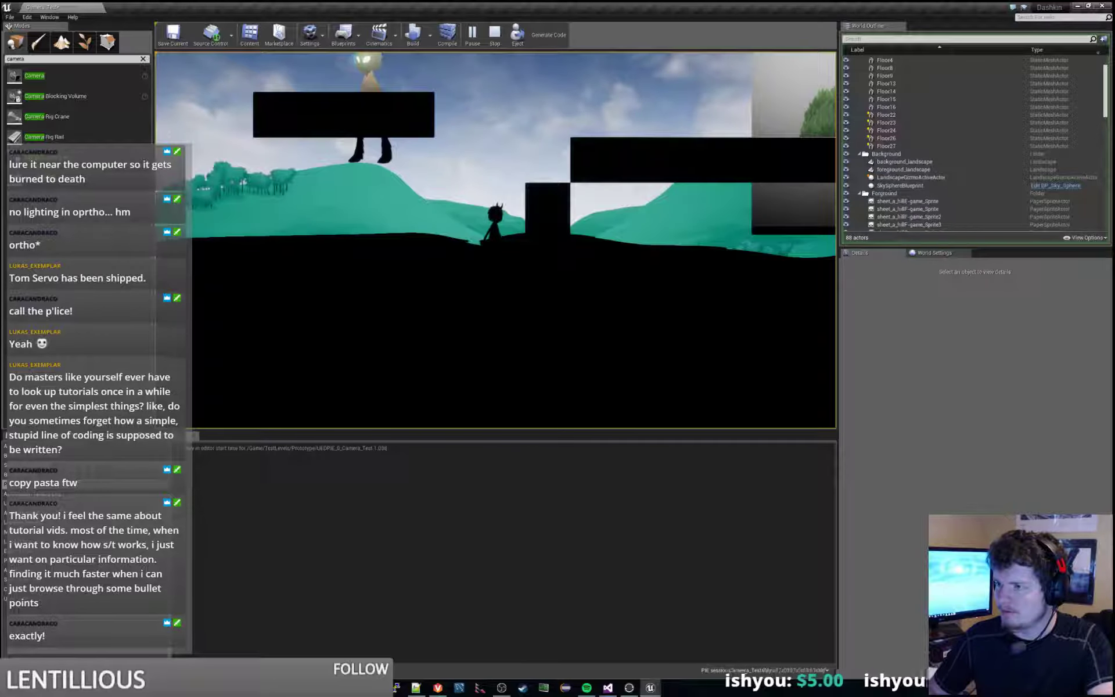
key("space")
key("d")
key("space")
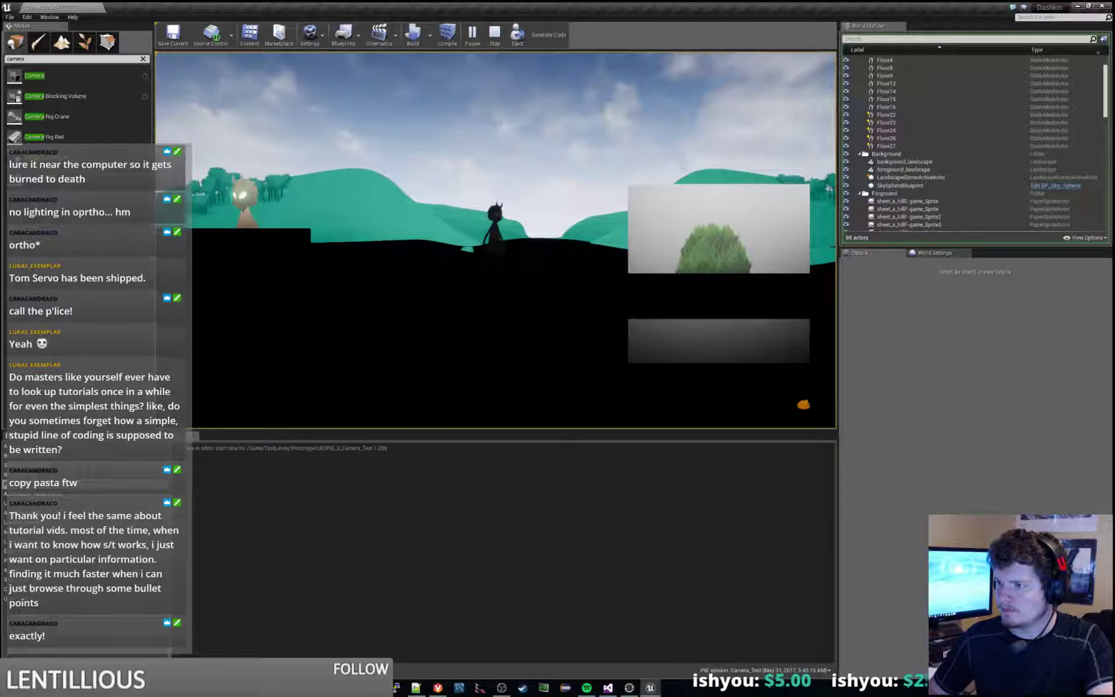
key("space")
key("d")
key("a")
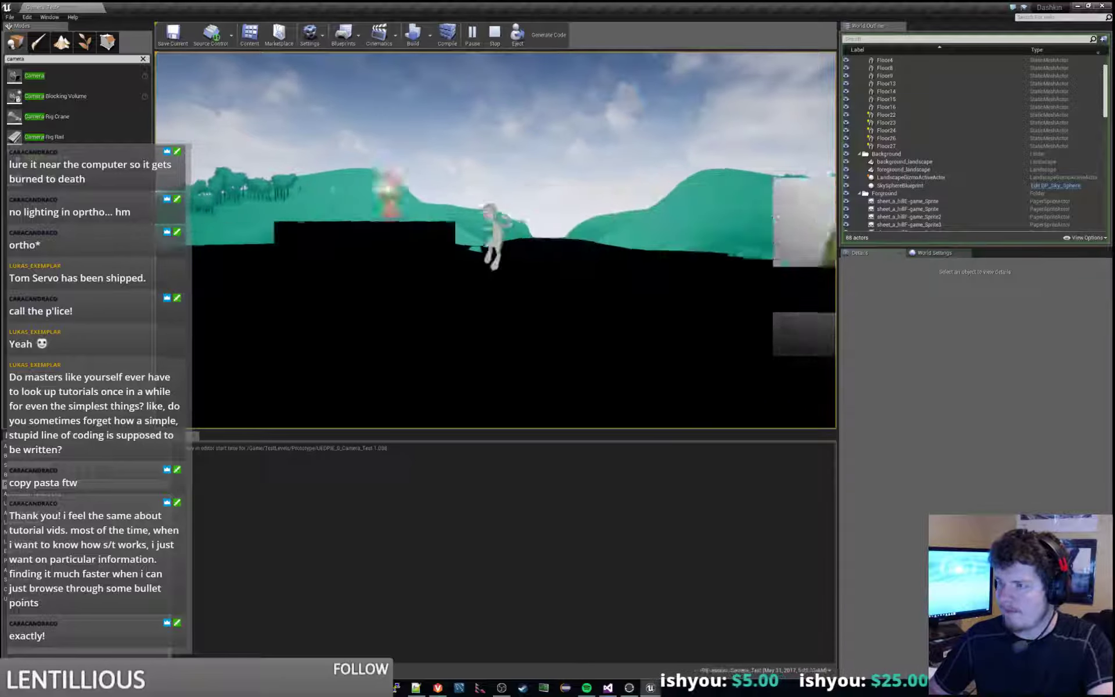
key("a")
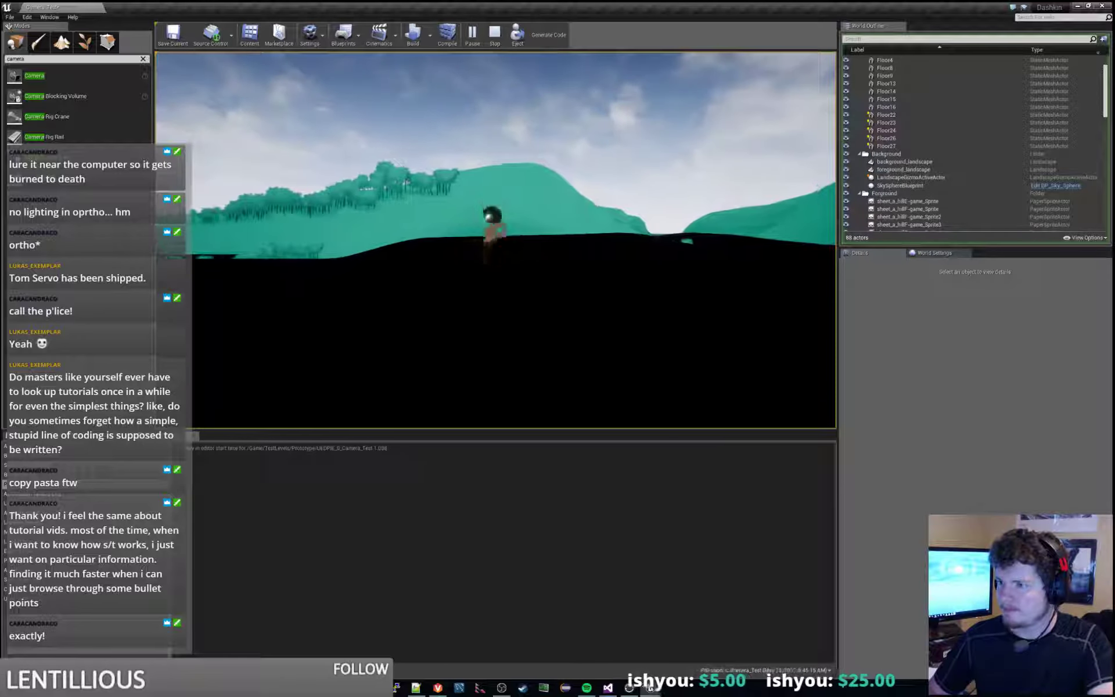
key("d")
key("space")
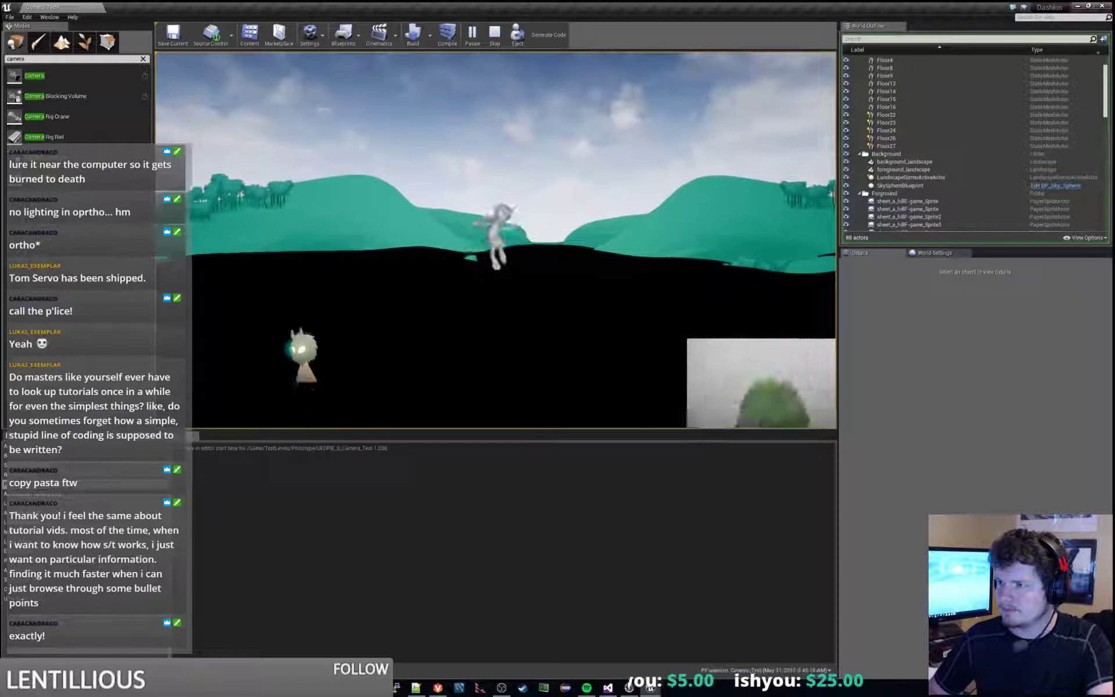
key("d")
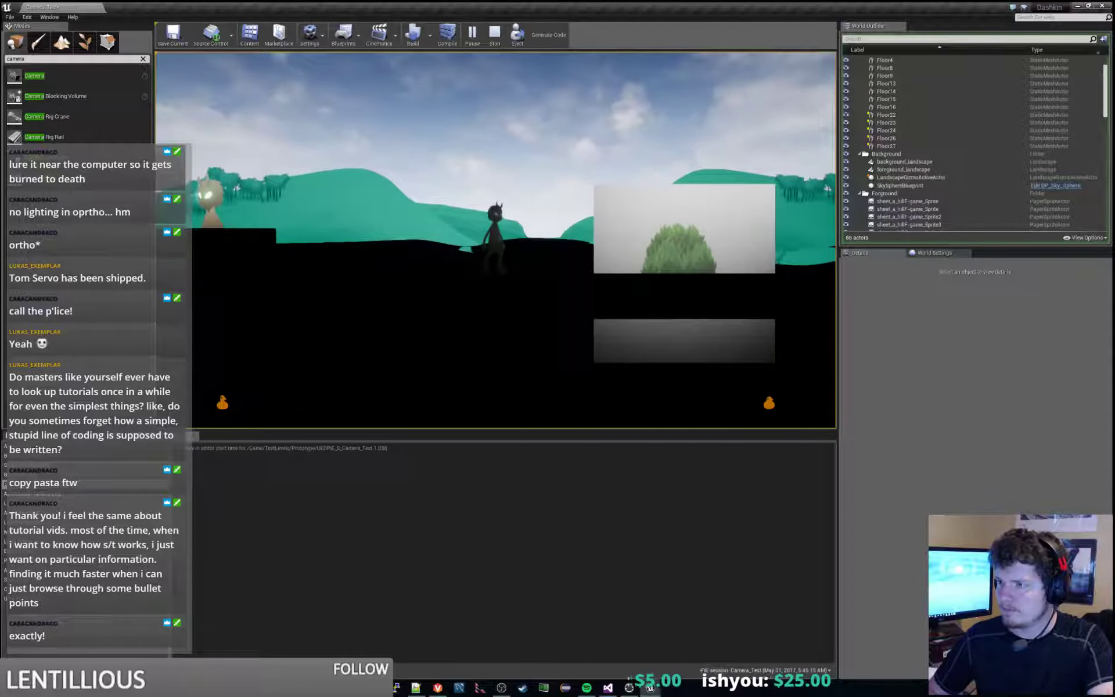
key("space")
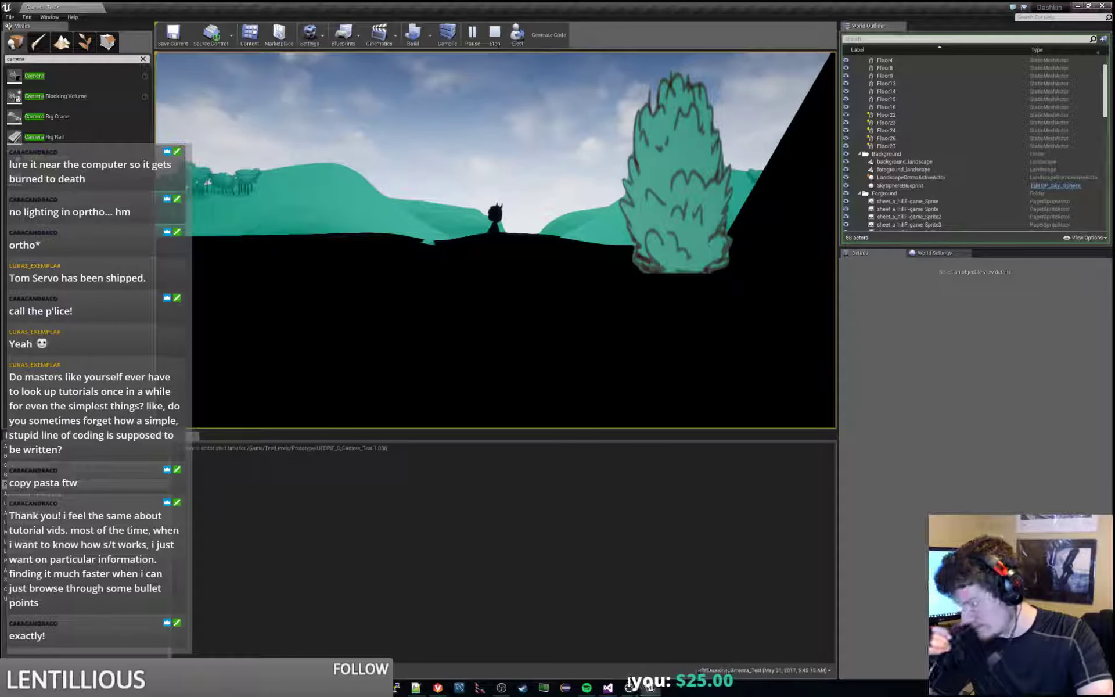
key("space")
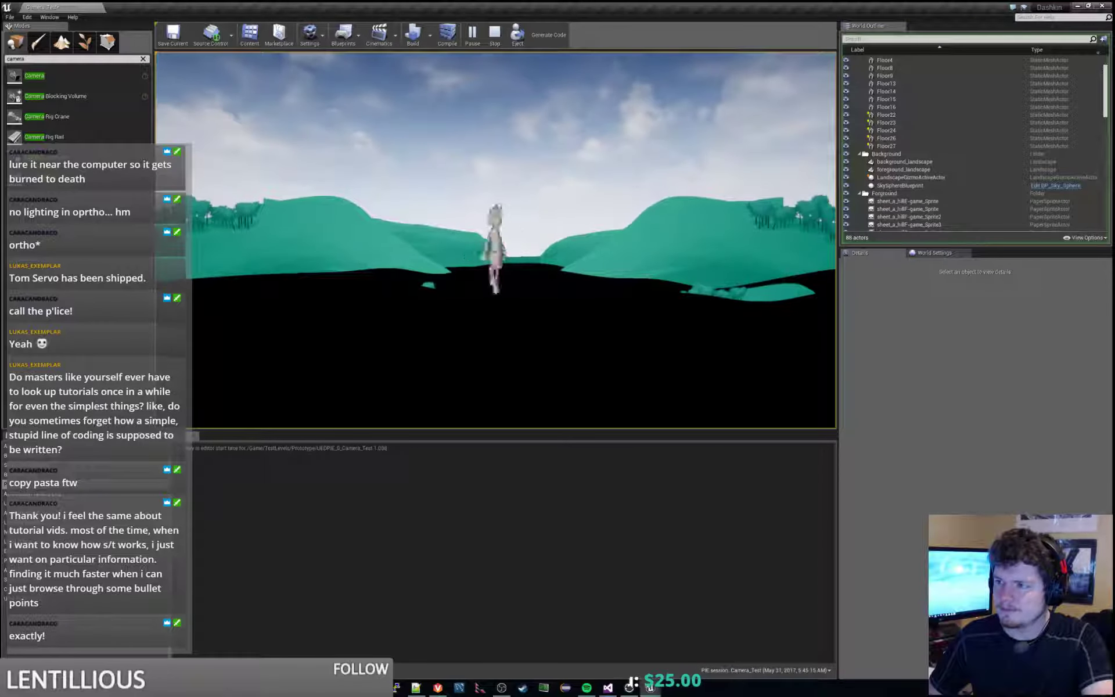
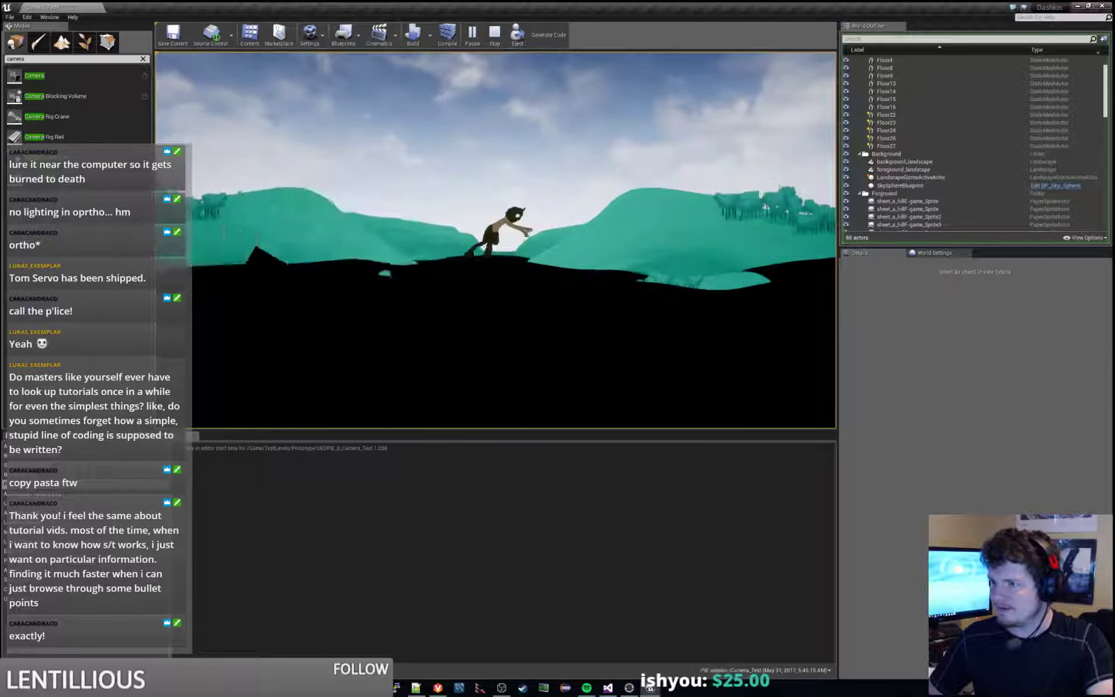
key("Escape")
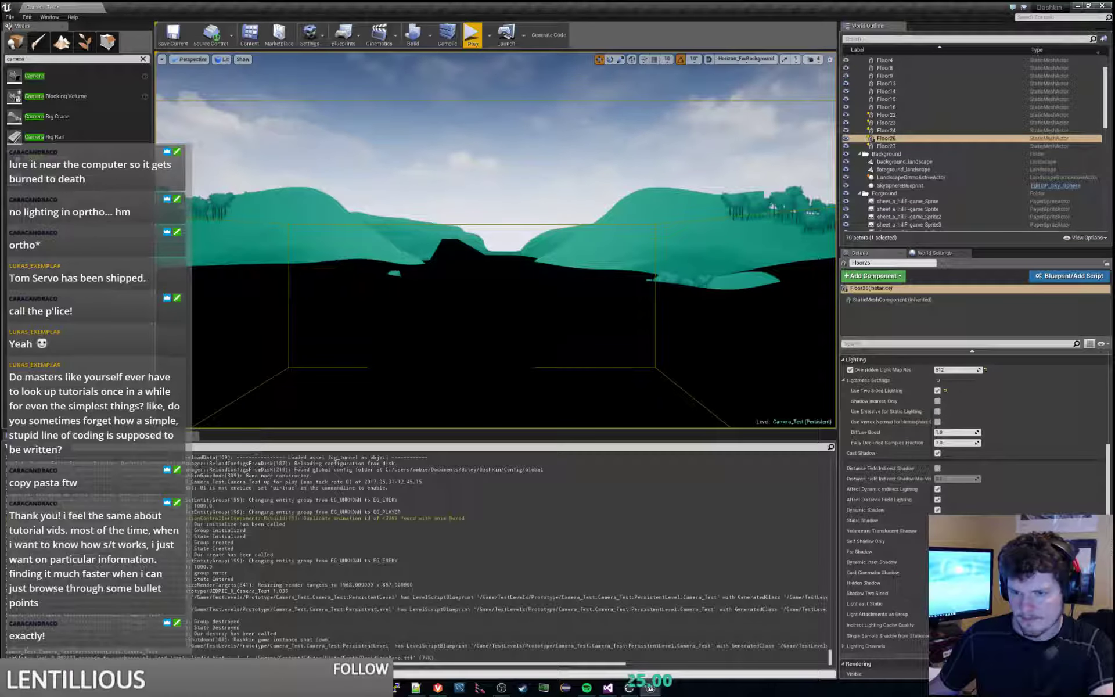
Step: Open the BeautifulCorner_1705 level from TestLevels/Prototype, saving Camera_Test and its built data
left_click(37, 435)
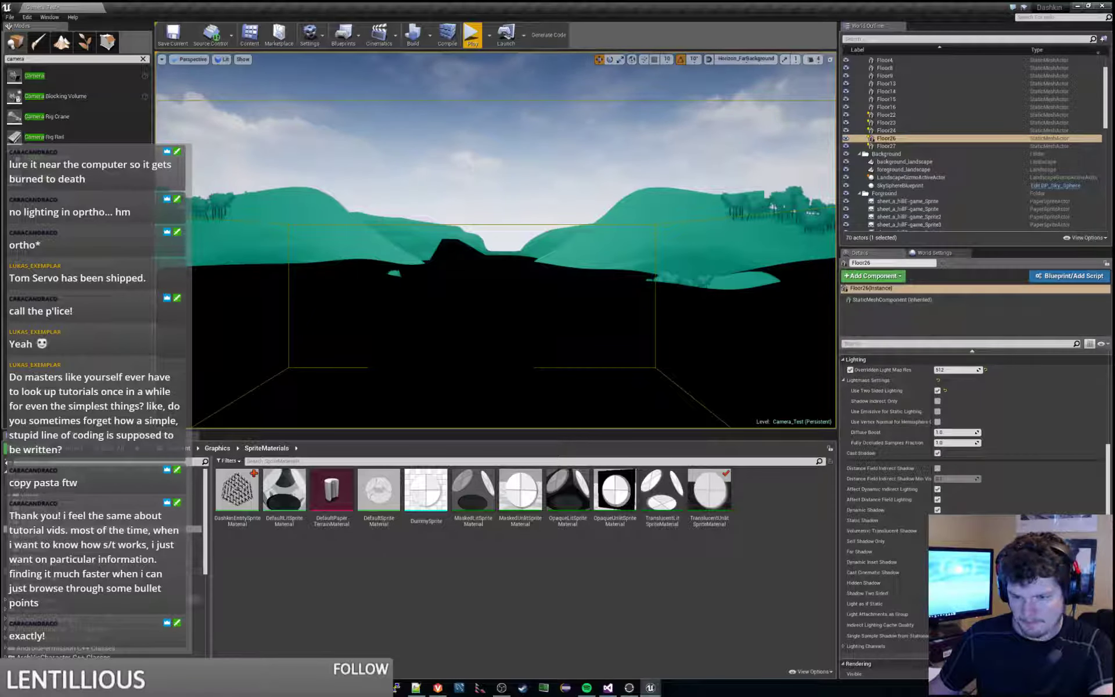
left_click(64, 591)
double_click(249, 491)
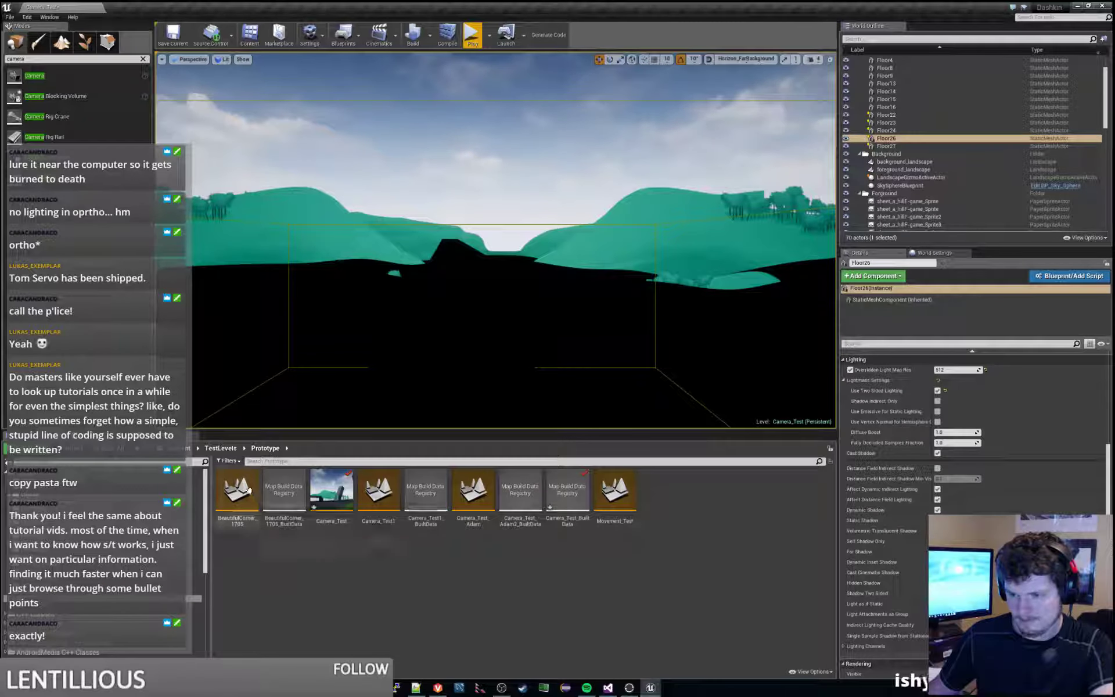
double_click(249, 489)
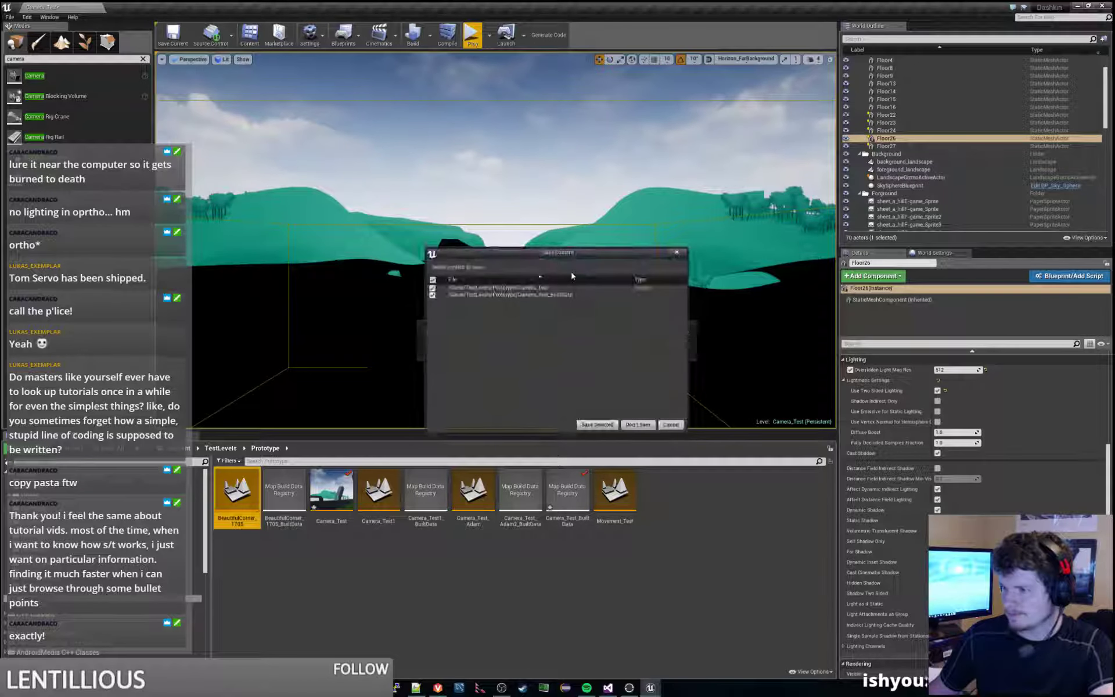
left_click(605, 425)
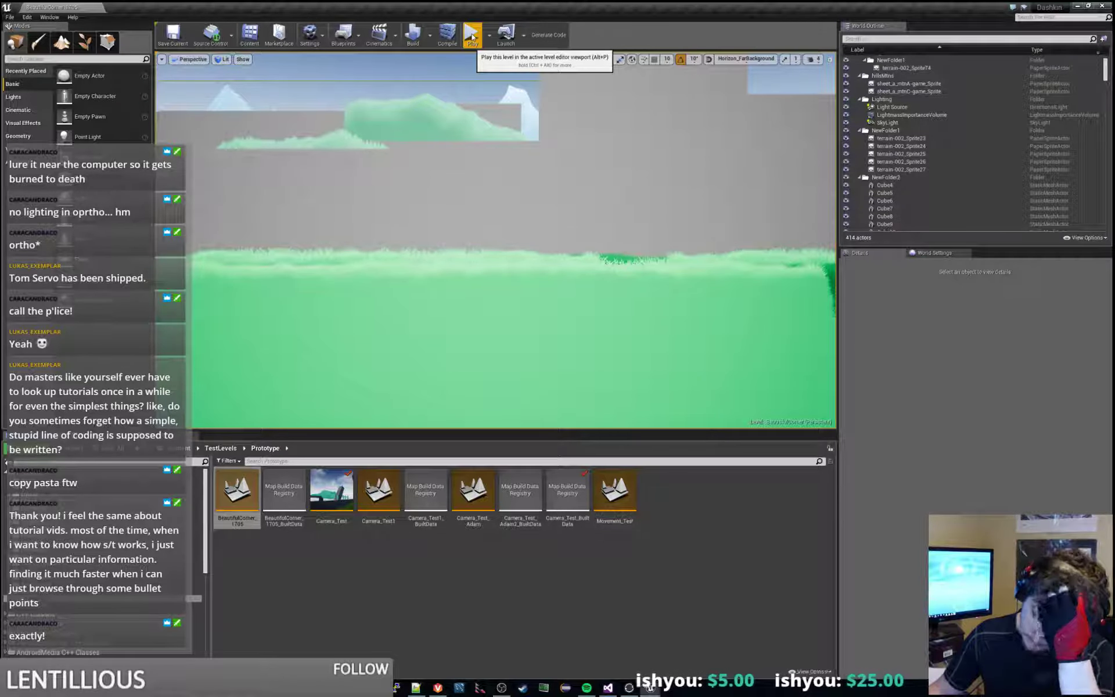
key("XF86AudioNext")
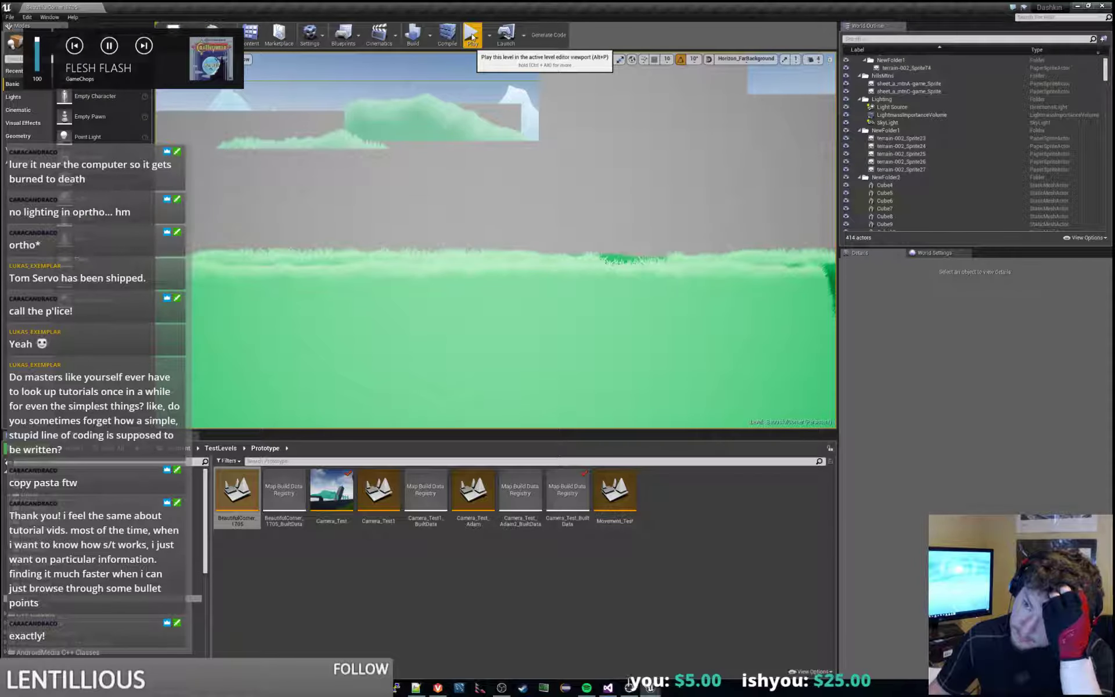
key("XF86AudioNext")
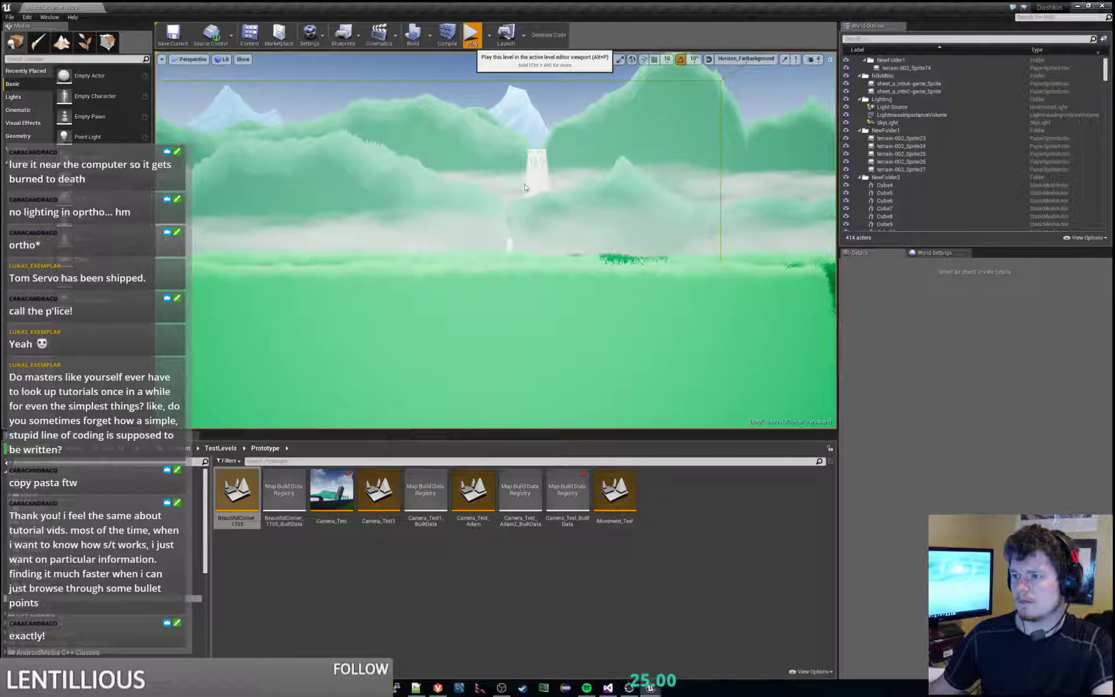
Step: Playtest BeautifulCorner_1705, running and jumping the character back and forth between the dark grass ledge and the large tree, and end the session
left_click(473, 35)
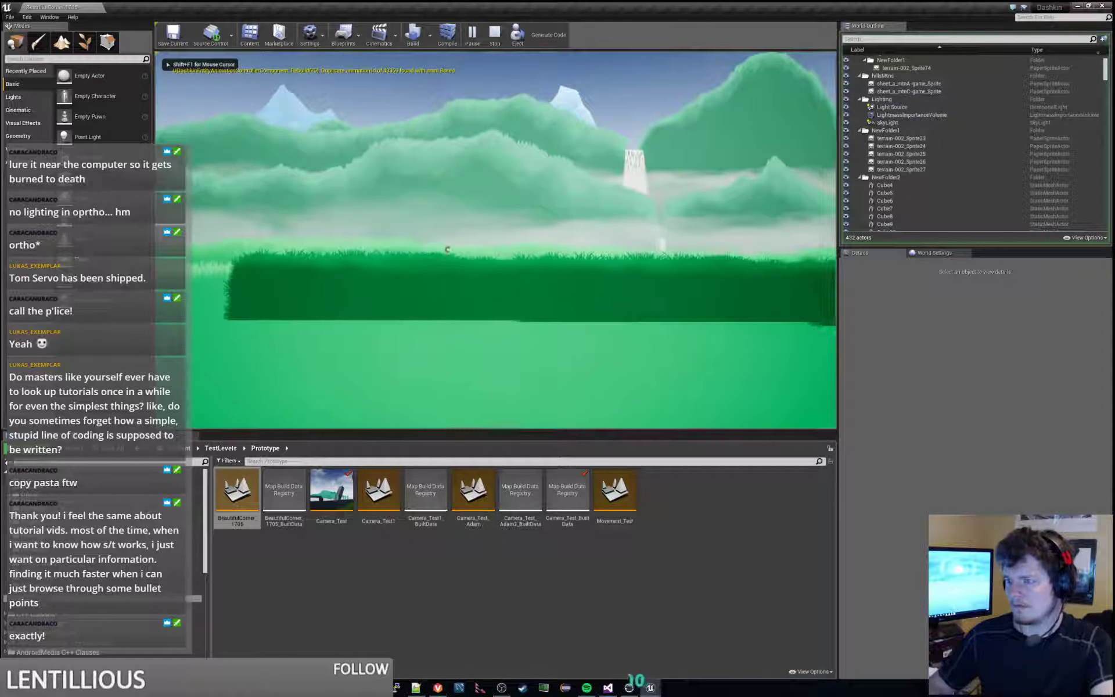
key("a")
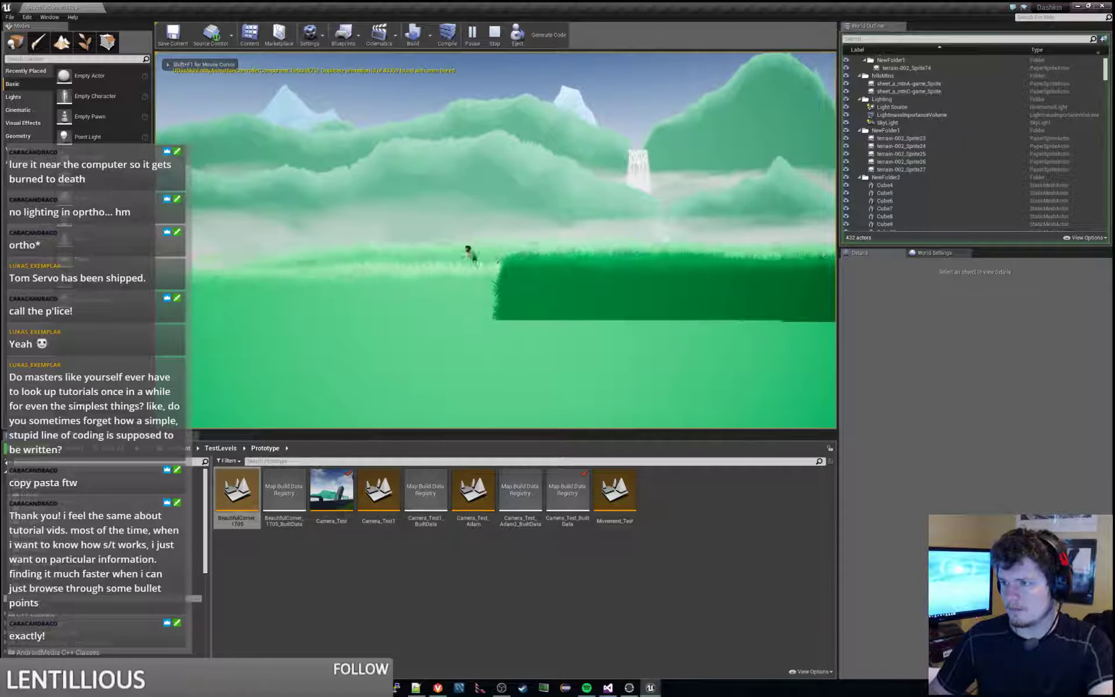
key("space")
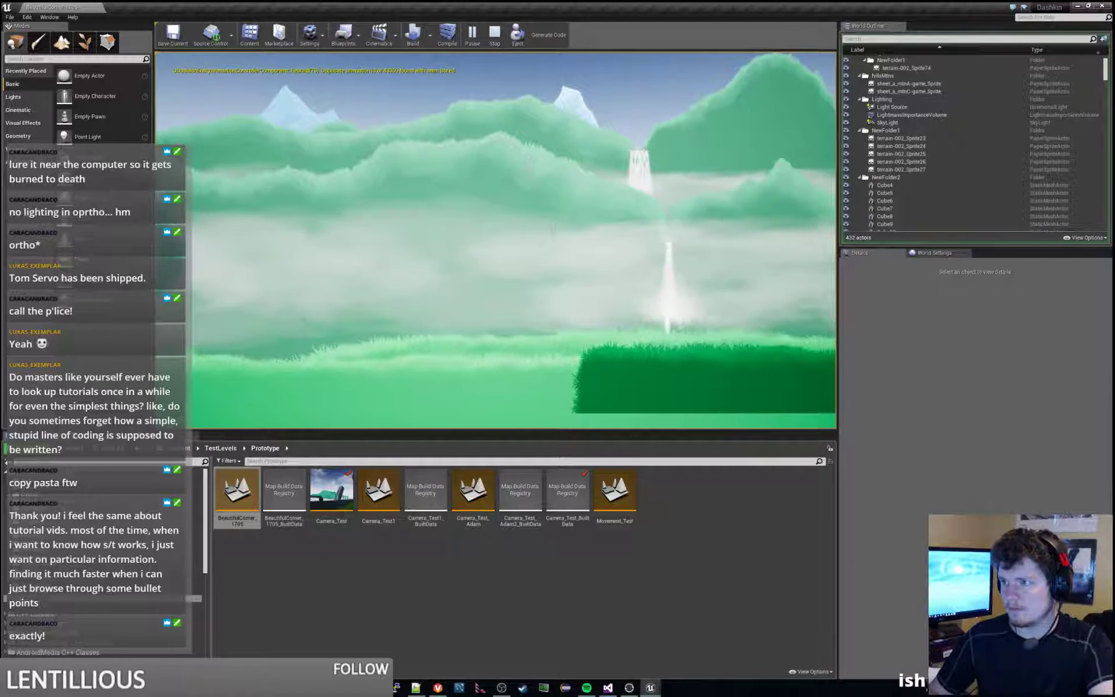
key("a")
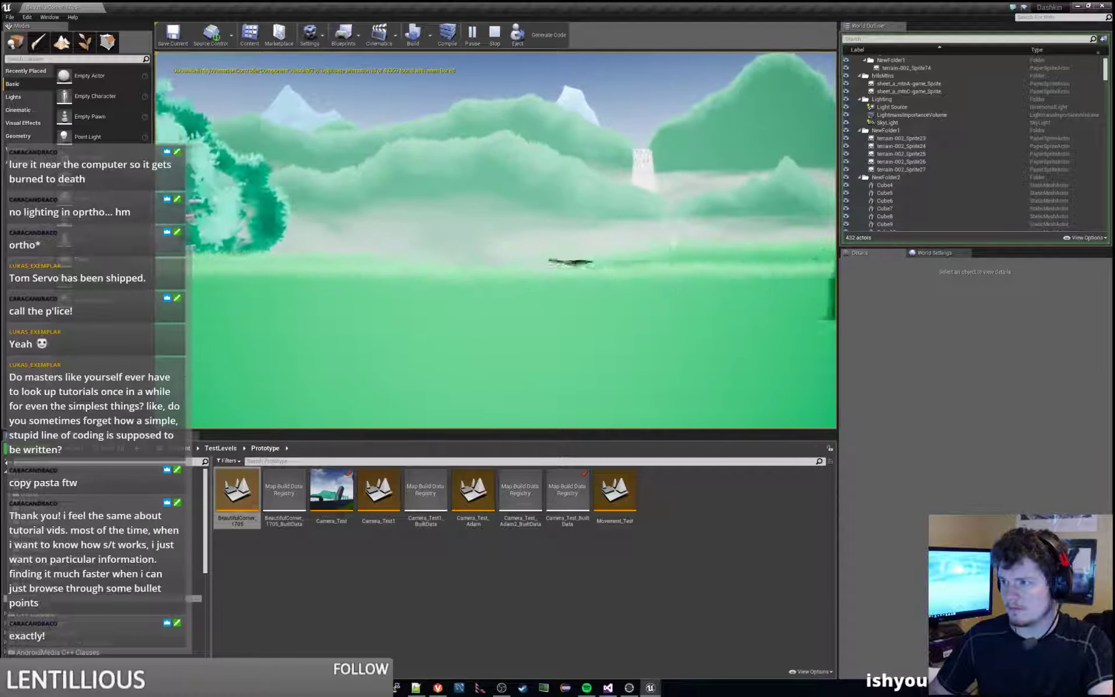
key("d")
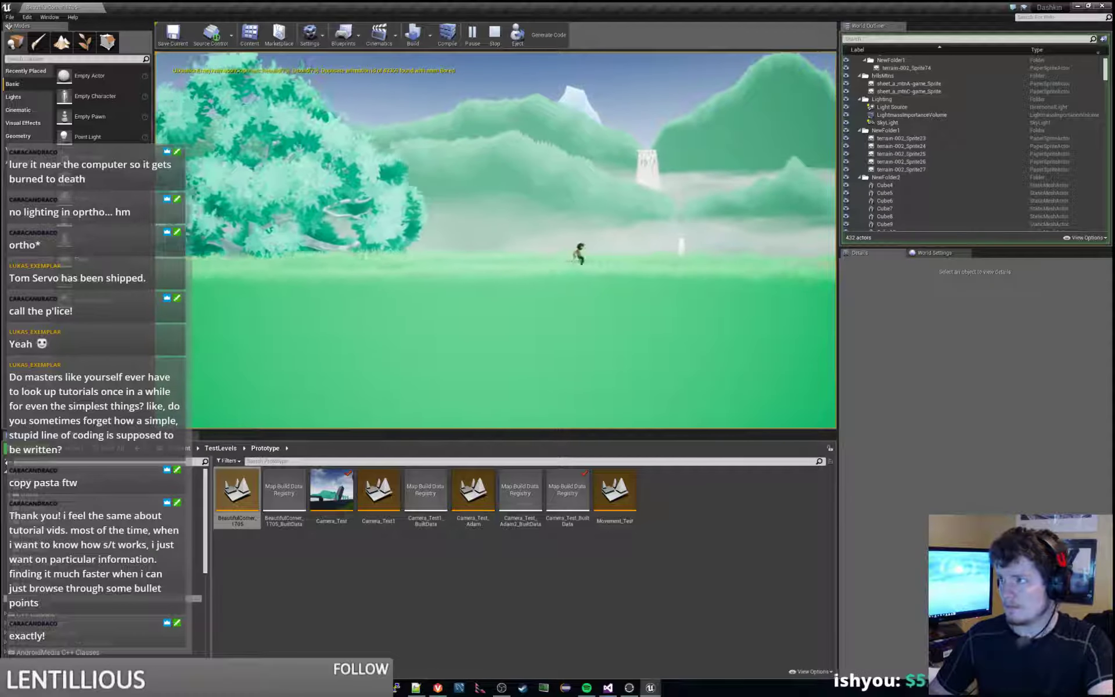
key("d")
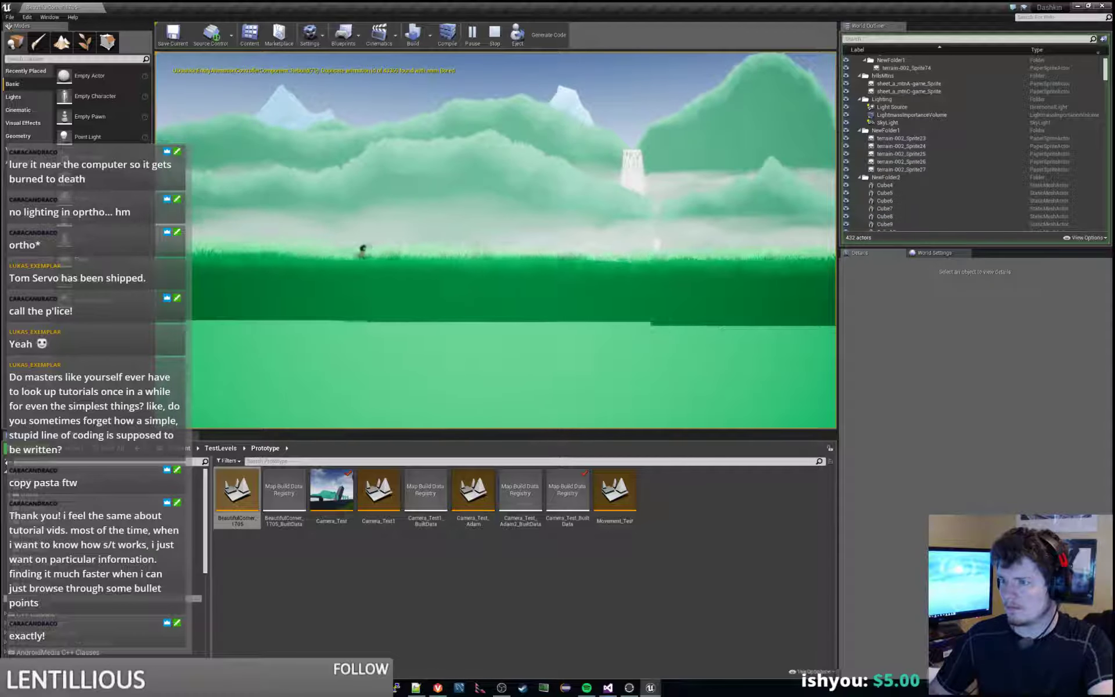
key("space")
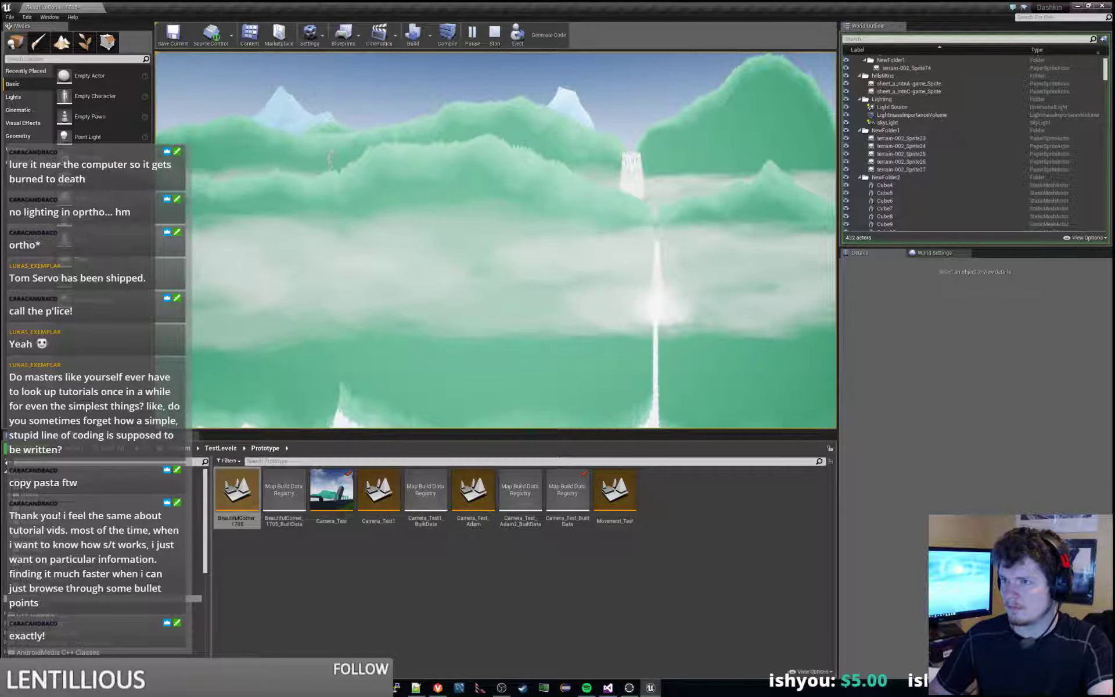
key("a")
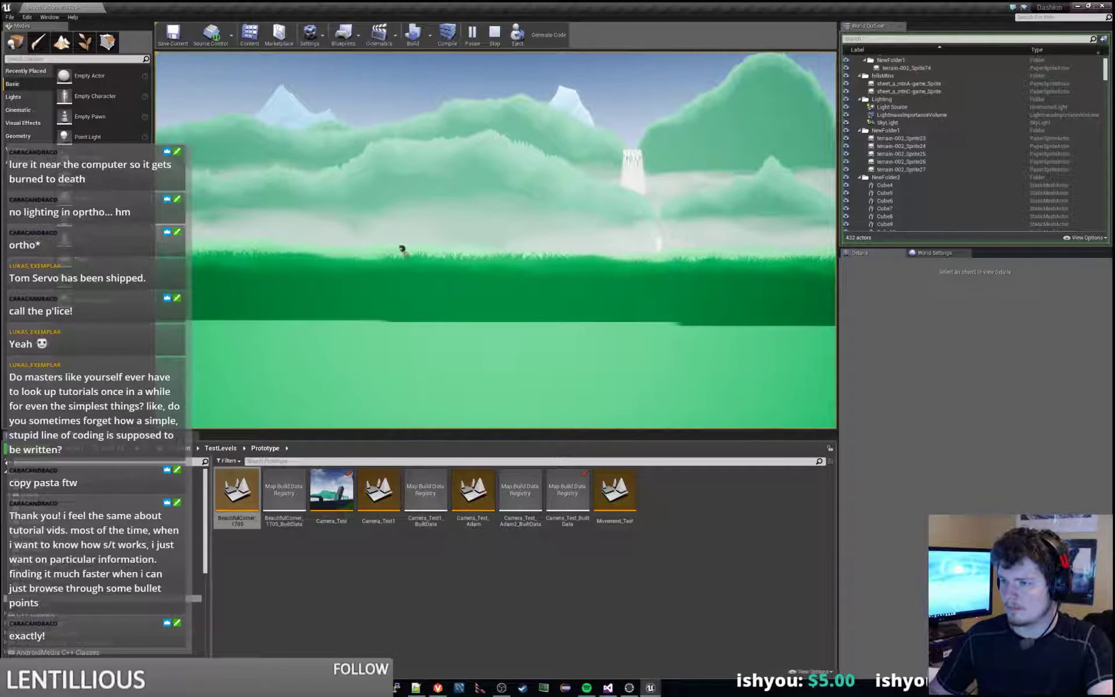
key("a")
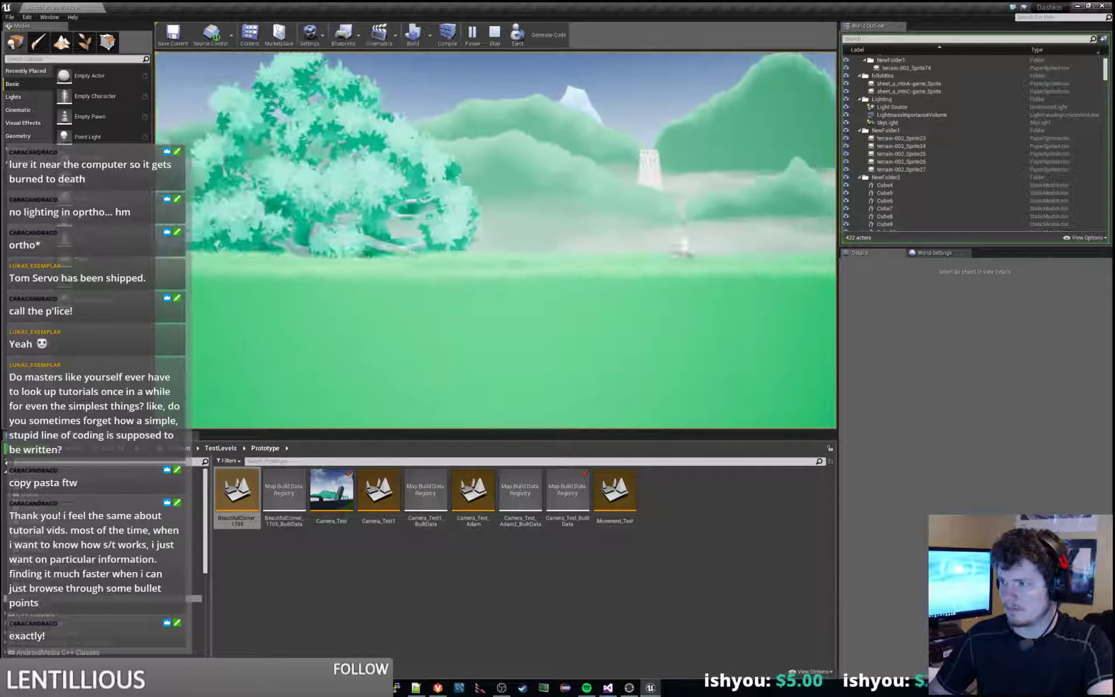
key("space")
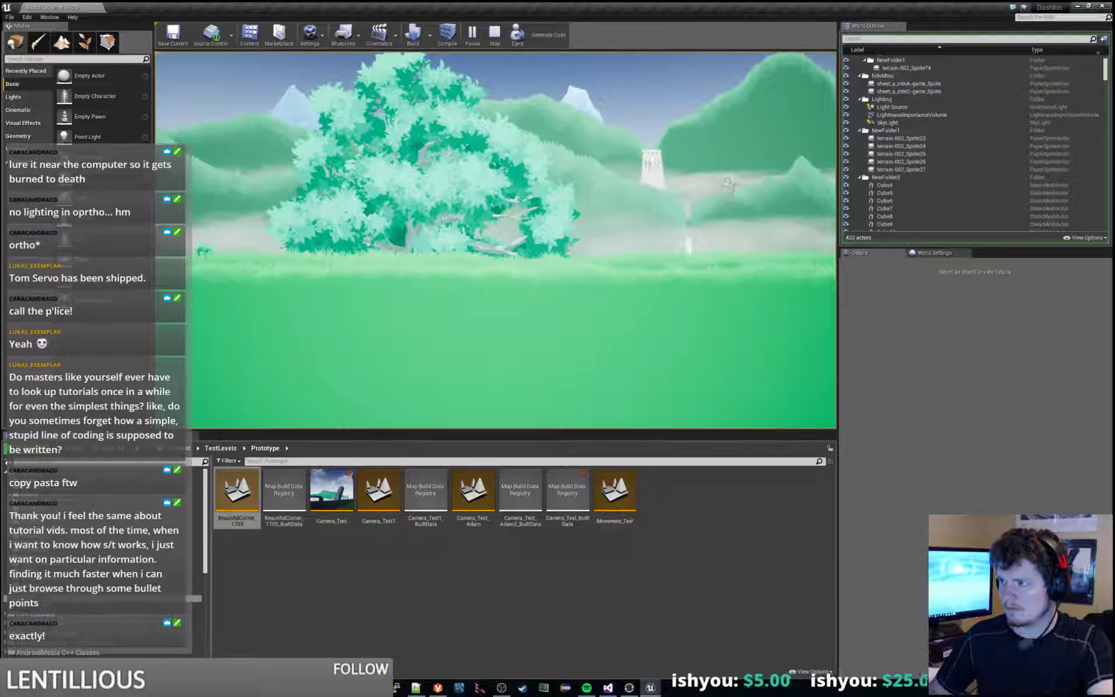
key("d")
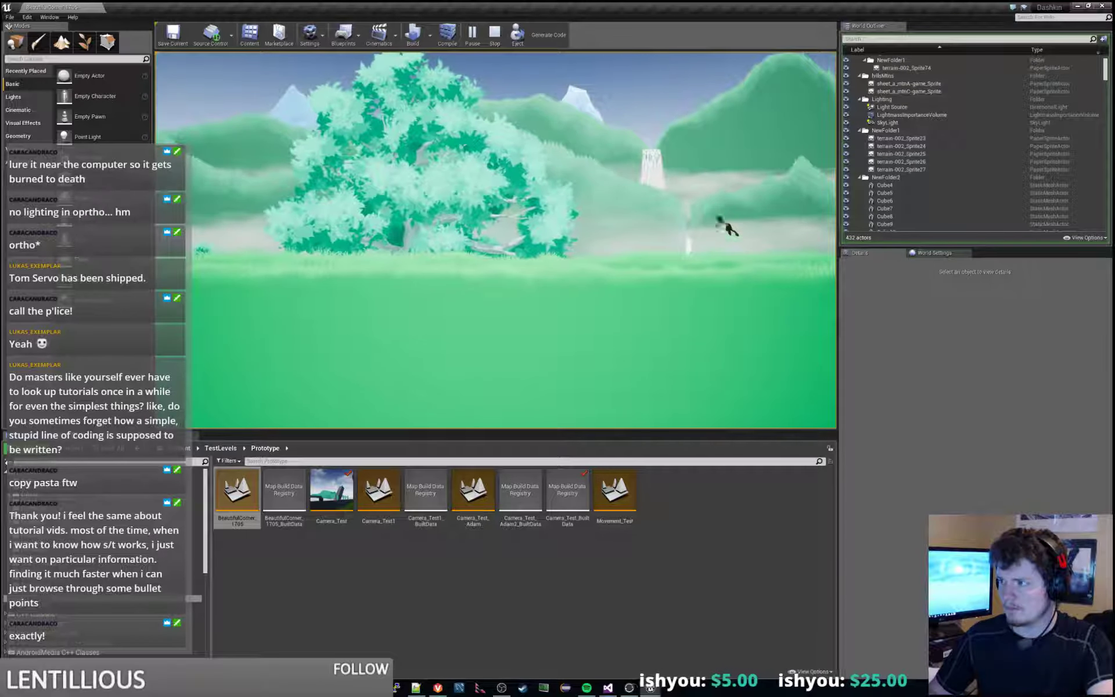
key("Escape")
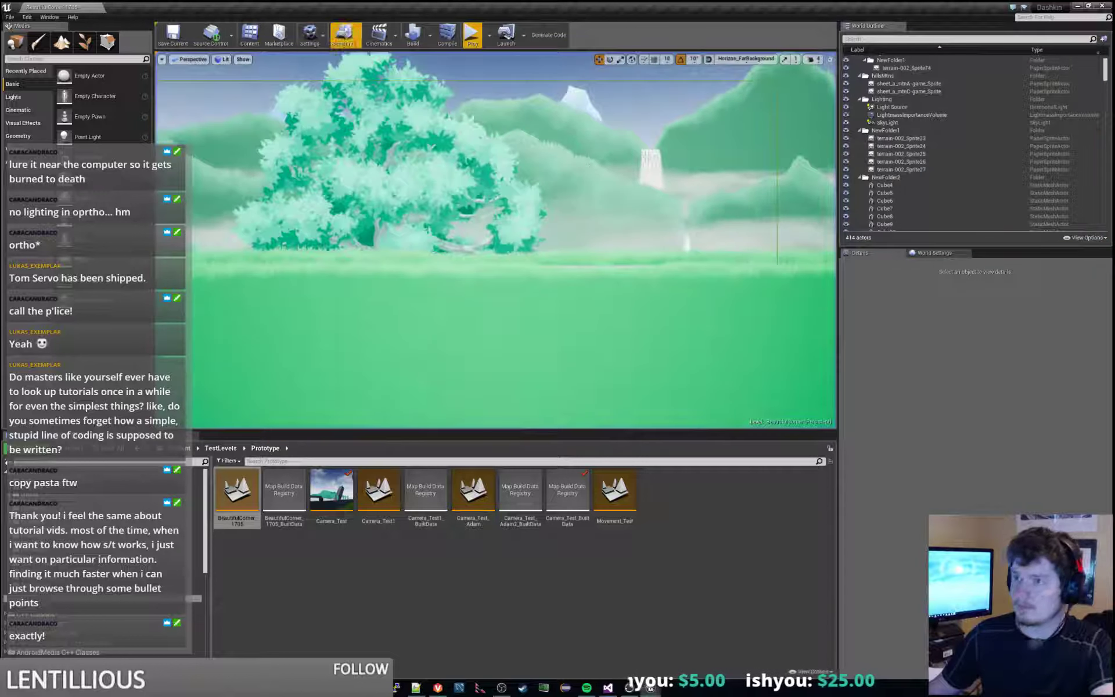
Step: Open the World Settings of BeautifulCorner_1705 and review the Lightmass and Rendering options
left_click(311, 35)
left_click(334, 61)
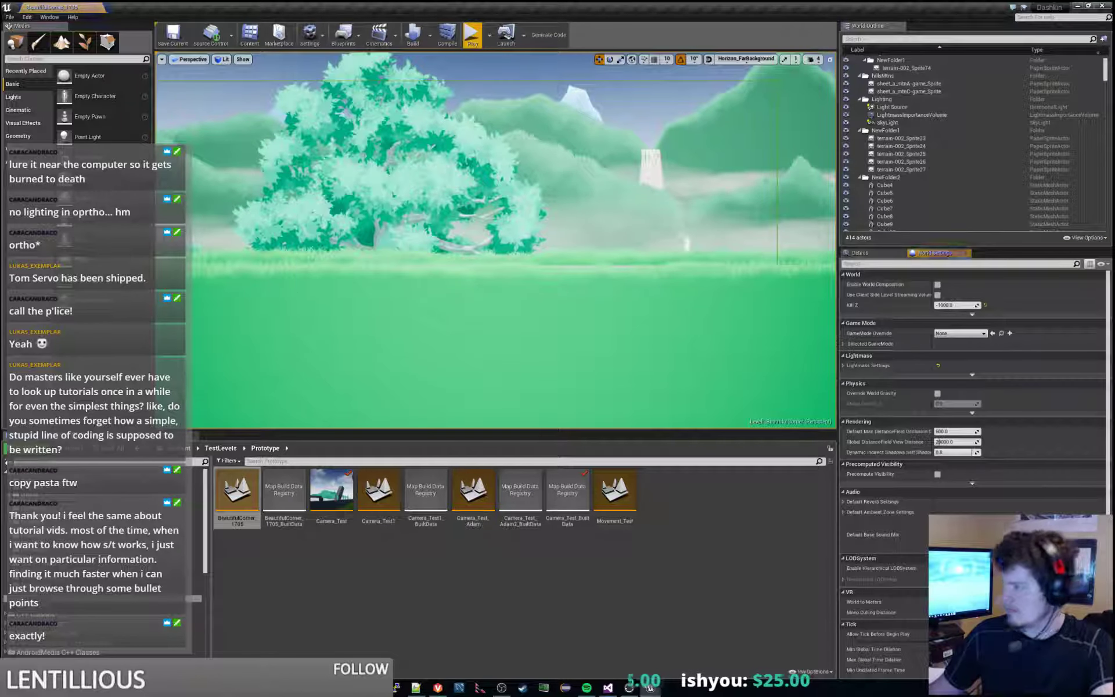
scroll(973, 406, "down", 1)
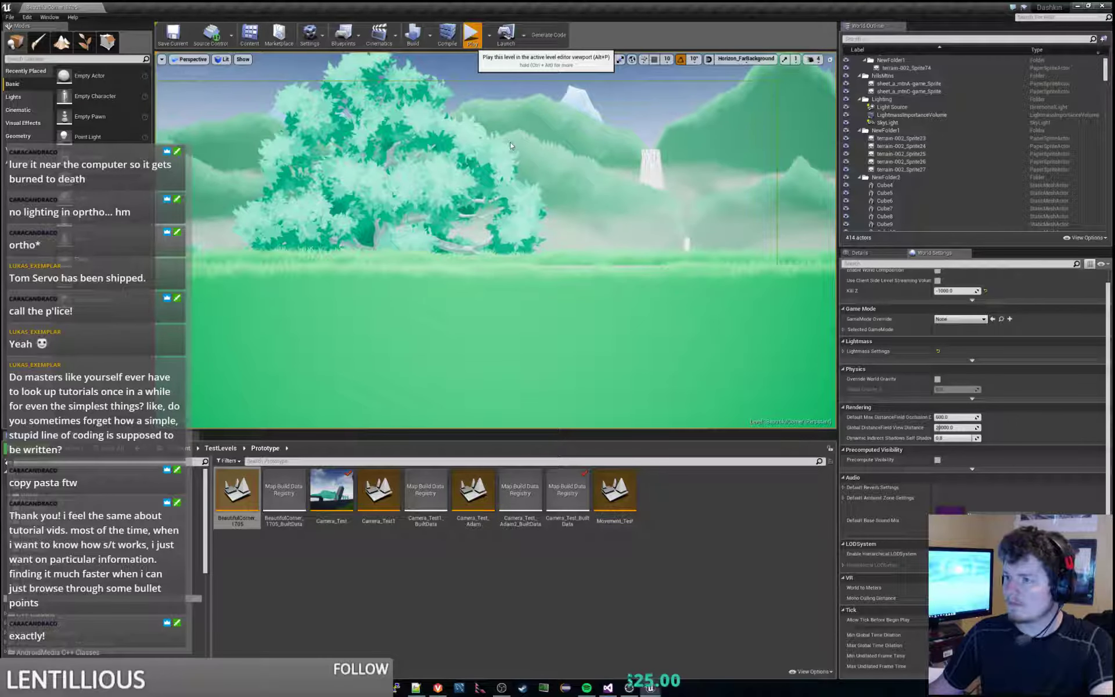
Step: Start another playtest and run the character from the dark grass ledge past the large tree to the foot of the grassy hill
left_click(472, 36)
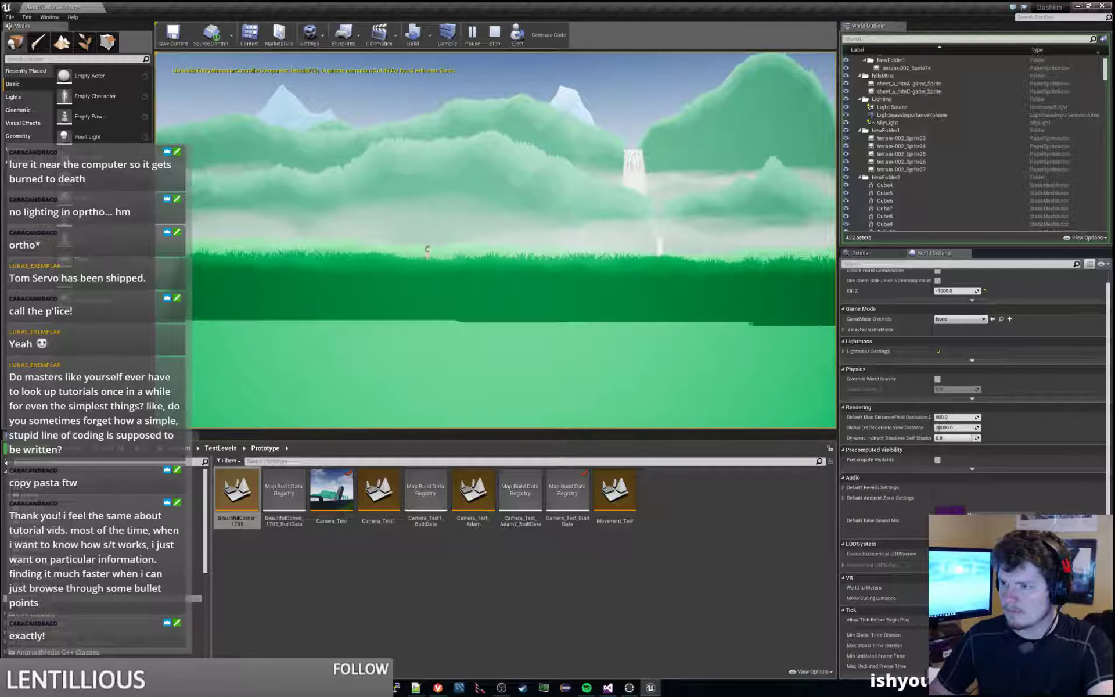
key("a")
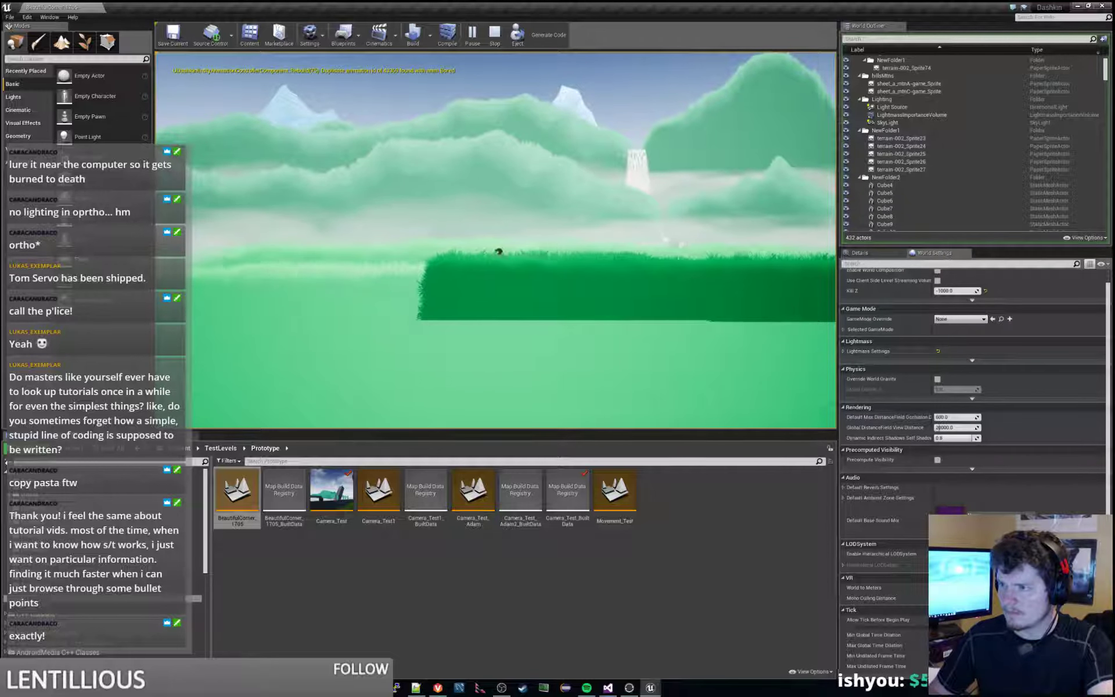
key("a")
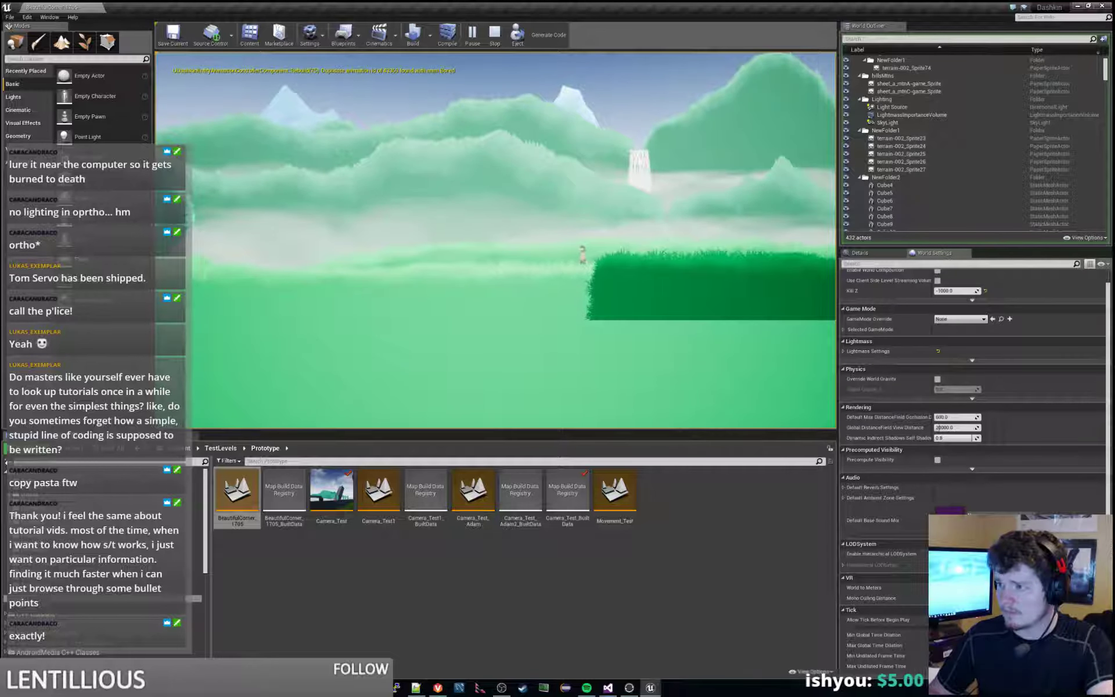
key("a")
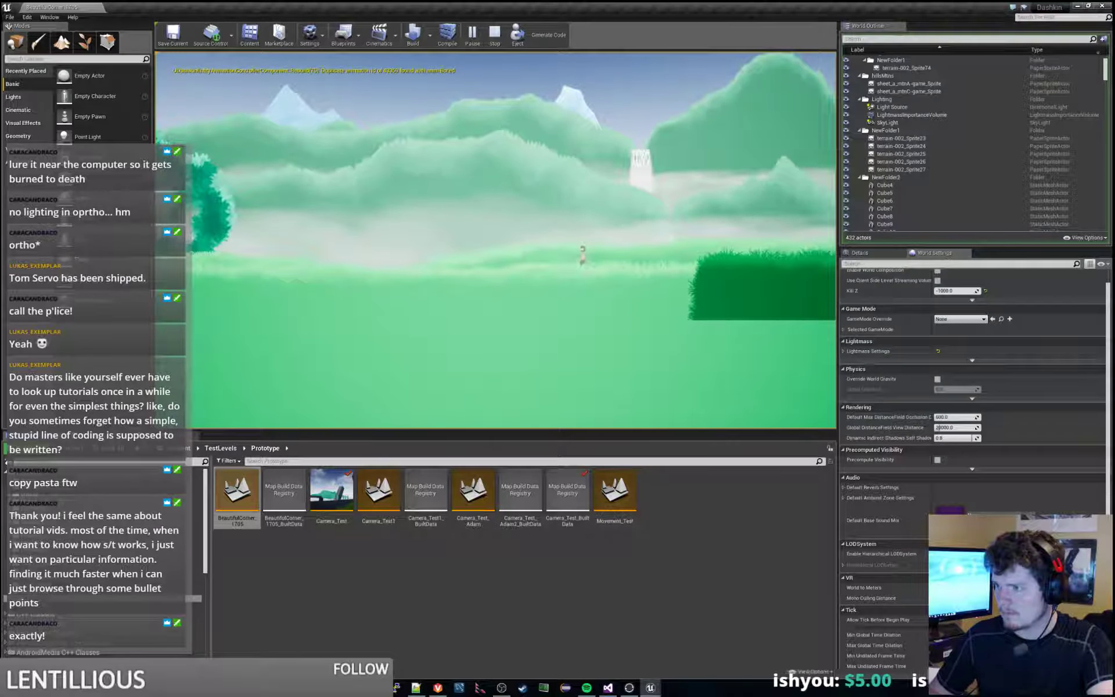
key("a")
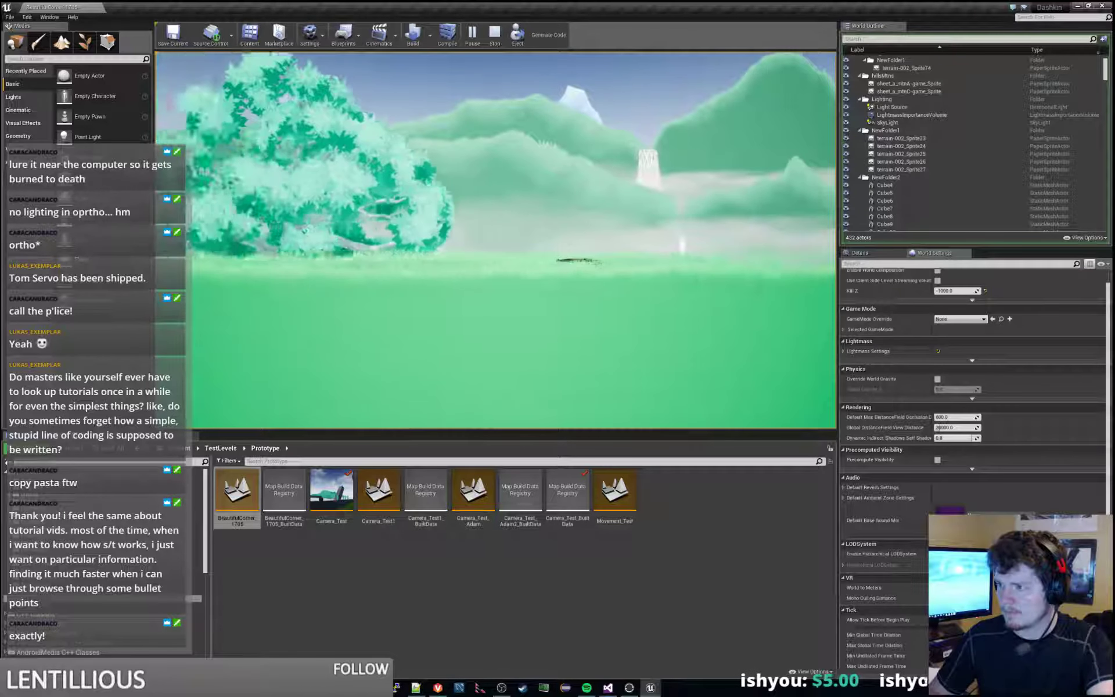
key("a")
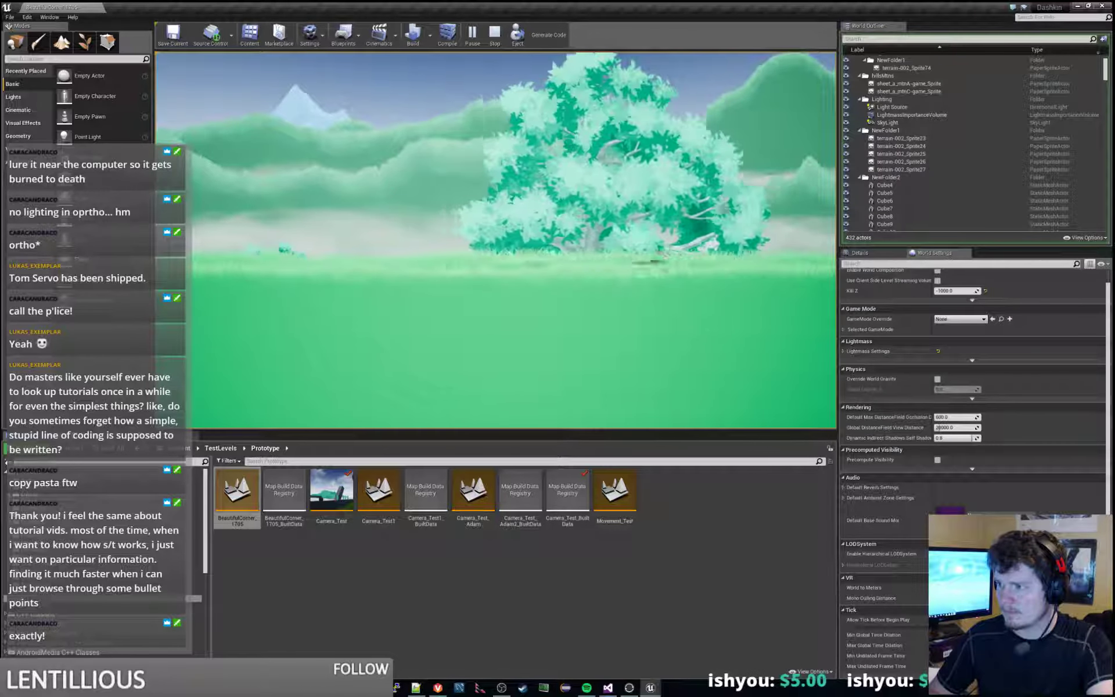
key("a")
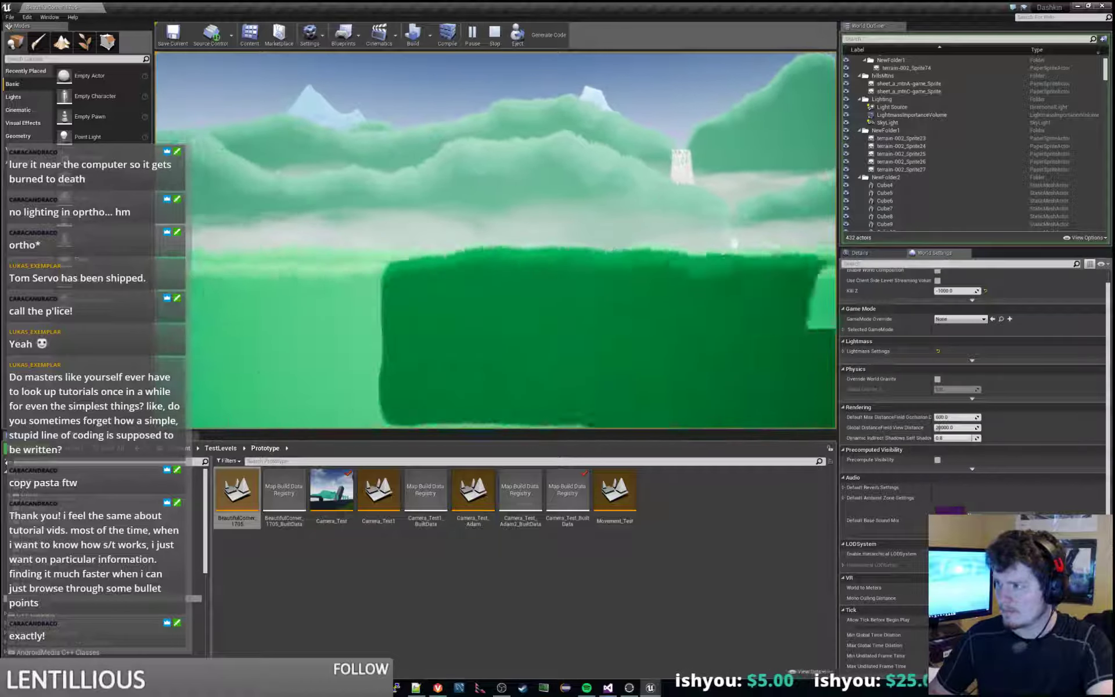
key("a")
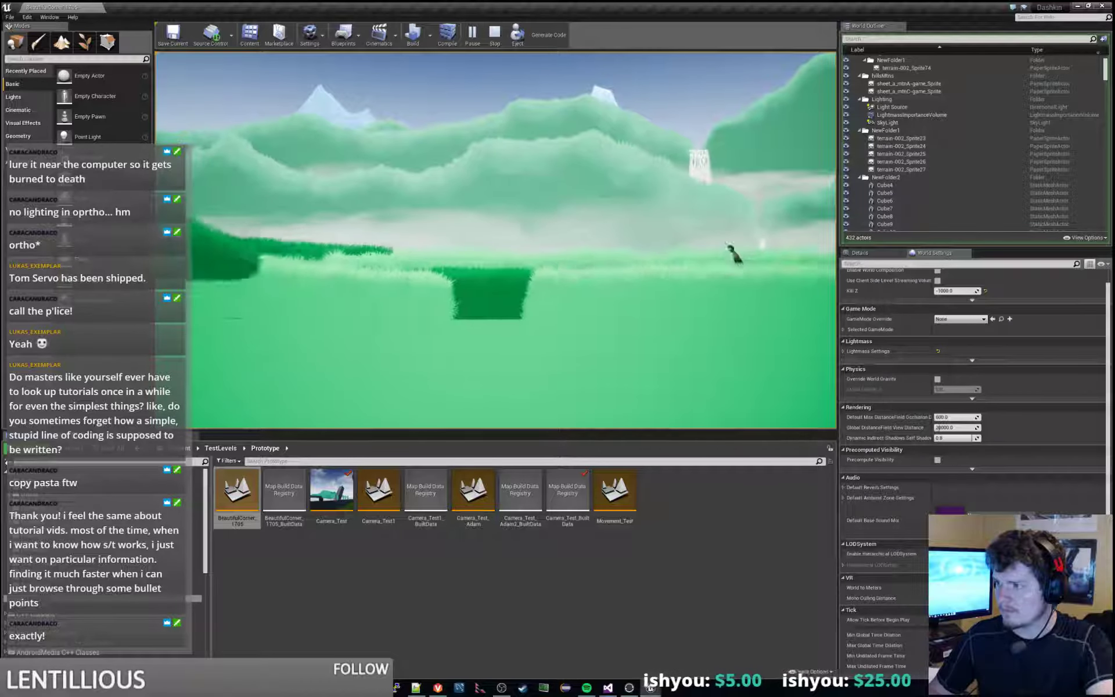
key("a")
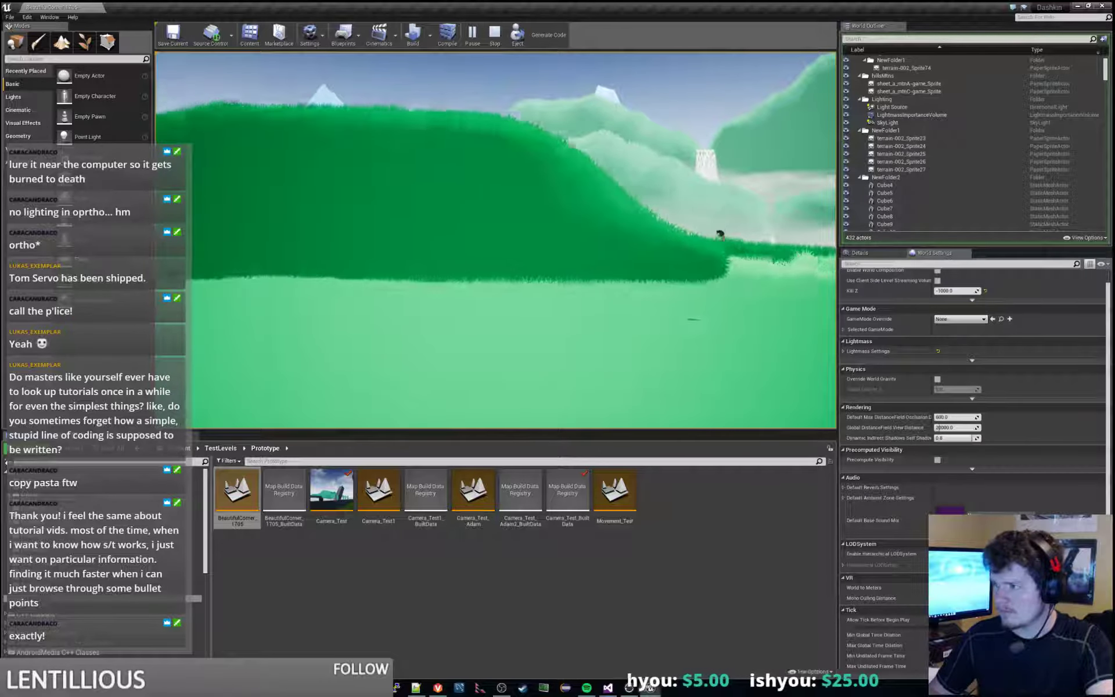
Step: Run and jump the character around the grassy hill's slope and up to its summit near the yellow-green tree
key("a")
key("space")
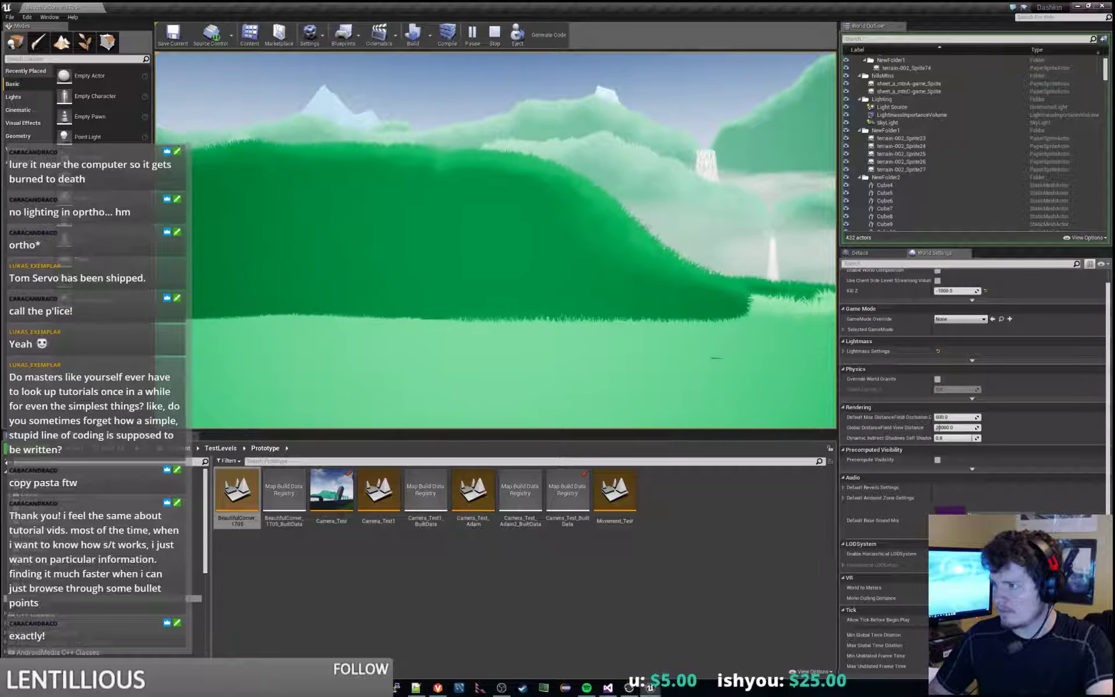
key("d")
key("a")
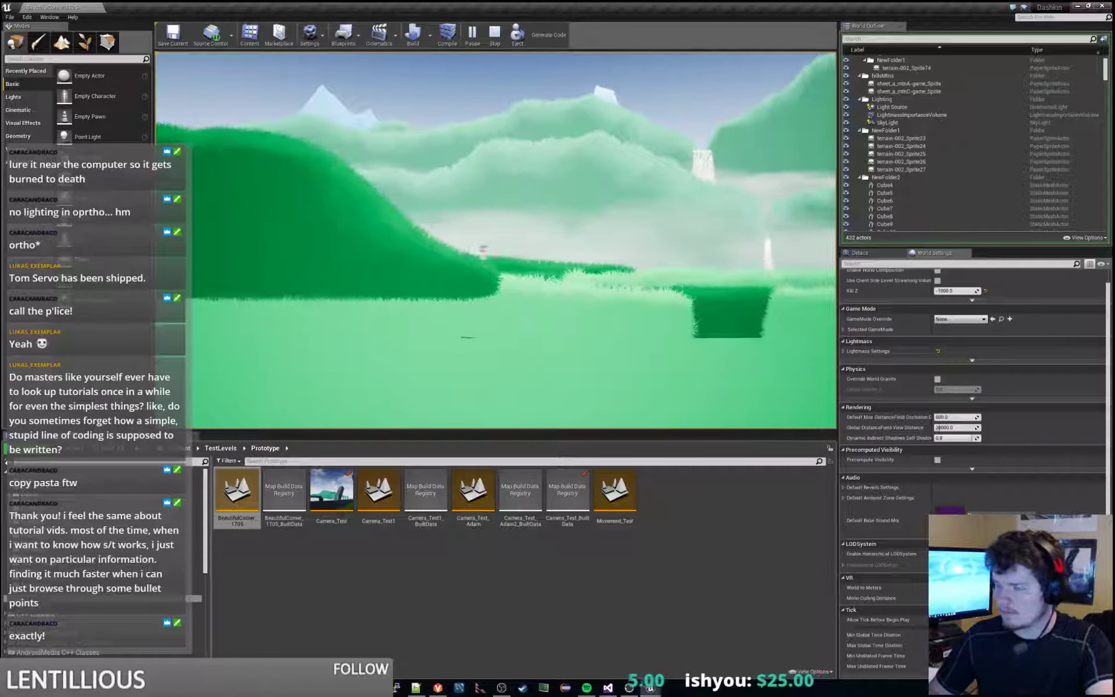
key("space")
key("a")
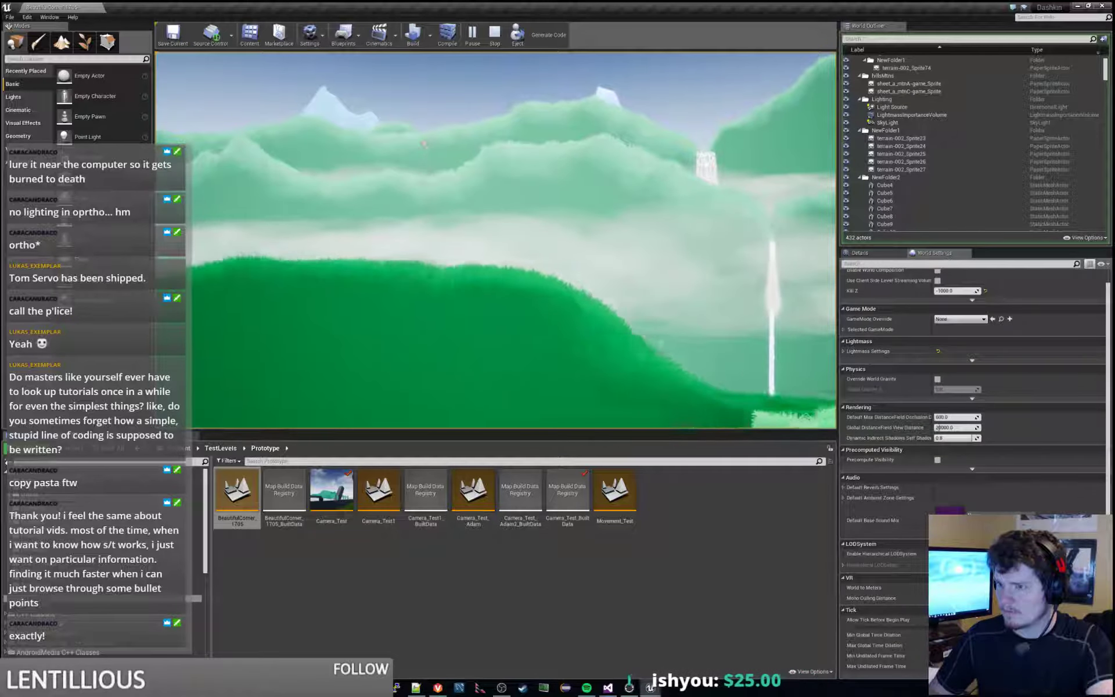
key("space")
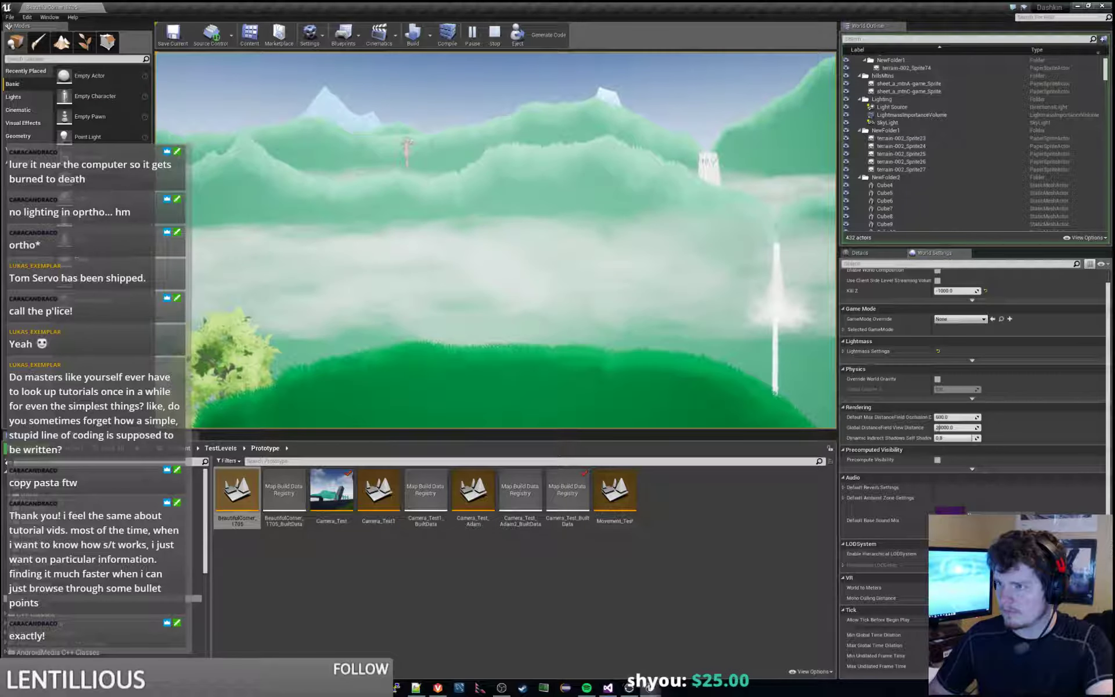
key("d")
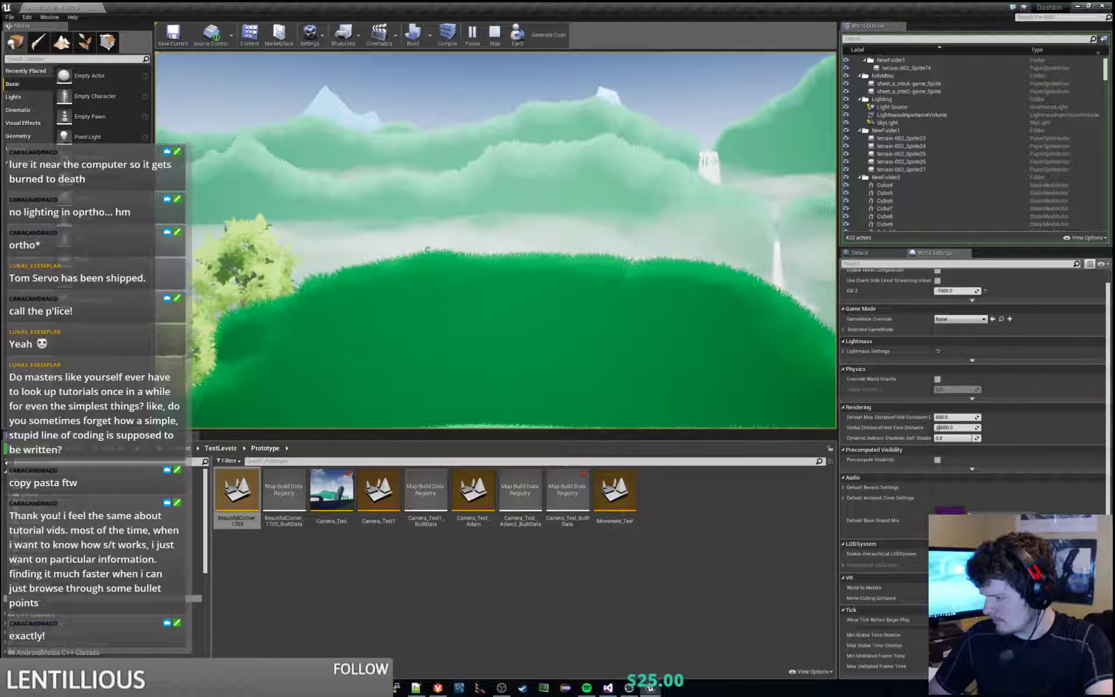
Step: Run the character over the grassy hill's summit, down its far slope and across the light-green meadow to the large tree
key("d")
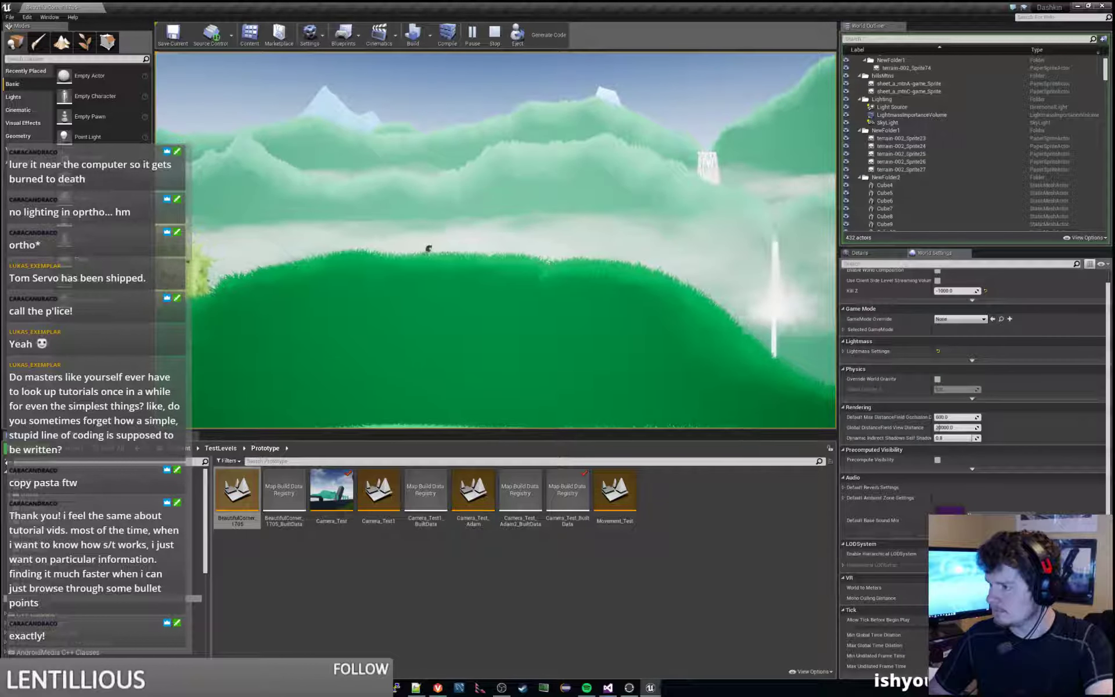
key("d")
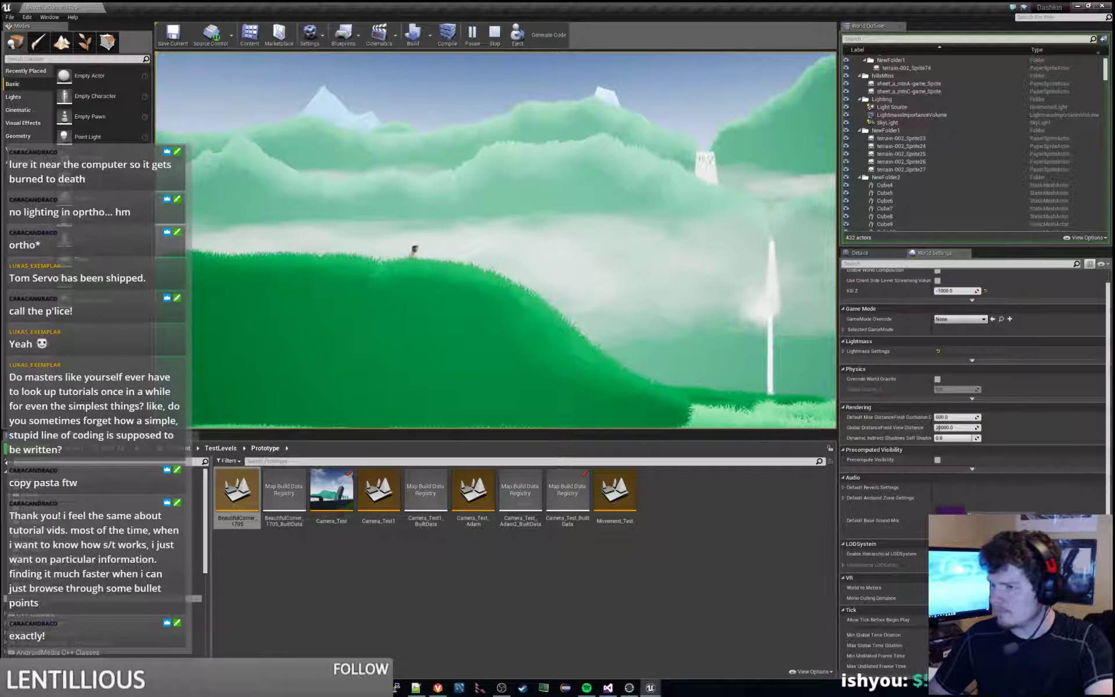
key("d")
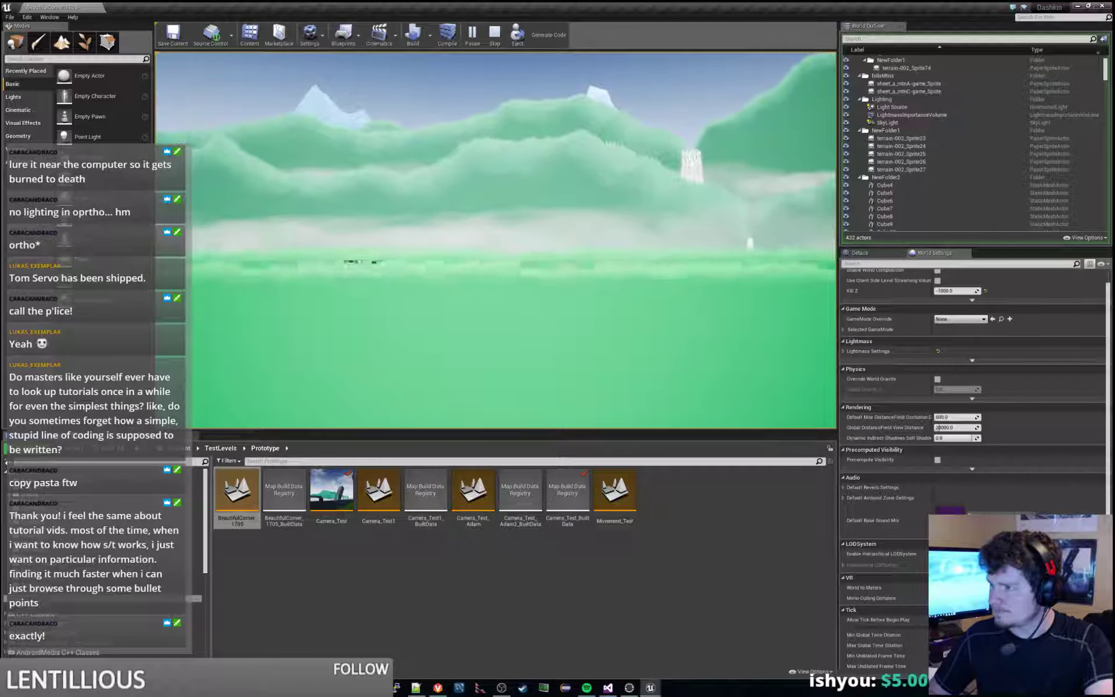
key("d")
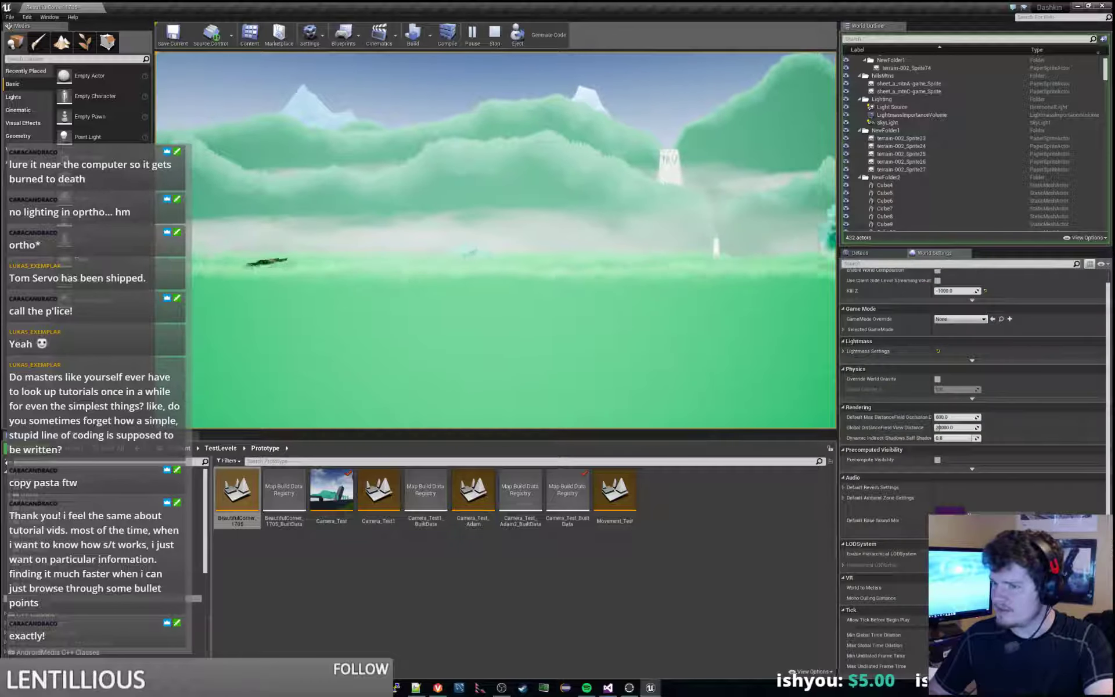
key("d")
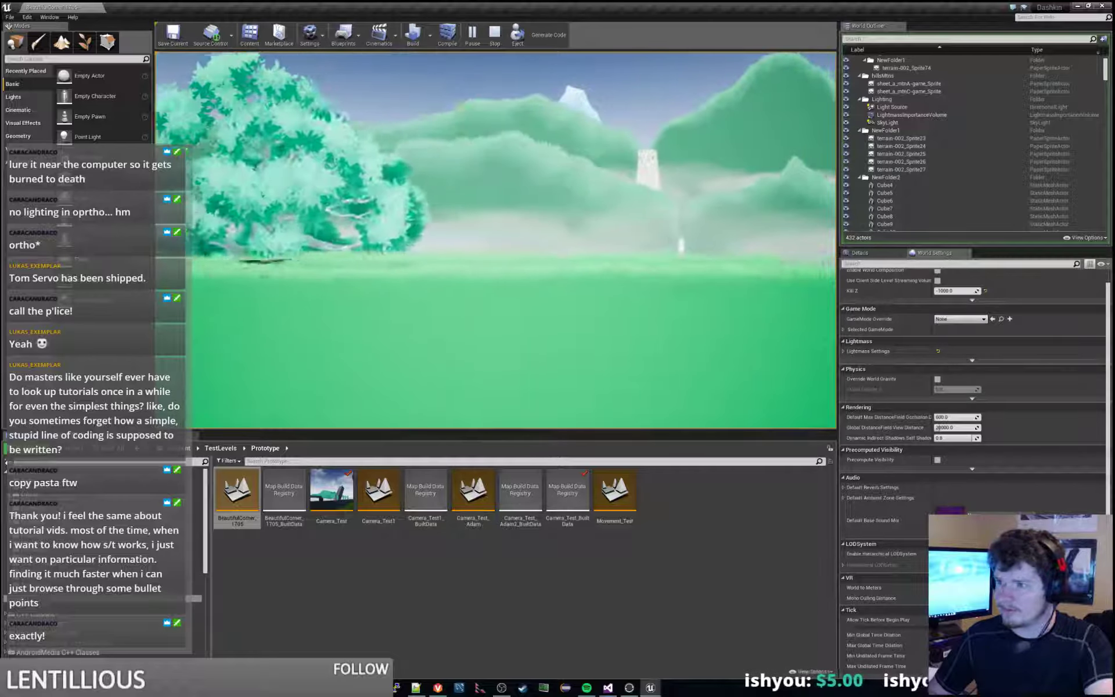
Step: Run and jump the character past the large tree and over the dark grass ledges, and end the playtest
key("d")
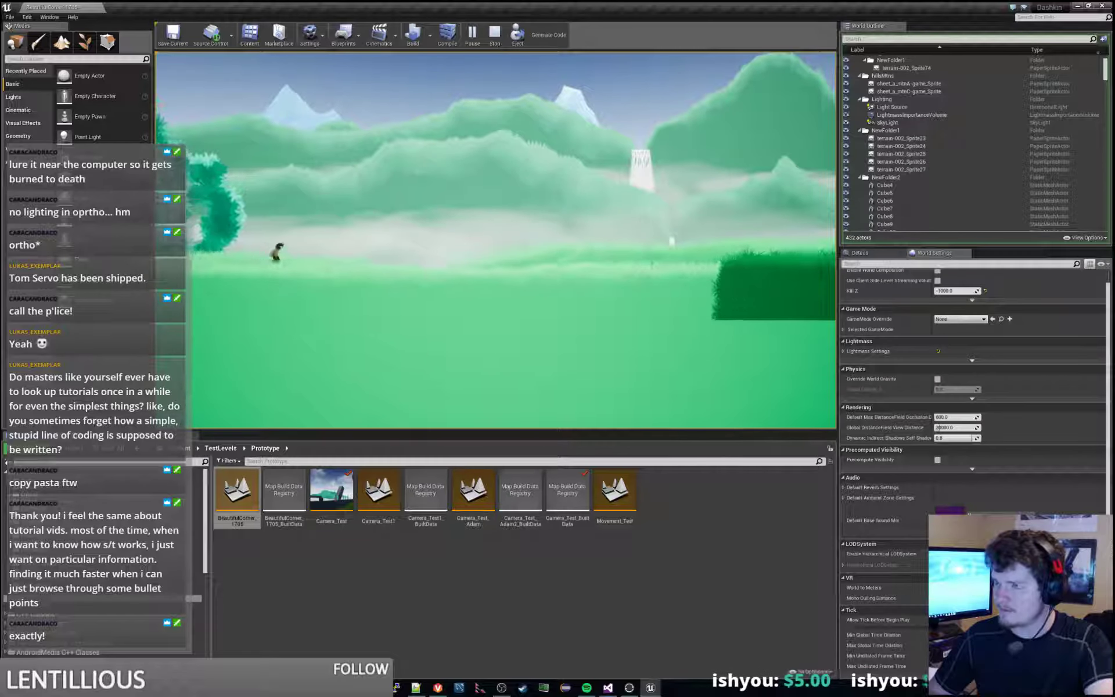
key("d")
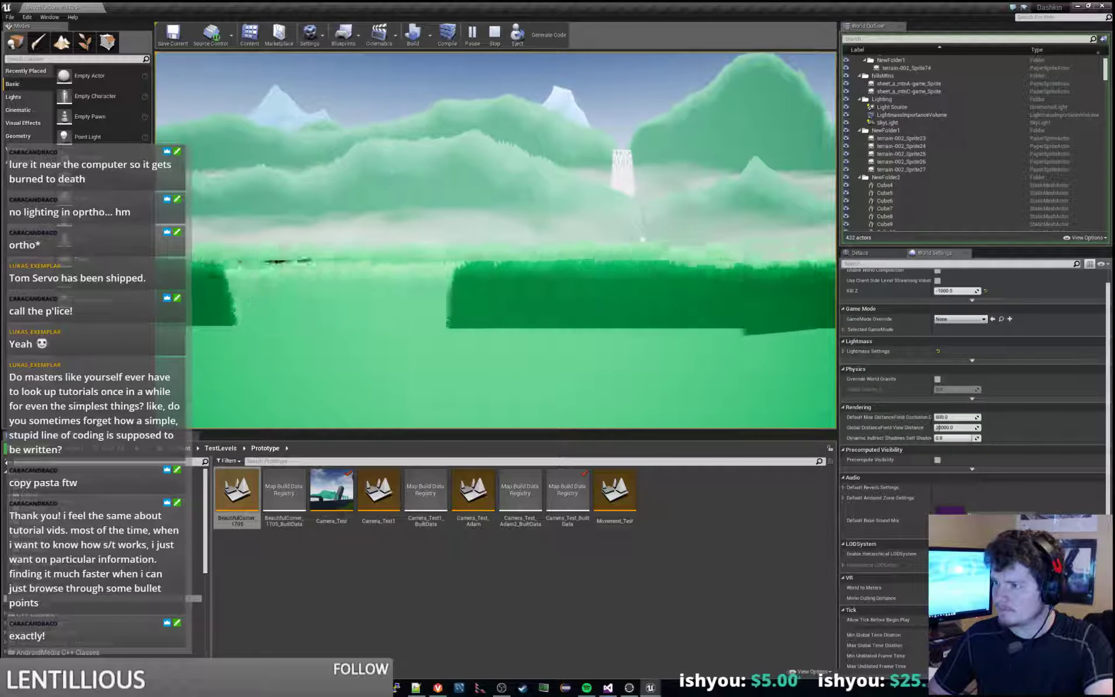
key("d")
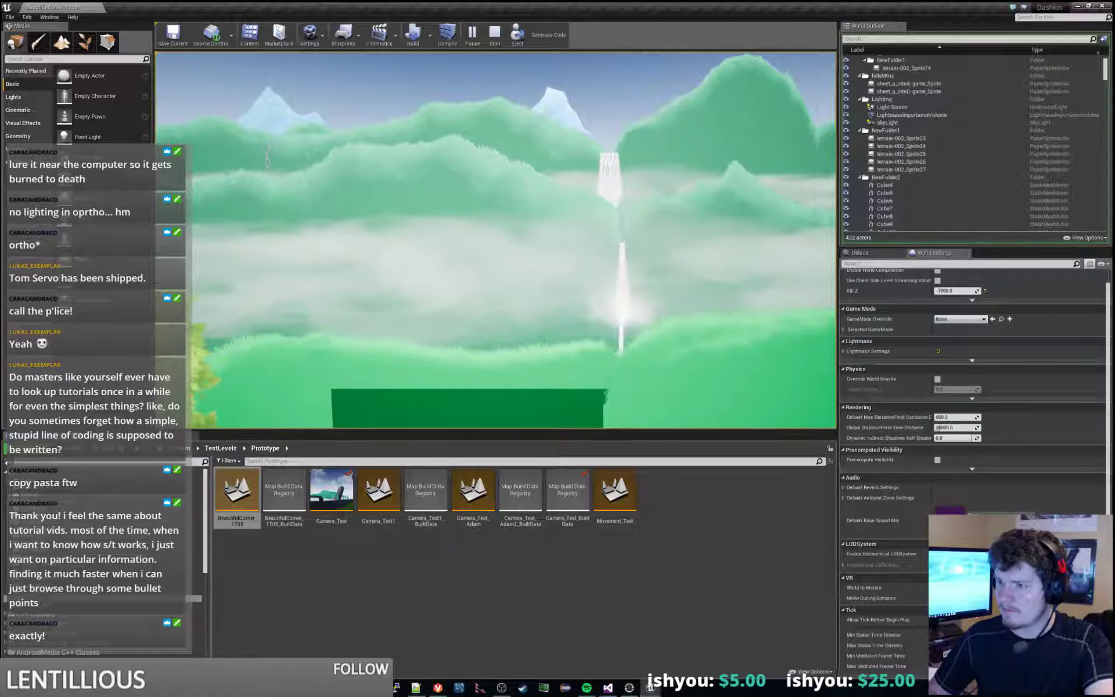
key("d")
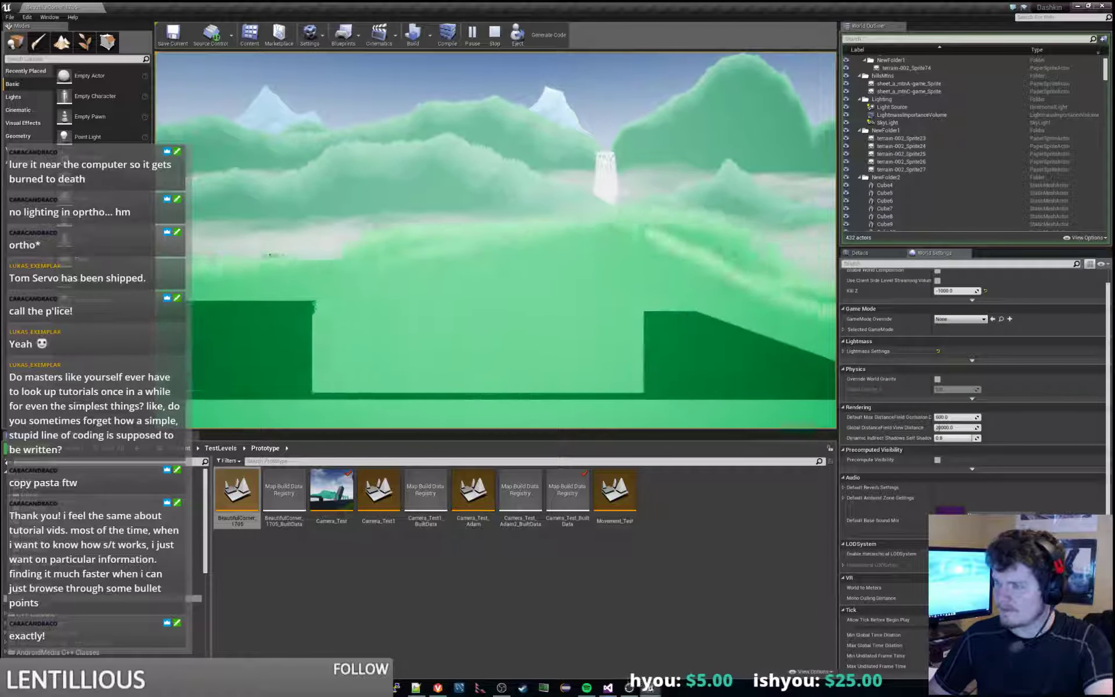
key("d")
key("Escape")
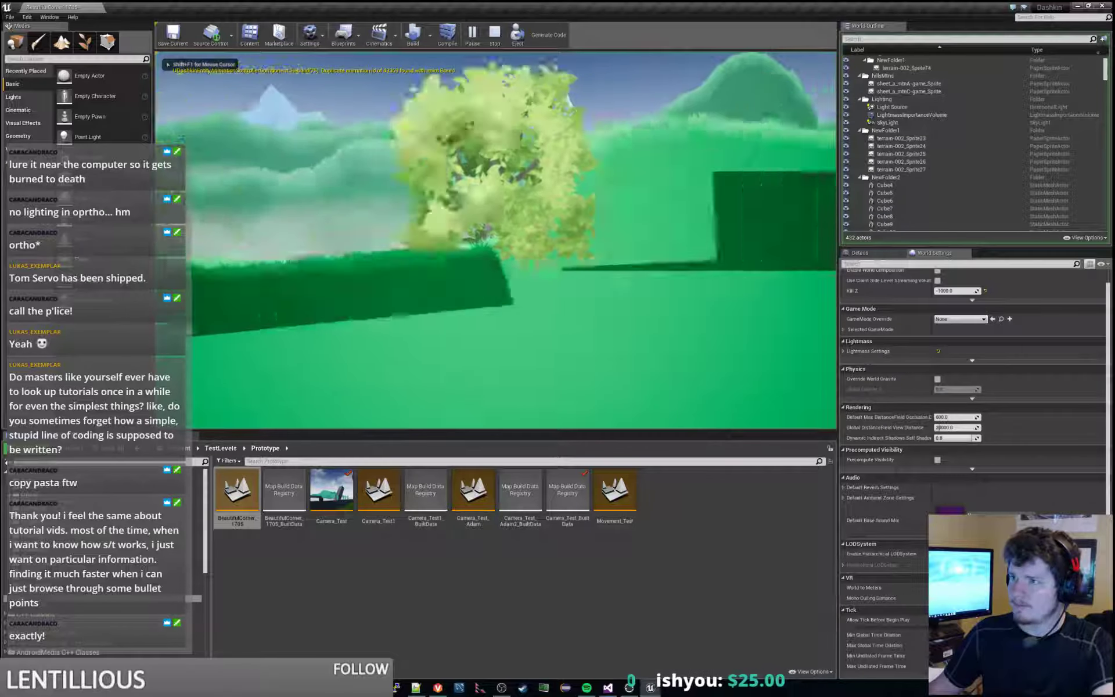
key("Escape")
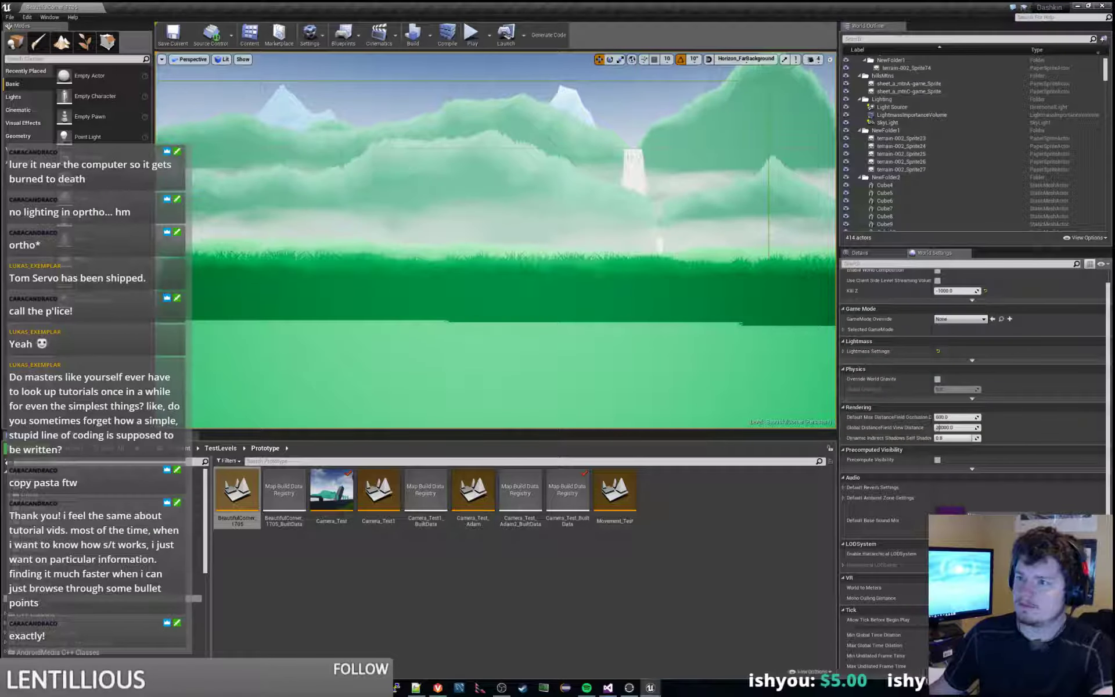
Step: Start another playtest and show the frame rate with the console command stat fps
left_click(401, 168)
key("grave")
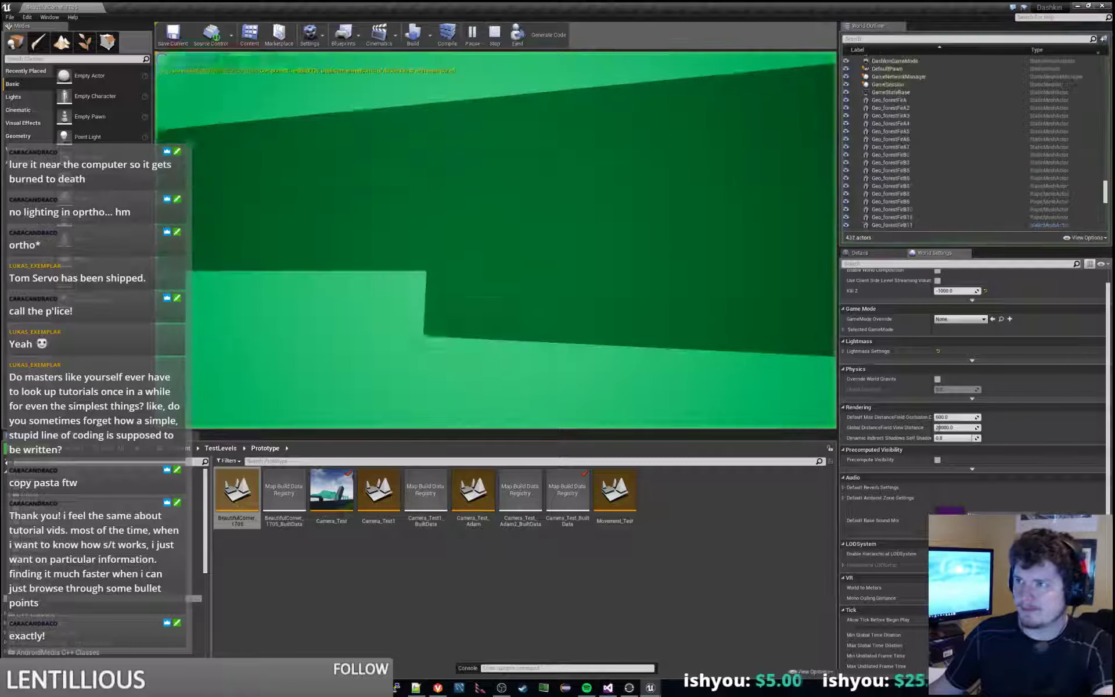
type("dash")
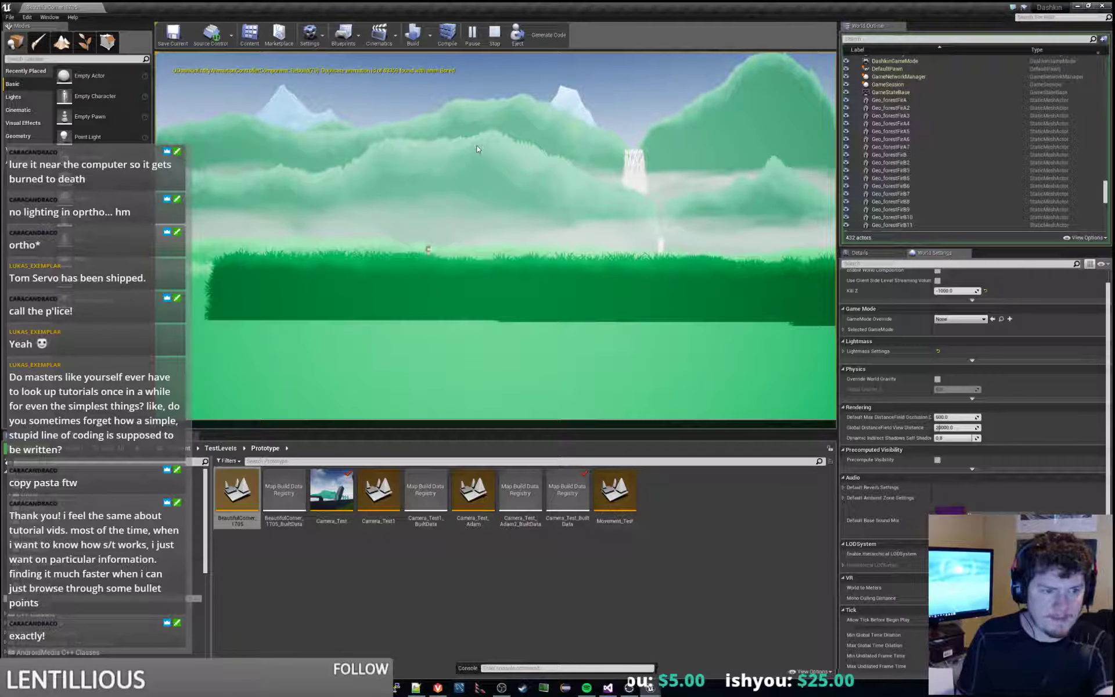
left_click(478, 150)
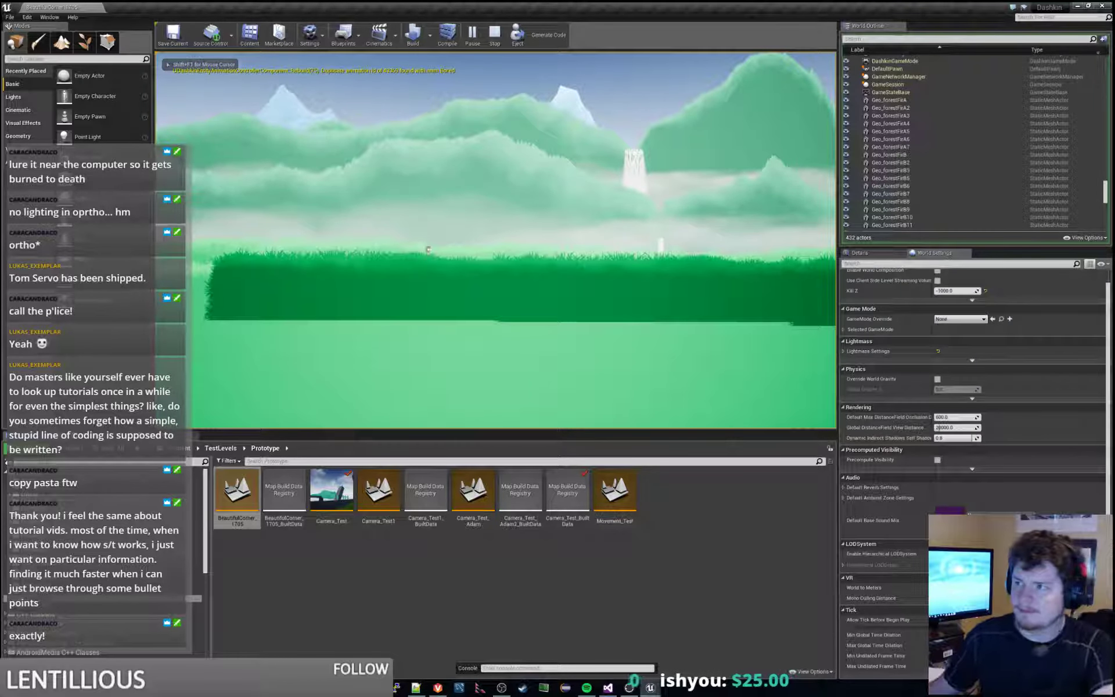
key("alt+Tab")
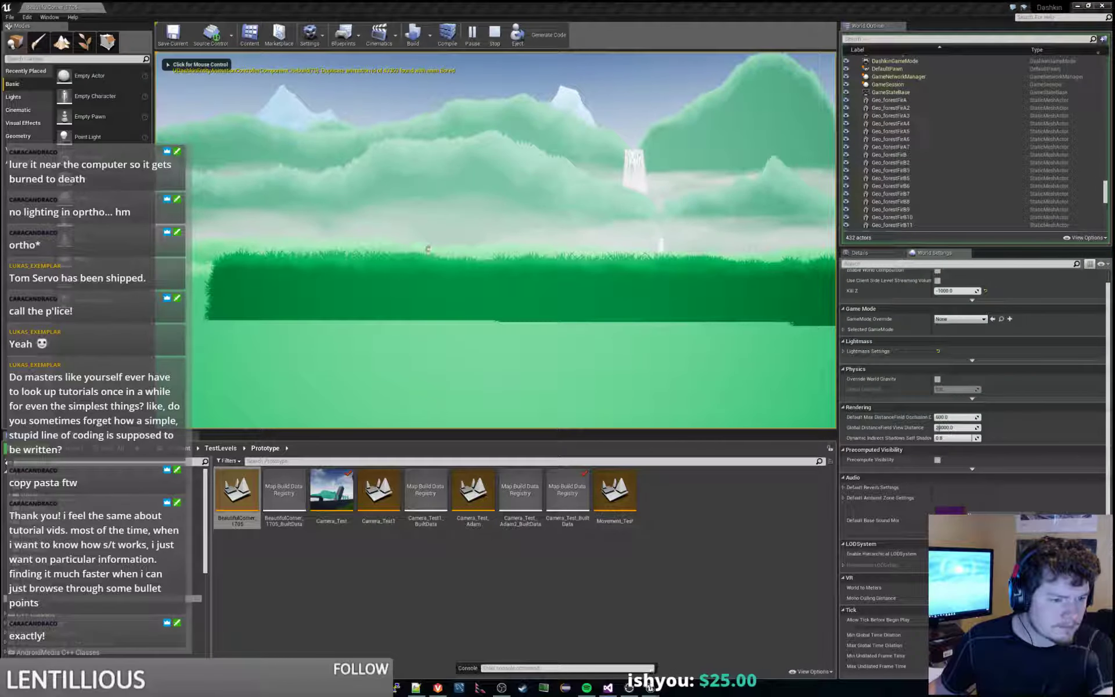
left_click(290, 229)
key("grave")
type("stat fps")
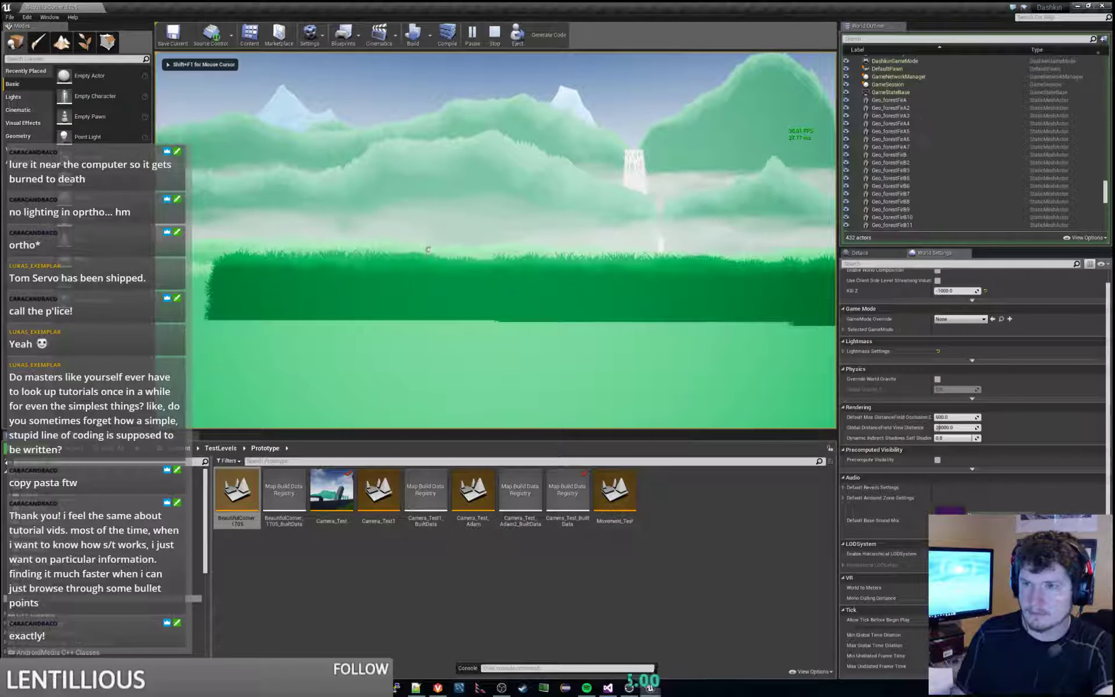
Step: Run and jump the character to the large tree, back over the dark grass ledge and on to the grey rock outcrop, ending the session there
key("shift+F1")
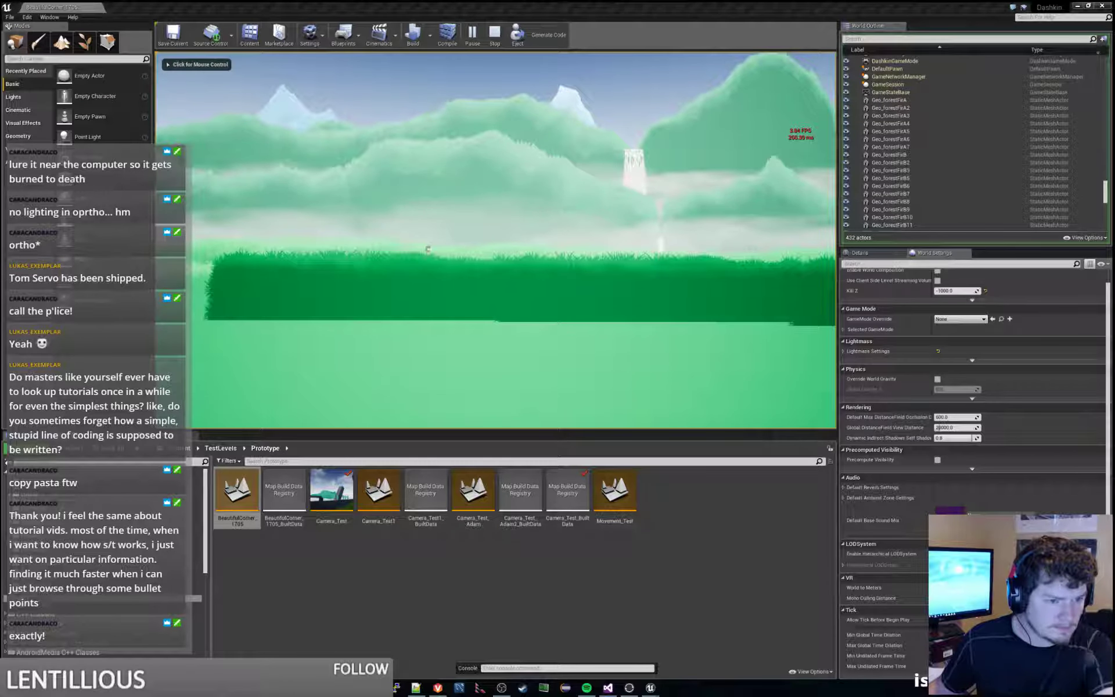
left_click(554, 212)
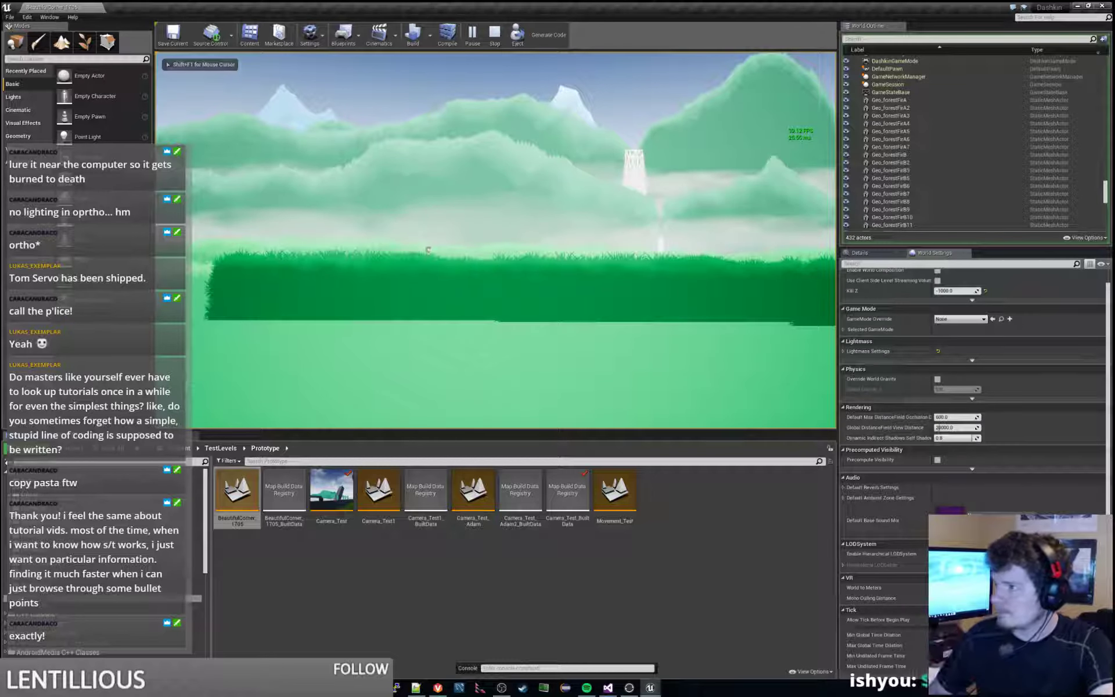
key("a")
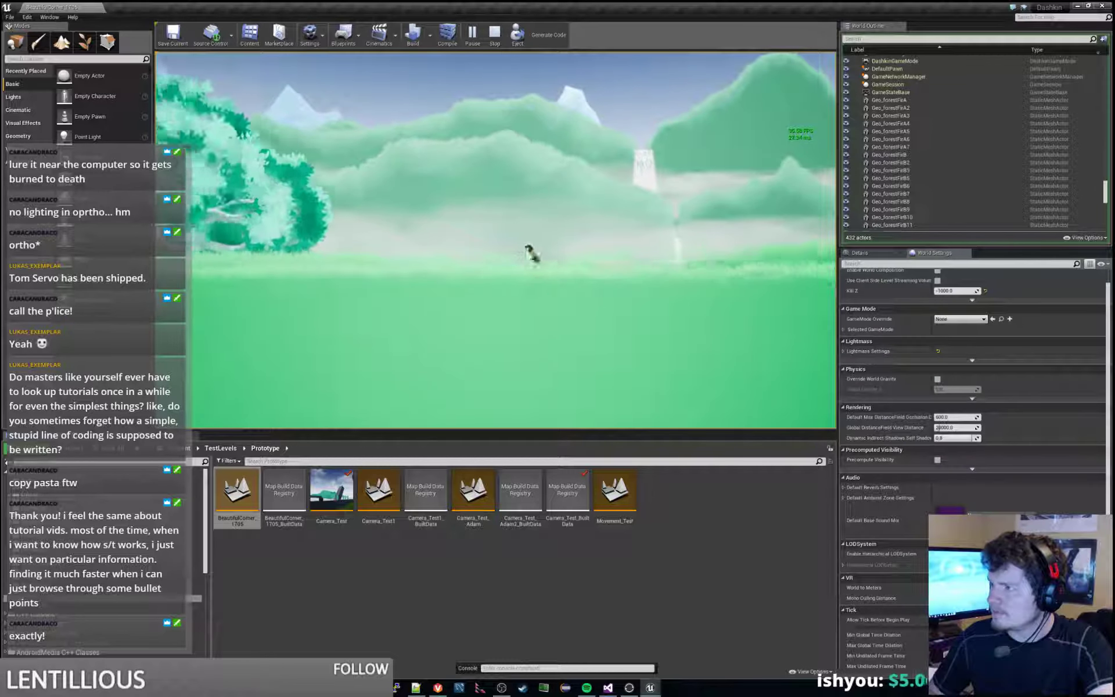
key("space")
key("d")
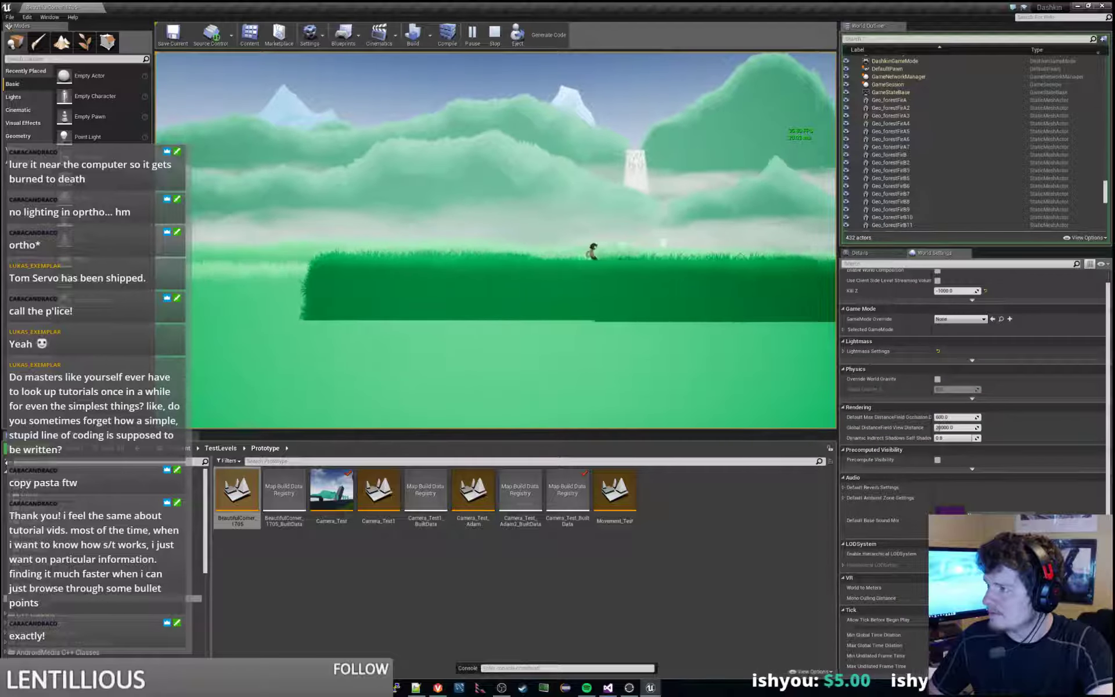
key("space")
key("d")
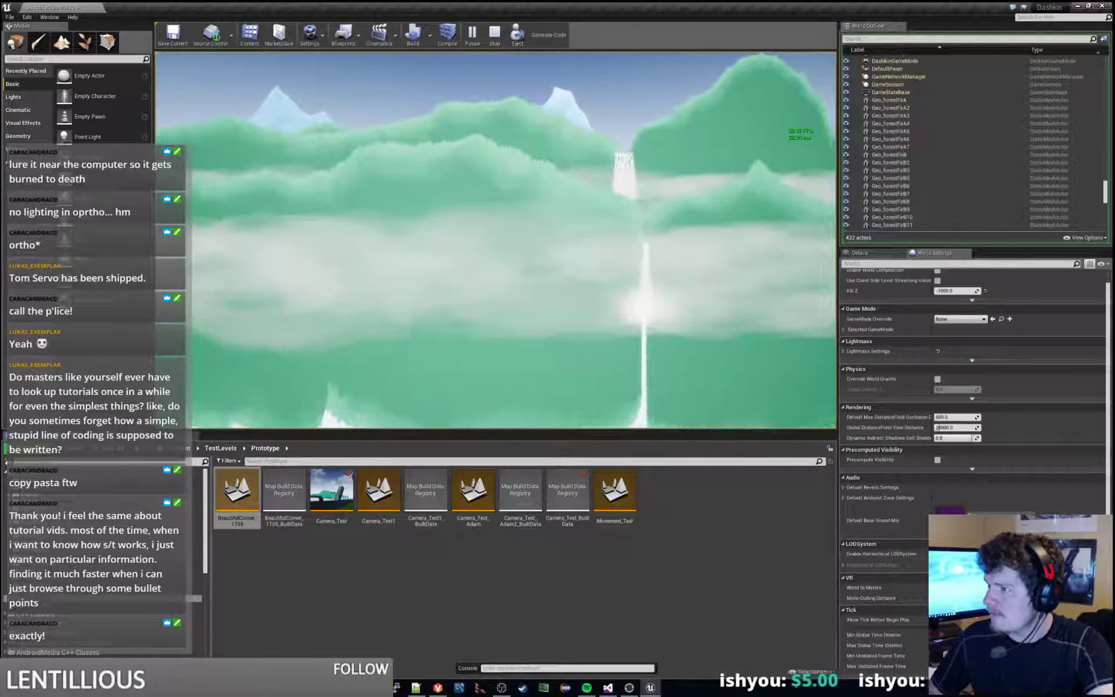
key("d")
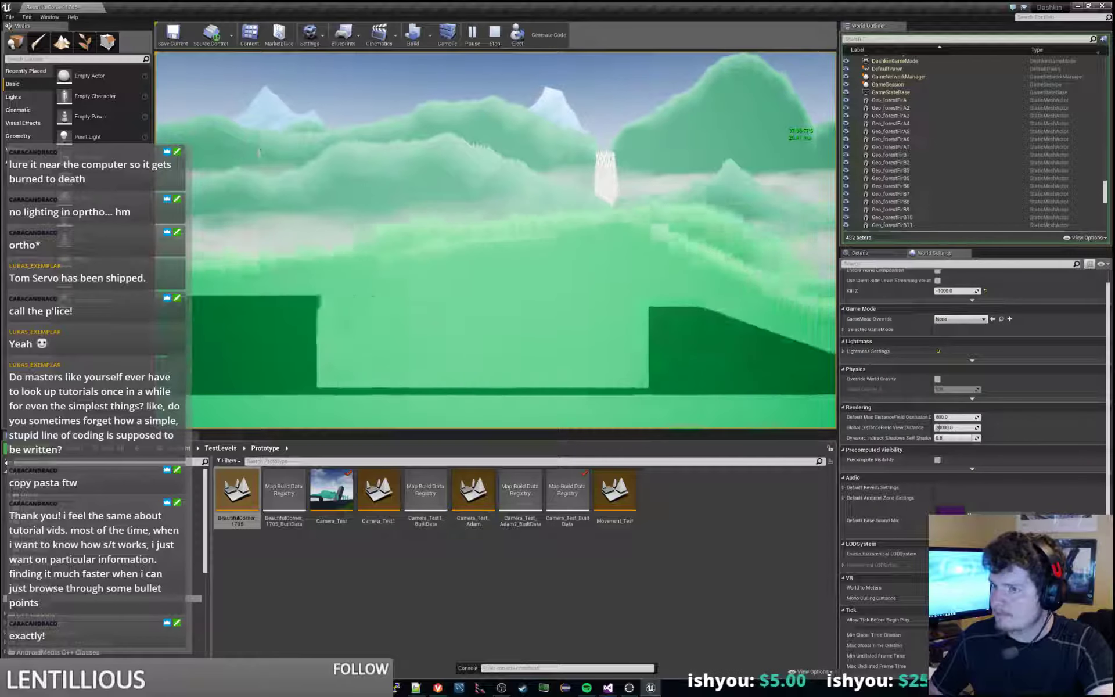
key("space")
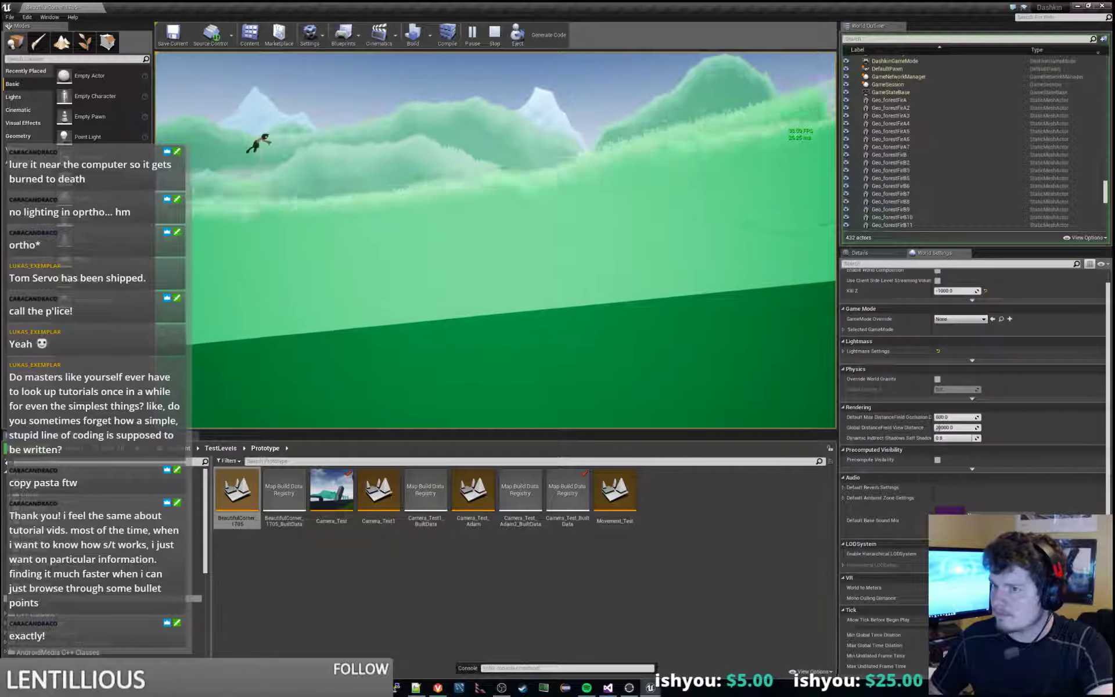
key("d")
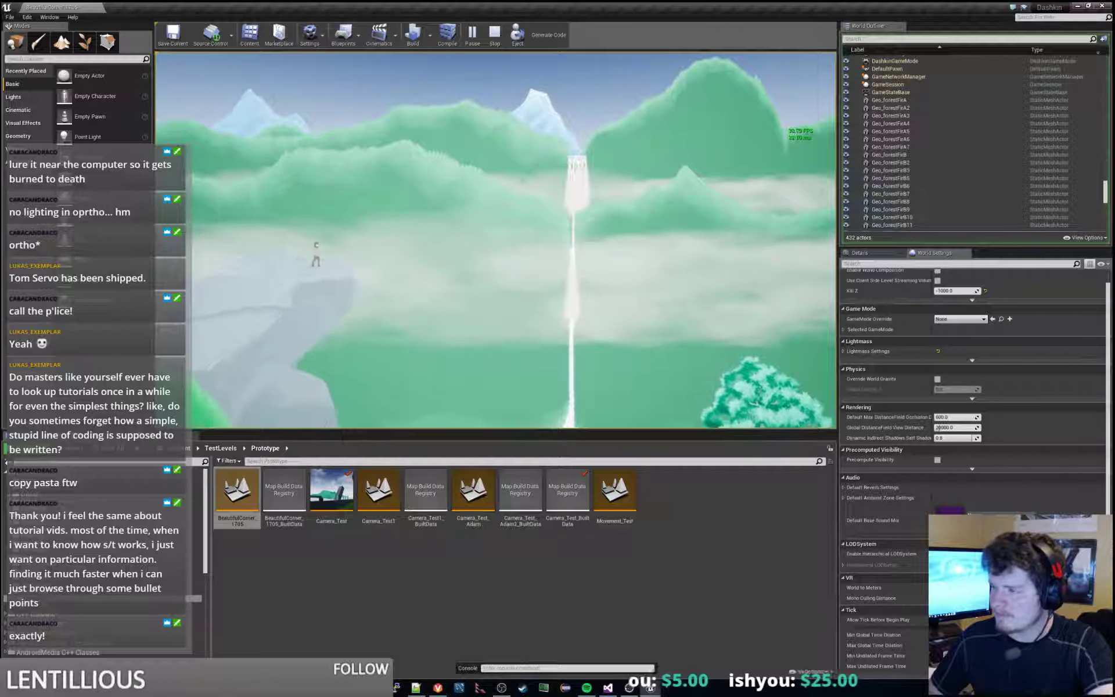
key("Escape")
Step: Inspect the shadowed terrain around the grey rock outcrop at an angle and build the level's lighting
key("s")
mouse_move(539, 213)
right_mouse_down()
mouse_move(604, 233)
mouse_move(546, 233)
right_mouse_up()
right_click_drag(492, 278, 503, 277)
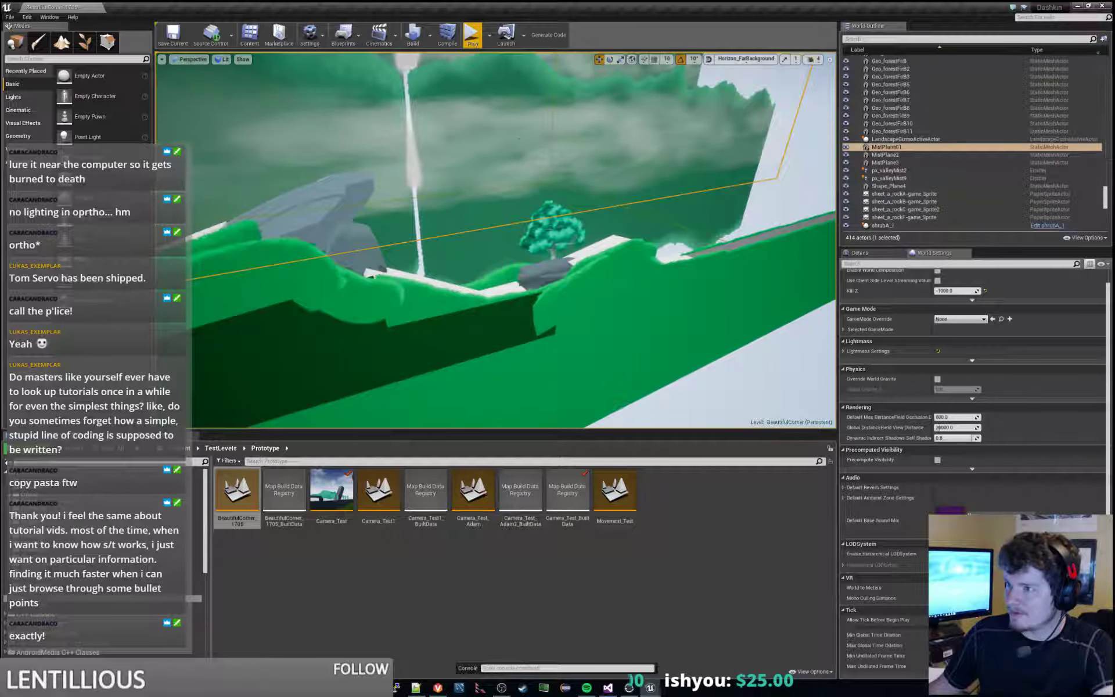
right_click_drag(680, 142, 709, 144)
right_click_drag(496, 240, 428, 301)
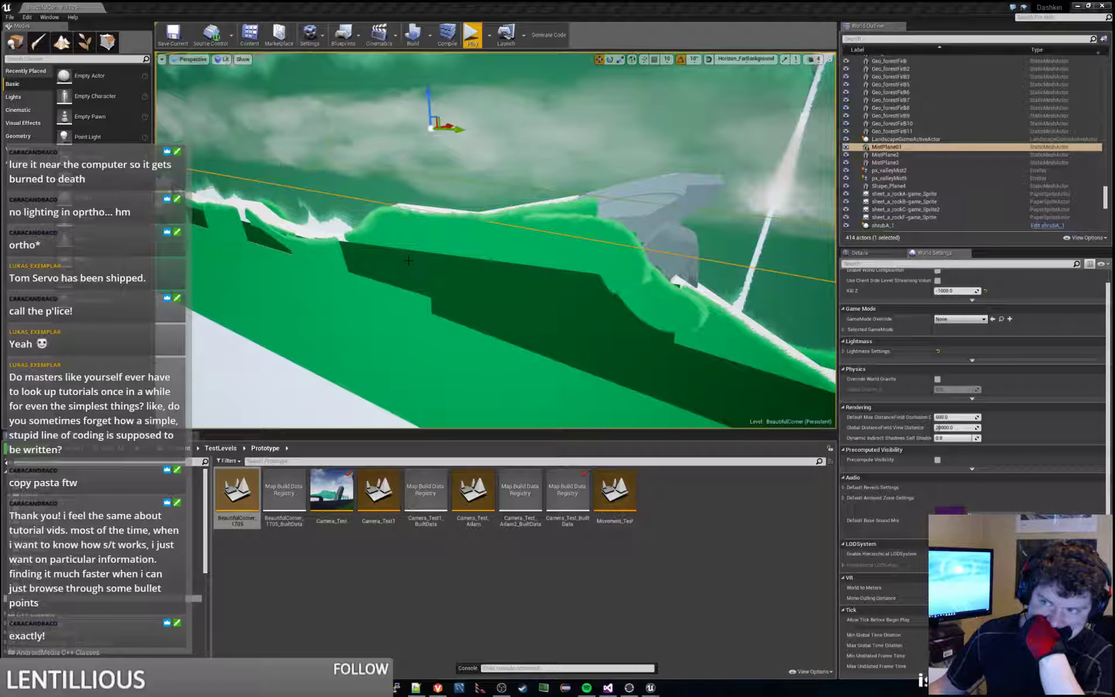
left_click(431, 36)
left_click(462, 55)
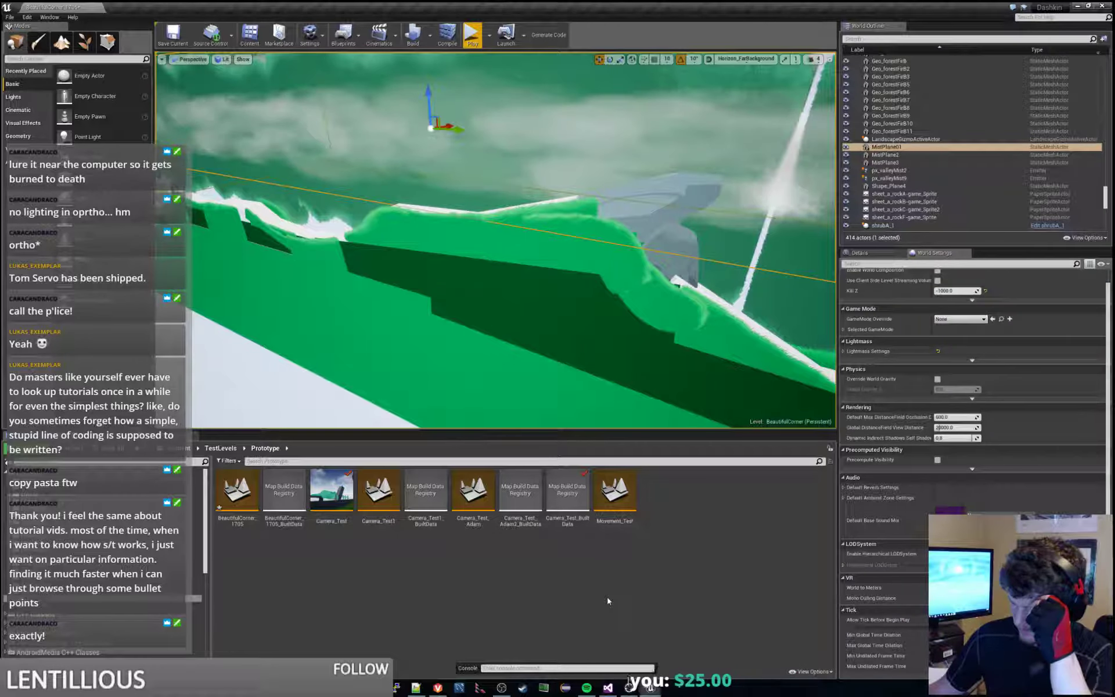
Step: Select and frame the MistPlane3 mist plane near the waterfall, and select the forest mesh beside it
right_click_drag(493, 349, 574, 297)
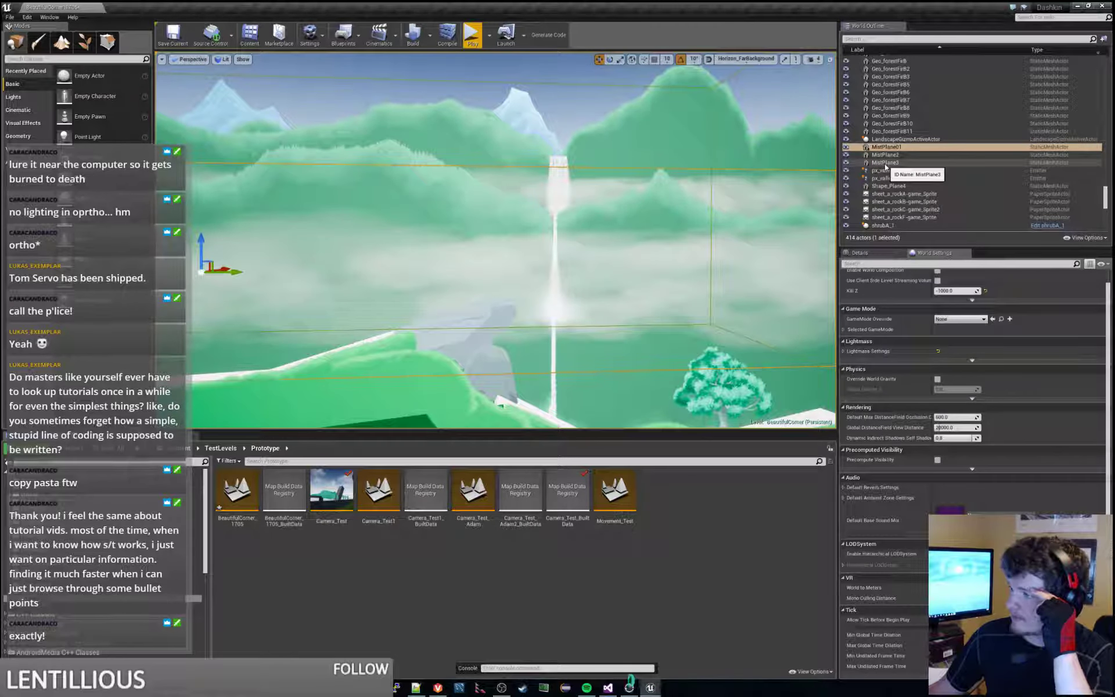
right_click_drag(647, 280, 507, 199)
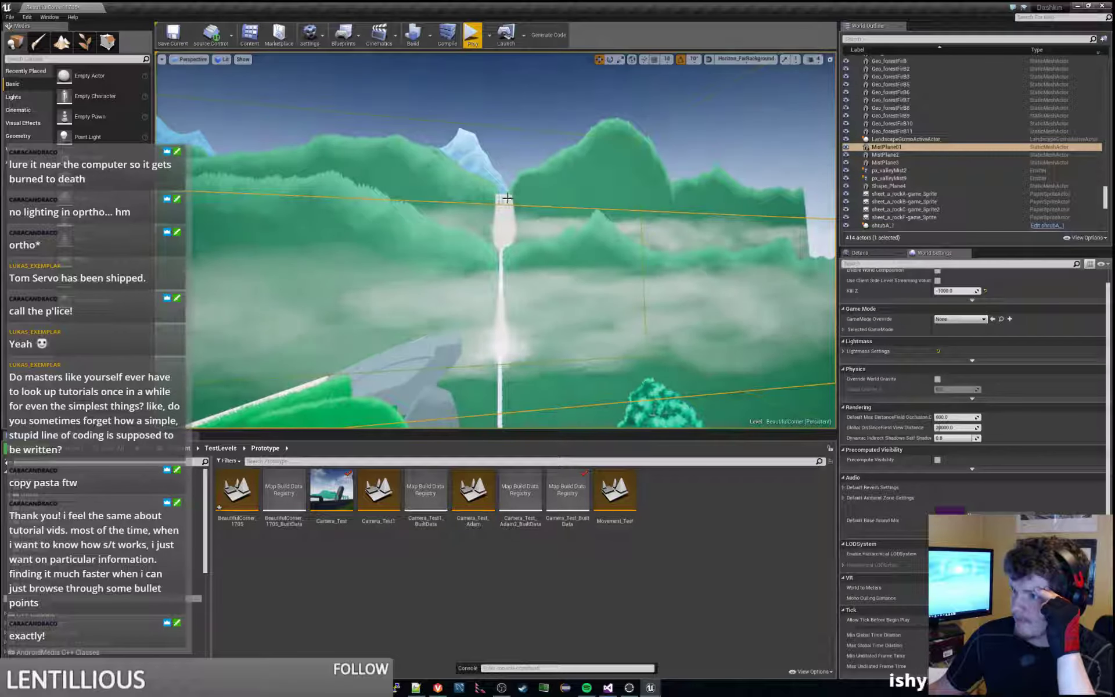
left_click(507, 198)
key("f")
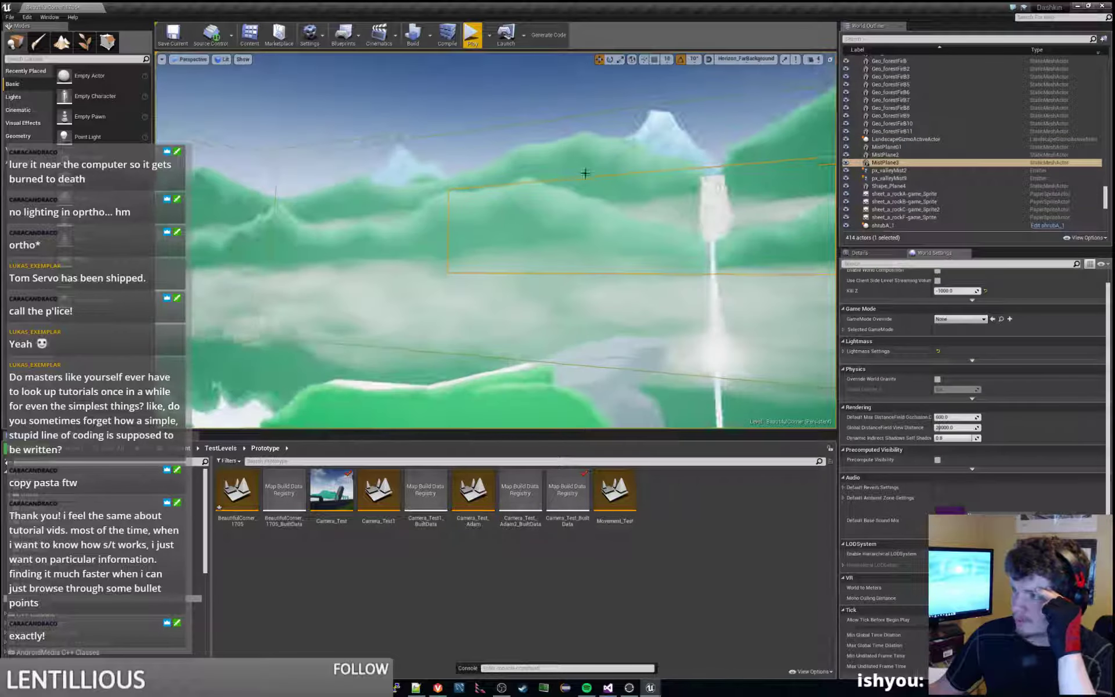
left_click(585, 173)
key("f")
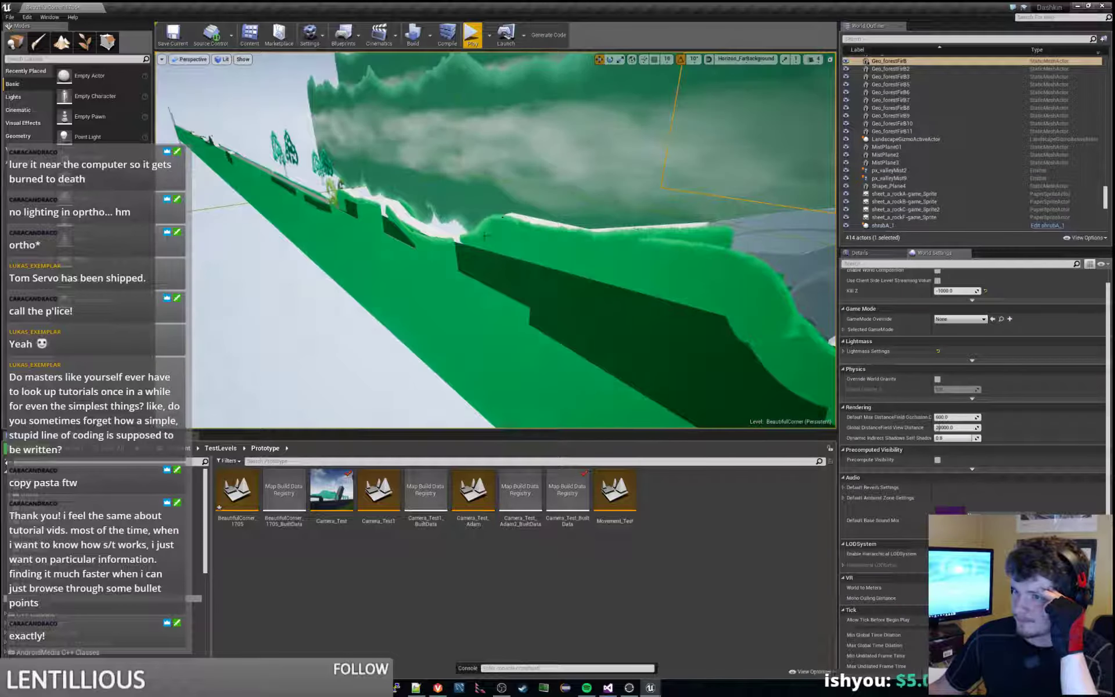
Step: Select Cube36 in the green terrain and examine the area from there to the waterfall and misty hills
left_click(487, 236)
right_click_drag(487, 236, 642, 274)
key("w")
key("w")
left_click(485, 277)
key("a")
right_click_drag(449, 277, 568, 294)
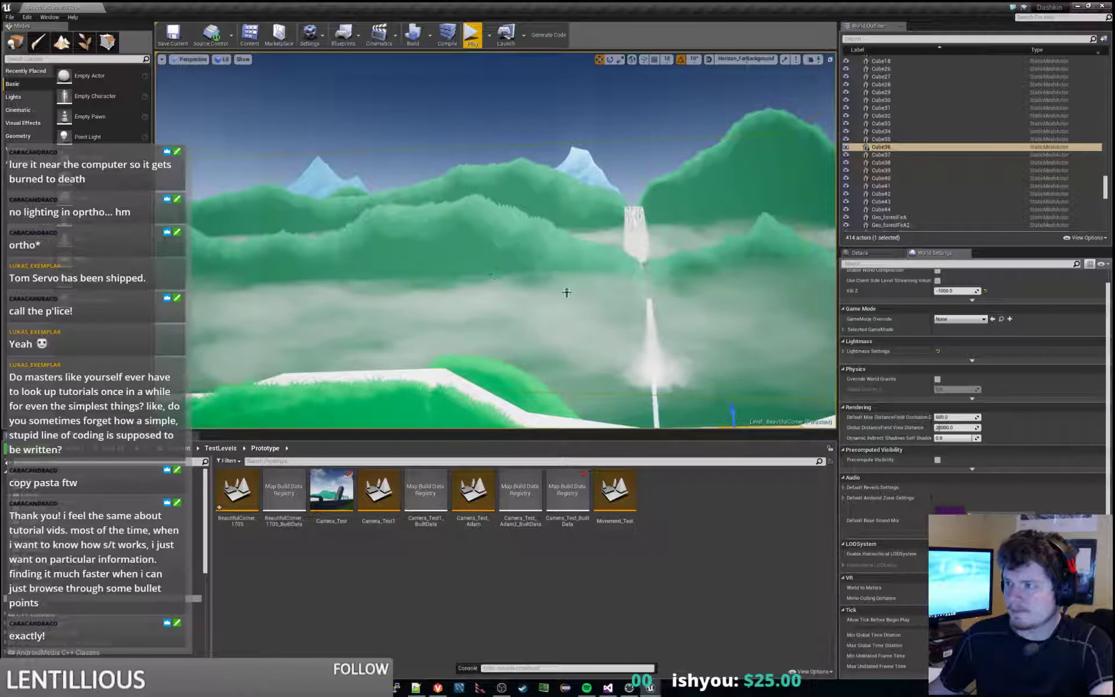
Step: Select MistPlane01 and open the details of its StaticMeshComponent
left_click(693, 240)
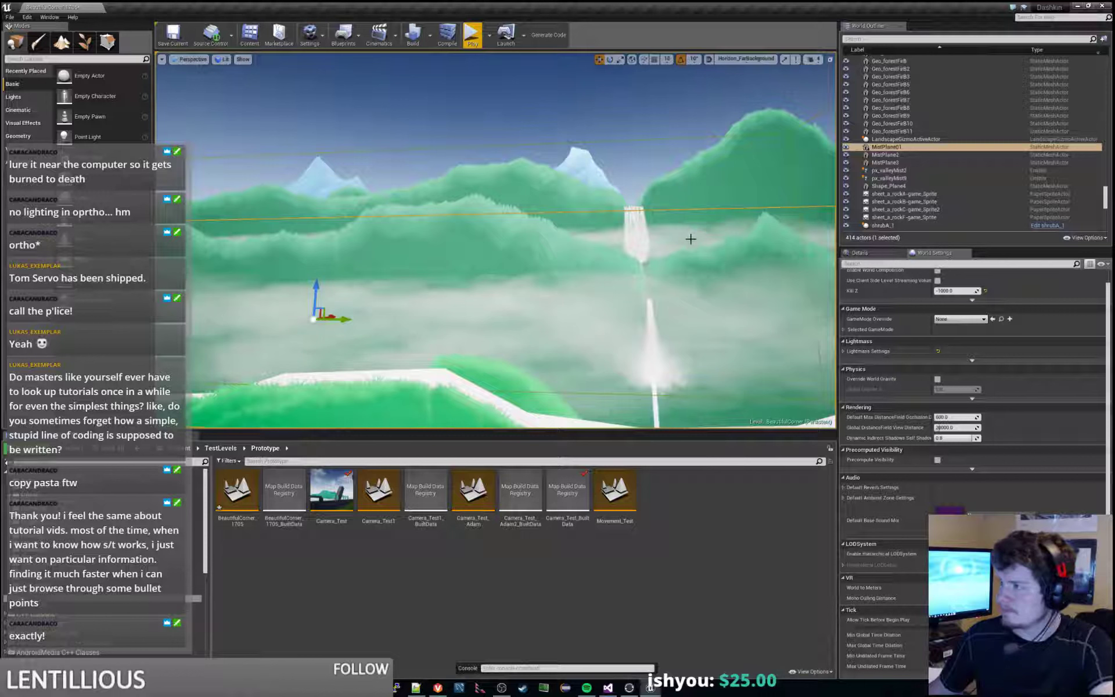
left_click(918, 147)
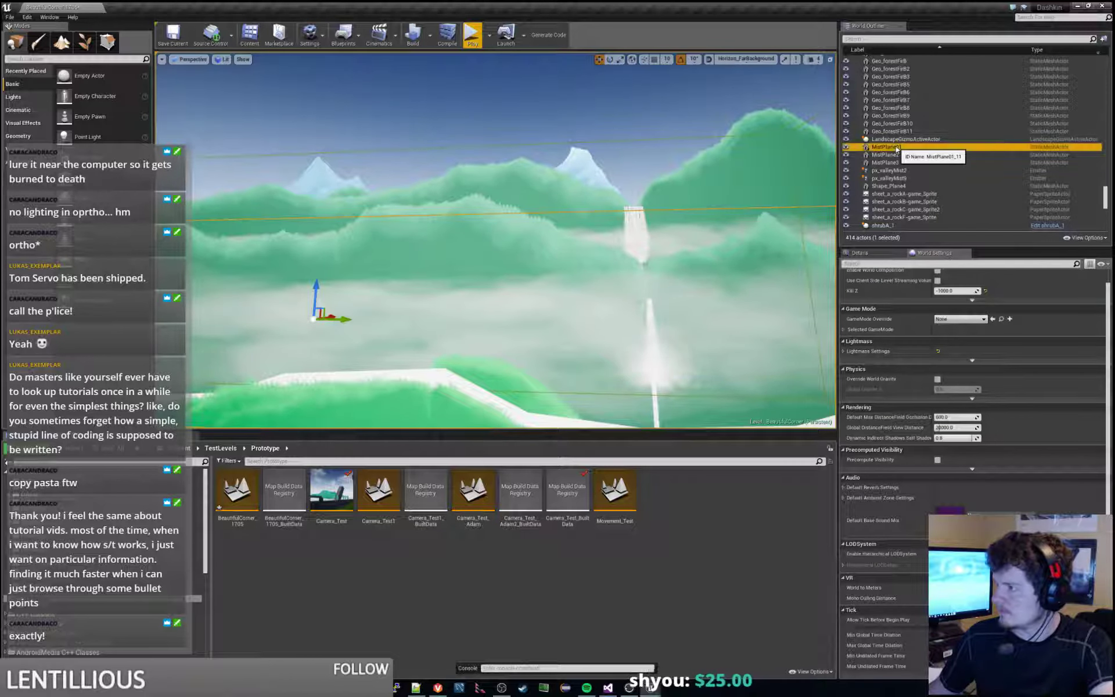
left_click(878, 253)
left_click(892, 300)
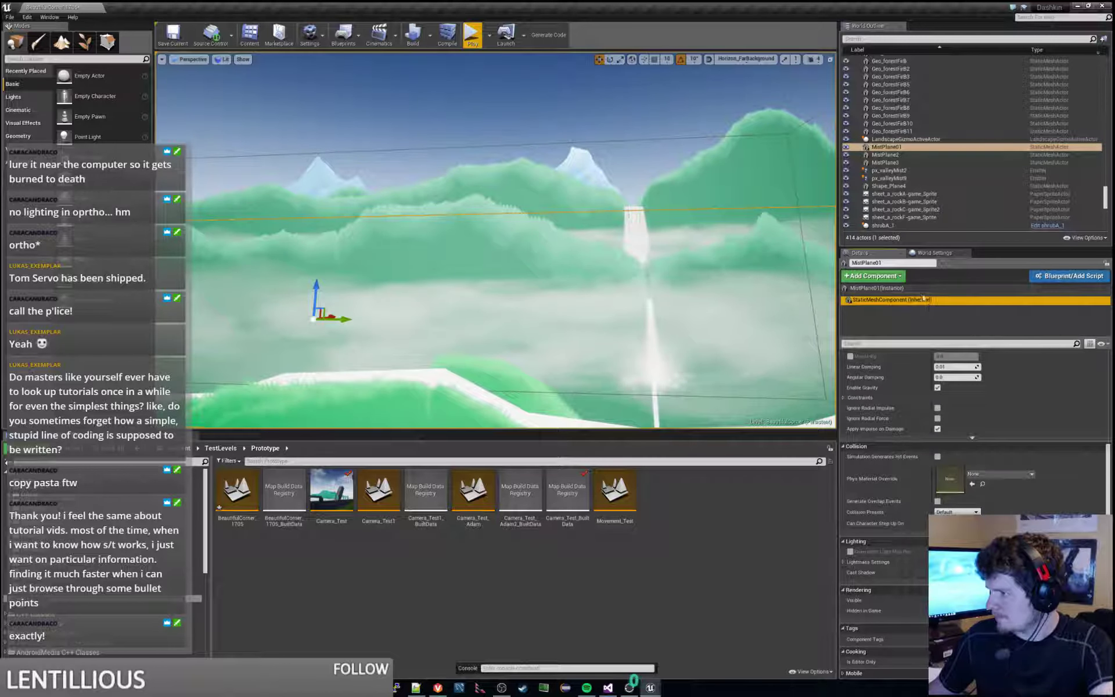
Step: Open MistPlane01's transform details and compare its placement with Geo_forestFirB and MistPlane3 near the waterfall
left_click(906, 288)
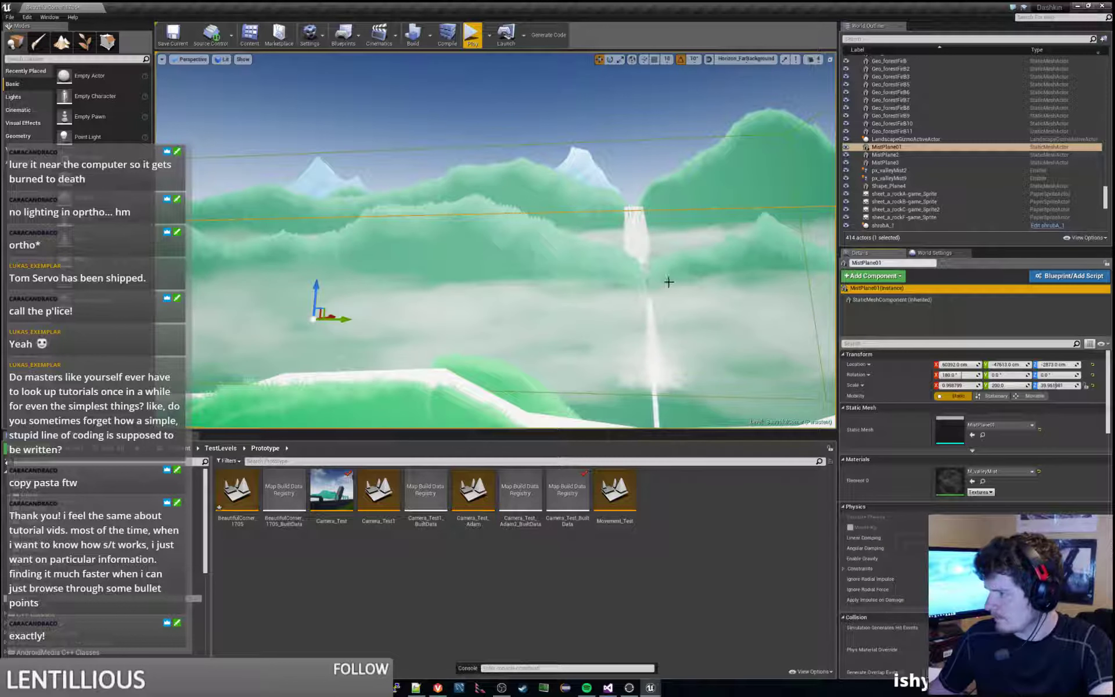
right_click_drag(669, 282, 738, 270)
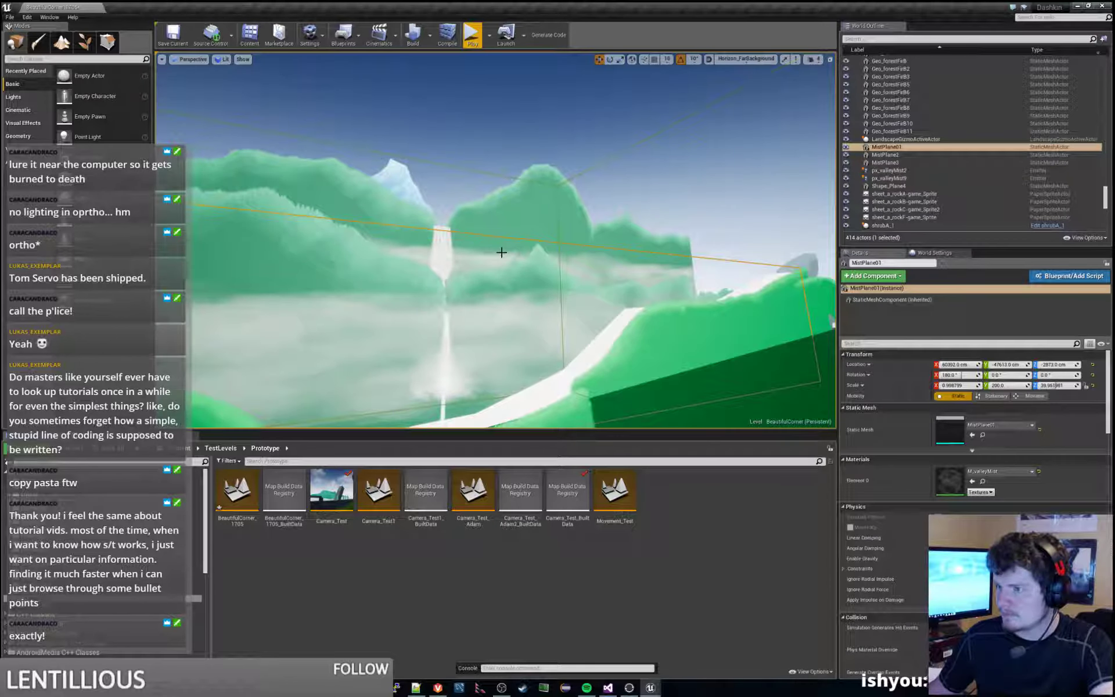
key("Down")
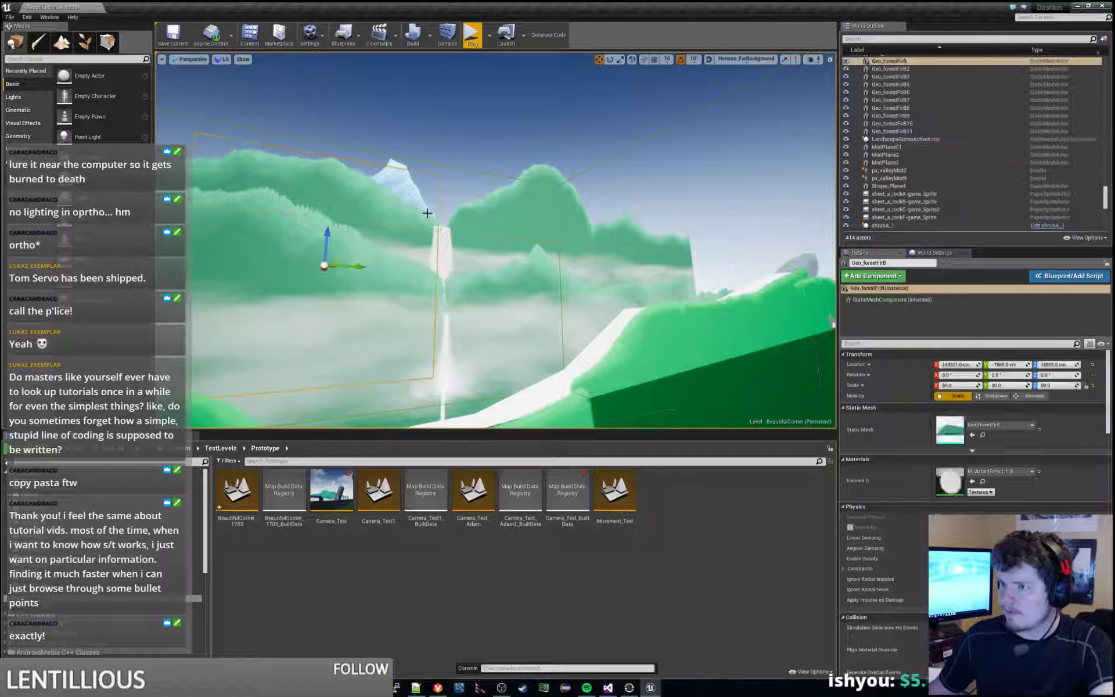
key("Down")
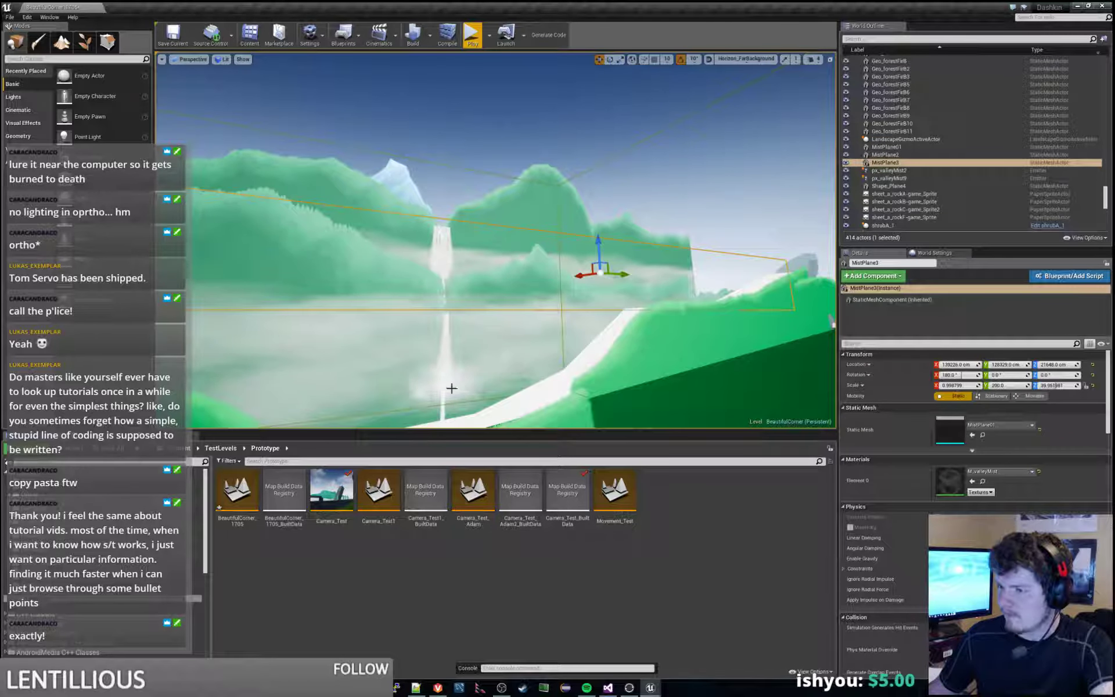
key("Up")
key("Up")
Step: Look over the green terrain below the waterfall and briefly playtest the level on the grass, including a jump
scroll(924, 164, "up", 5)
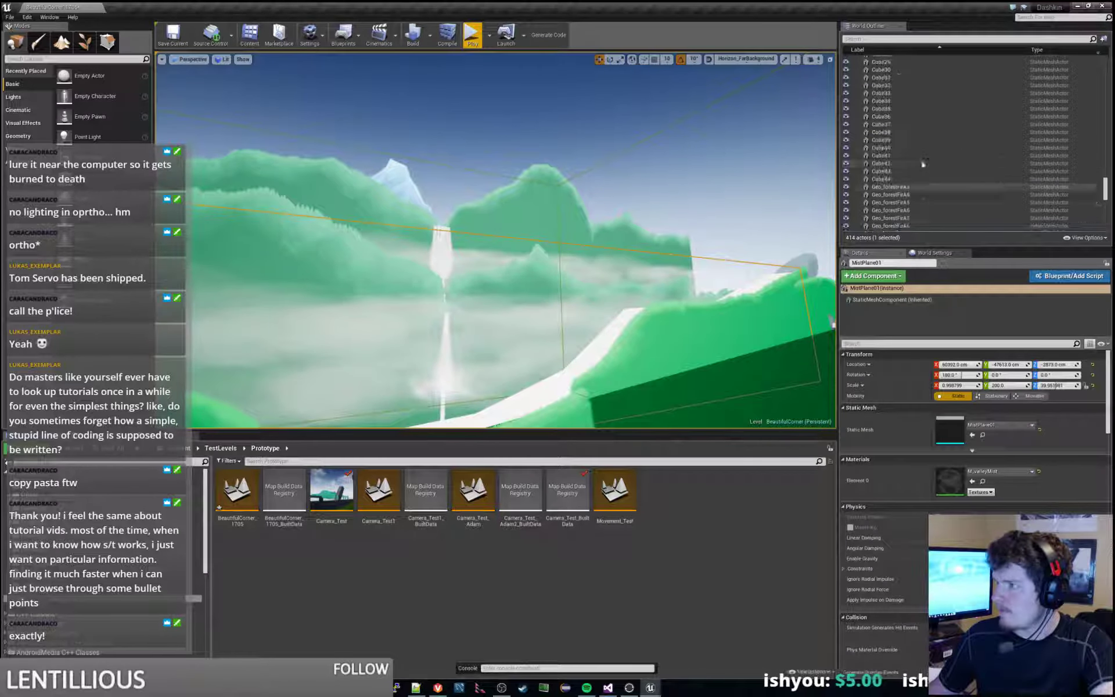
scroll(923, 164, "up", 10)
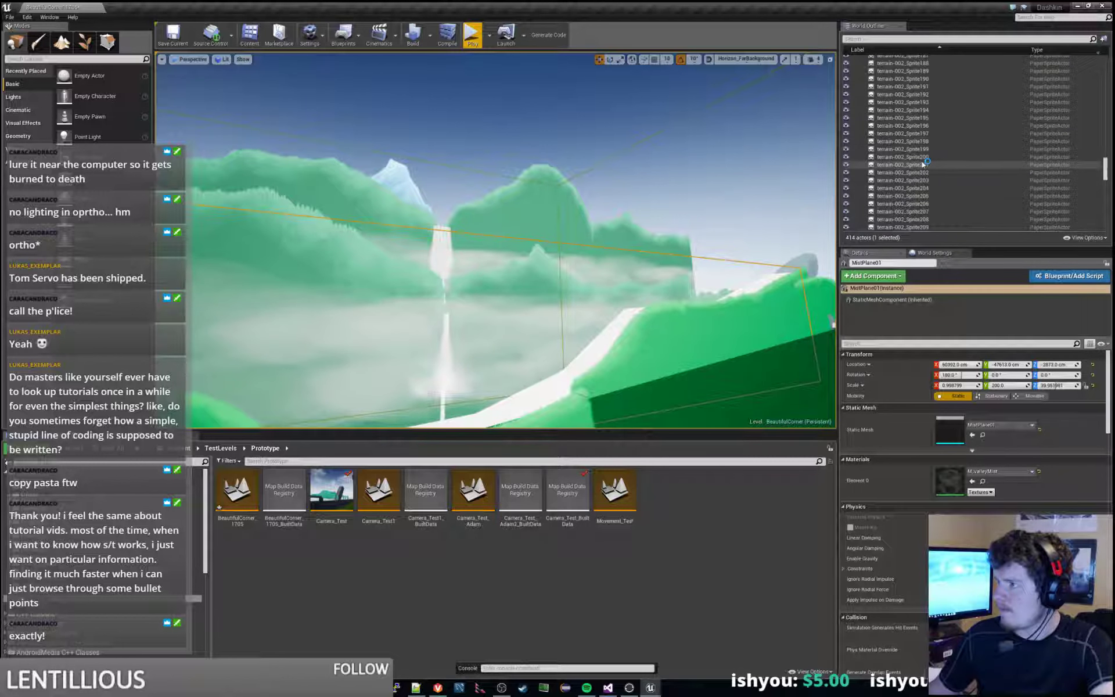
scroll(923, 164, "up", 9)
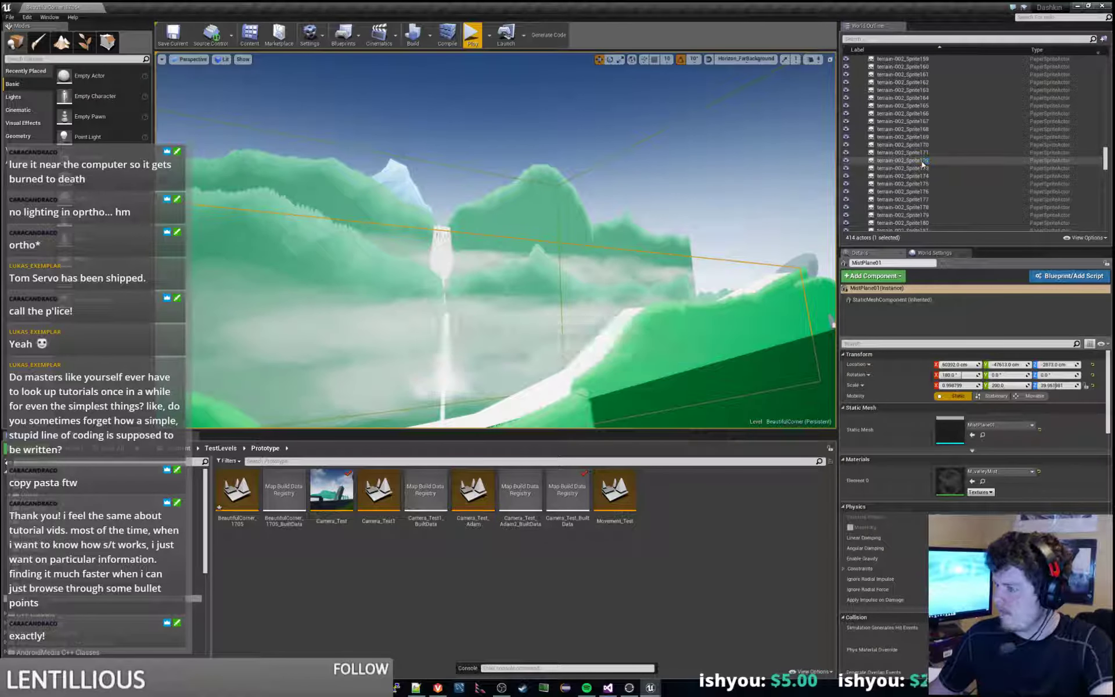
right_click_drag(503, 244, 405, 358)
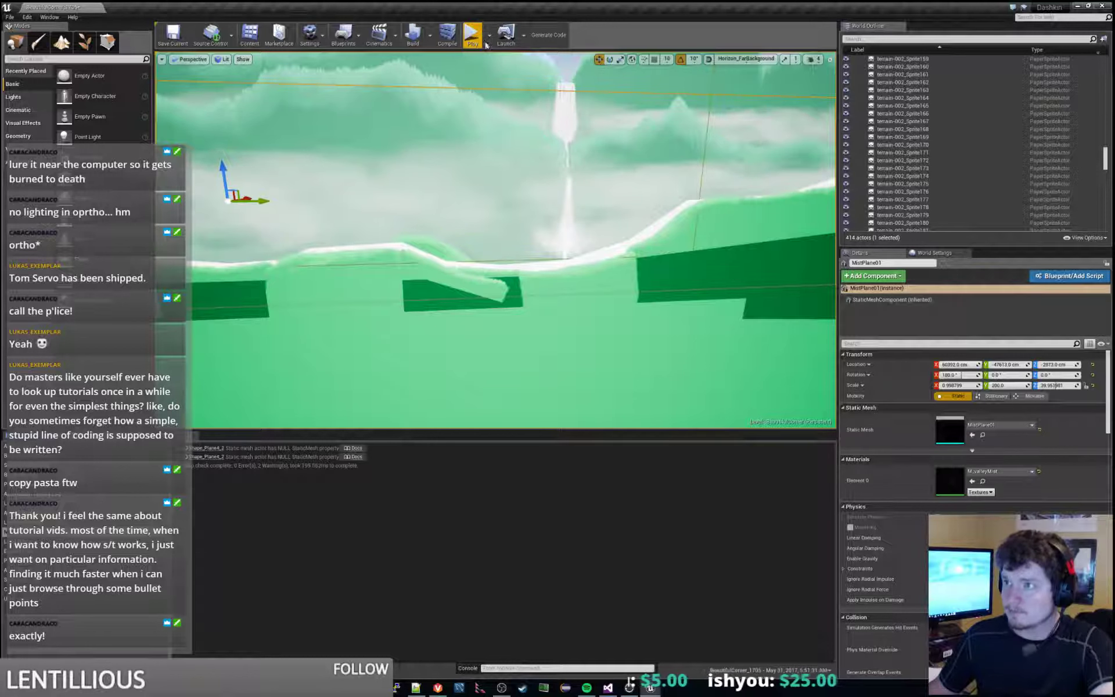
key("alt+p")
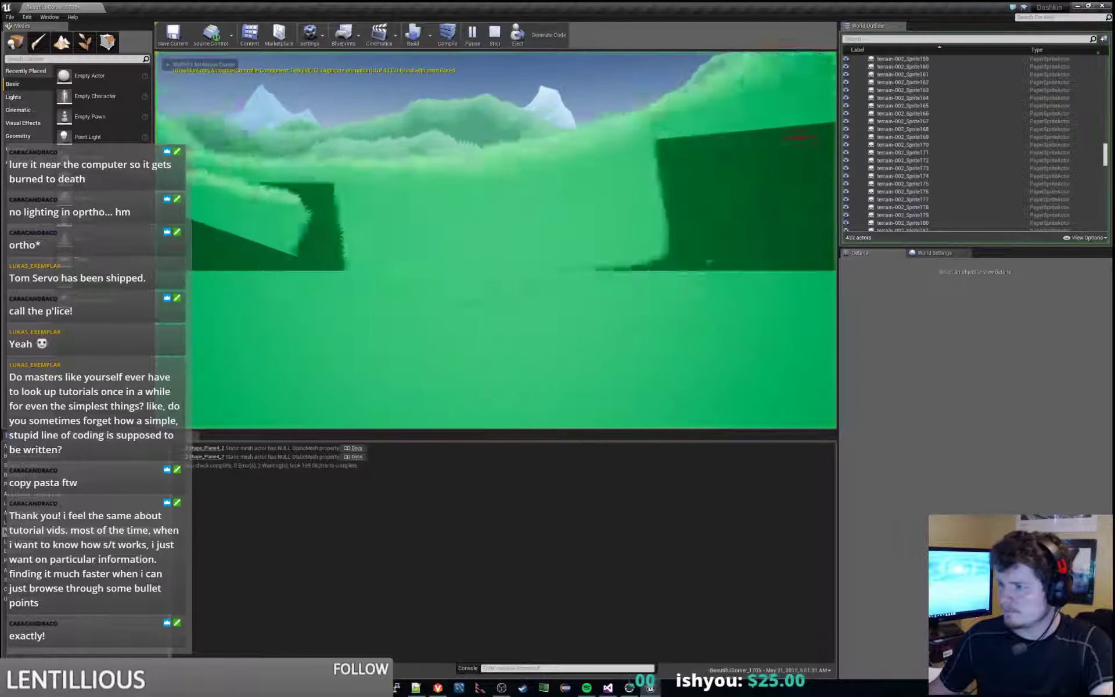
key("space")
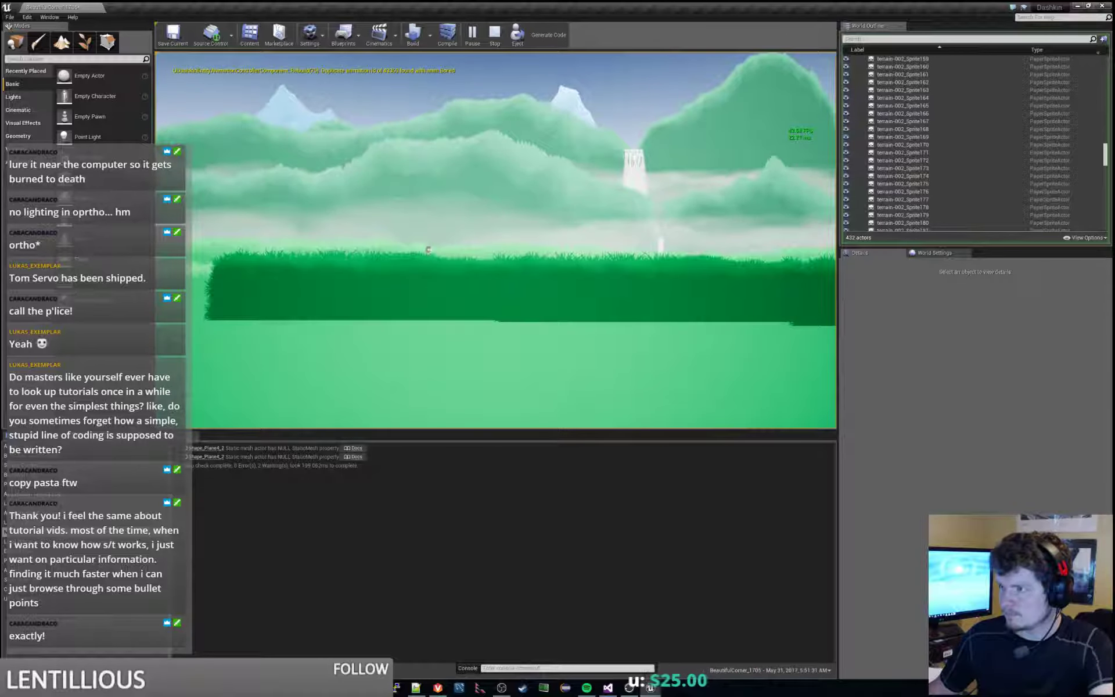
key("Escape")
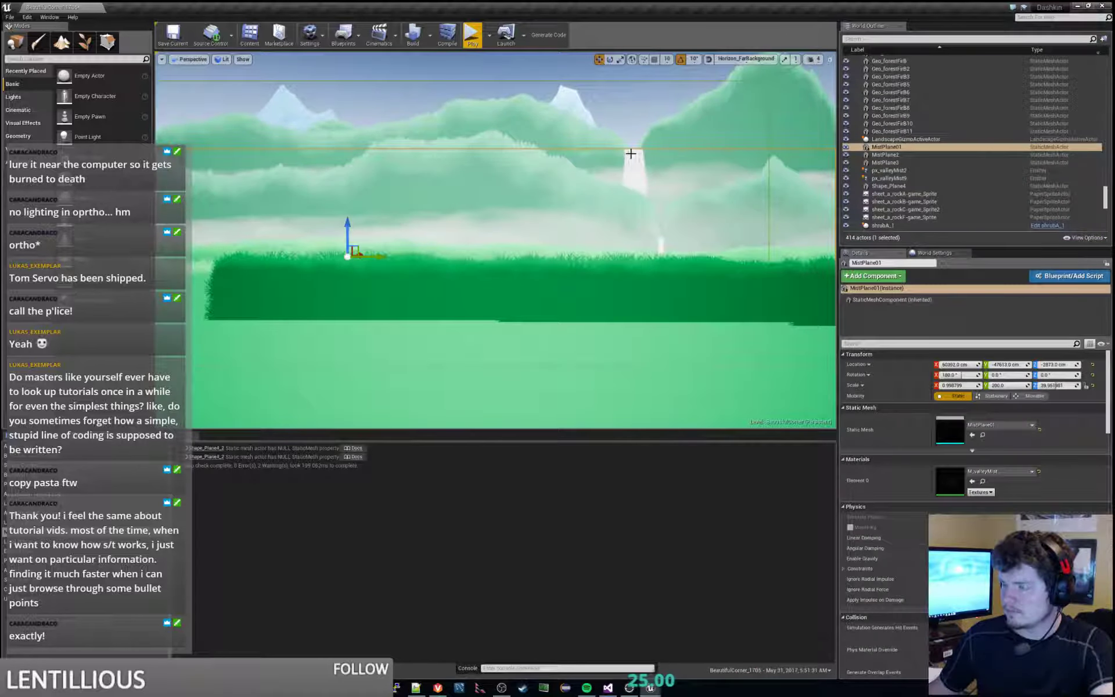
Step: Hide the BP_treeArbA actors and the run of terrainPATCH and terrain-002 sprites listed above them
right_click_drag(631, 153, 662, 233)
key("w")
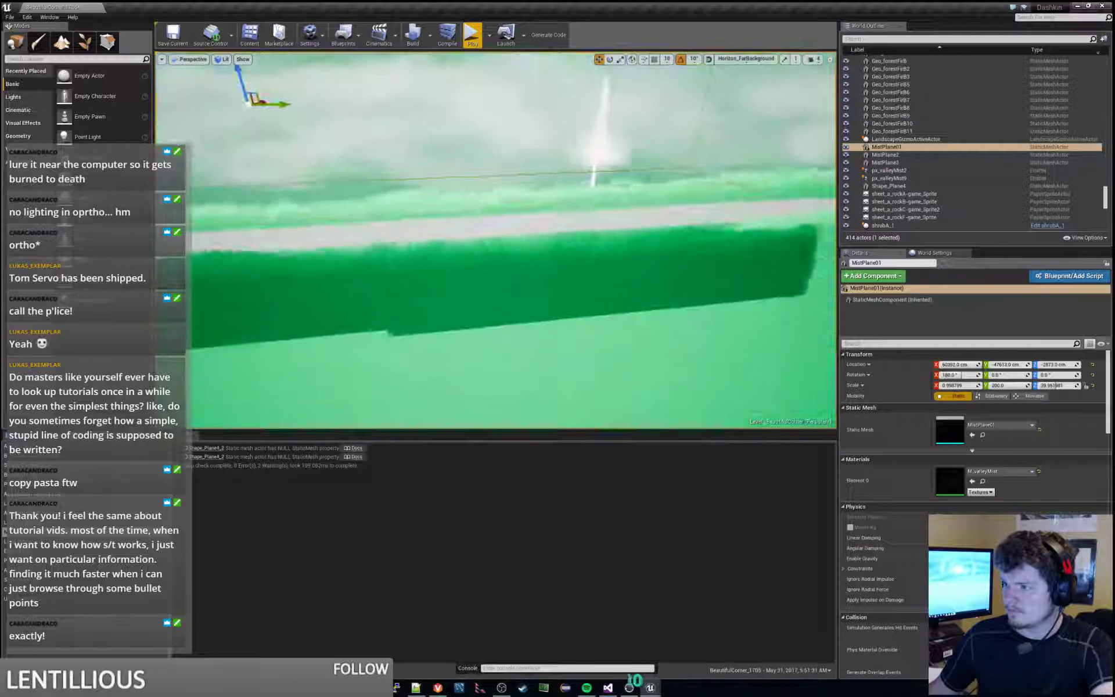
right_click_drag(629, 154, 639, 145)
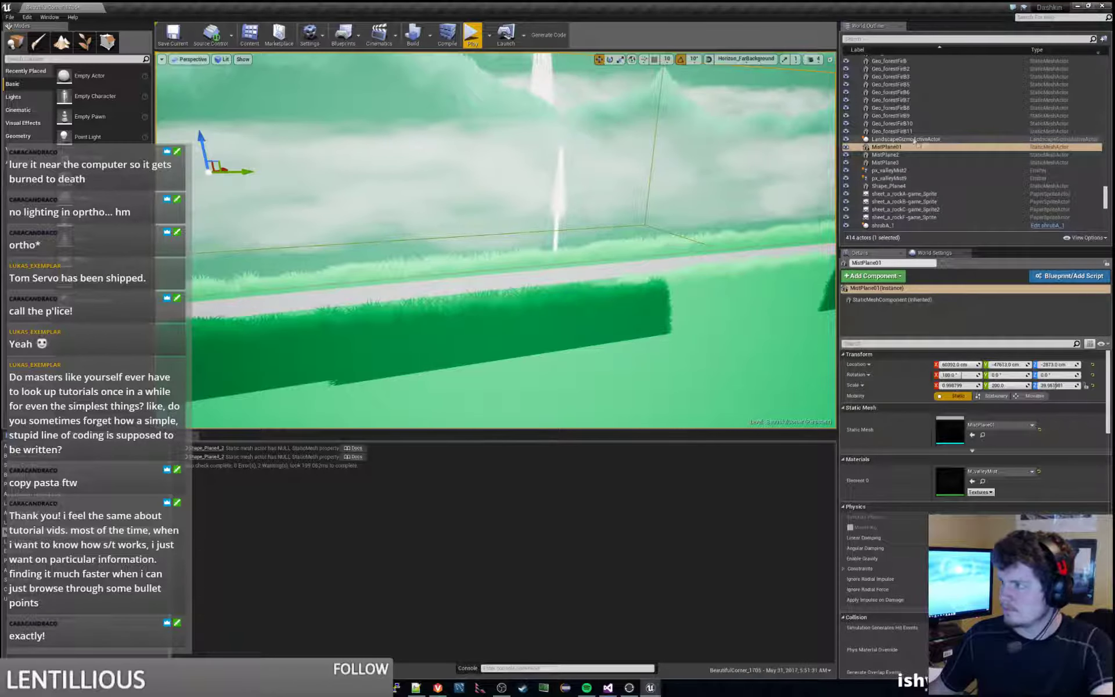
scroll(904, 153, "up", 10)
scroll(904, 154, "up", 10)
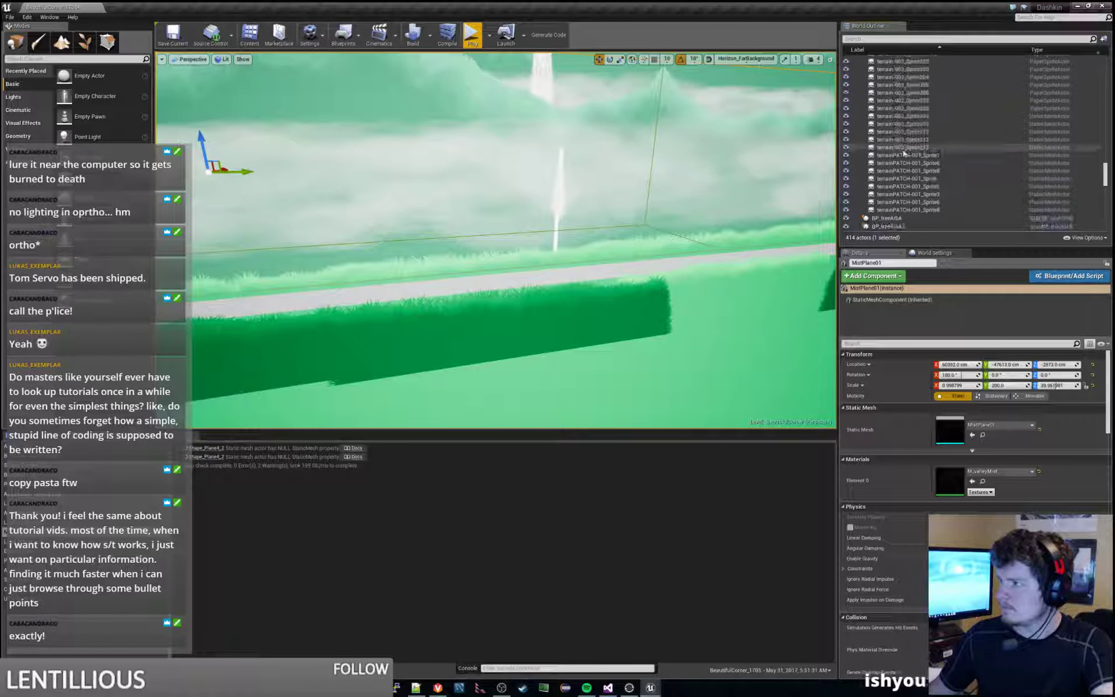
left_click(847, 185)
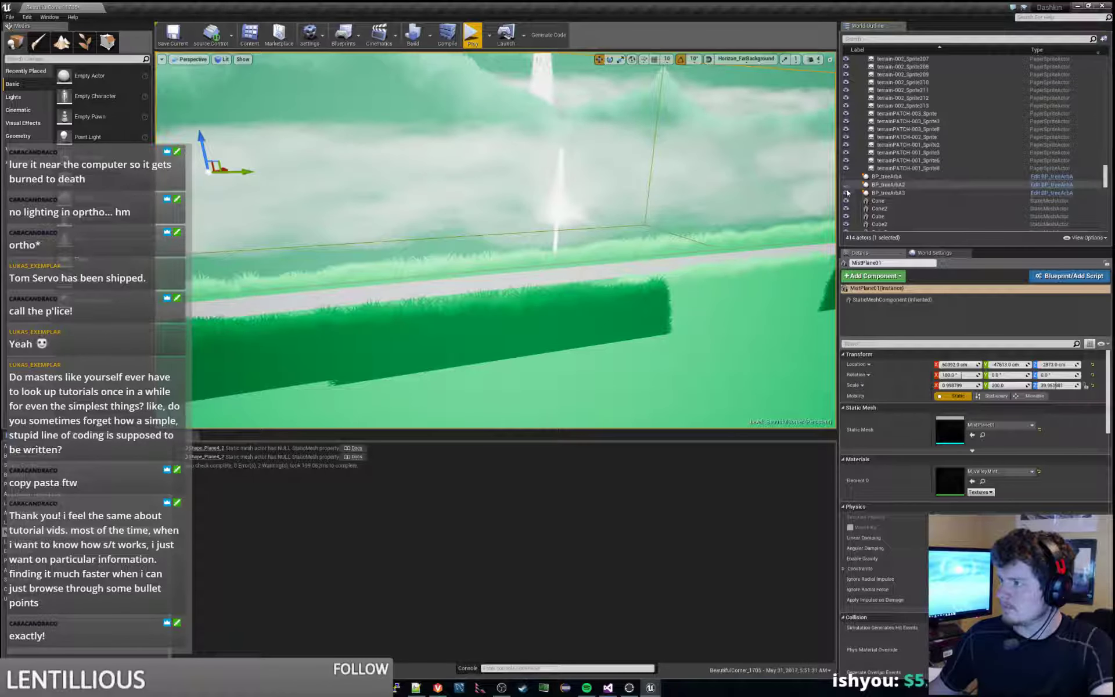
left_click(847, 193)
left_click_drag(846, 169, 846, 75)
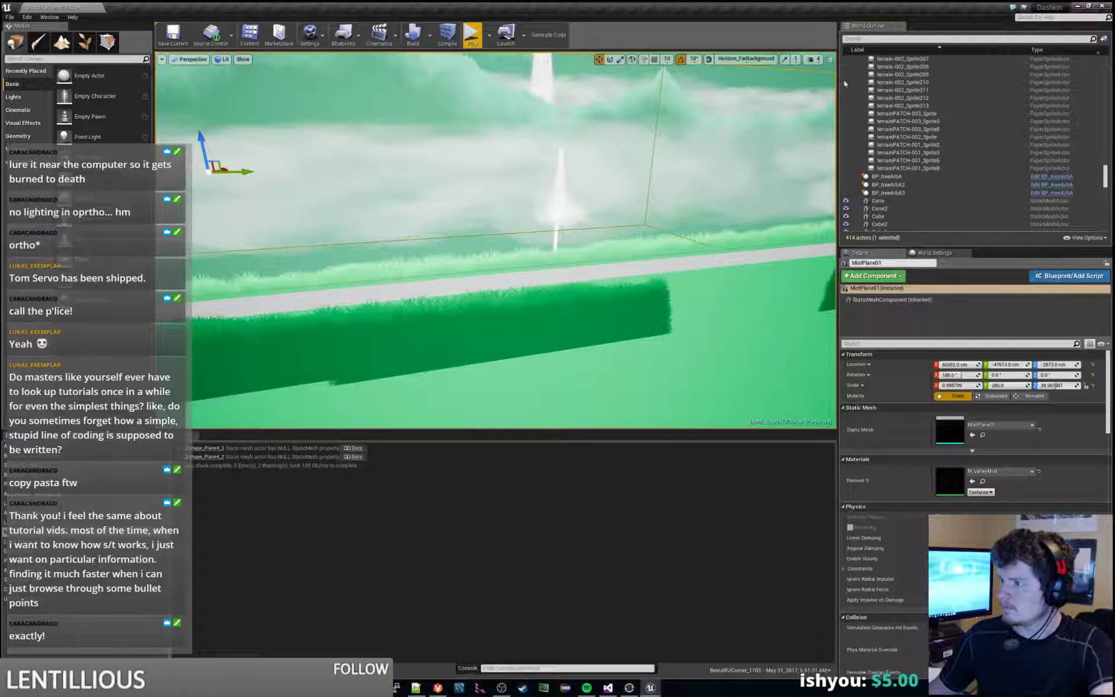
Step: Toggle the visibility of the whole BeautifulCorner level off and on to show every actor
scroll(1022, 163, "up", 5)
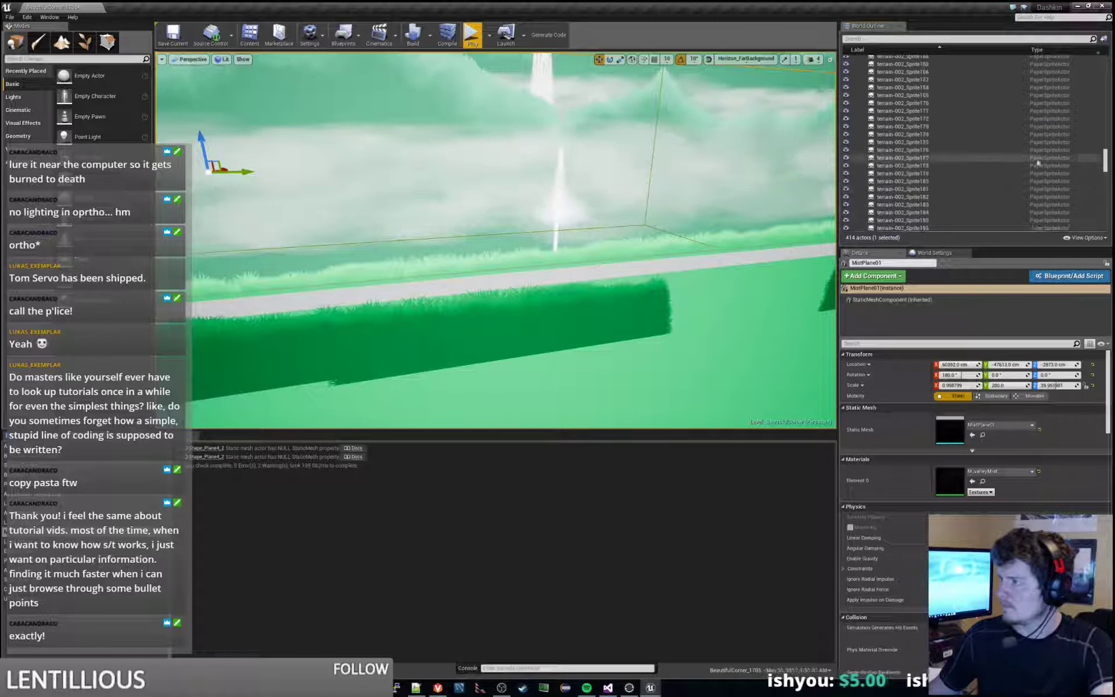
scroll(988, 157, "up", 10)
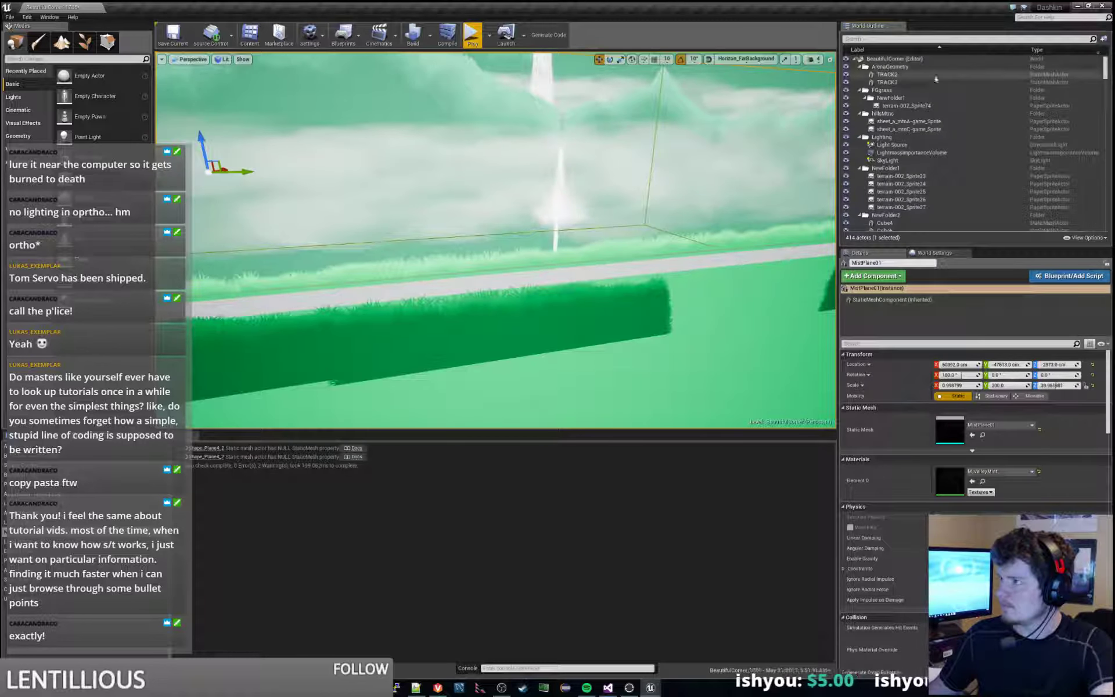
left_click(846, 59)
left_click(847, 59)
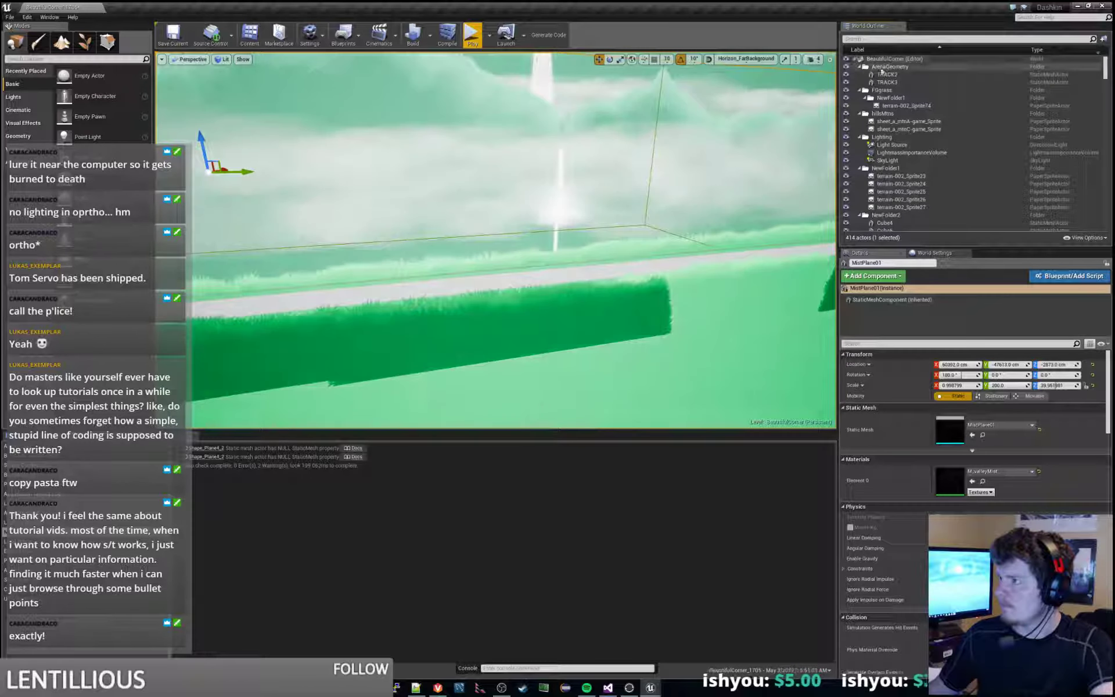
Step: Hide the folders from ArenaGeometry through Lighting and run a short playtest of the level
left_click_drag(848, 68, 839, 170)
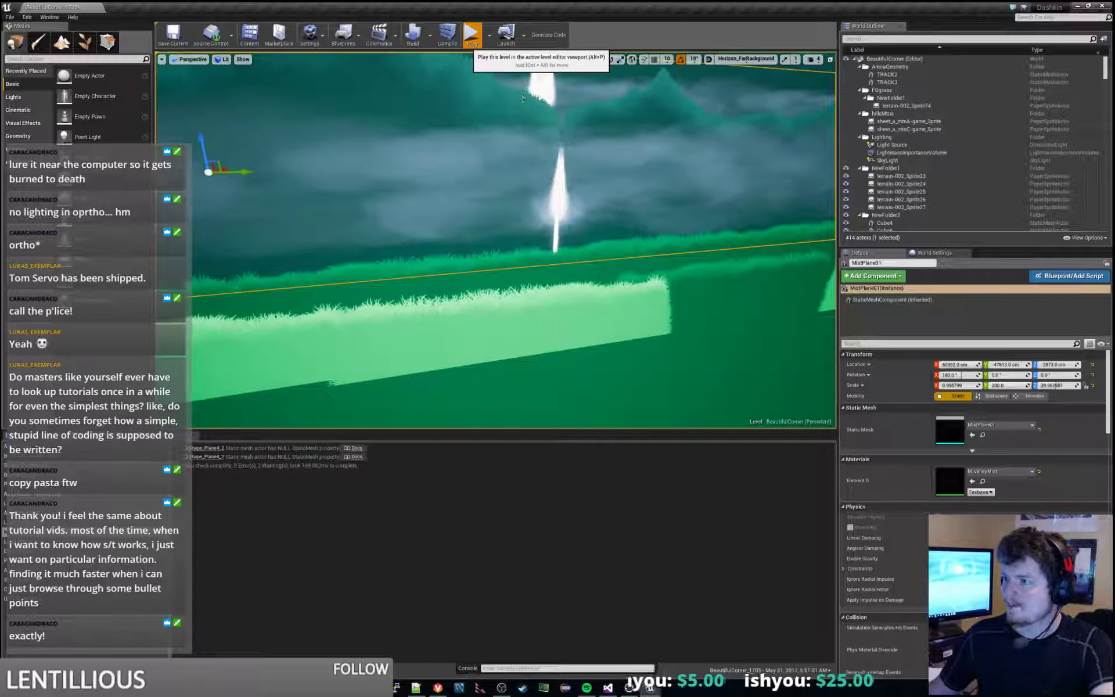
key("alt+p")
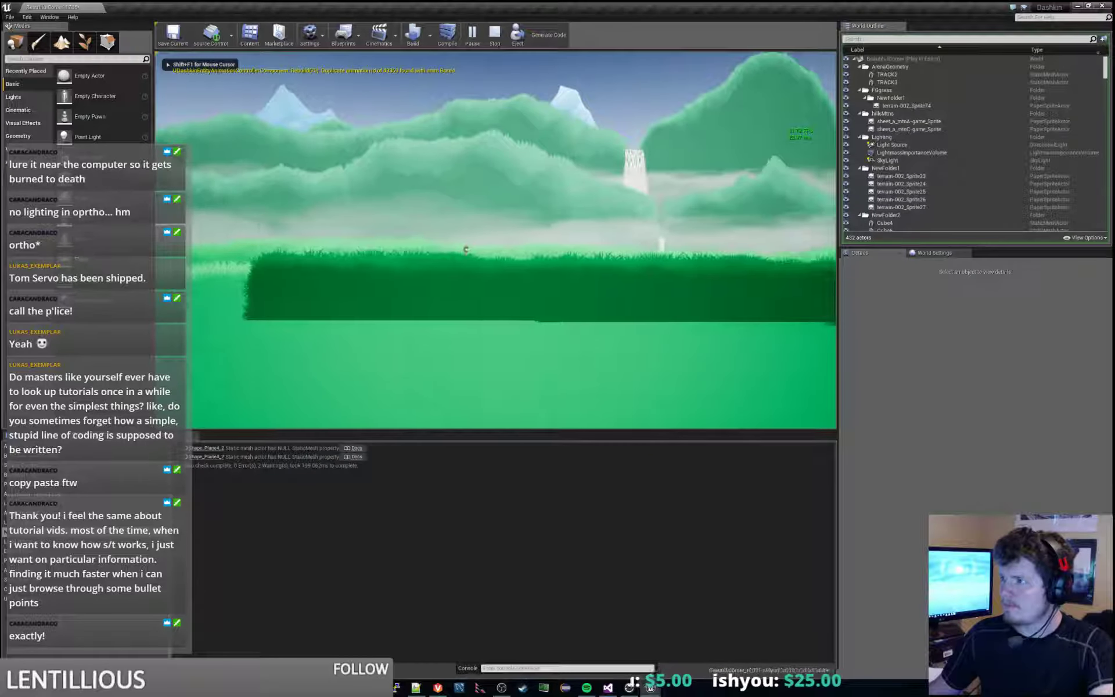
key("Escape")
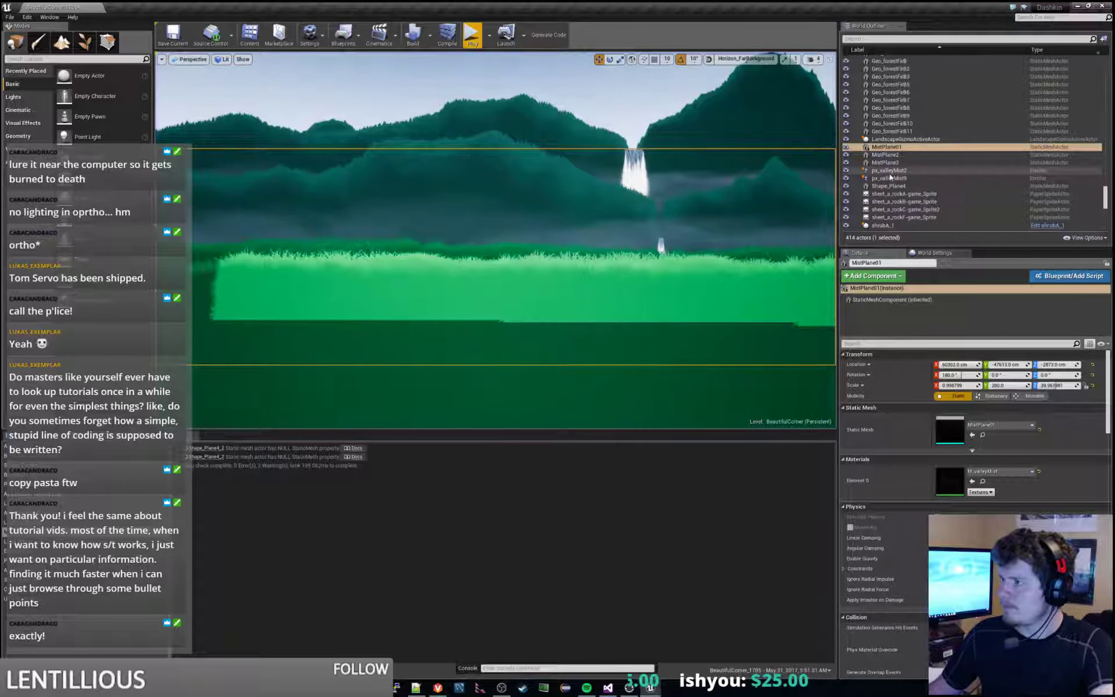
Step: Show the hidden folders from ArenaGeometry through Lighting again
scroll(889, 219, "up", 15)
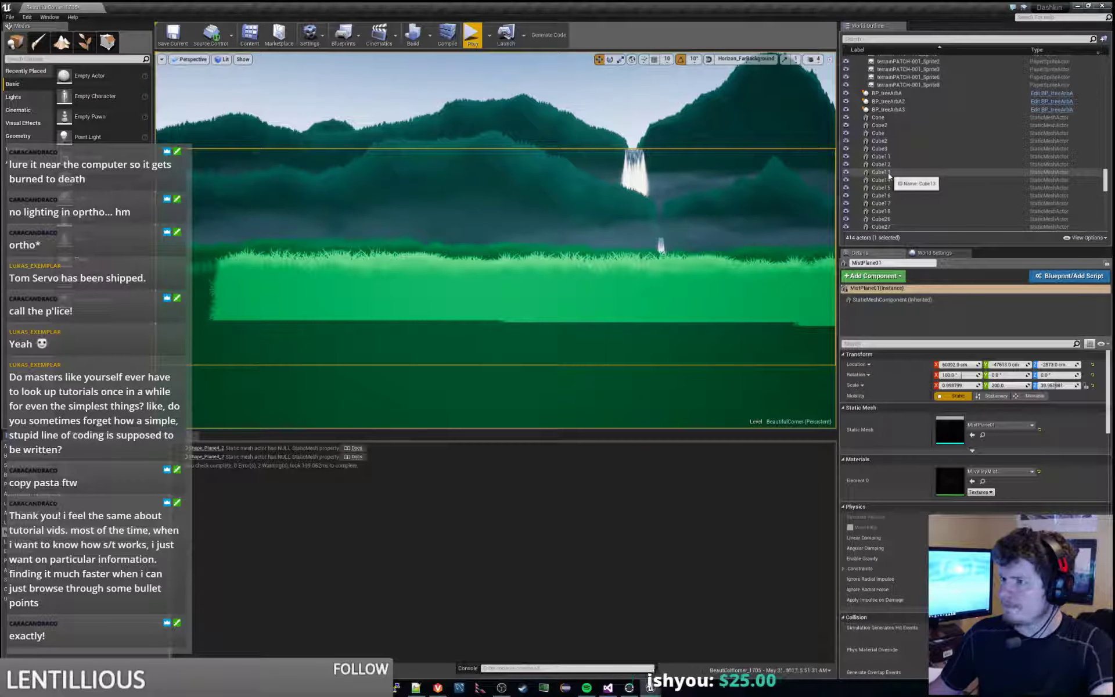
scroll(887, 176, "up", 15)
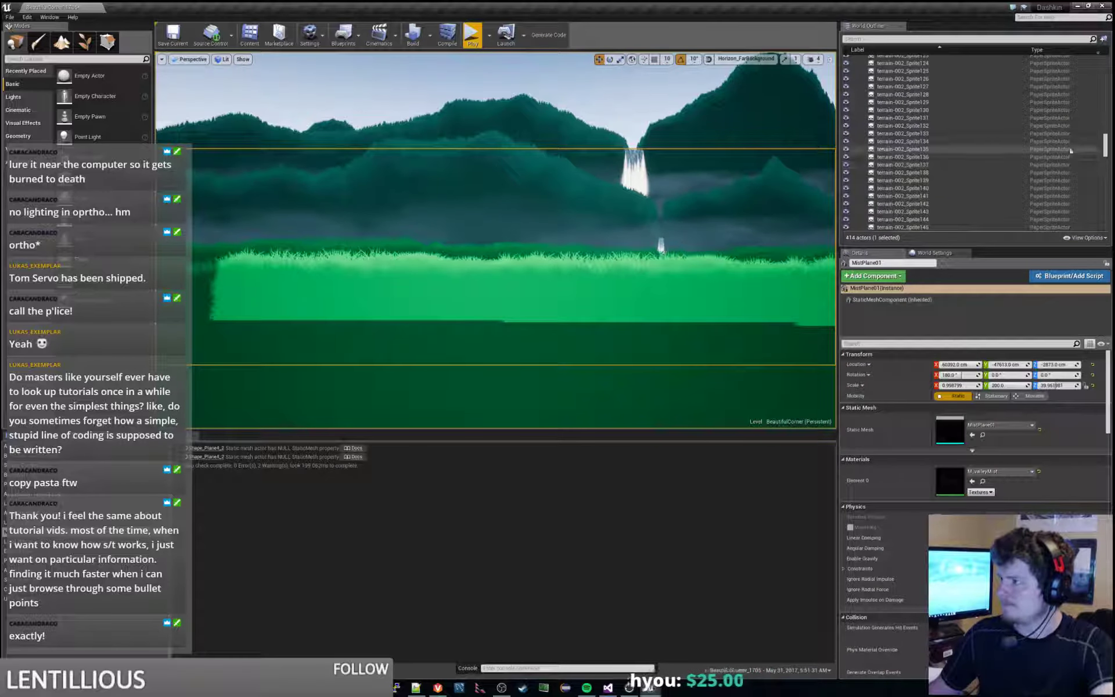
left_click_drag(1106, 150, 1107, 64)
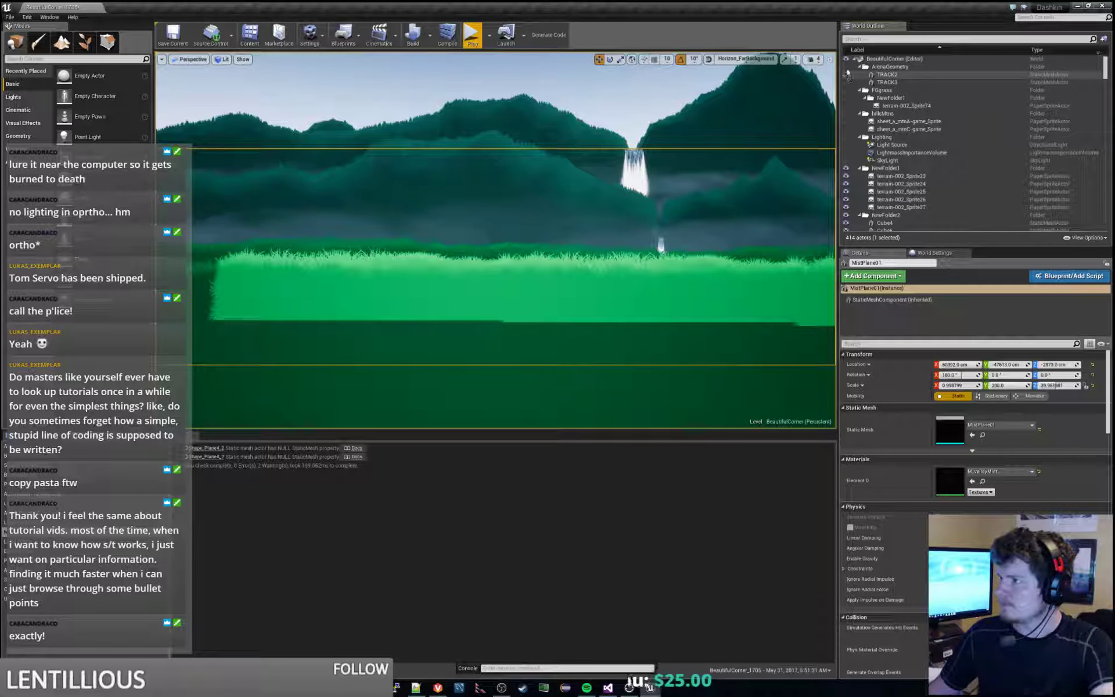
left_click(848, 123)
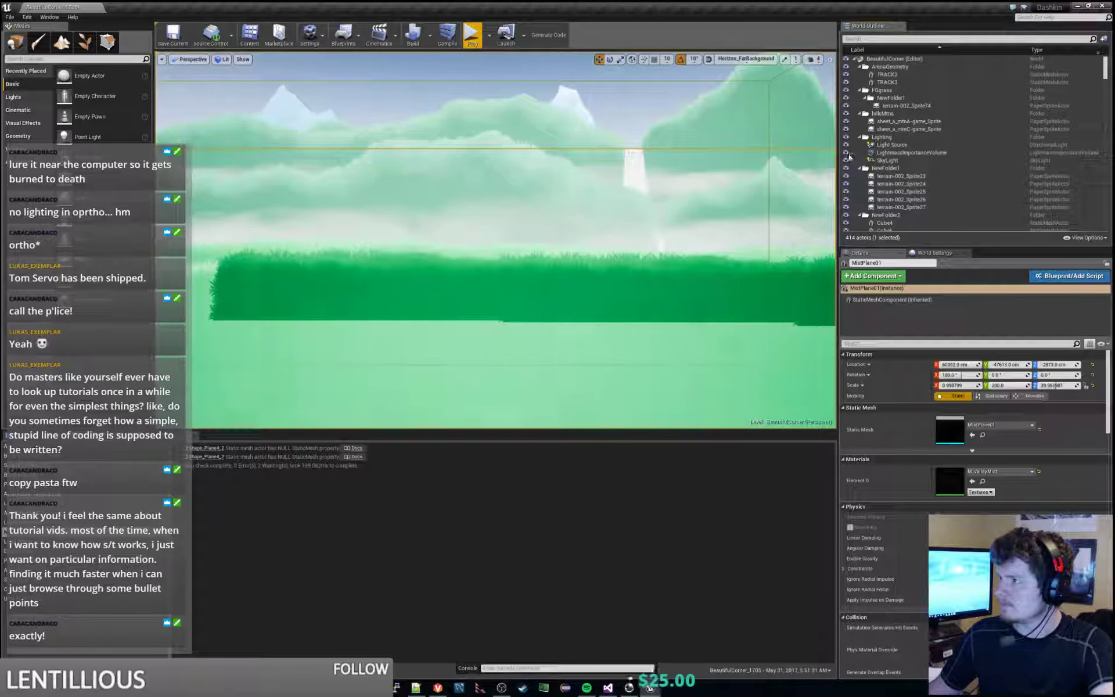
Step: Toggle TRACK3's visibility, select it and examine the large green surface it covers from an angle
left_click(846, 84)
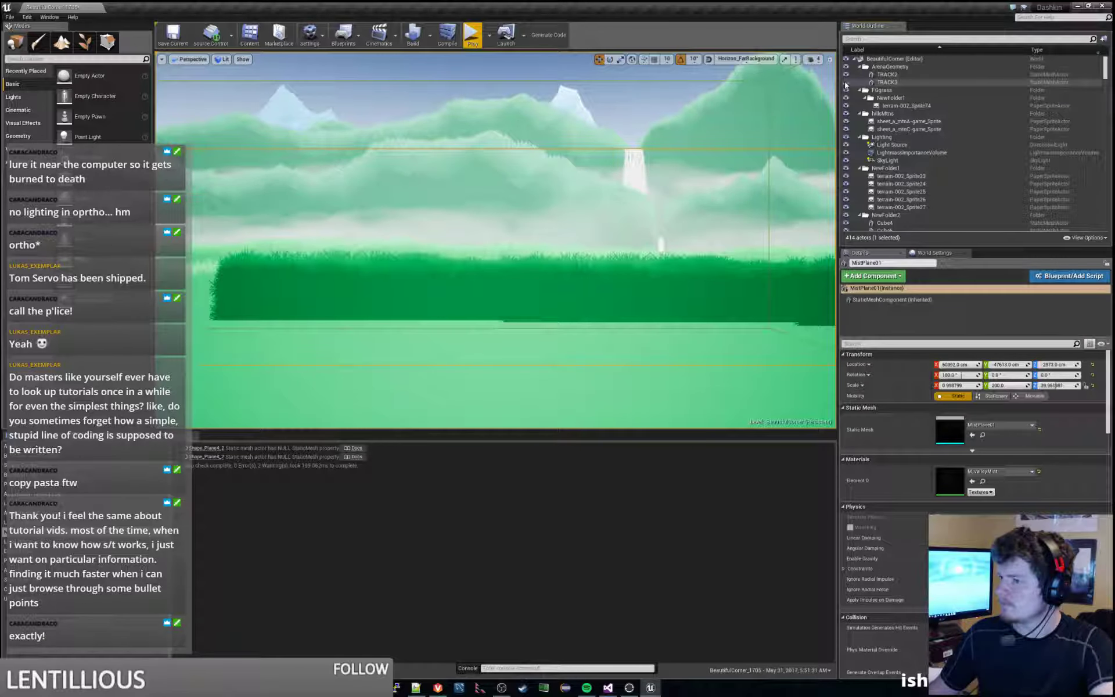
left_click(884, 83)
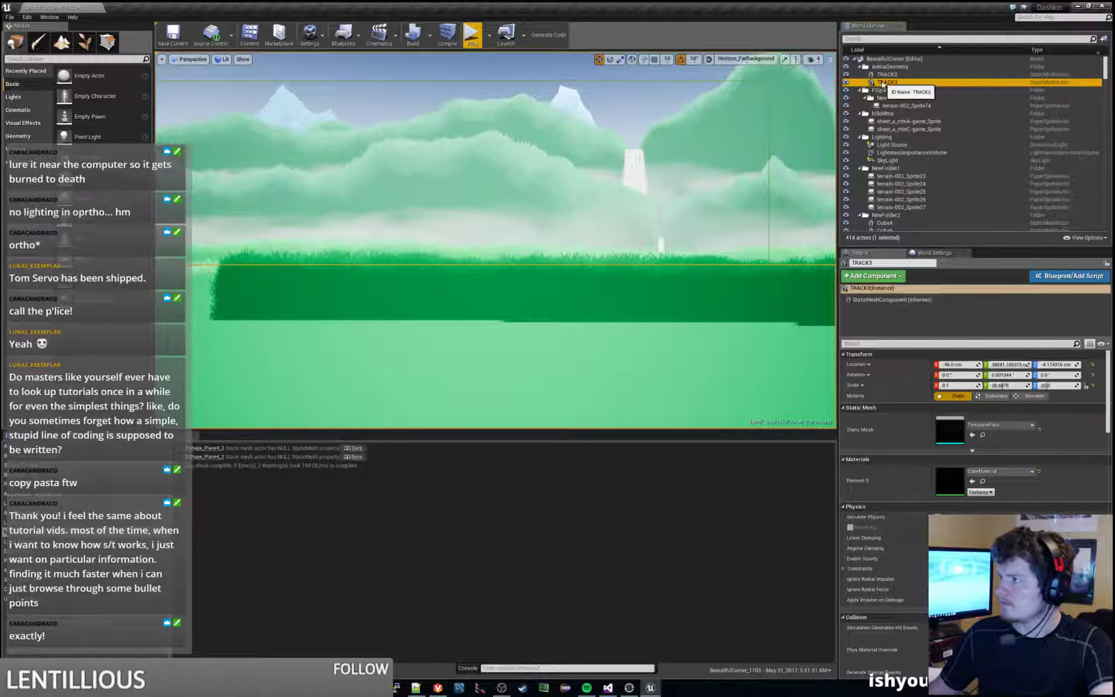
mouse_move(705, 201)
right_mouse_down()
mouse_move(813, 210)
mouse_move(592, 220)
mouse_move(705, 200)
right_mouse_up()
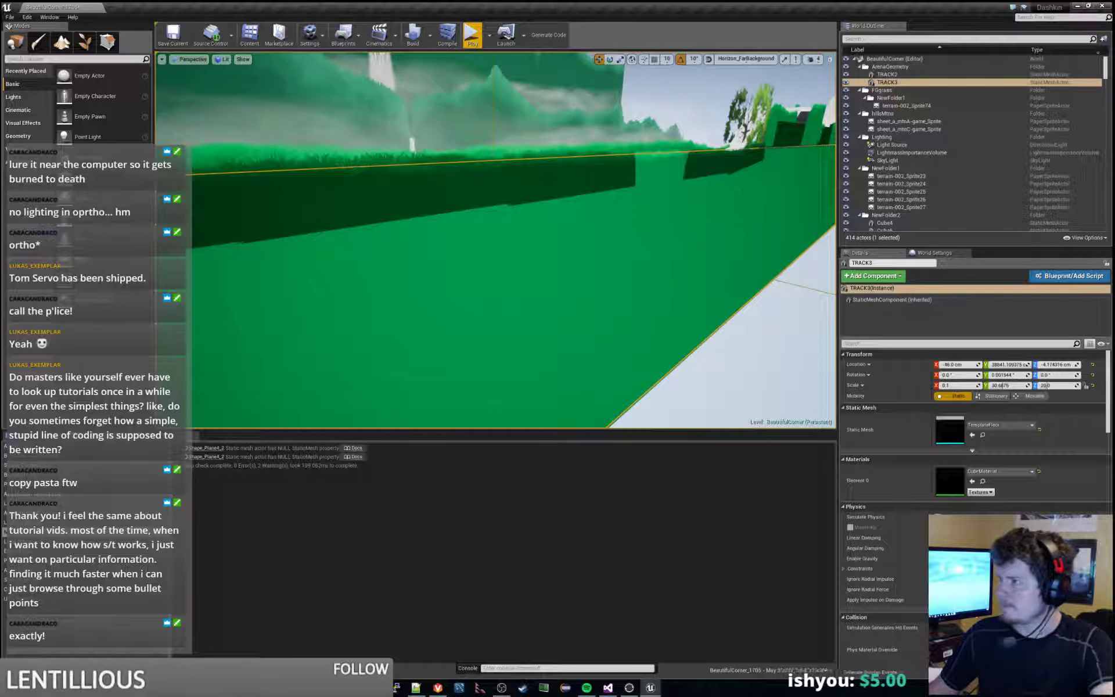
Step: Select Light Source, LightmassImportanceVolume, SkyLight and terrain-002_Sprite23 one after another to identify them
left_click(909, 145)
left_click(910, 152)
left_click(910, 160)
left_click(911, 176)
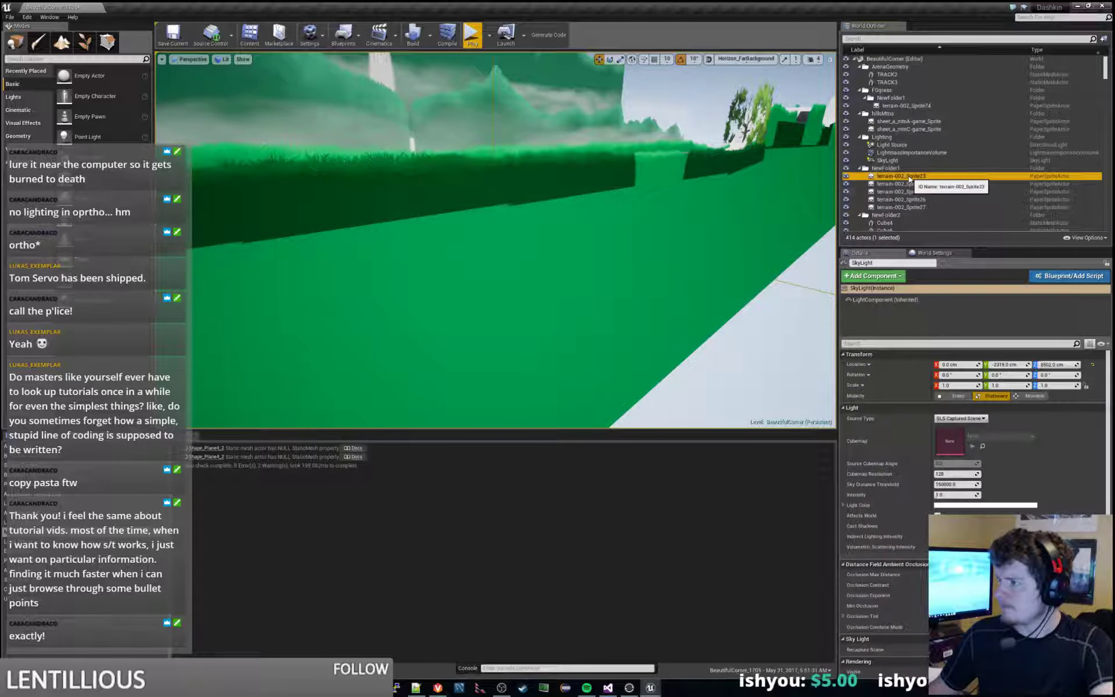
Step: Go through the terrain-002 sprites, the NewFolder2 cubes and the terrain-005 sprites one by one down to terrain-004_Sprite5
key("Down")
key("Down")
key("Down")
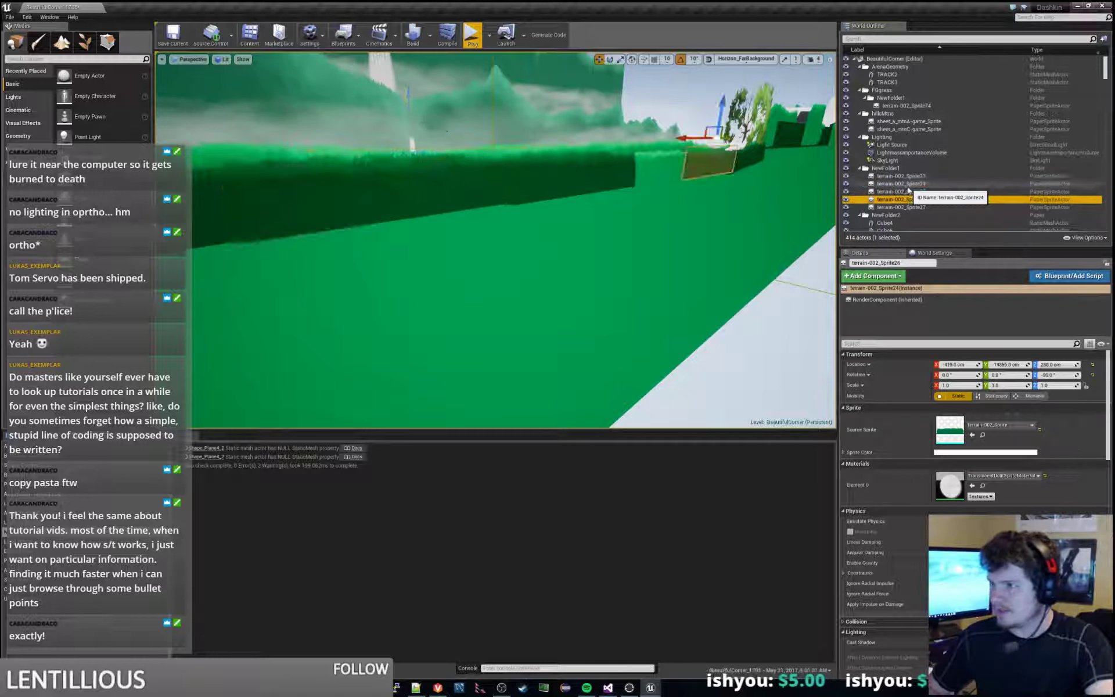
key("Down")
key("Down")
key("Down")
key("Down")
key("Down")
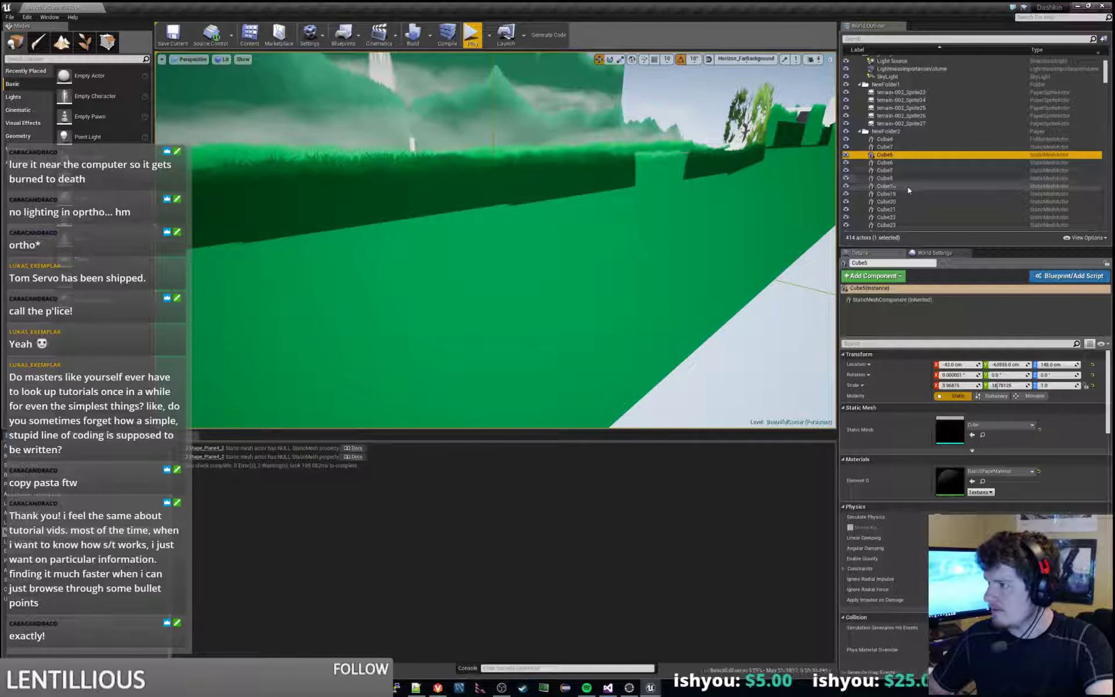
key("Down")
key("Down")
key("Down")
key("Down")
key("Down")
key("Down")
key("Down")
key("Down")
key("Down")
key("Down")
key("Down")
key("Down")
key("Down")
key("Down")
key("Down")
key("Down")
key("Down")
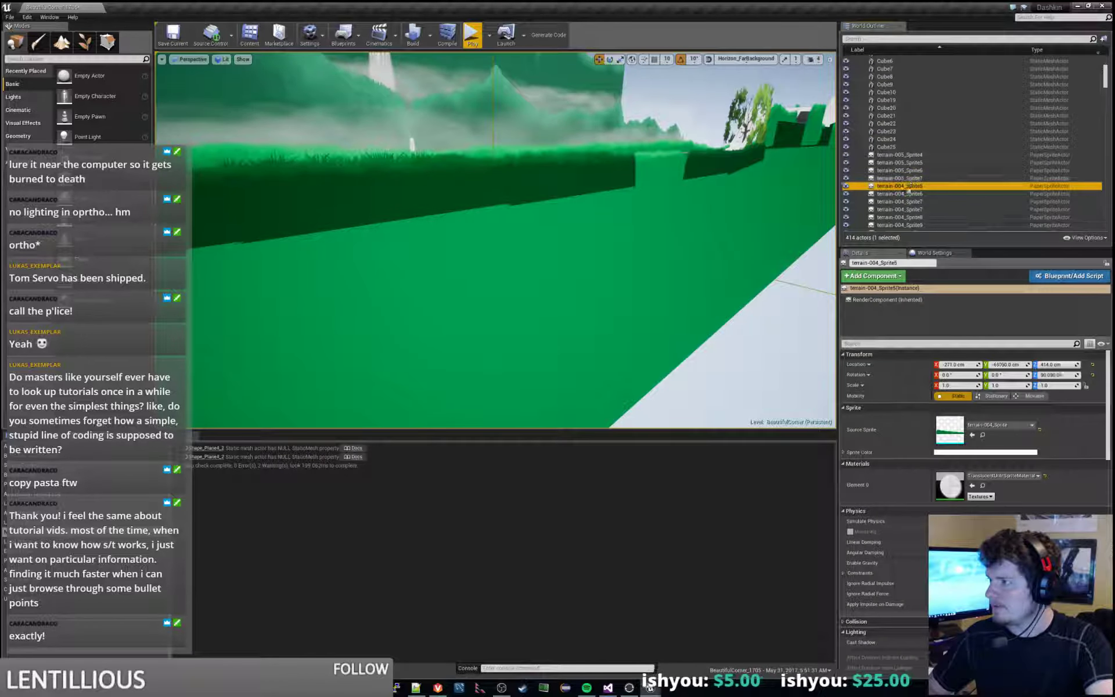
Step: Select and frame Cube25 on the grassy slope and examine the terrain around it from an angle
key("Up")
key("Up")
key("Up")
key("Up")
key("Up")
key("f")
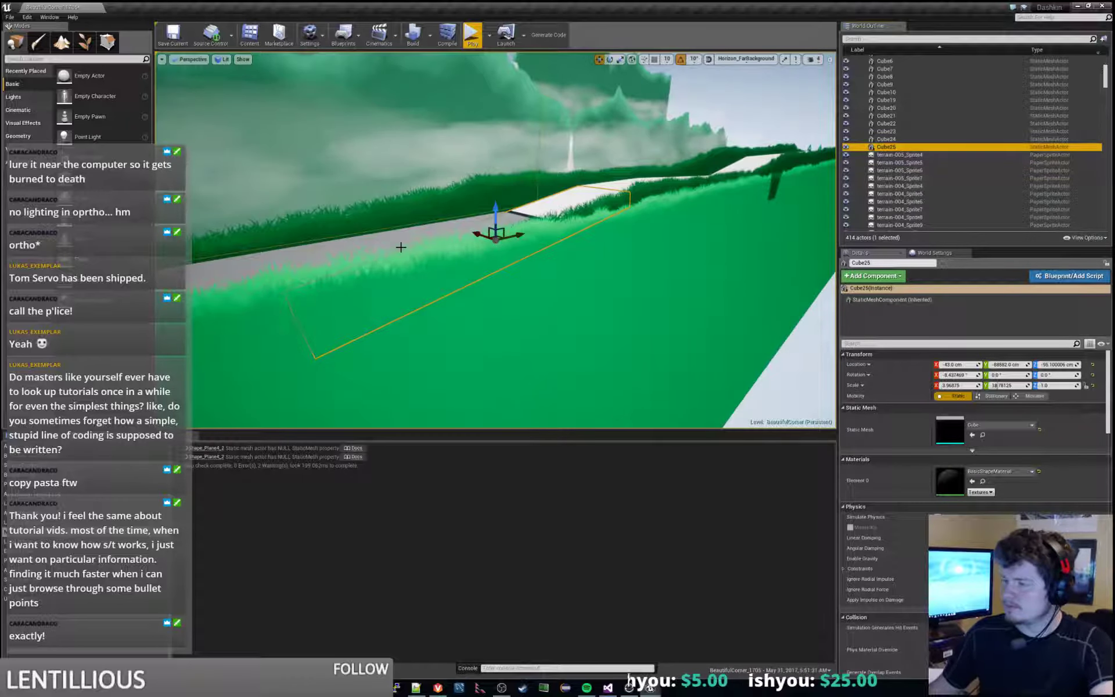
right_click_drag(401, 247, 459, 233)
scroll(875, 180, "up", 2)
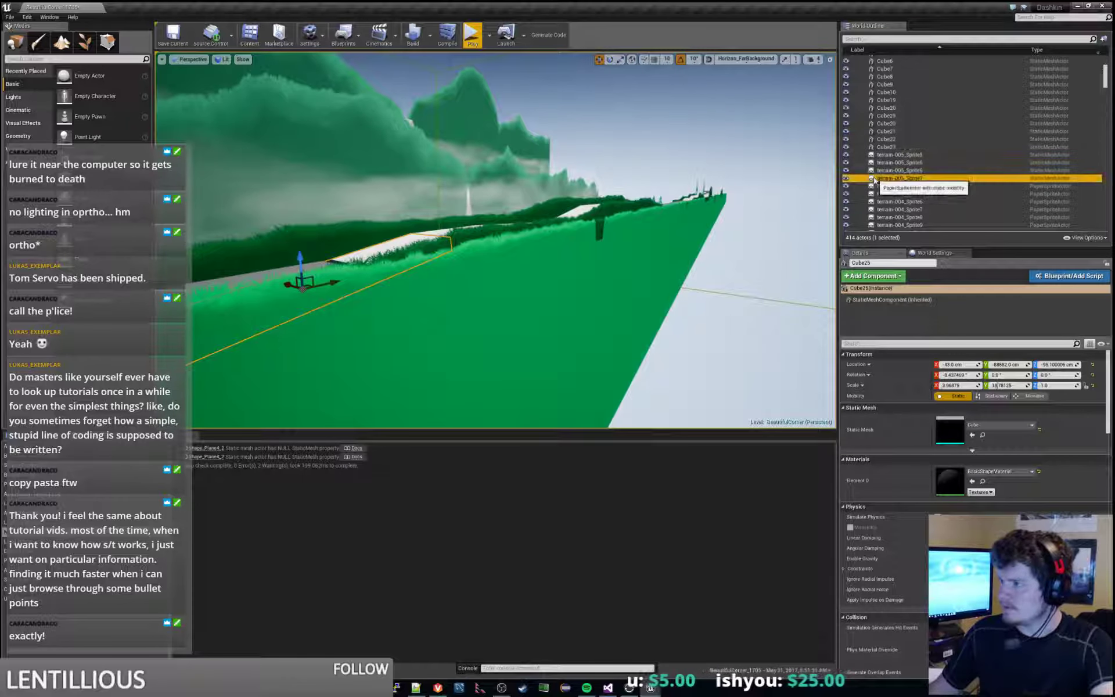
Step: Frame terrain-005_Sprite7 and px_waterfall2, and delete the farWaterfall emitters px_waterfall2 through px_waterfall17
key("f")
scroll(995, 173, "down", 5)
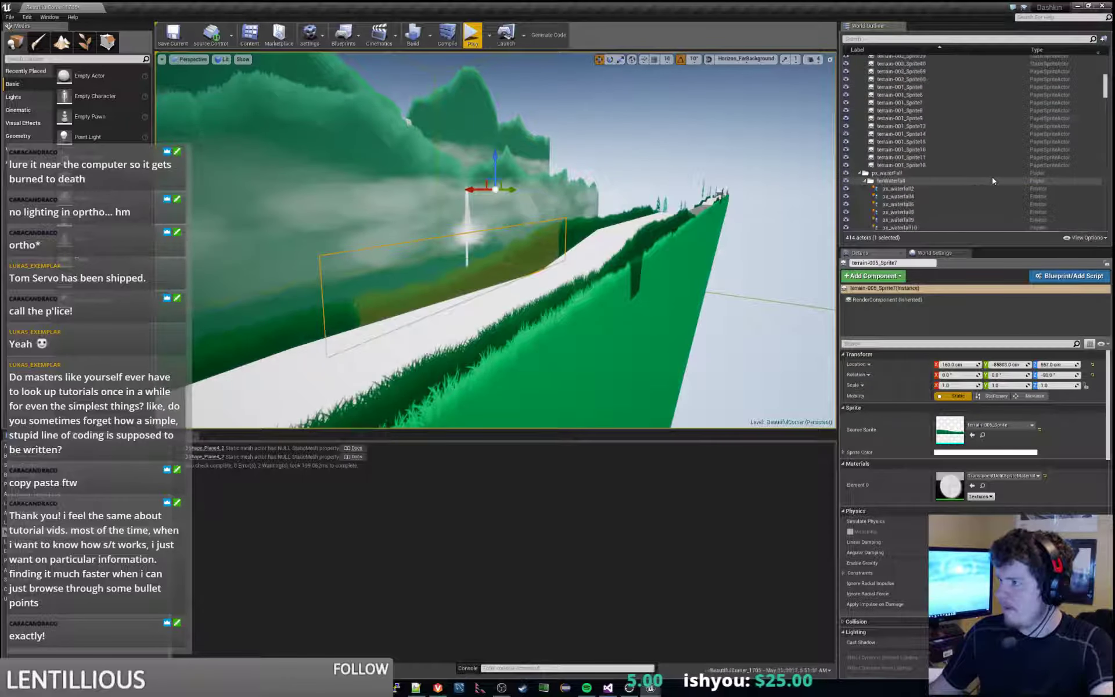
left_click(942, 190)
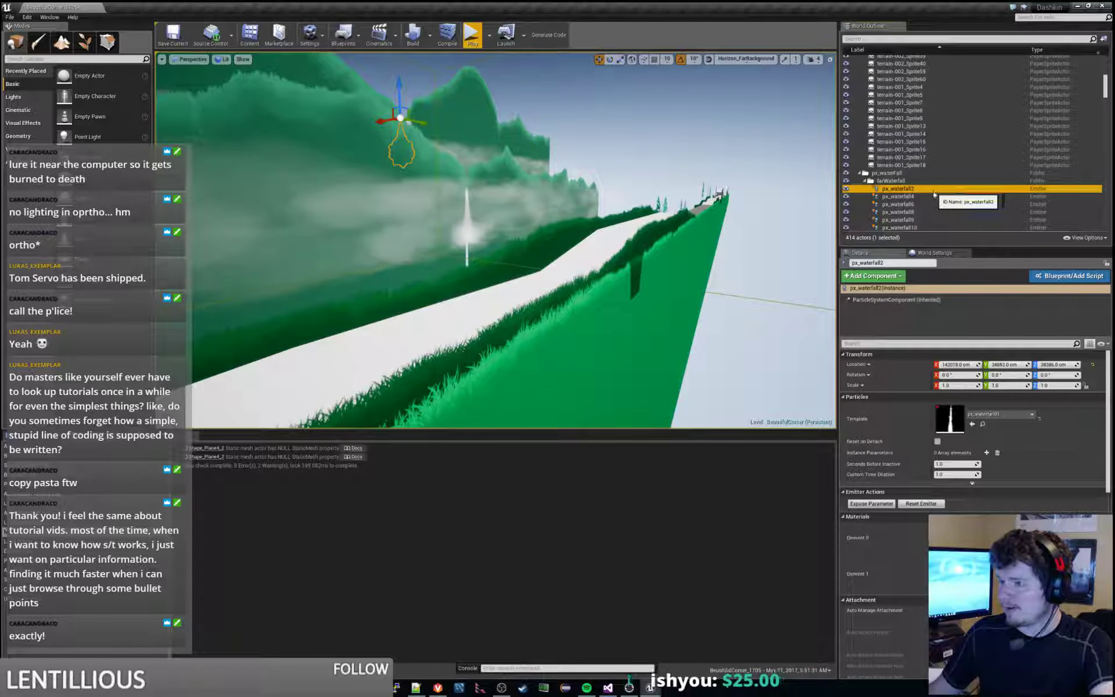
key("f")
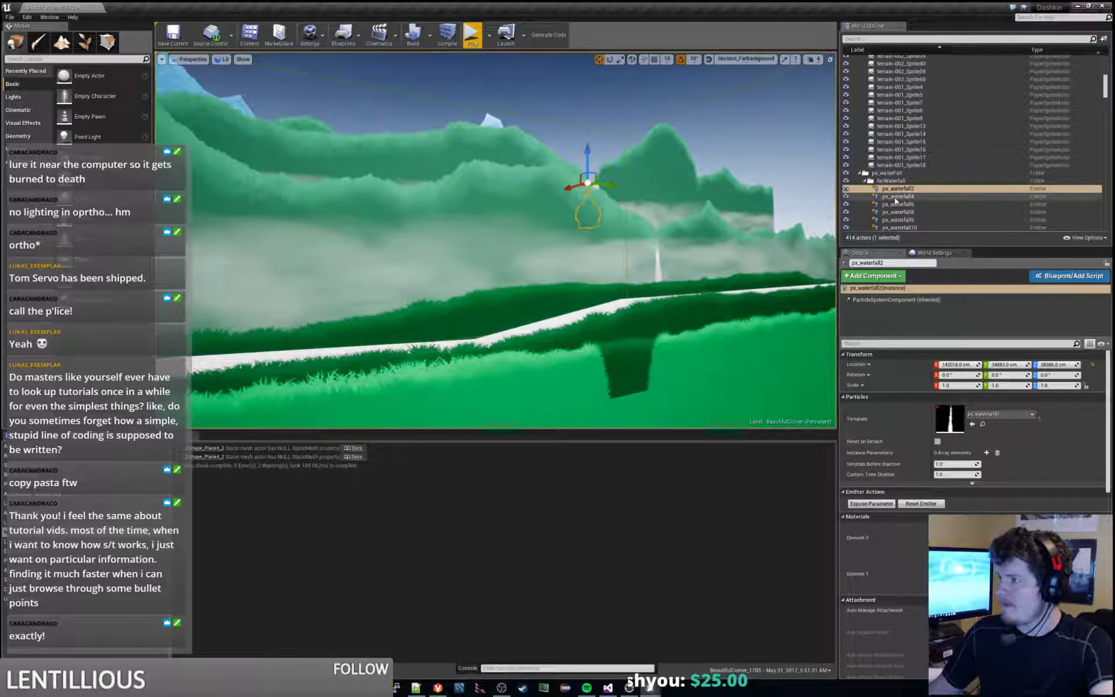
scroll(916, 200, "down", 4)
left_click(909, 185, "shift")
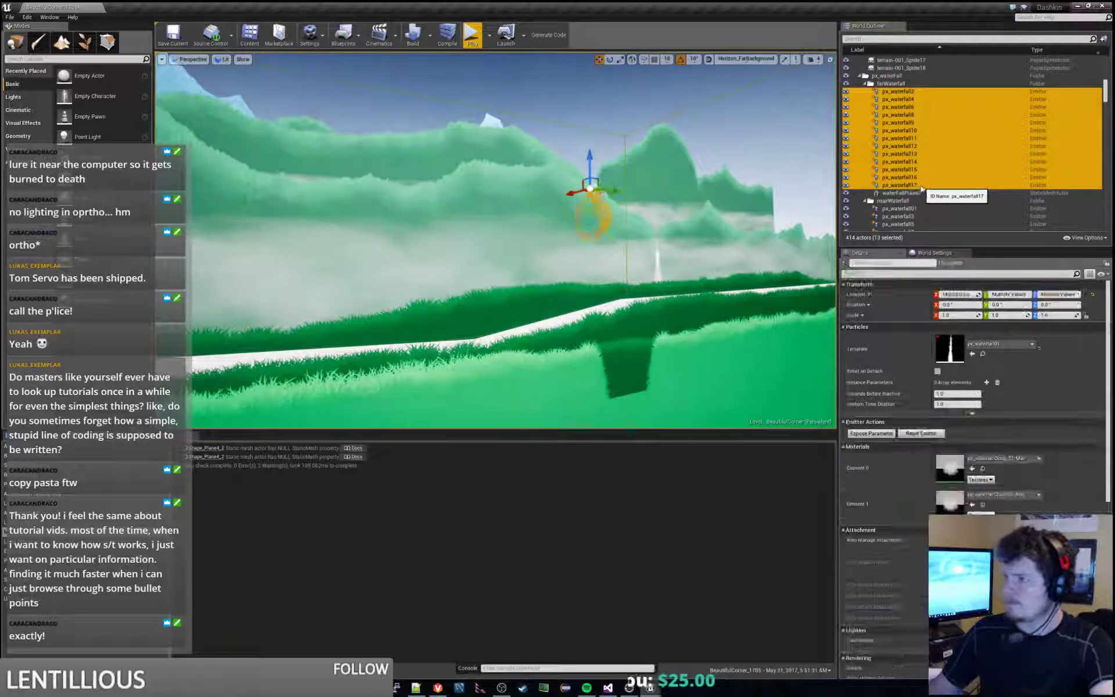
key("Delete")
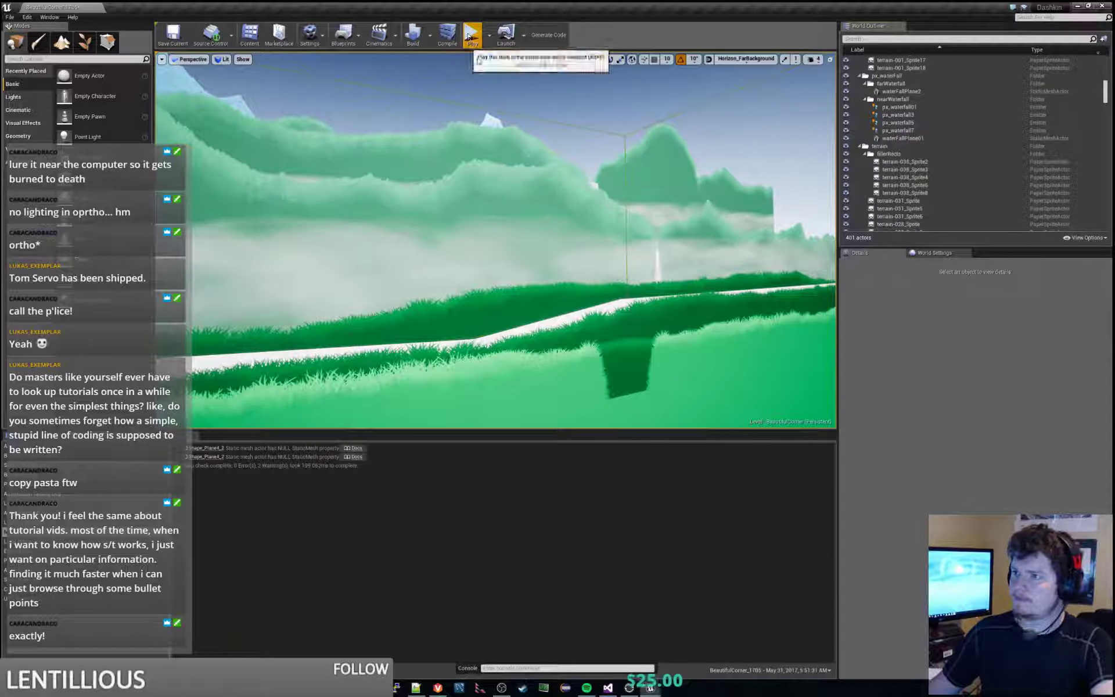
Step: Playtest the level with a jump to check the scene without the far waterfall emitters, and end the session
left_click(484, 35)
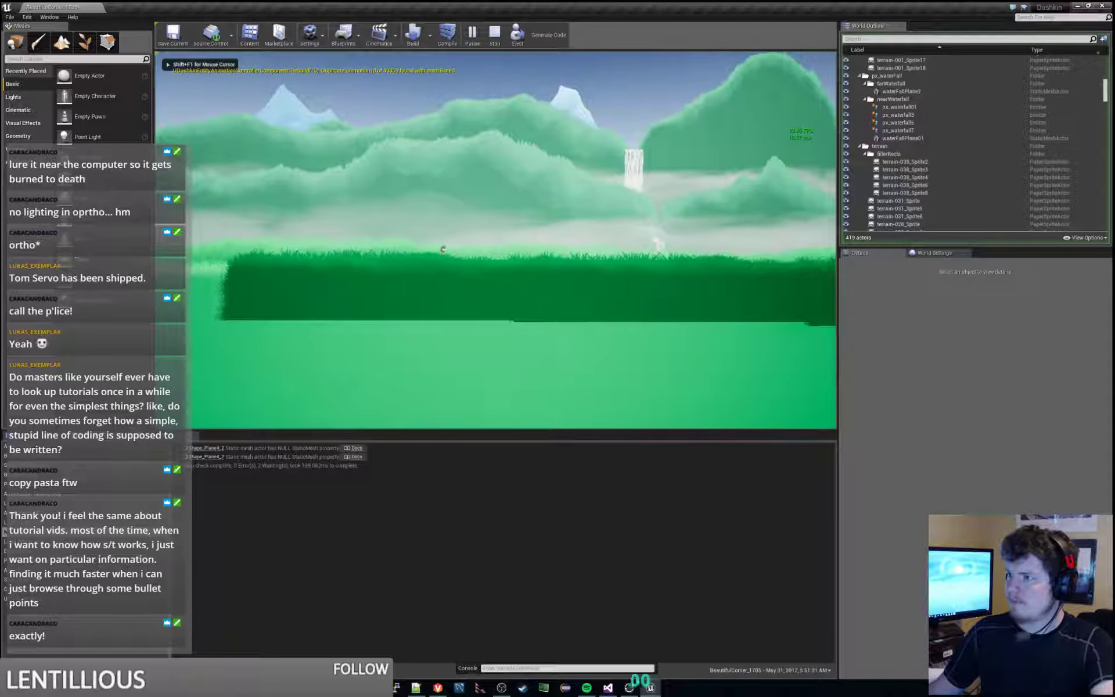
key("space")
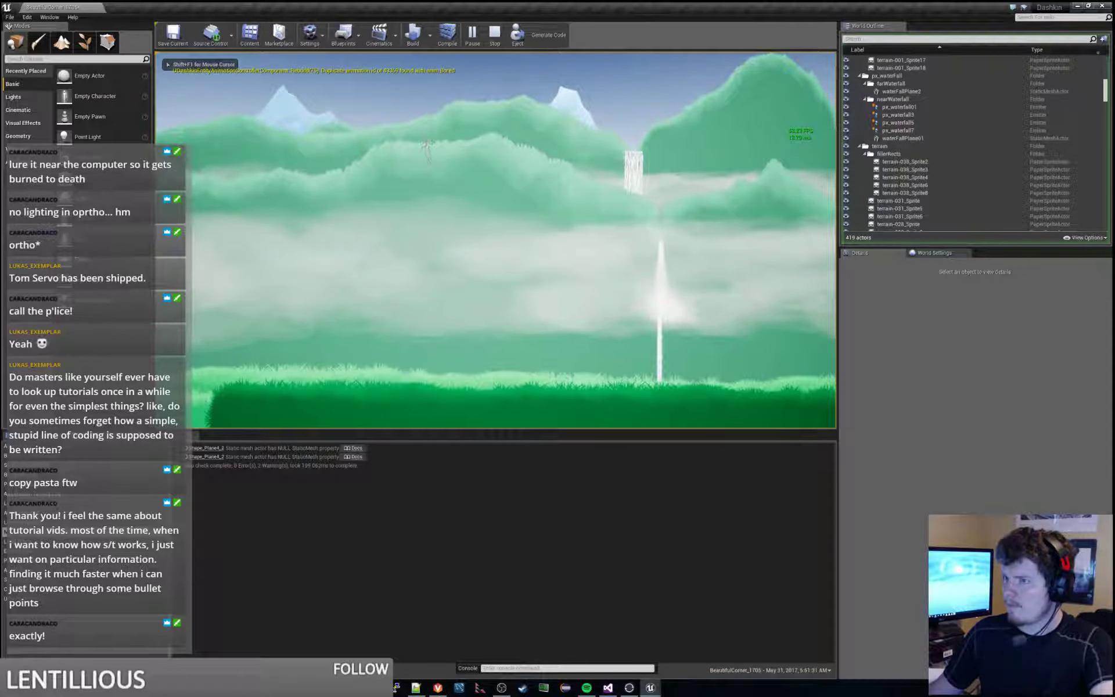
key("Escape")
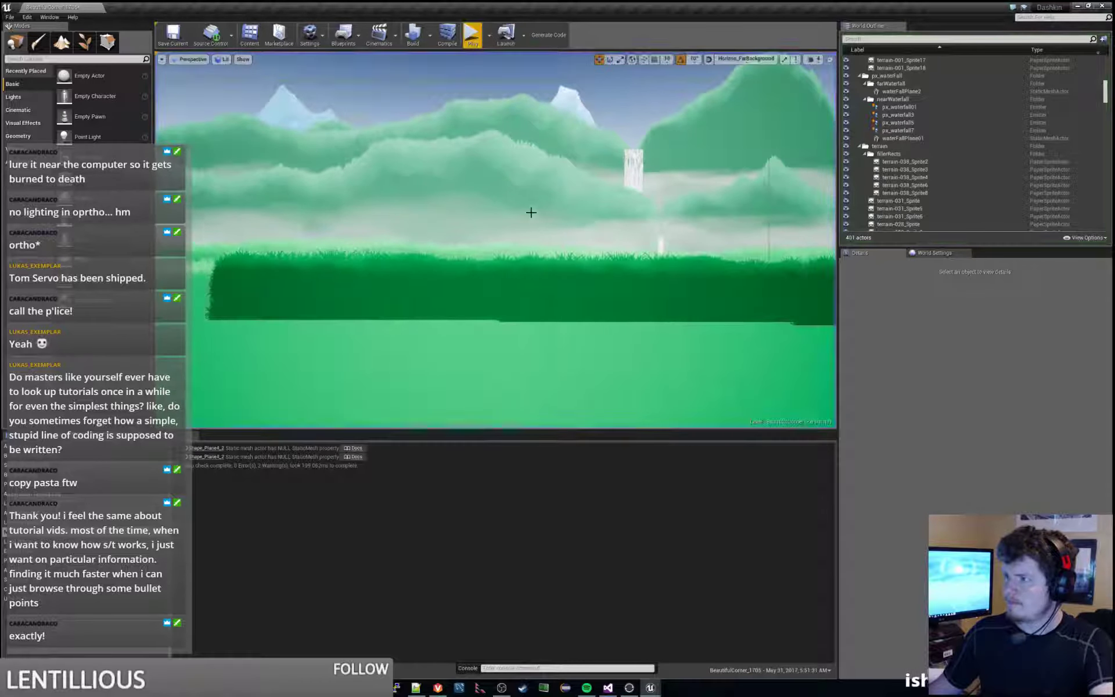
Step: Undo the emitter deletion, reselect px_waterfall2 through px_waterfall17 in farWaterfall and delete them again
left_click(921, 146)
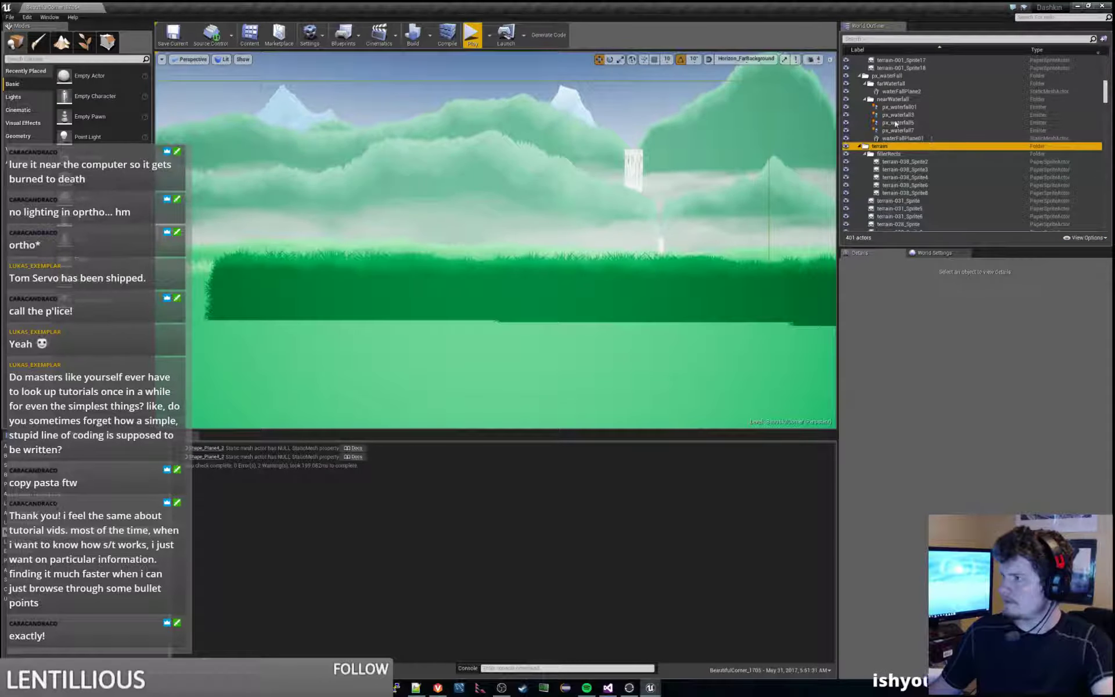
key("ctrl+z")
left_click(914, 116)
left_click(901, 92)
left_click(915, 185, "shift")
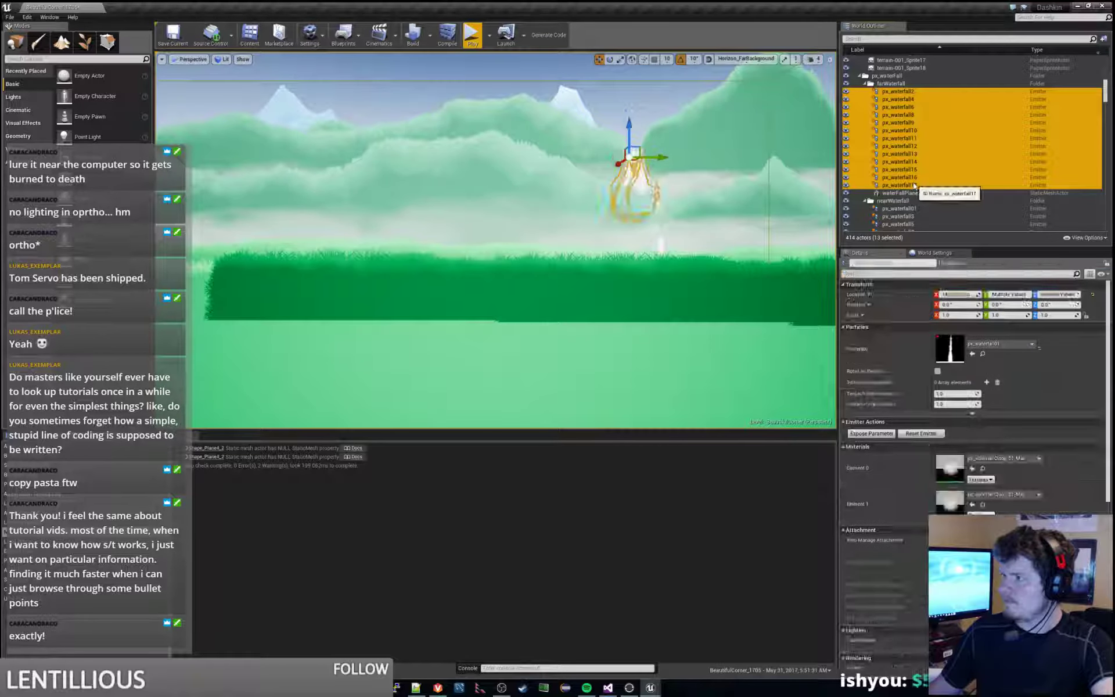
key("Delete")
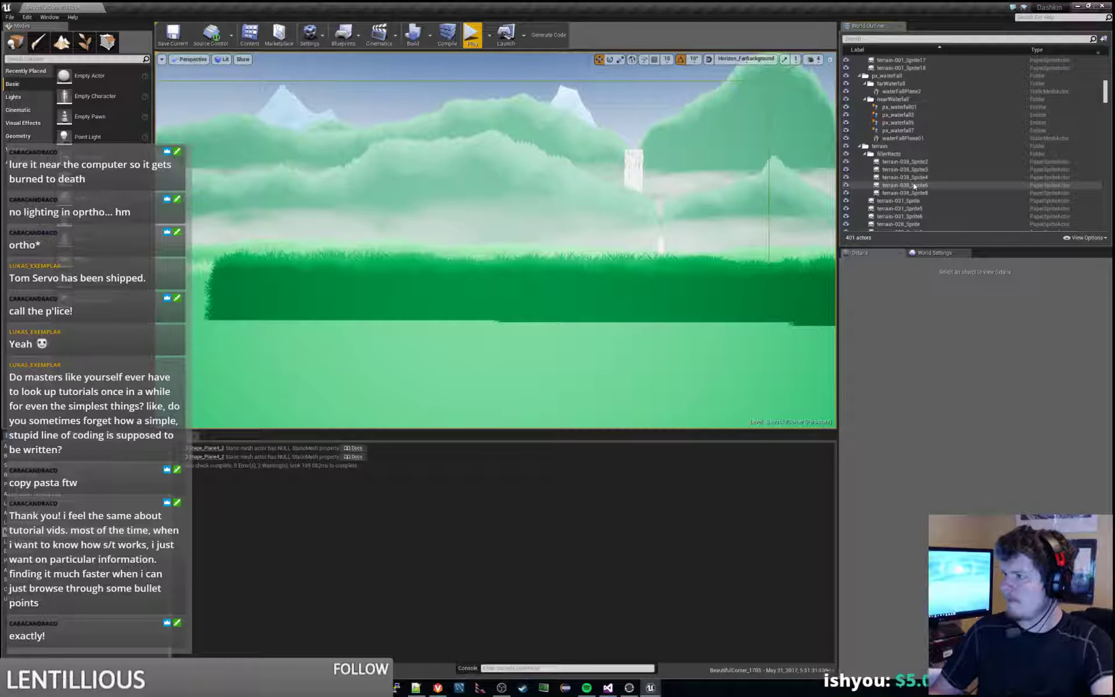
Step: Delete the nearWaterfall emitters from px_waterfall01 through px_waterfall7
left_click(914, 107)
left_click(901, 130, "shift")
key("Delete")
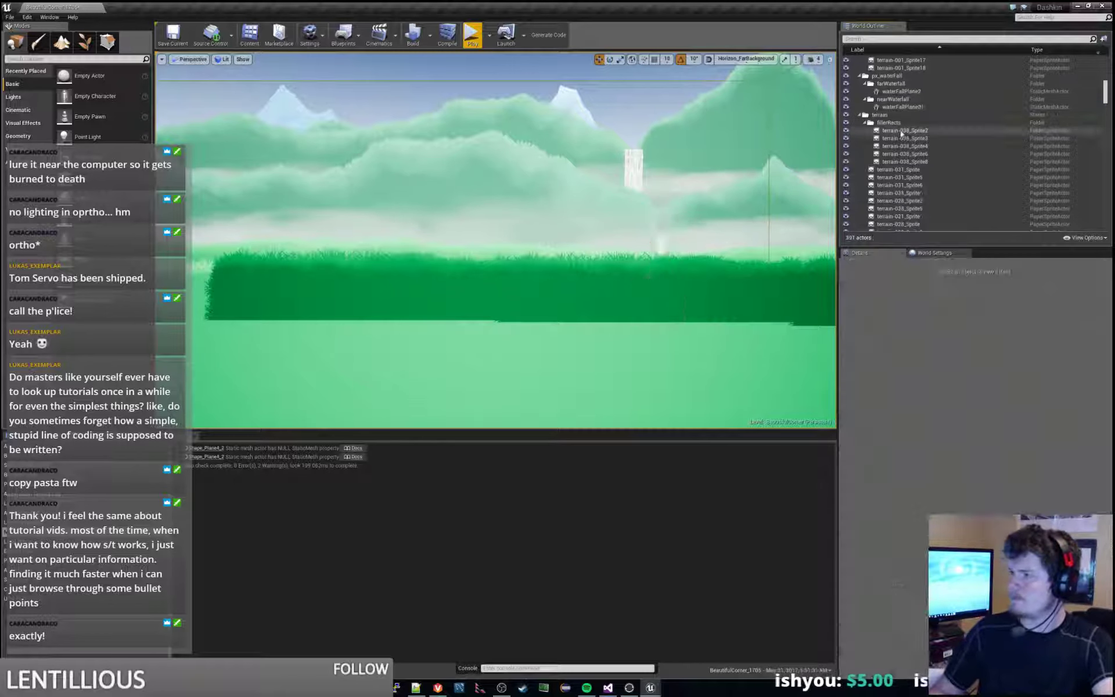
Step: Playtest the level without any waterfall emitters, running and jumping along the grass, and end the session
left_click(472, 34)
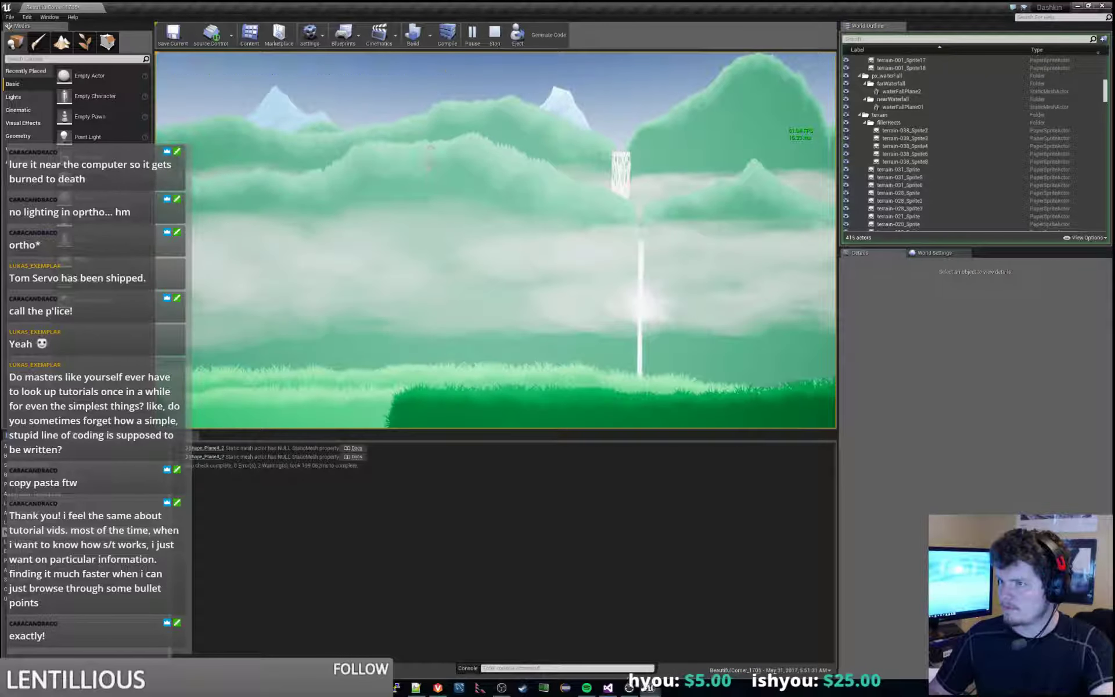
key("d")
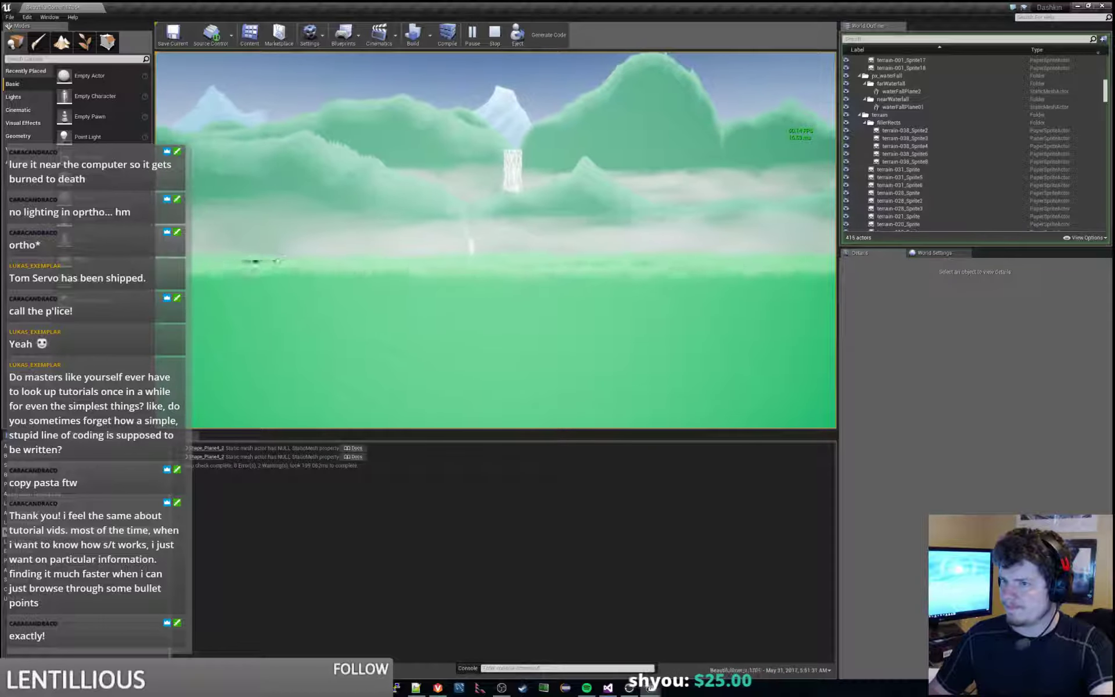
key("space")
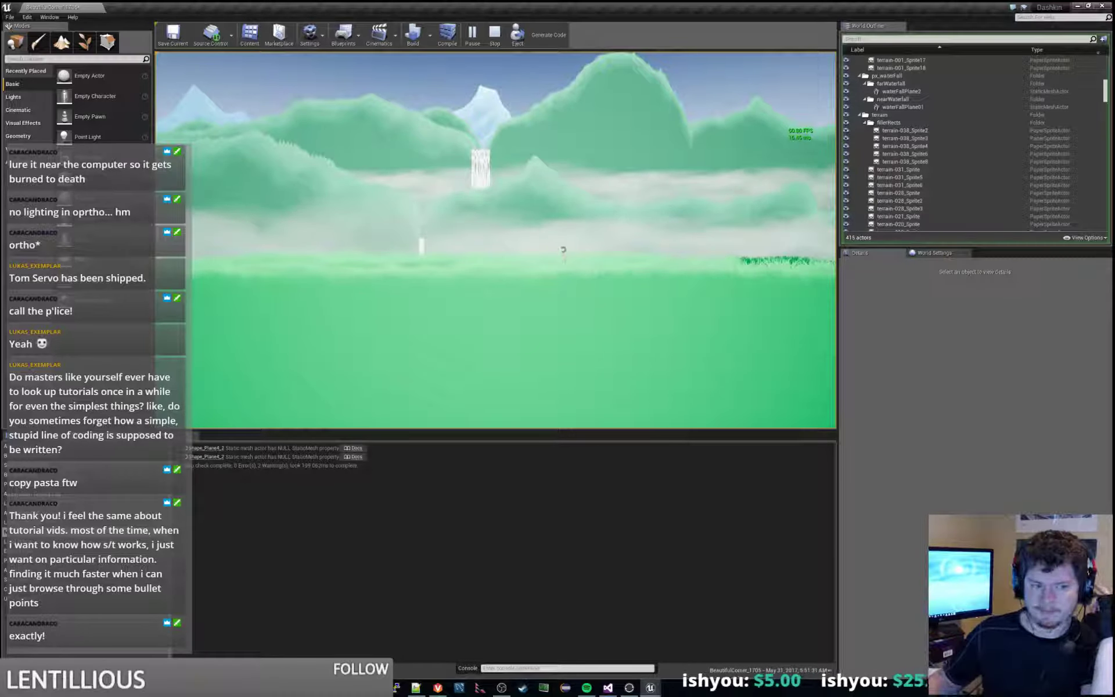
key("alt+Tab")
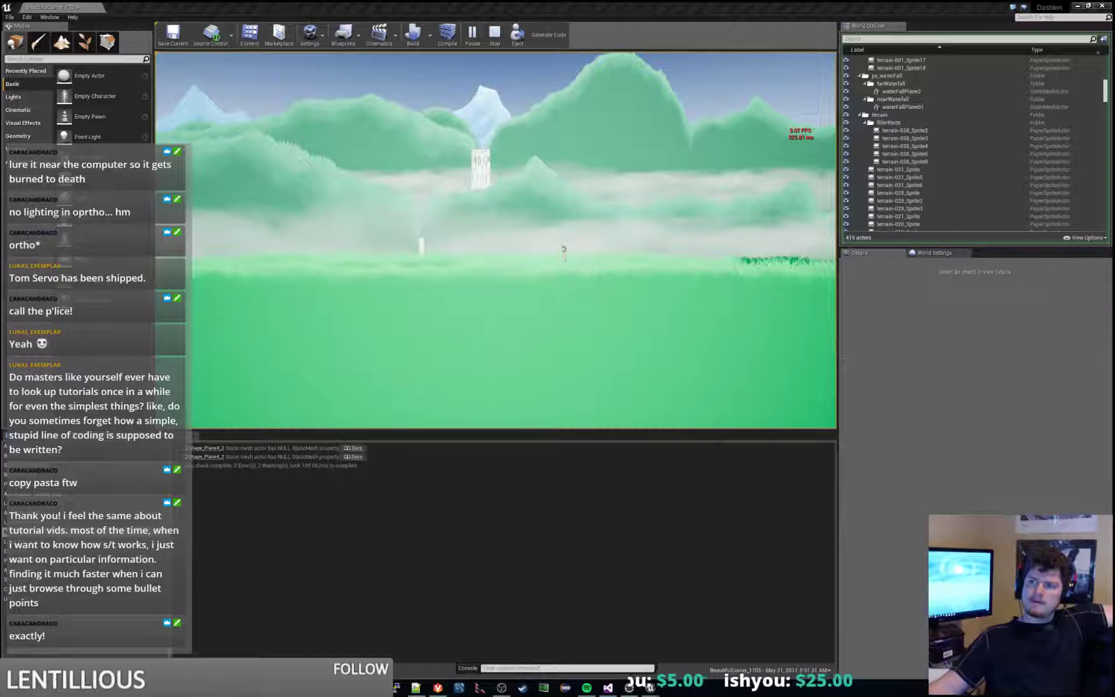
left_click(215, 114)
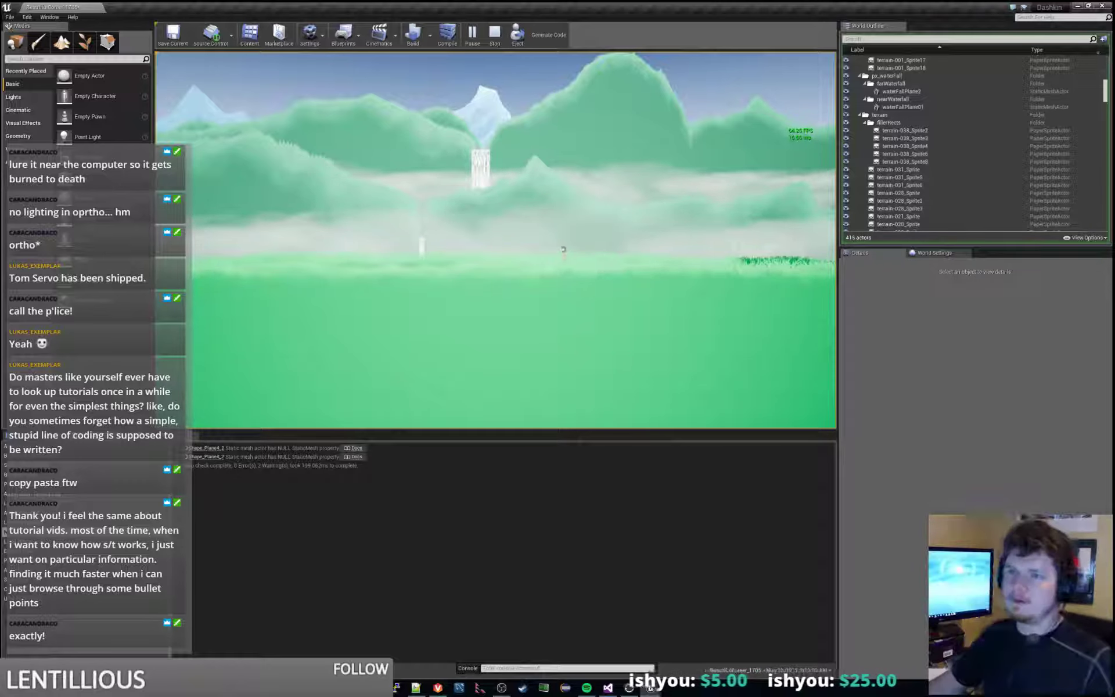
key("Escape")
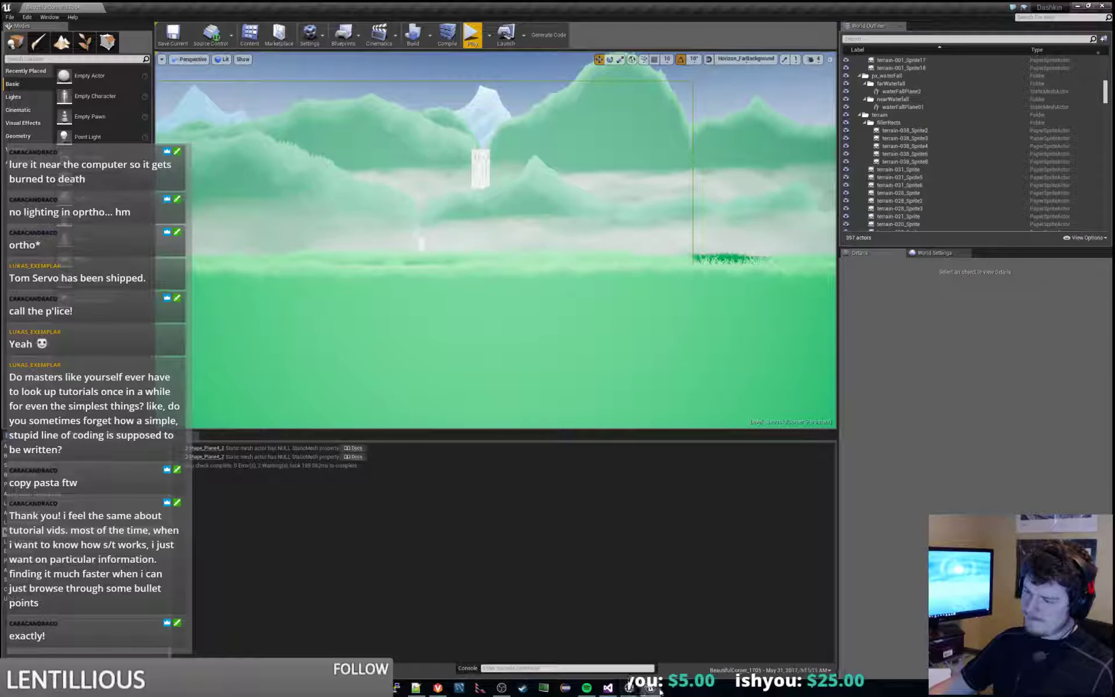
mouse_move(650, 688)
left_click(608, 688)
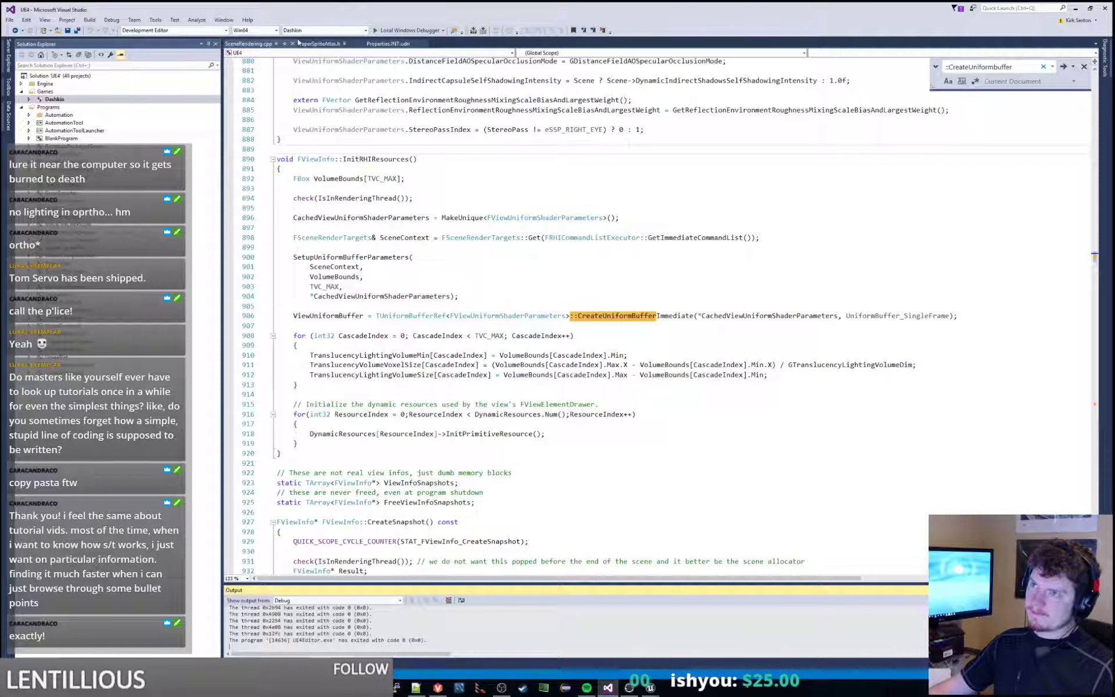
left_click(649, 692)
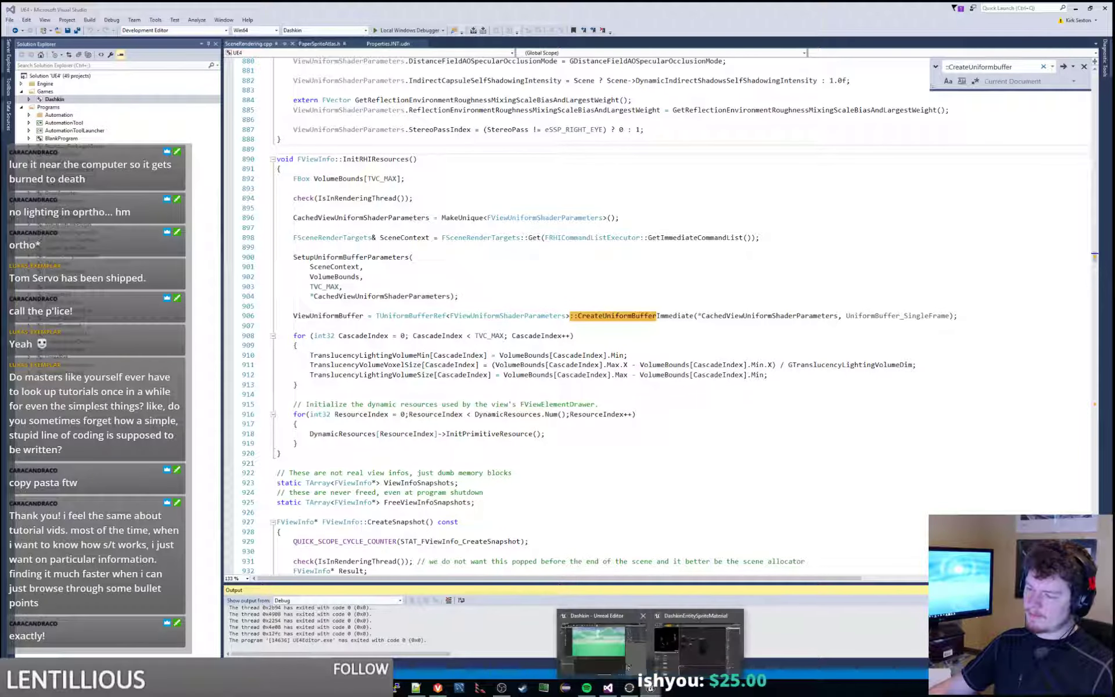
left_click(607, 648)
Step: Exit the Unreal Editor without saving BeautifulCorner_1705 and its BuiltData
left_click(10, 18)
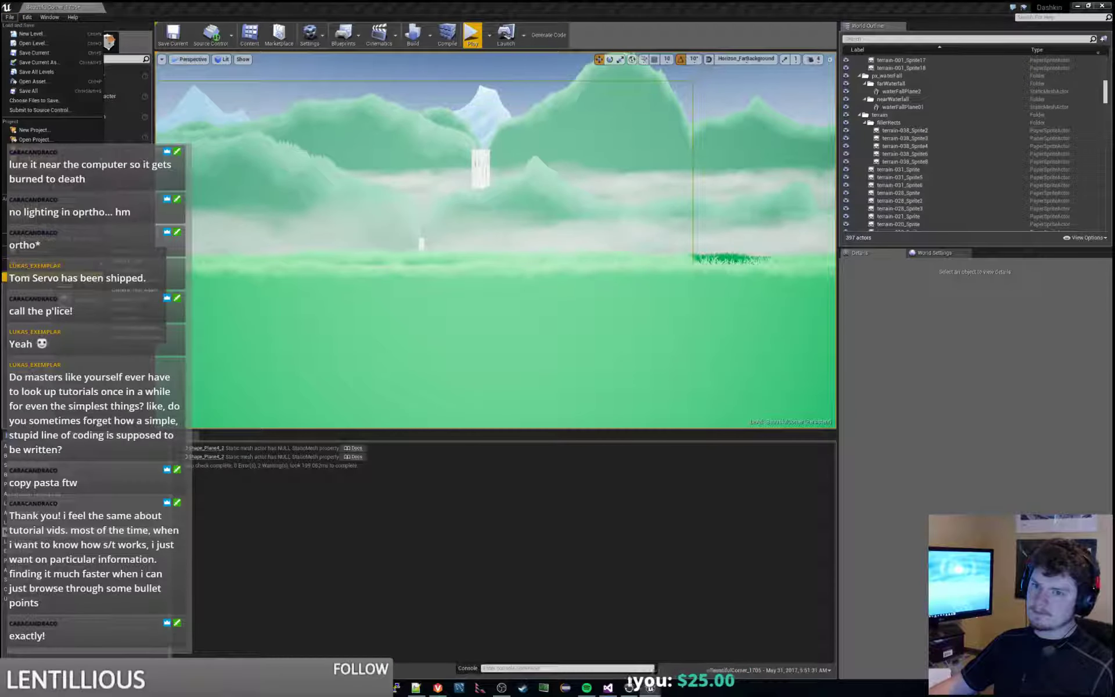
left_click(54, 277)
left_click(632, 376)
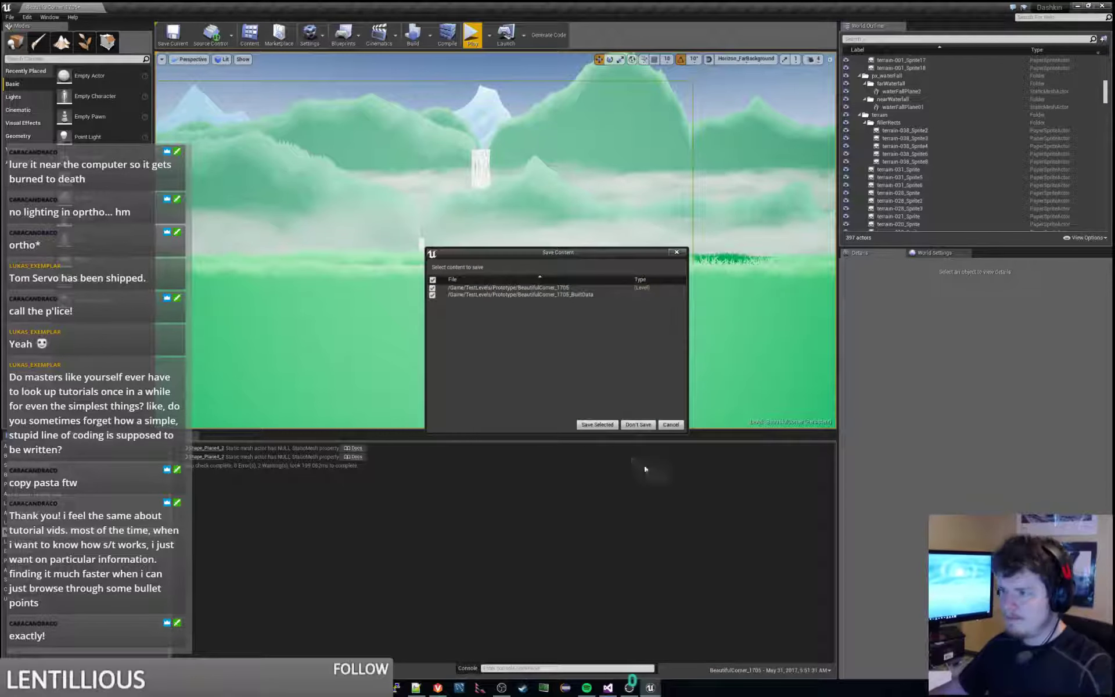
left_click(637, 424)
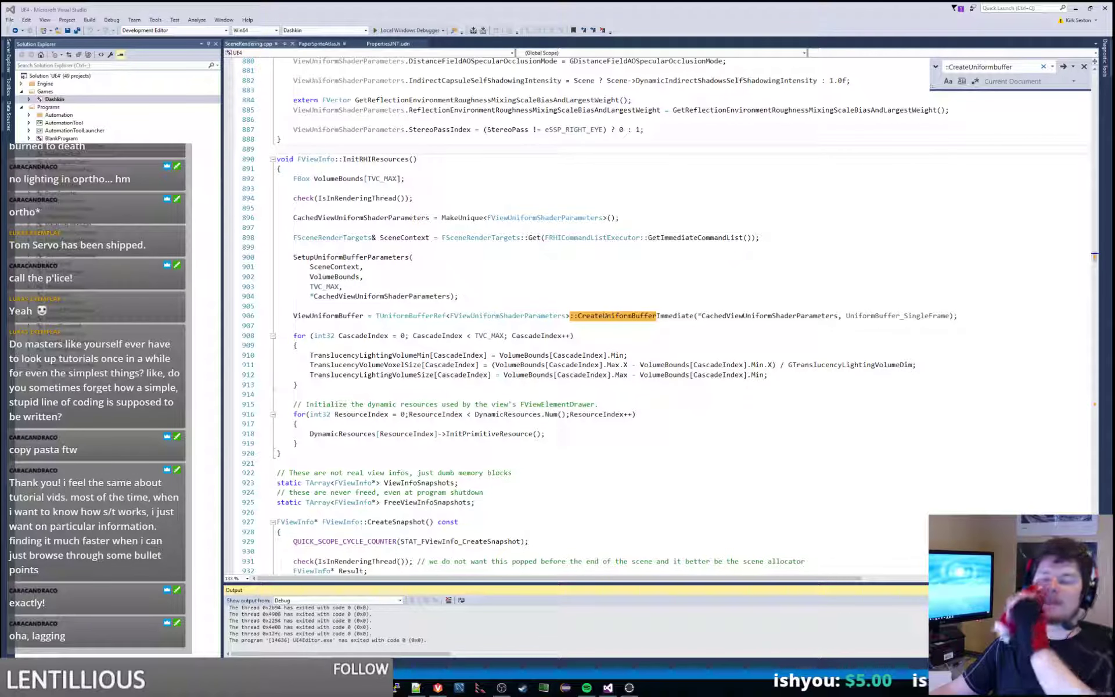
Step: Close all three open files in Visual Studio, starting with SceneRendering.cpp
left_click(630, 300)
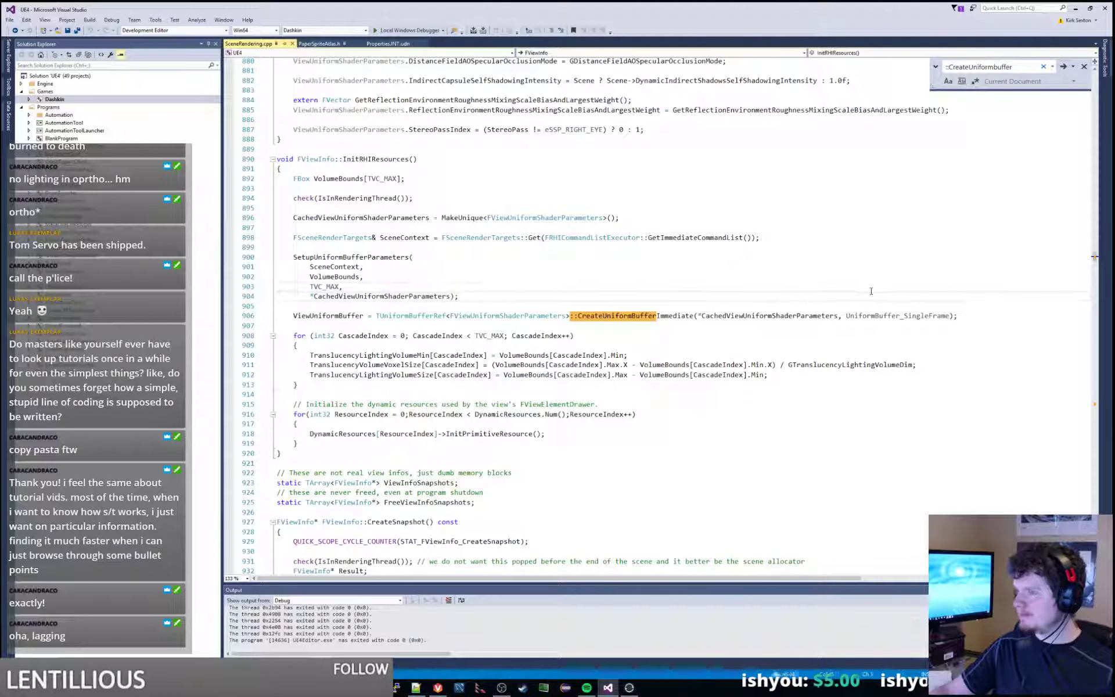
middle_click(270, 45)
middle_click(270, 44)
middle_click(270, 45)
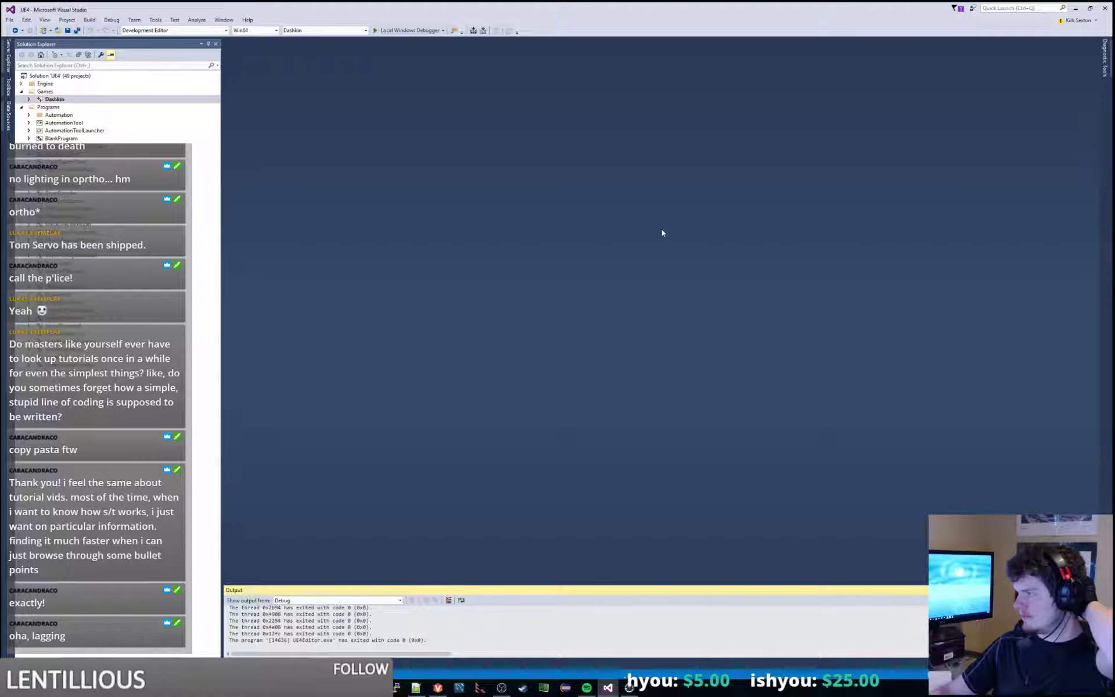
Step: Enlarge the Output pane, and expand the Dashkin project in a widened Solution Explorer
left_click_drag(651, 586, 657, 408)
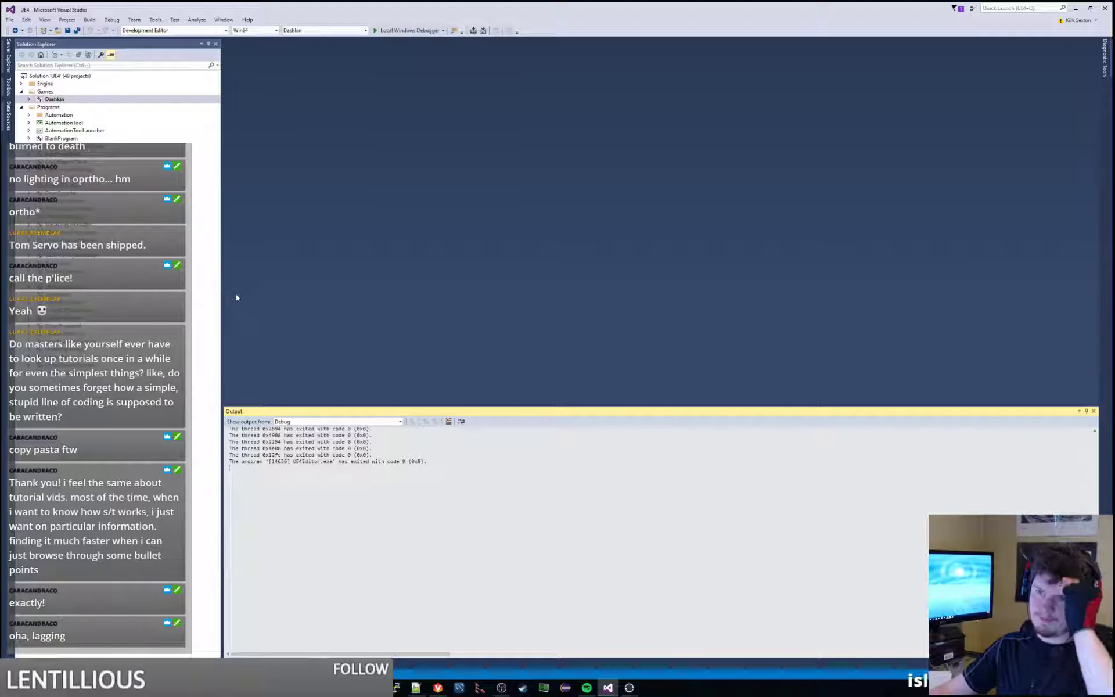
left_click_drag(221, 296, 210, 296)
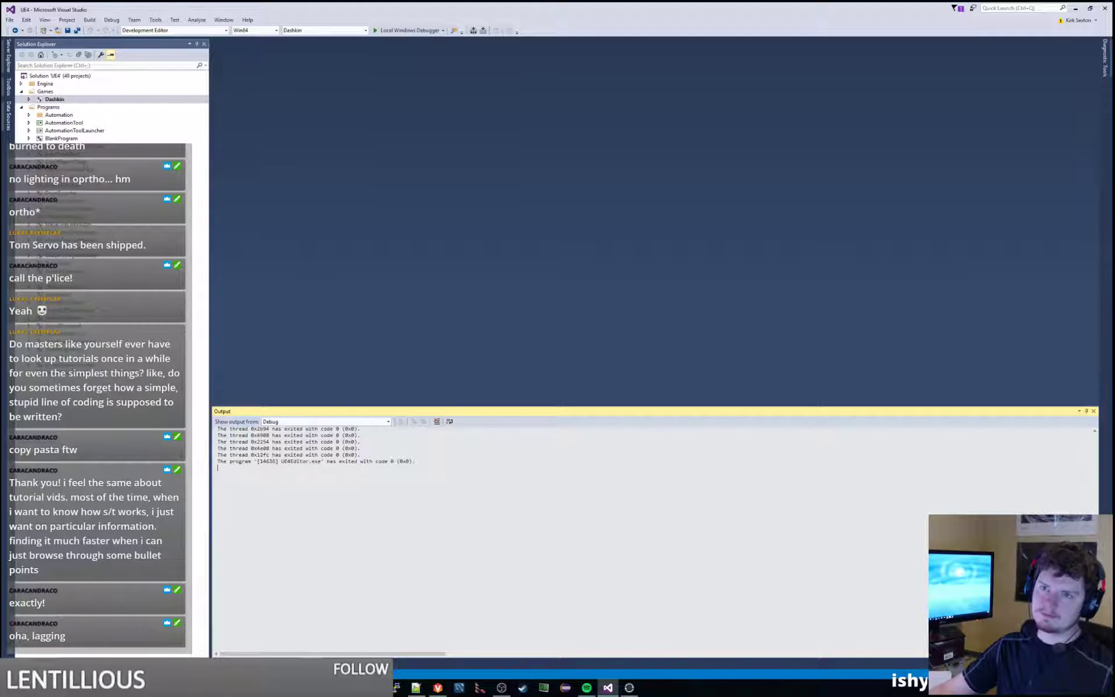
left_click(28, 99)
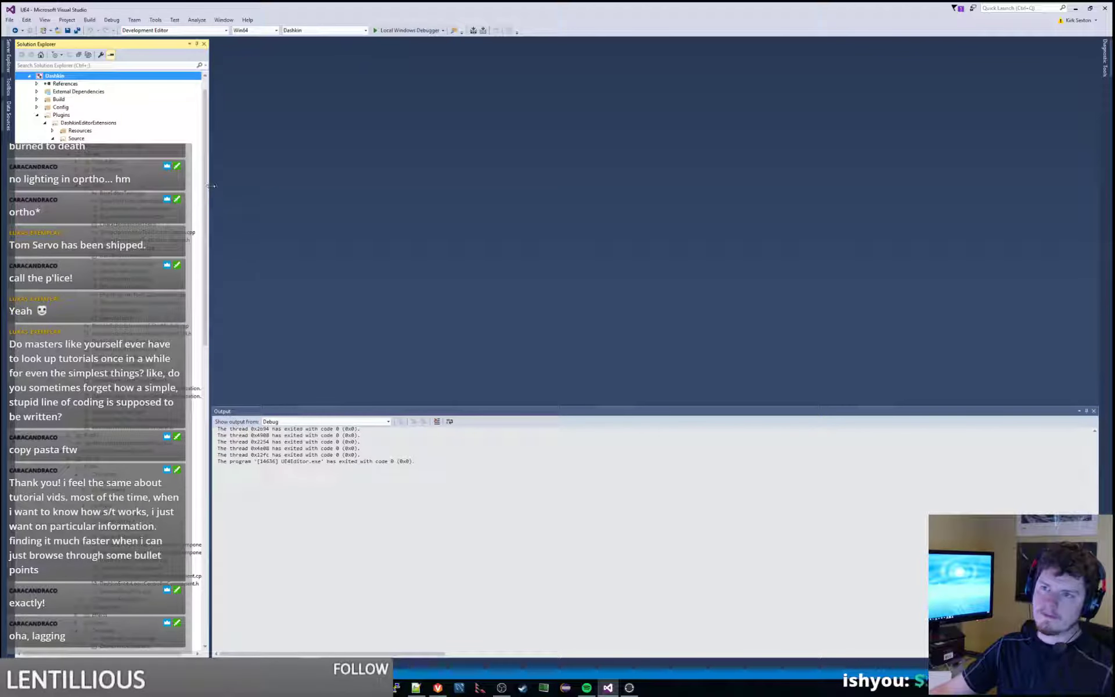
left_click_drag(210, 186, 248, 186)
left_click(76, 186)
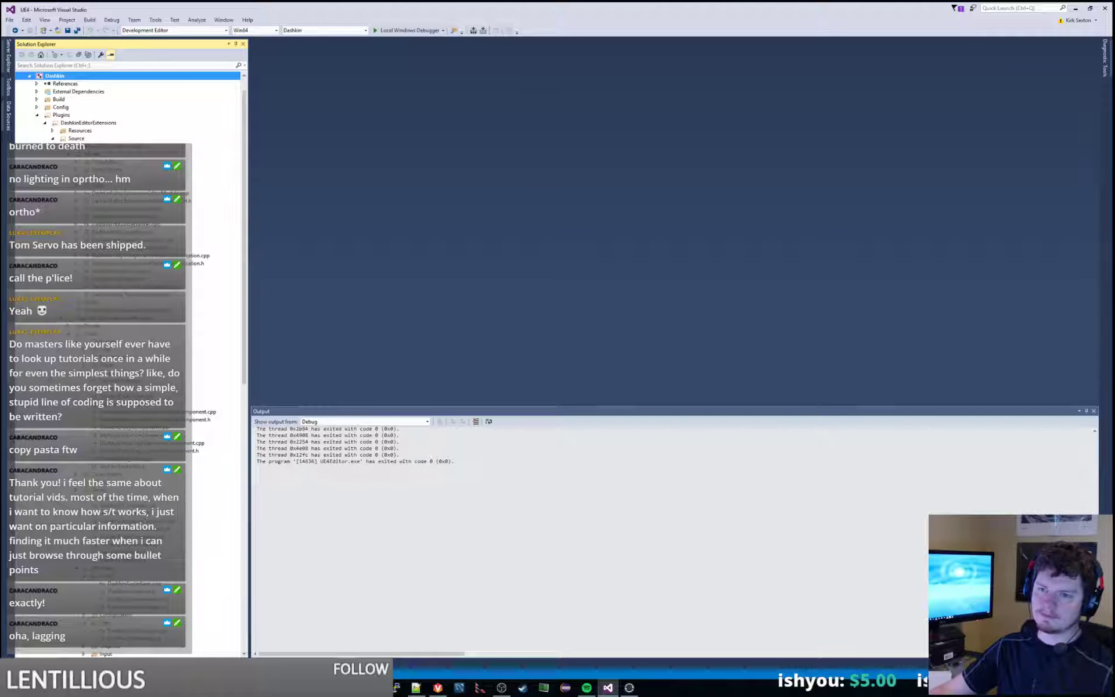
scroll(128, 361, "up", 1)
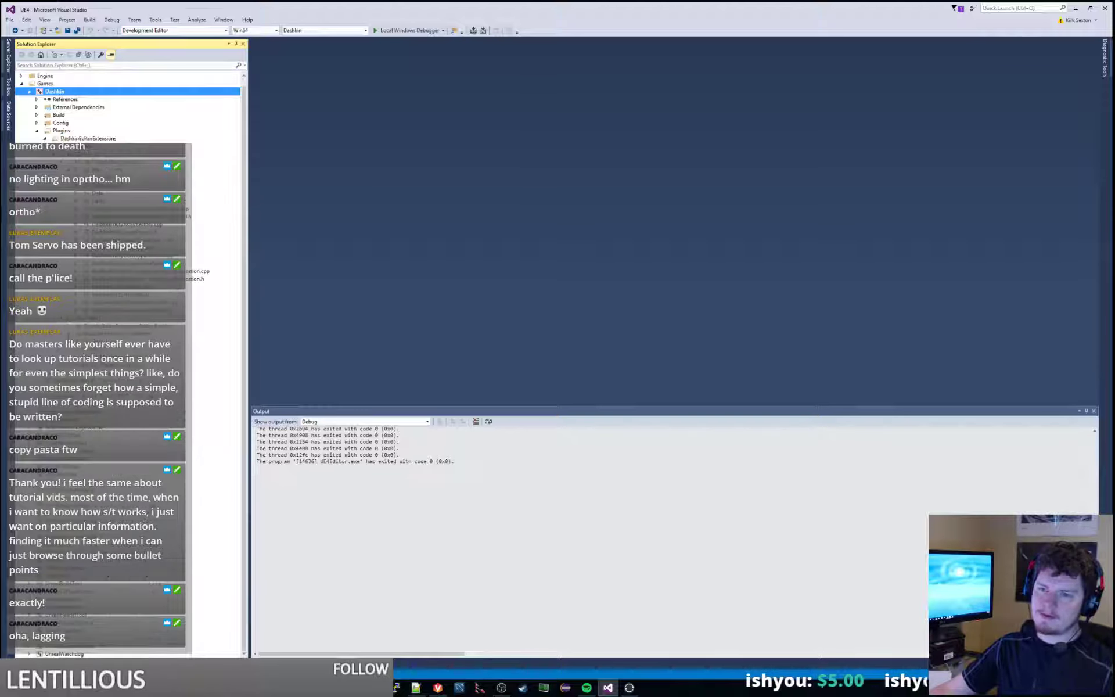